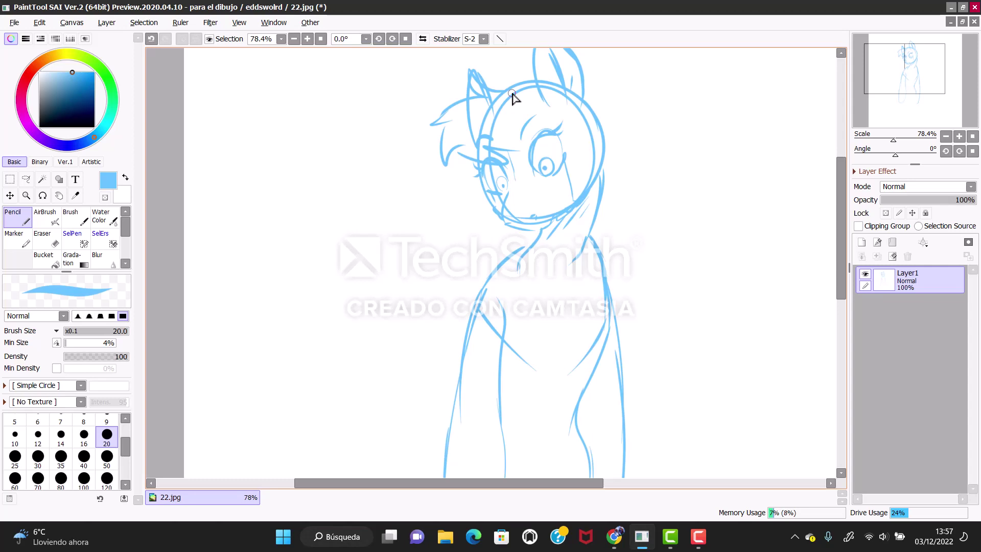
Undo and redo the last mane and eyelid strokes around the head
{"action": "key", "text": "ctrl+z"}
{"action": "key", "text": "ctrl+z"}
{"action": "key", "text": "ctrl+z"}
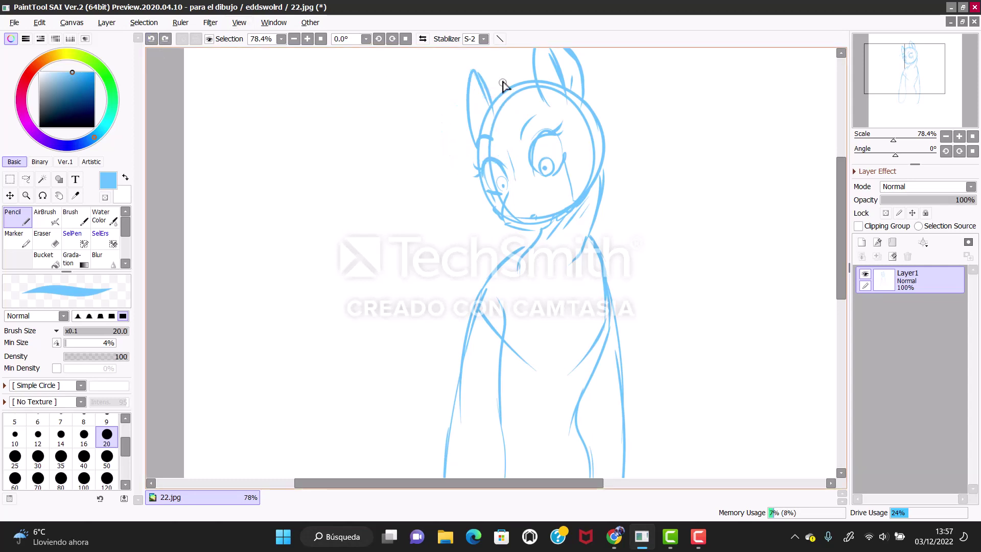
{"action": "left_click", "coordinate": [165, 38]}
{"action": "left_click", "coordinate": [165, 38]}
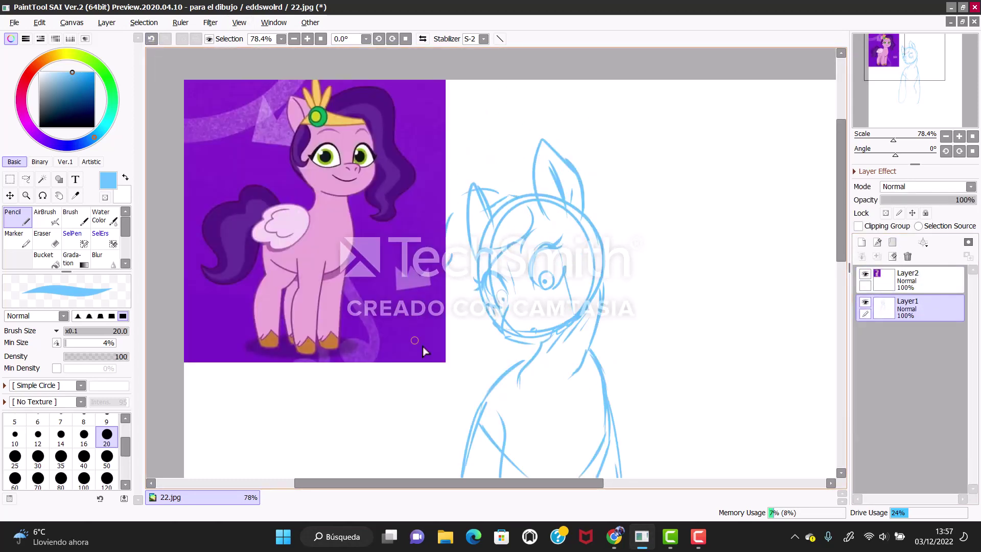
{"action": "key", "text": "ctrl+y"}
{"action": "key", "text": "ctrl+y"}
Sketch the wavy mane beside the pony's face and the tiara on its forehead
{"action": "left_click_drag", "start_coordinate": [609, 204], "coordinate": [596, 329]}
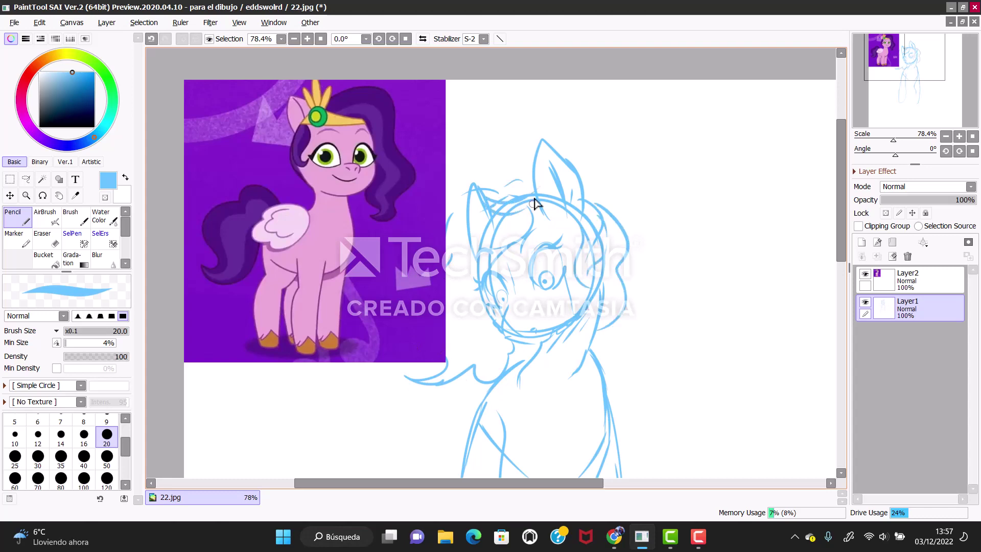
{"action": "scroll", "coordinate": [591, 193], "scroll_direction": "up", "scroll_amount": 2}
{"action": "scroll", "coordinate": [657, 169], "scroll_direction": "down", "scroll_amount": 5}
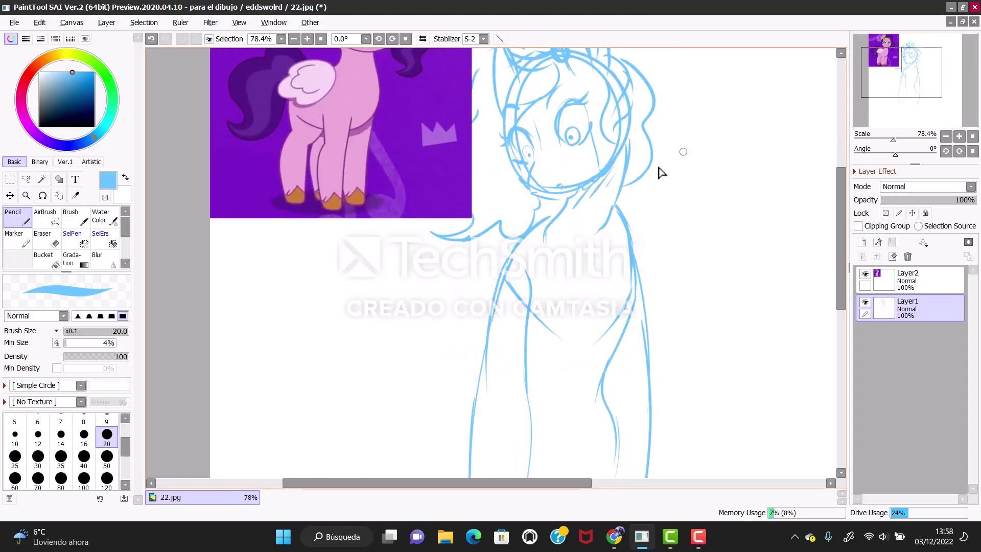
Sketch a long feathered wing down one side of the body and a narrow wing tip behind the opposite shoulder
{"action": "mouse_move", "coordinate": [442, 383]}
{"action": "left_mouse_down"}
{"action": "mouse_move", "coordinate": [499, 258]}
{"action": "mouse_move", "coordinate": [448, 356]}
{"action": "left_mouse_up"}
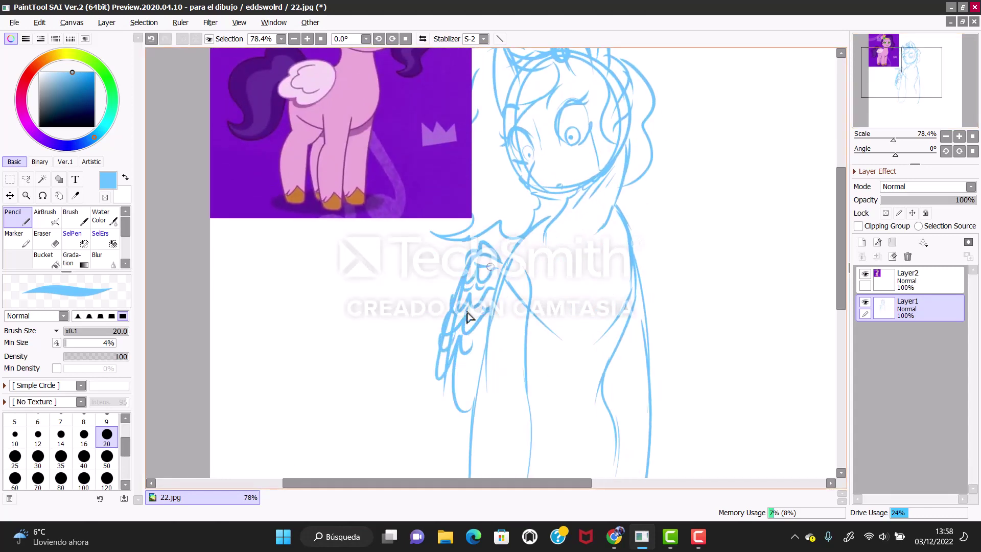
{"action": "left_click_drag", "start_coordinate": [881, 44], "coordinate": [889, 61]}
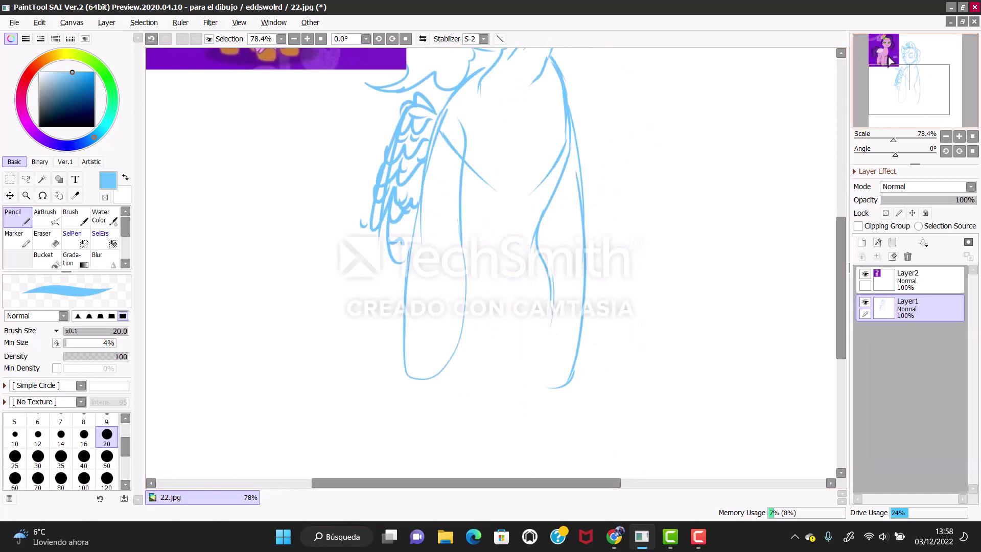
{"action": "mouse_move", "coordinate": [396, 227]}
{"action": "left_mouse_down"}
{"action": "mouse_move", "coordinate": [377, 300]}
{"action": "mouse_move", "coordinate": [386, 331]}
{"action": "left_mouse_up"}
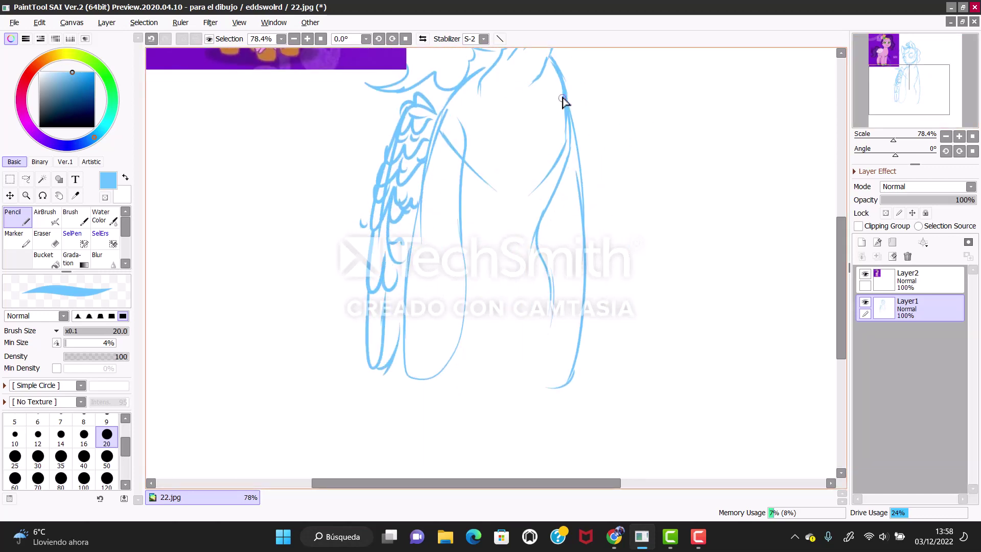
{"action": "left_click_drag", "start_coordinate": [562, 98], "coordinate": [571, 111]}
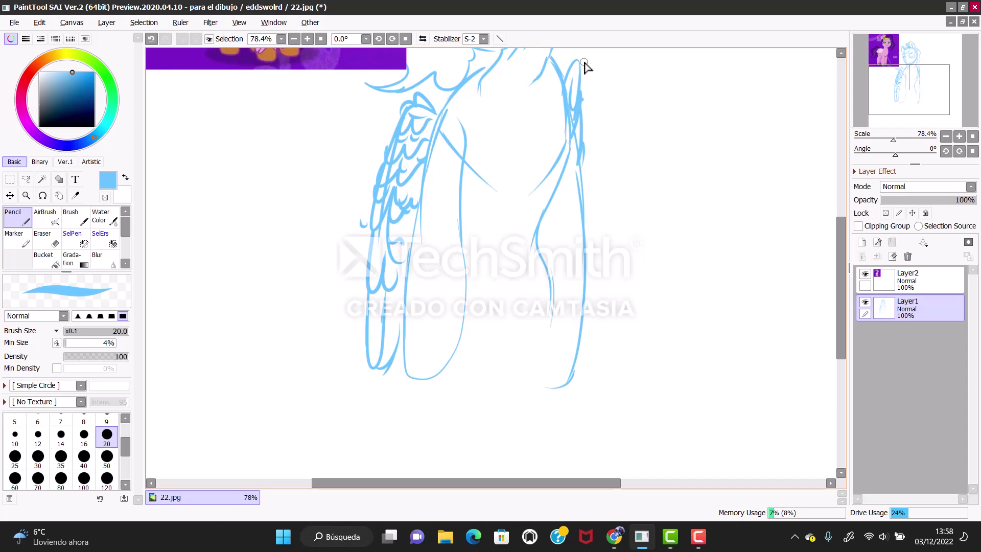
Sketch the lower belly curve and the rounded thighs beneath the torso
{"action": "left_click_drag", "start_coordinate": [549, 306], "coordinate": [496, 379]}
{"action": "left_click_drag", "start_coordinate": [453, 347], "coordinate": [488, 382]}
{"action": "left_click_drag", "start_coordinate": [551, 281], "coordinate": [532, 428]}
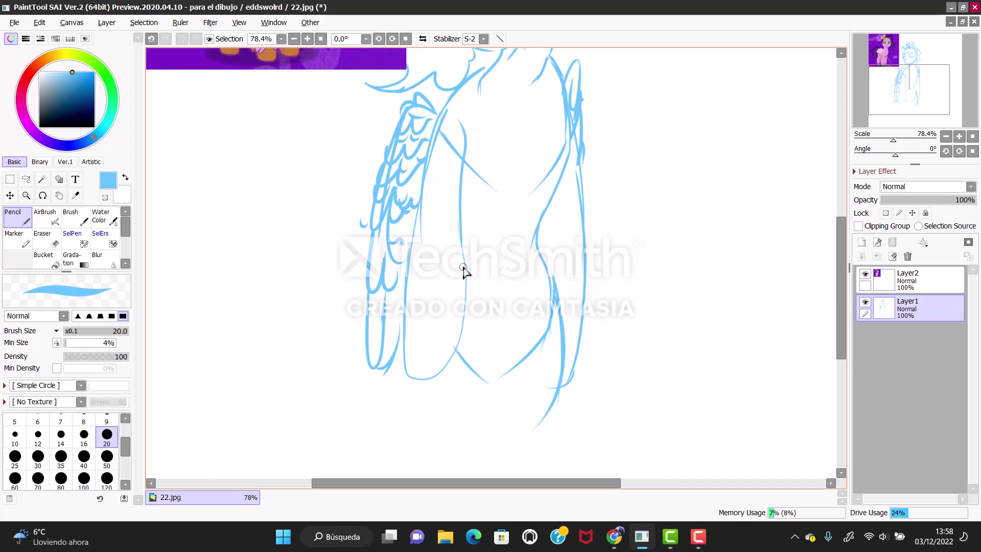
{"action": "left_click_drag", "start_coordinate": [490, 357], "coordinate": [472, 438]}
{"action": "left_click_drag", "start_coordinate": [412, 394], "coordinate": [430, 457]}
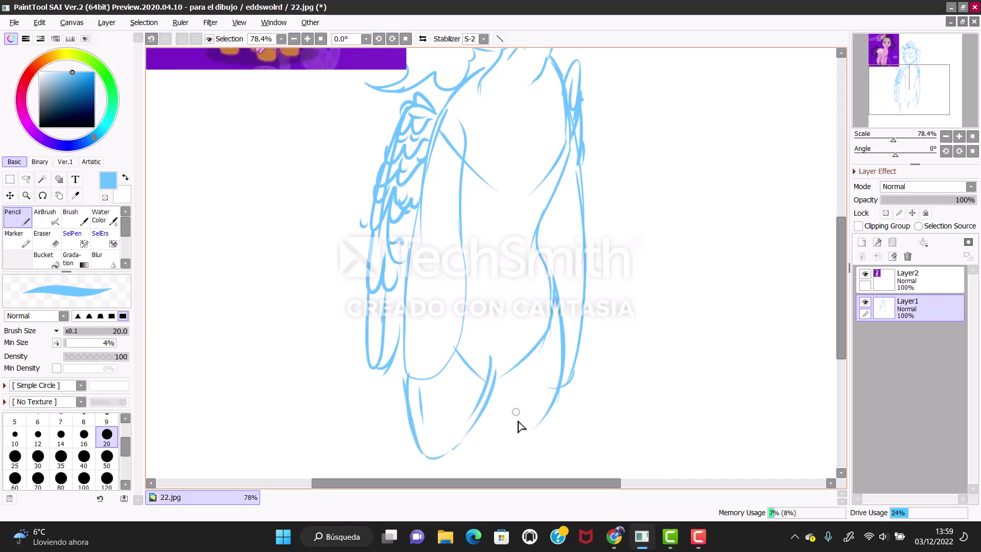
Sketch both lower legs from the knees down to the bottom of the canvas
{"action": "mouse_move", "coordinate": [490, 414]}
{"action": "left_mouse_down"}
{"action": "mouse_move", "coordinate": [488, 468]}
{"action": "mouse_move", "coordinate": [485, 324]}
{"action": "left_mouse_up"}
{"action": "left_click_drag", "start_coordinate": [439, 443], "coordinate": [439, 314]}
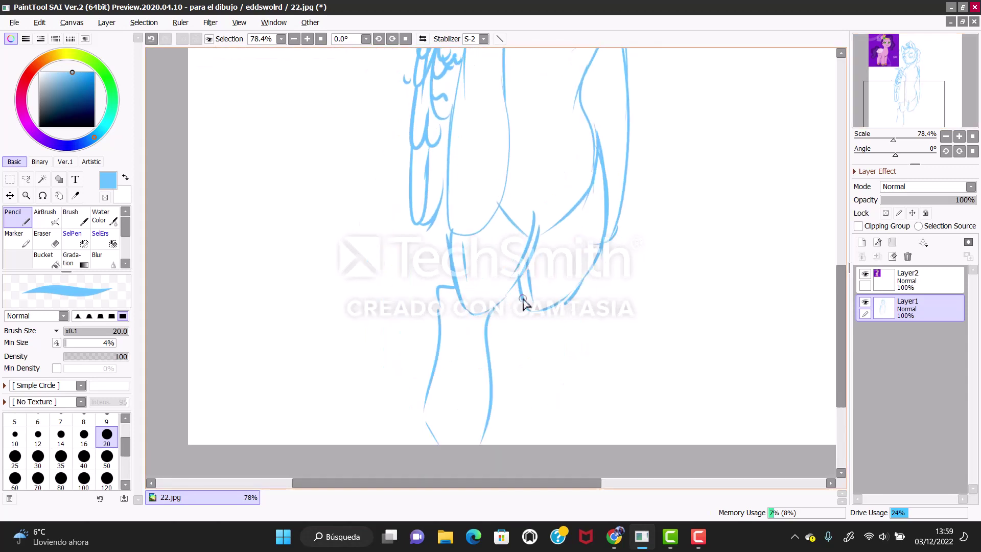
{"action": "left_click_drag", "start_coordinate": [518, 314], "coordinate": [499, 443]}
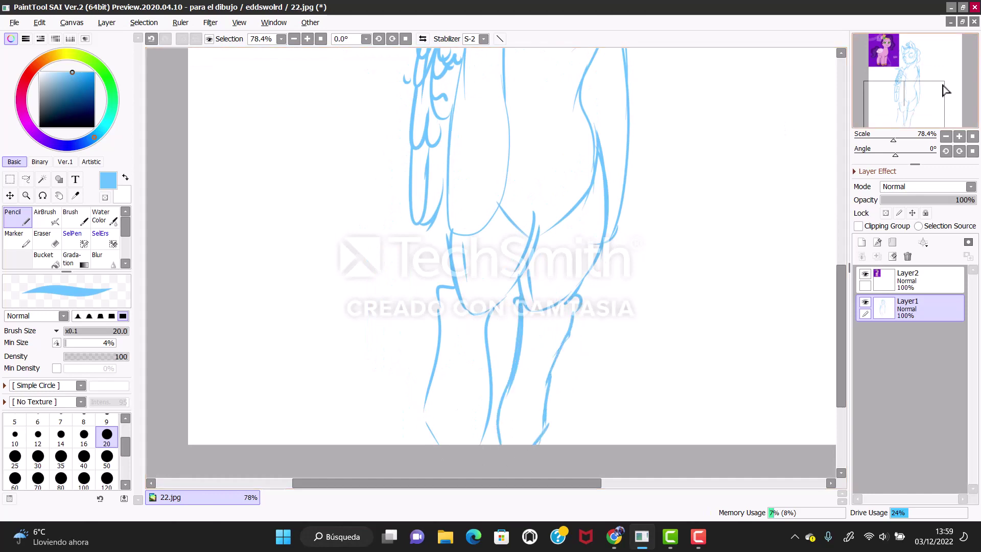
Sketch diagonal garment bands across the torso and hips, and a curly tail beside the legs
{"action": "scroll", "coordinate": [557, 367], "scroll_direction": "up", "scroll_amount": 8}
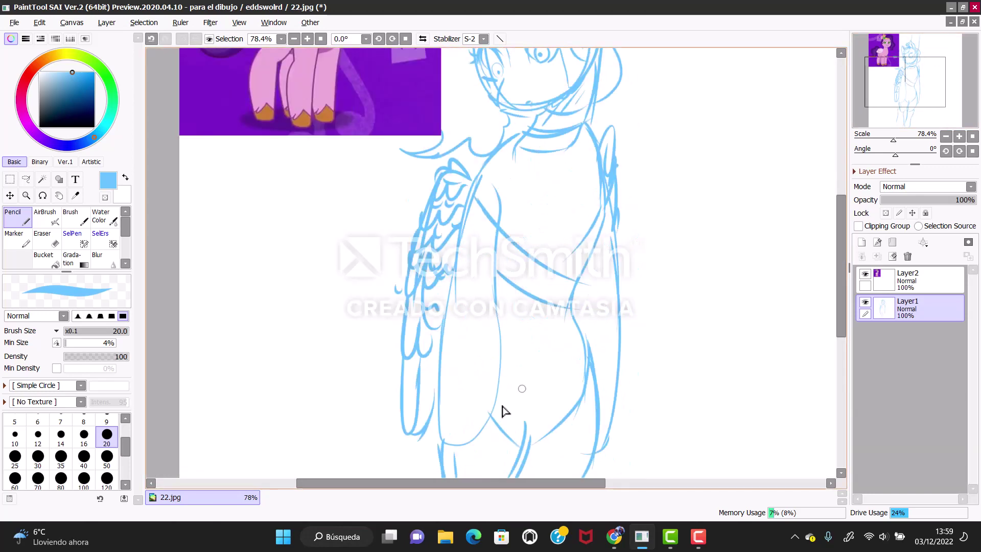
{"action": "scroll", "coordinate": [562, 256], "scroll_direction": "up", "scroll_amount": 6}
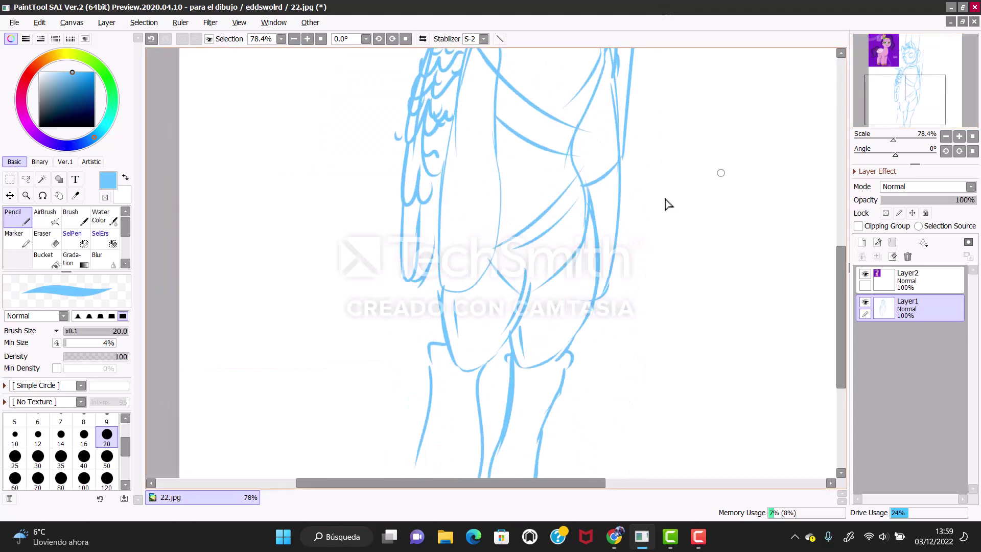
{"action": "left_click_drag", "start_coordinate": [406, 283], "coordinate": [364, 420]}
{"action": "left_click_drag", "start_coordinate": [439, 304], "coordinate": [412, 445]}
{"action": "scroll", "coordinate": [554, 390], "scroll_direction": "down", "scroll_amount": 3}
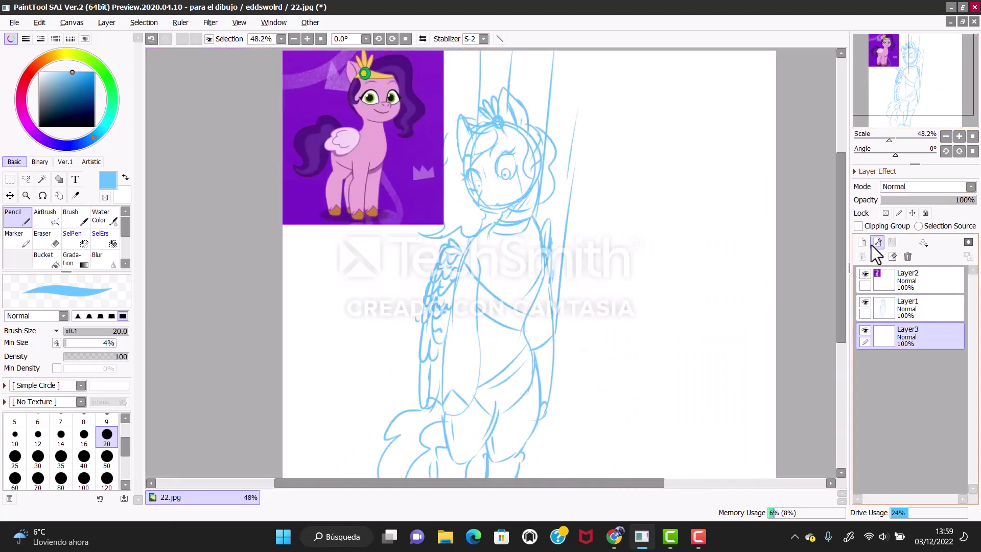
Add a new layer beneath the sketch layers and bucket-fill it with dark purple as the background
{"action": "scroll", "coordinate": [486, 164], "scroll_direction": "down", "scroll_amount": 5}
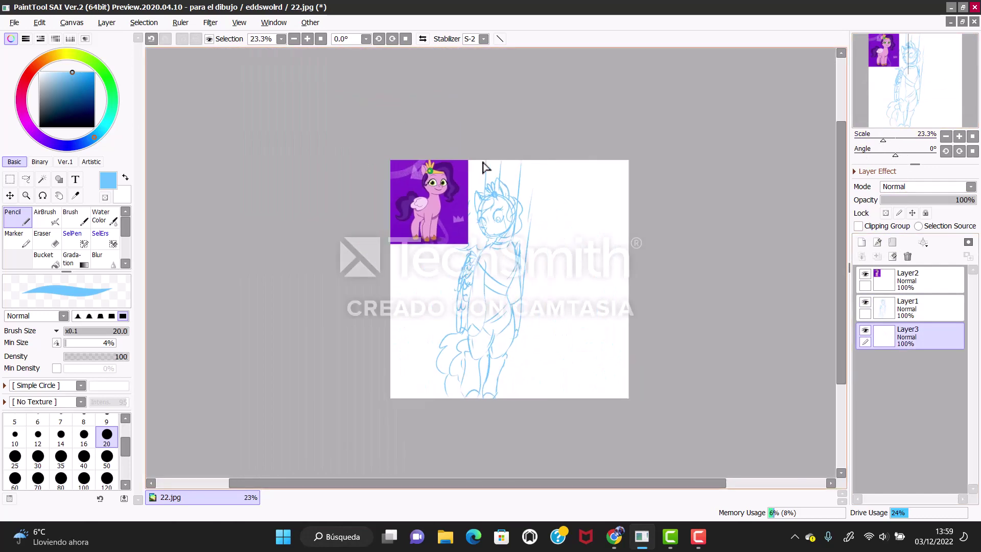
{"action": "left_click", "coordinate": [861, 242]}
{"action": "left_click", "coordinate": [28, 124]}
{"action": "left_click", "coordinate": [51, 111]}
{"action": "left_click", "coordinate": [43, 258]}
{"action": "left_click", "coordinate": [564, 197]}
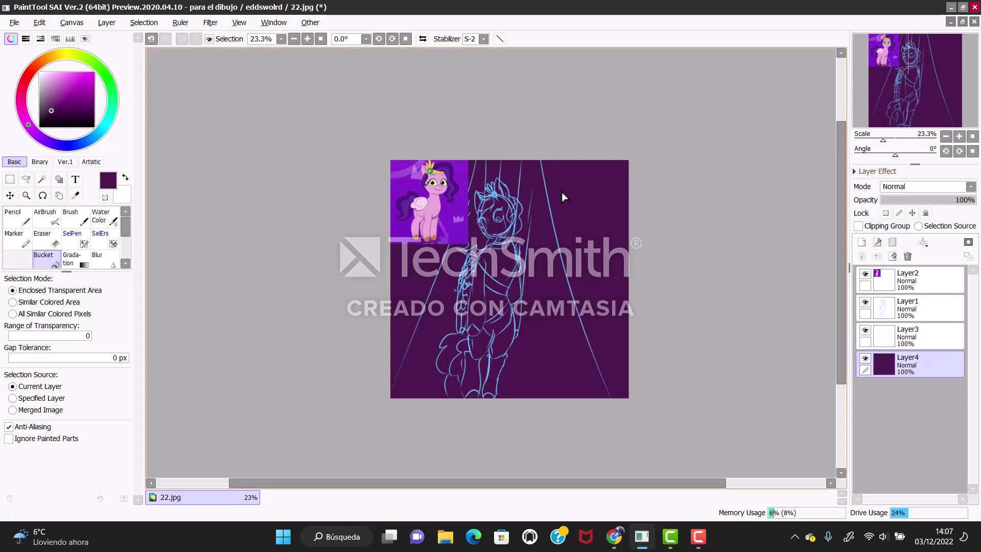
Add a layer in Shine mode above the purple background and draw a light blue gradient fading down from the canvas top
{"action": "left_click", "coordinate": [98, 134]}
{"action": "left_click", "coordinate": [72, 72]}
{"action": "left_click", "coordinate": [861, 242]}
{"action": "left_click", "coordinate": [925, 186]}
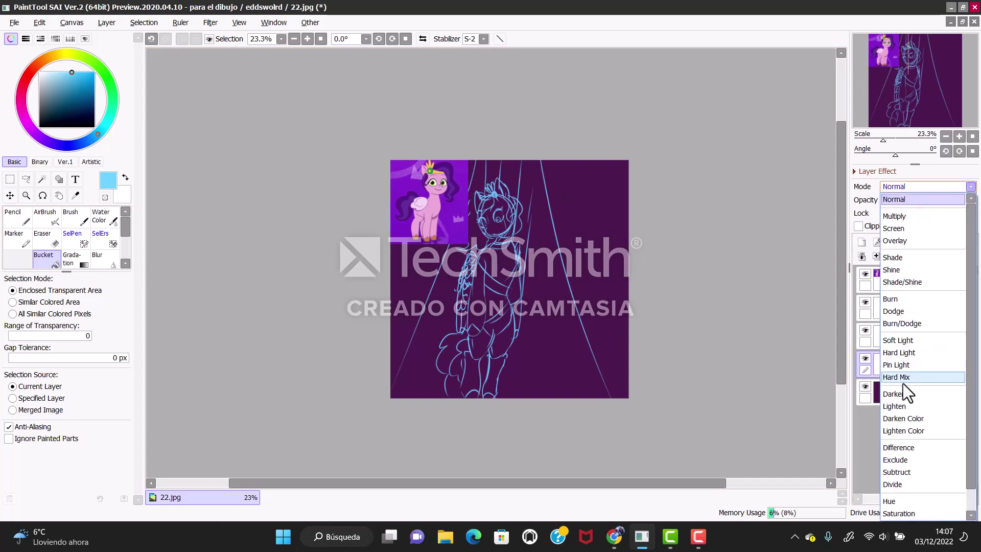
{"action": "left_click", "coordinate": [891, 270]}
{"action": "left_click", "coordinate": [71, 258]}
{"action": "left_click_drag", "start_coordinate": [526, 114], "coordinate": [550, 221]}
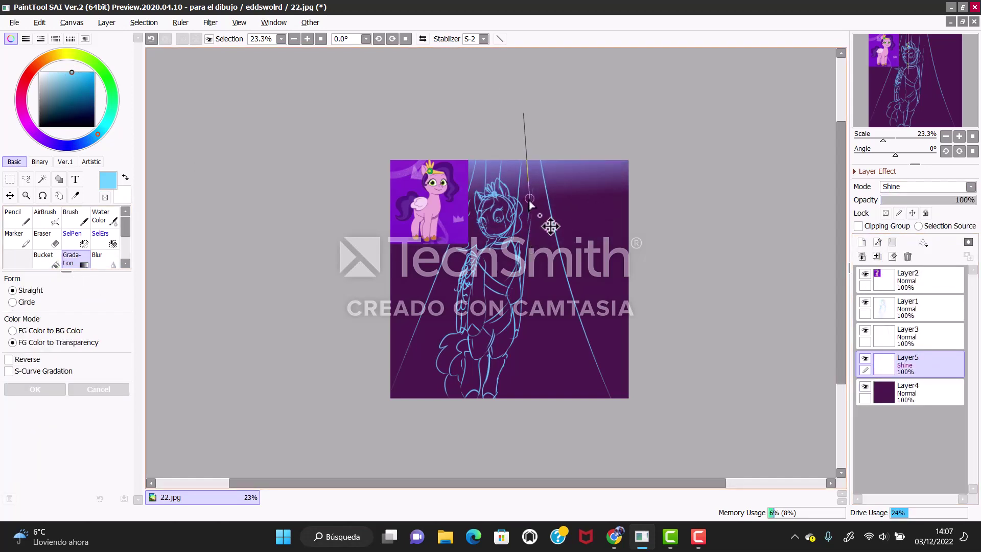
Draw a muted purple vertical gradient on a new layer clipped to the dark purple background and merge it down
{"action": "left_click", "coordinate": [919, 401]}
{"action": "key", "text": "ctrl+shift+n"}
{"action": "left_click", "coordinate": [275, 248], "text": "alt"}
{"action": "left_click_drag", "start_coordinate": [513, 121], "coordinate": [519, 409]}
{"action": "left_click", "coordinate": [40, 389]}
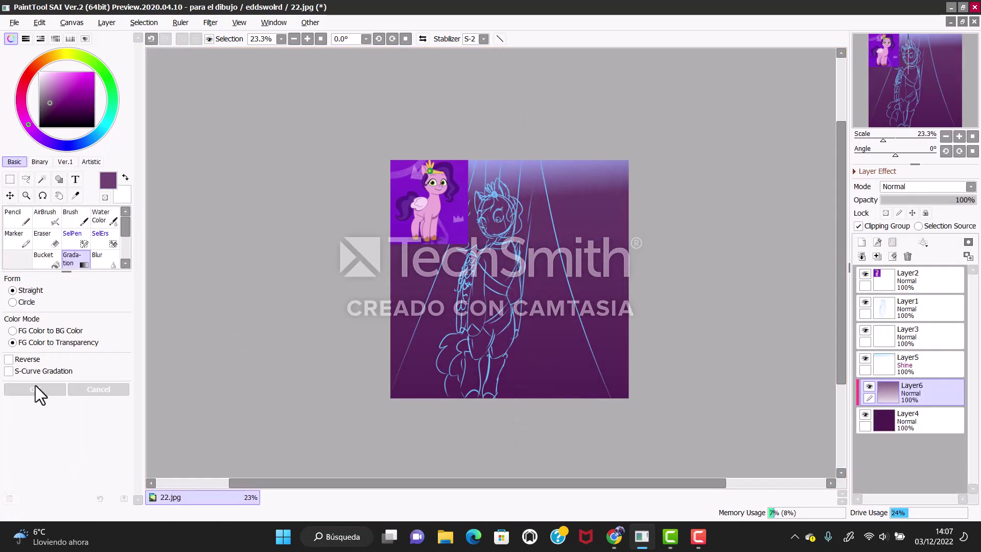
{"action": "left_click", "coordinate": [907, 256]}
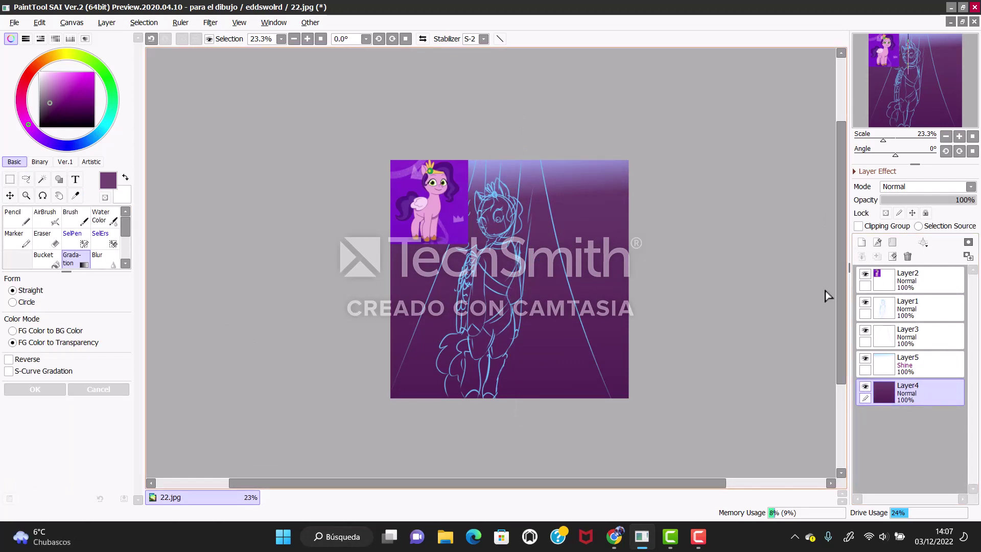
Hide Layer3 with the long side lines and merge the Shine layer into the background
{"action": "left_click", "coordinate": [907, 335]}
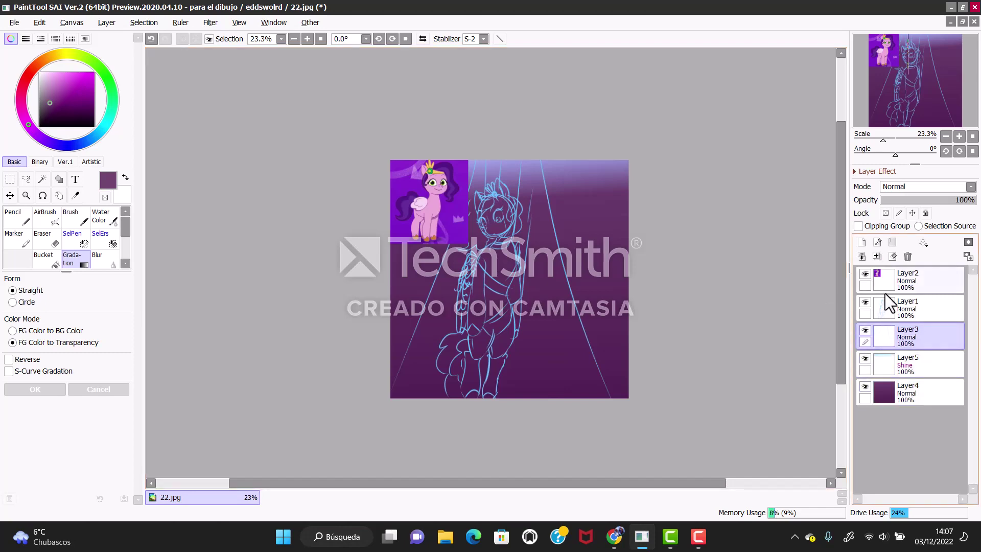
{"action": "double_click", "coordinate": [905, 337]}
{"action": "key", "text": "Return"}
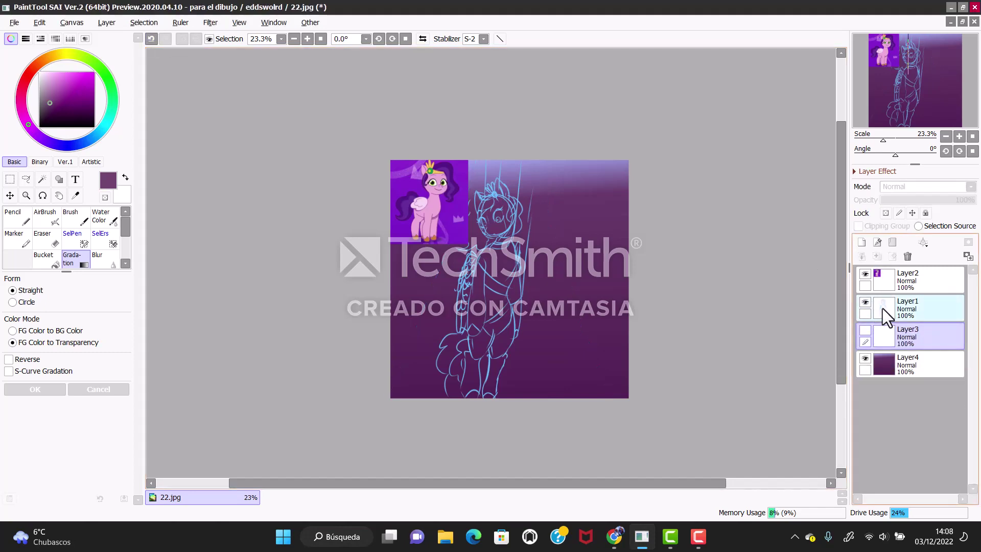
Add a new layer above the 50% opacity sketch and ink the muzzle and jaw outline with a near-black size 9 Brush
{"action": "left_click", "coordinate": [861, 242]}
{"action": "scroll", "coordinate": [873, 100], "scroll_direction": "up", "scroll_amount": 5}
{"action": "key", "text": "b"}
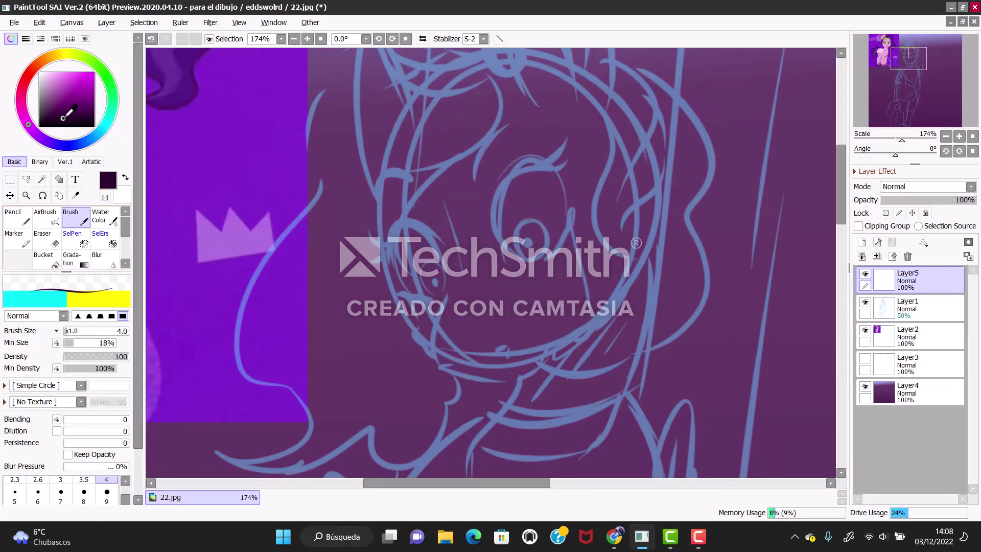
{"action": "left_click", "coordinate": [106, 492]}
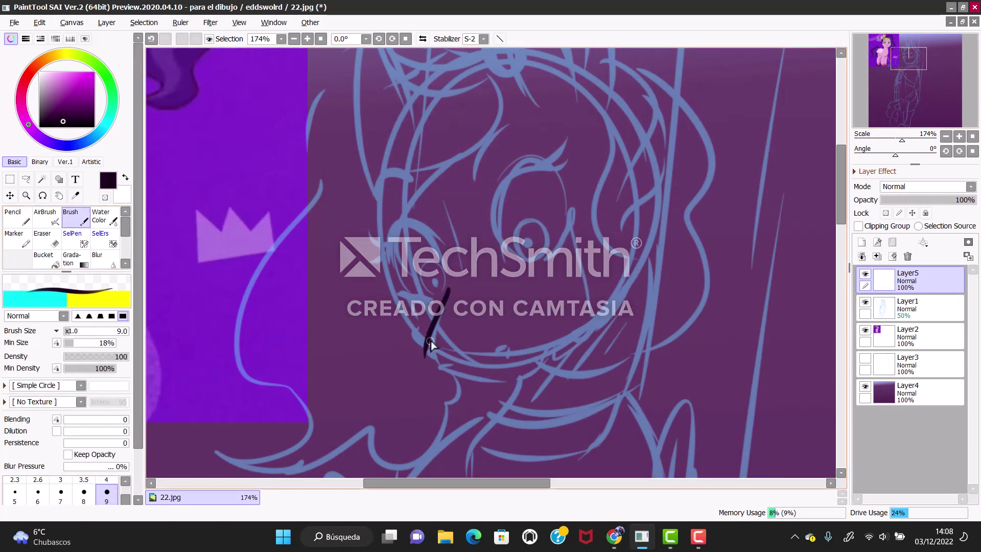
{"action": "left_click_drag", "start_coordinate": [448, 292], "coordinate": [431, 341]}
{"action": "mouse_move", "coordinate": [521, 382]}
{"action": "left_mouse_down"}
{"action": "mouse_move", "coordinate": [589, 330]}
{"action": "mouse_move", "coordinate": [630, 248]}
{"action": "left_mouse_up"}
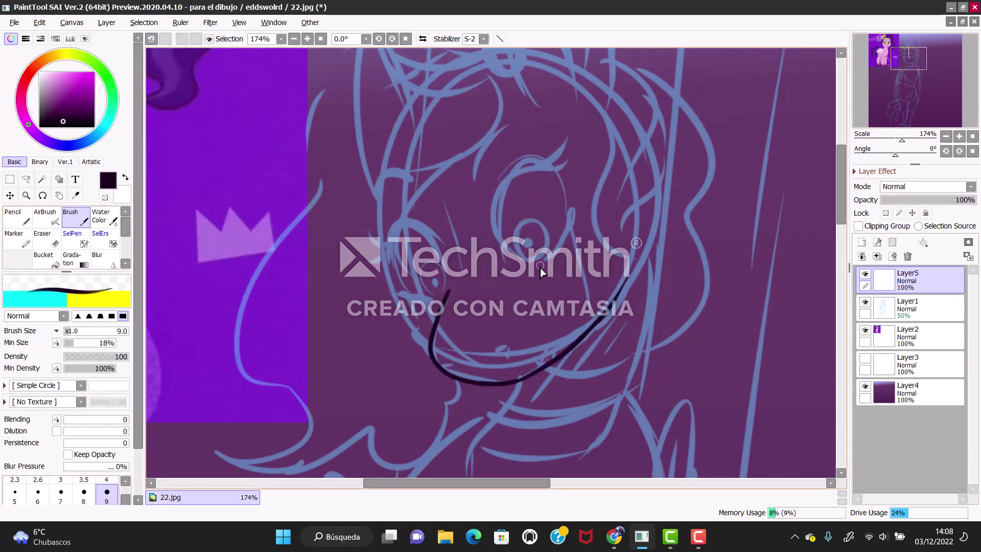
Ink the wide-open eye with its round iris, upper lid and eyelashes
{"action": "left_click_drag", "start_coordinate": [564, 177], "coordinate": [528, 260]}
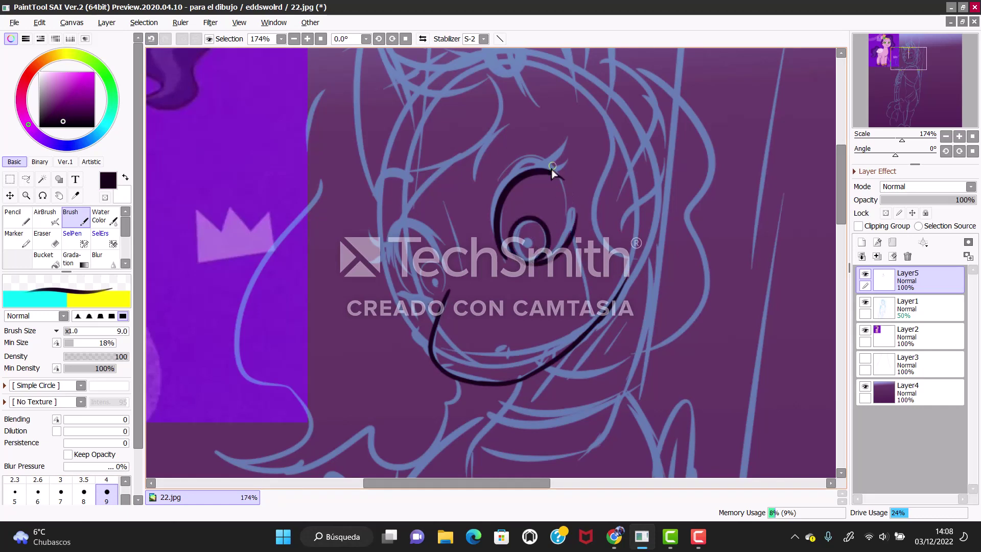
{"action": "left_click_drag", "start_coordinate": [552, 170], "coordinate": [557, 149]}
{"action": "left_click_drag", "start_coordinate": [560, 172], "coordinate": [568, 160]}
Ink the half-closed far eye, the face contour around it and the front line of the neck
{"action": "left_click_drag", "start_coordinate": [382, 266], "coordinate": [447, 273]}
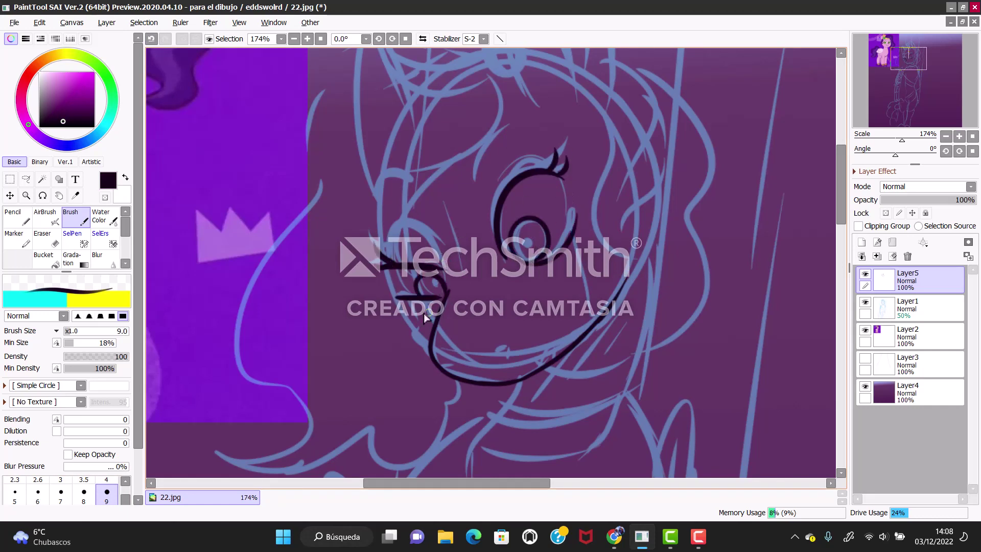
{"action": "left_click_drag", "start_coordinate": [383, 271], "coordinate": [427, 350]}
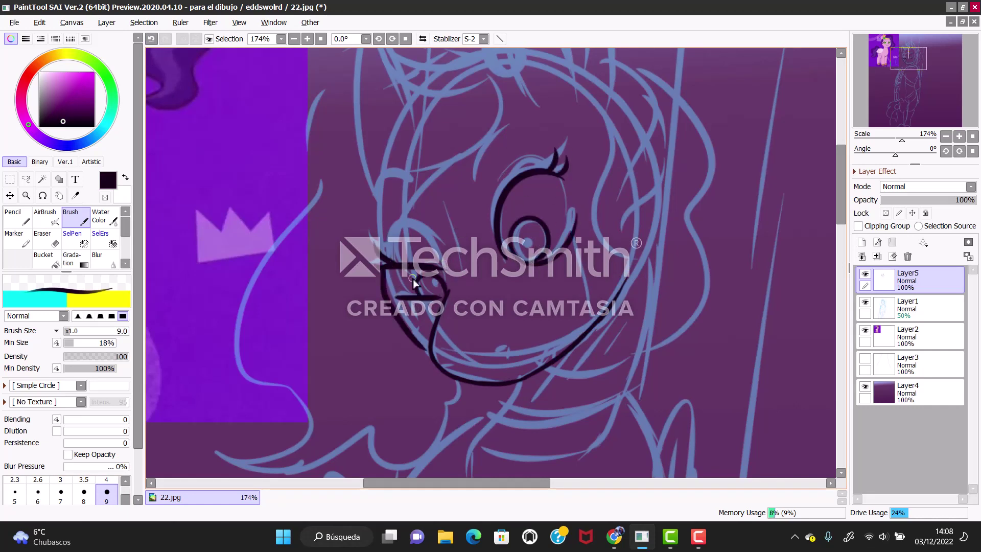
{"action": "left_click_drag", "start_coordinate": [520, 381], "coordinate": [487, 438]}
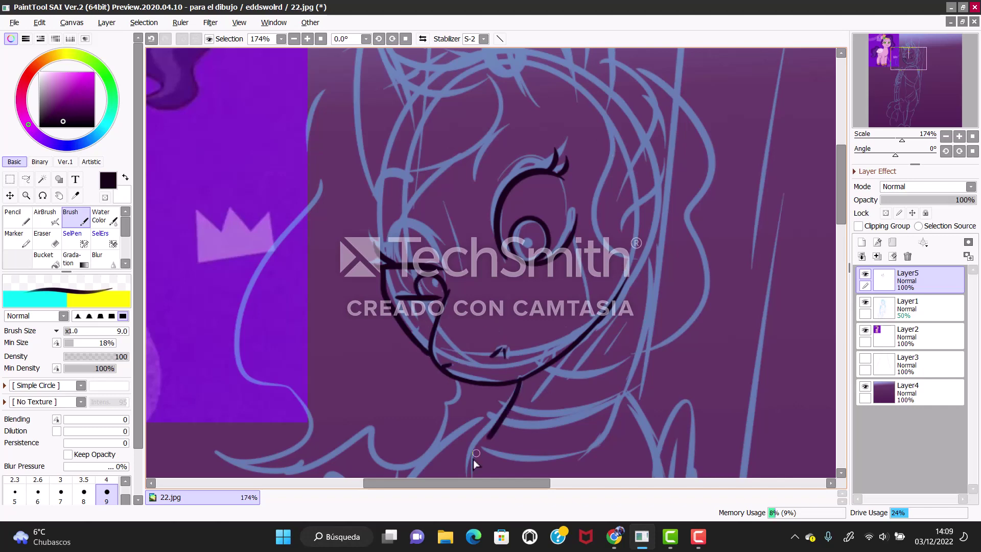
Ink the curved mane lock hanging beside the open eye
{"action": "scroll", "coordinate": [654, 244], "scroll_direction": "up", "scroll_amount": 3}
{"action": "left_click_drag", "start_coordinate": [601, 228], "coordinate": [577, 383]}
{"action": "left_click_drag", "start_coordinate": [608, 206], "coordinate": [639, 266]}
Ink the tiara's round gem as concentric circles and the tall ear beside it
{"action": "scroll", "coordinate": [638, 265], "scroll_direction": "up", "scroll_amount": 4}
{"action": "mouse_move", "coordinate": [511, 302]}
{"action": "left_mouse_down"}
{"action": "mouse_move", "coordinate": [508, 350]}
{"action": "mouse_move", "coordinate": [516, 336]}
{"action": "left_mouse_up"}
{"action": "key", "text": "ctrl+z"}
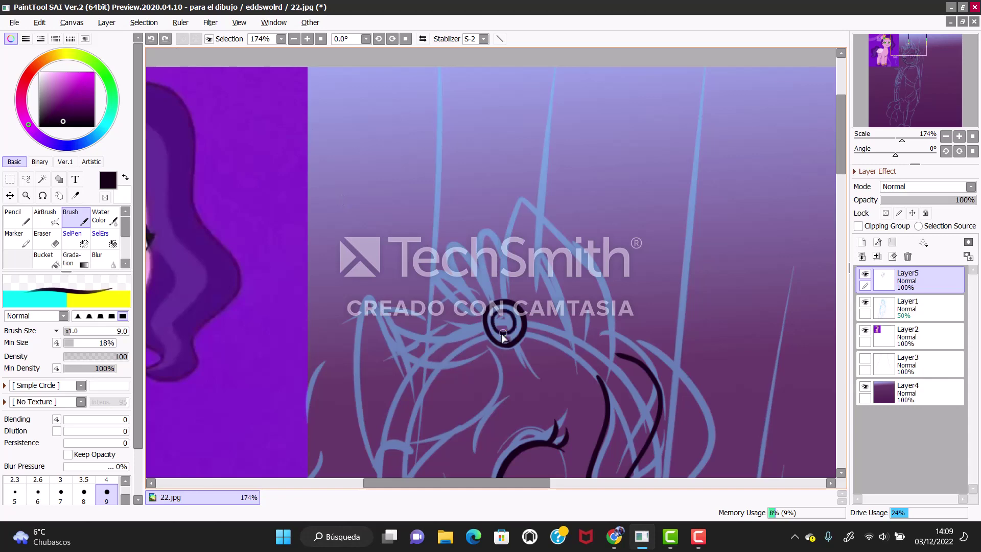
{"action": "mouse_move", "coordinate": [506, 300]}
{"action": "left_mouse_down"}
{"action": "mouse_move", "coordinate": [526, 207]}
{"action": "mouse_move", "coordinate": [601, 329]}
{"action": "left_mouse_up"}
{"action": "left_click_drag", "start_coordinate": [534, 246], "coordinate": [563, 357]}
Ink the back line of the neck and two curved collar bands across it
{"action": "left_click_drag", "start_coordinate": [909, 74], "coordinate": [913, 93]}
{"action": "mouse_move", "coordinate": [562, 151]}
{"action": "left_mouse_down"}
{"action": "mouse_move", "coordinate": [547, 280]}
{"action": "mouse_move", "coordinate": [482, 383]}
{"action": "left_mouse_up"}
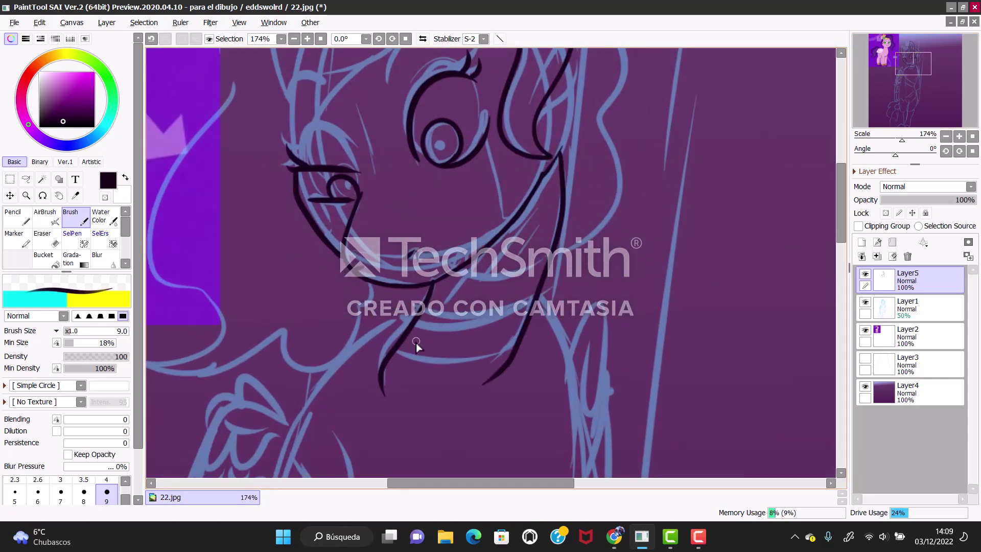
{"action": "left_click_drag", "start_coordinate": [433, 357], "coordinate": [515, 340]}
{"action": "key", "text": "ctrl+z"}
{"action": "left_click_drag", "start_coordinate": [402, 342], "coordinate": [508, 352]}
{"action": "left_click_drag", "start_coordinate": [432, 302], "coordinate": [507, 296]}
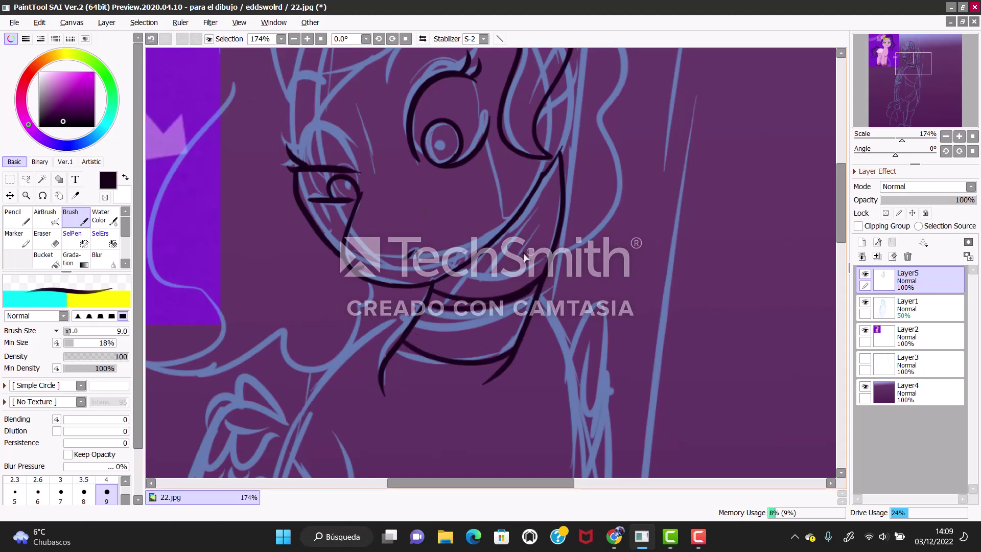
Ink the outer waves of the mane behind the neck and the forelock sweeping from the gem toward the half-closed eye
{"action": "left_click_drag", "start_coordinate": [525, 257], "coordinate": [462, 321]}
{"action": "key", "text": "e"}
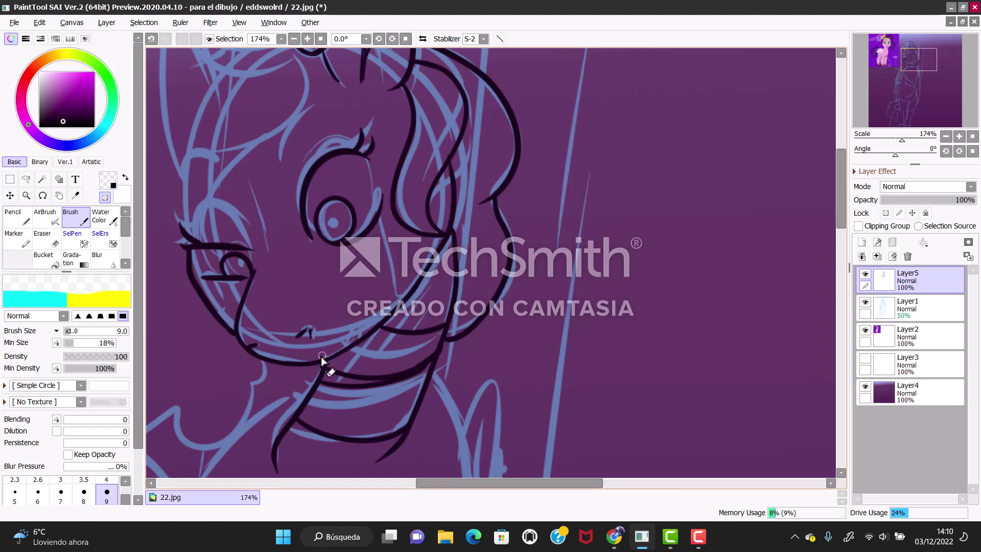
{"action": "key", "text": "e"}
{"action": "left_click_drag", "start_coordinate": [258, 219], "coordinate": [433, 346]}
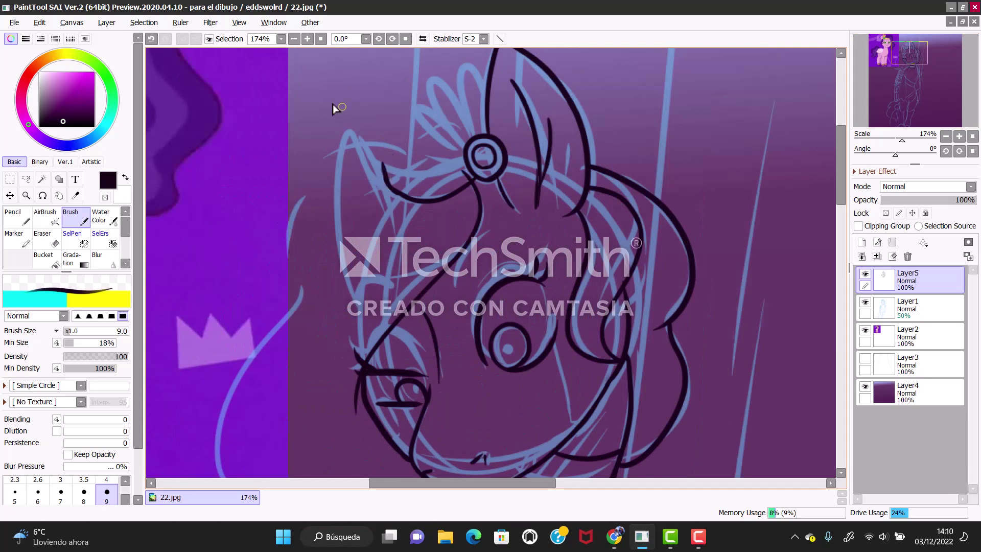
Ink the mane's upper contour curving into the tiara gem, undoing the poor stroke and cleaning the overlap beside the gem
{"action": "mouse_move", "coordinate": [415, 153]}
{"action": "left_mouse_down"}
{"action": "mouse_move", "coordinate": [300, 295]}
{"action": "mouse_move", "coordinate": [220, 475]}
{"action": "mouse_move", "coordinate": [468, 177]}
{"action": "left_mouse_up"}
{"action": "left_click", "coordinate": [151, 38]}
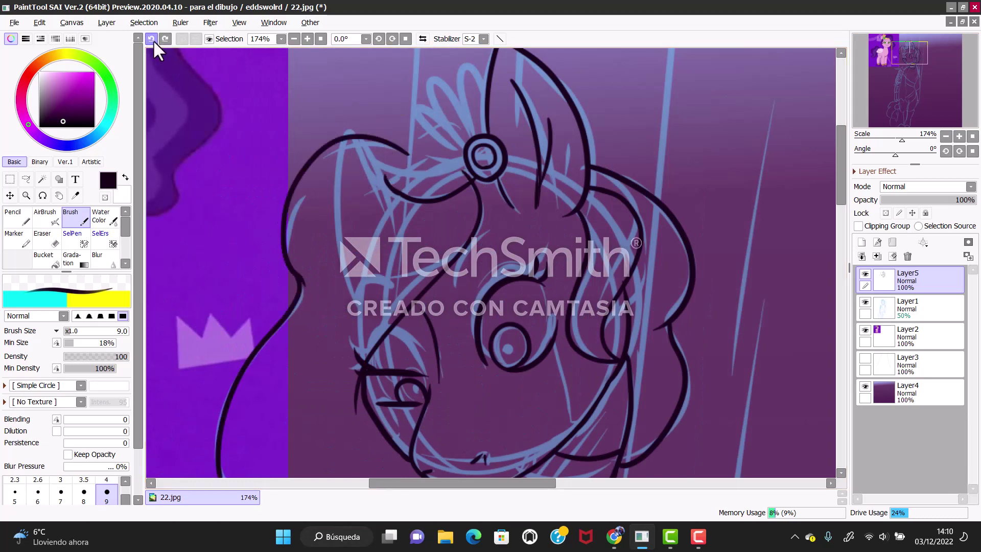
{"action": "key", "text": "e"}
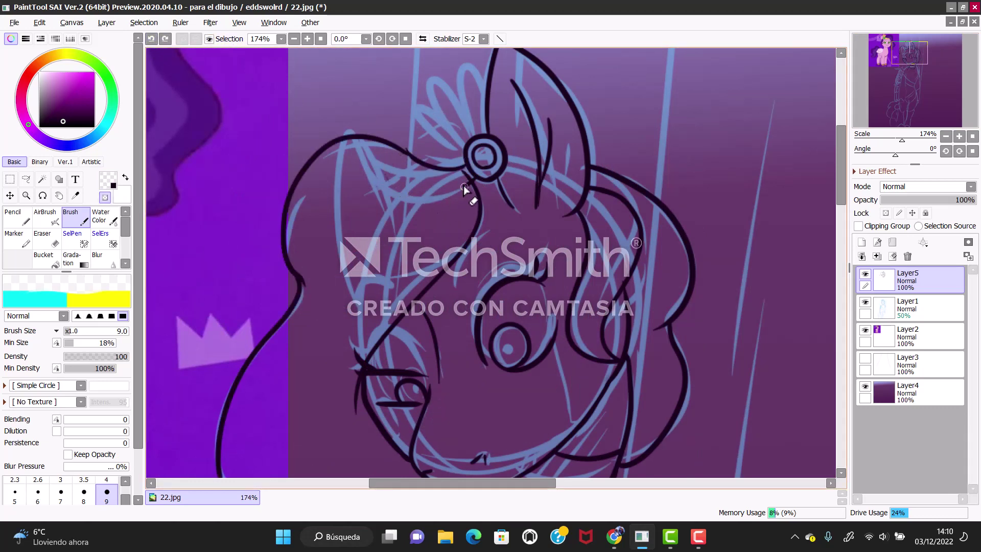
{"action": "key", "text": "e"}
{"action": "mouse_move", "coordinate": [408, 151]}
{"action": "left_mouse_down"}
{"action": "mouse_move", "coordinate": [562, 205]}
{"action": "mouse_move", "coordinate": [474, 272]}
{"action": "left_mouse_up"}
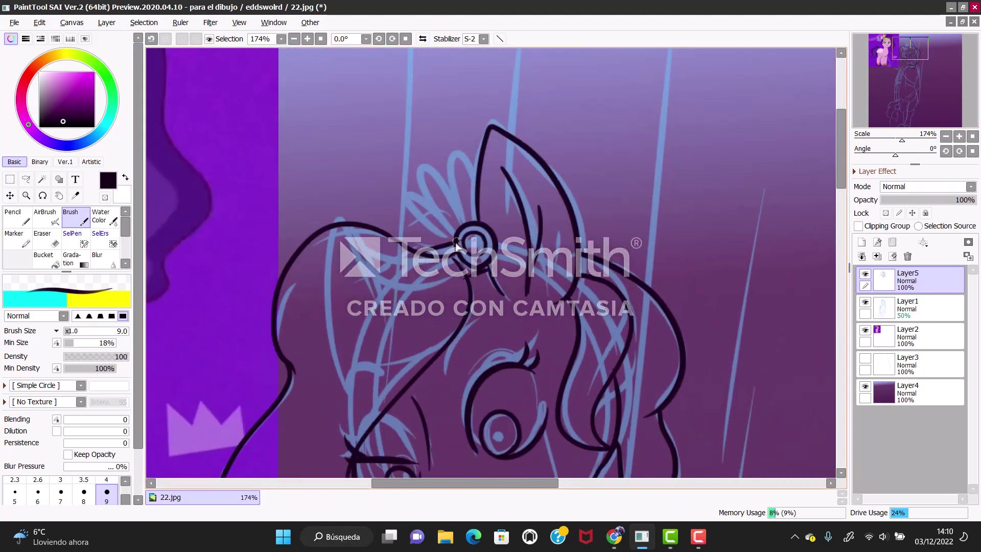
Ink the looped petal ornaments fanning out above the tiara gem and the small bump on top of the mane
{"action": "key", "text": "e"}
{"action": "key", "text": "e"}
{"action": "left_click_drag", "start_coordinate": [453, 233], "coordinate": [447, 225]}
{"action": "left_click_drag", "start_coordinate": [443, 221], "coordinate": [466, 202]}
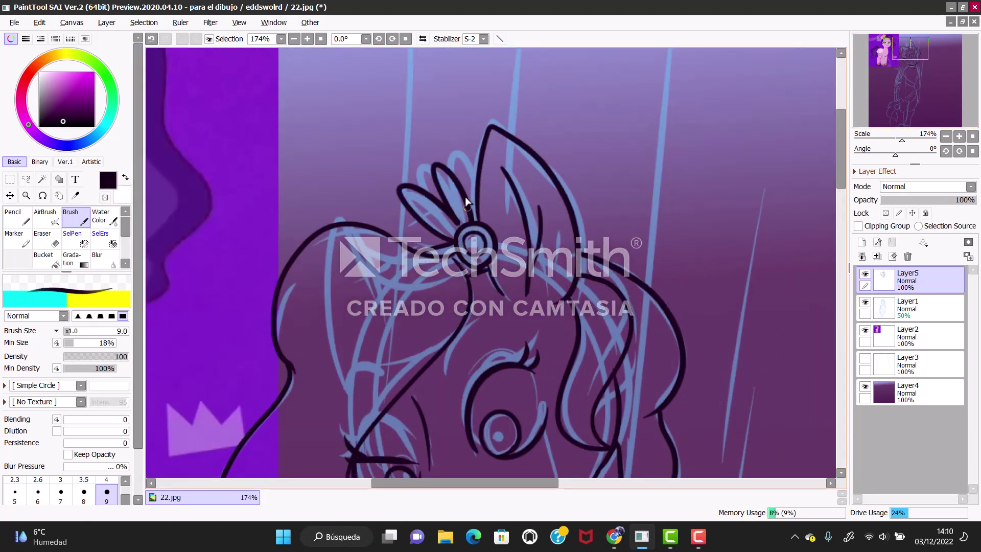
{"action": "left_click_drag", "start_coordinate": [349, 204], "coordinate": [407, 94]}
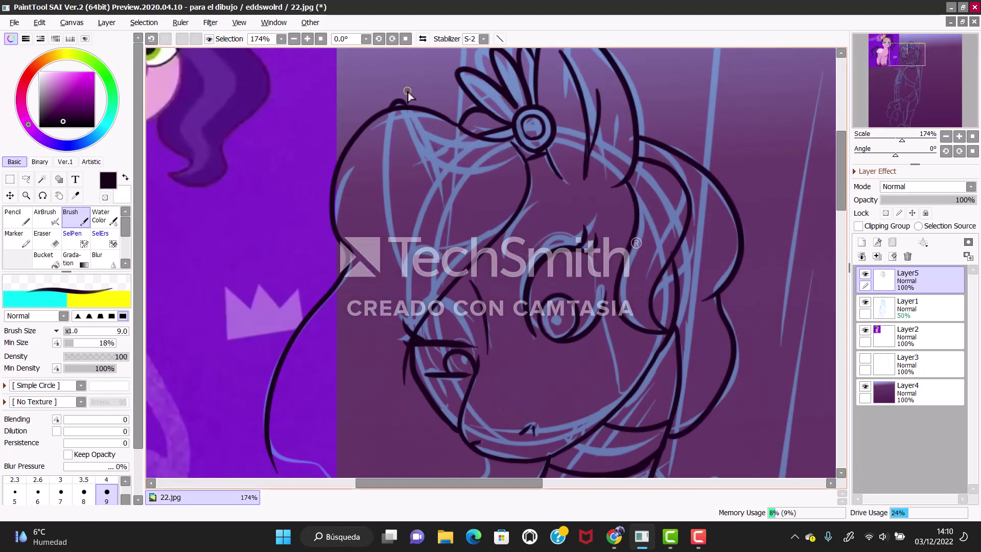
Ink the hip and outer thigh contour of the far leg down to the knee, plus the crease across the hip
{"action": "scroll", "coordinate": [284, 127], "scroll_direction": "down", "scroll_amount": 5}
{"action": "mouse_move", "coordinate": [931, 47]}
{"action": "left_mouse_down"}
{"action": "mouse_move", "coordinate": [928, 39]}
{"action": "mouse_move", "coordinate": [937, 56]}
{"action": "left_mouse_up"}
{"action": "scroll", "coordinate": [714, 171], "scroll_direction": "down", "scroll_amount": 6}
{"action": "mouse_move", "coordinate": [615, 208]}
{"action": "left_mouse_down"}
{"action": "mouse_move", "coordinate": [519, 409]}
{"action": "mouse_move", "coordinate": [539, 121]}
{"action": "mouse_move", "coordinate": [438, 409]}
{"action": "left_mouse_up"}
{"action": "left_click_drag", "start_coordinate": [449, 326], "coordinate": [573, 242]}
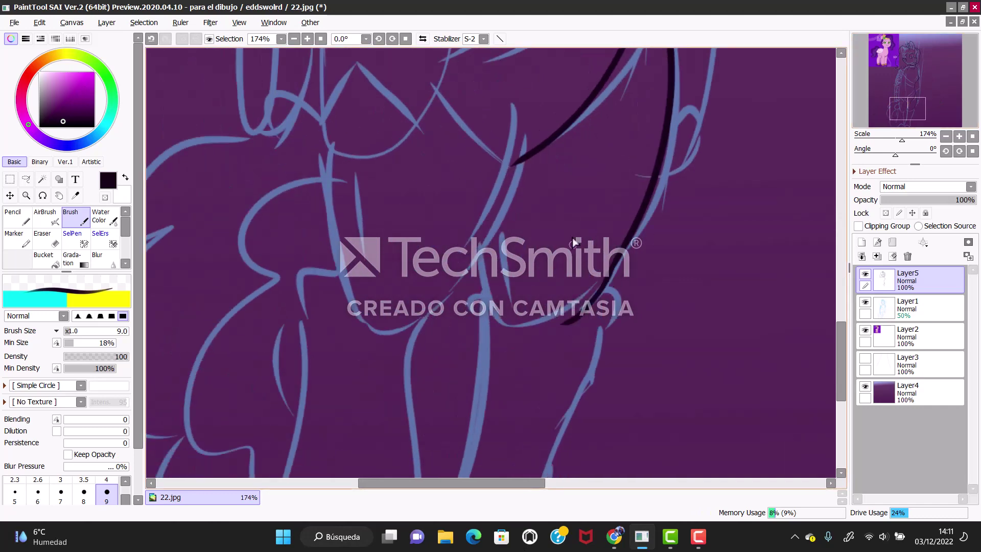
Ink both contours of the far leg's lower part down to the canvas edge
{"action": "scroll", "coordinate": [584, 317], "scroll_direction": "down", "scroll_amount": 3}
{"action": "left_click_drag", "start_coordinate": [466, 203], "coordinate": [517, 389]}
{"action": "scroll", "coordinate": [547, 333], "scroll_direction": "down", "scroll_amount": 3}
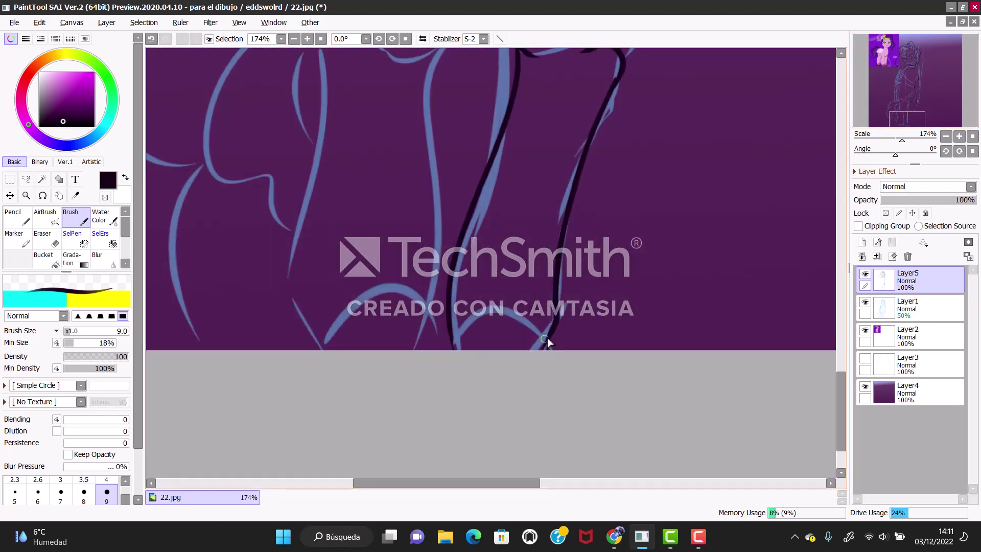
Ink the outer and inner contours of the near arm, joining the outer line to the shoulder
{"action": "left_click", "coordinate": [918, 122]}
{"action": "scroll", "coordinate": [492, 384], "scroll_direction": "up", "scroll_amount": 5}
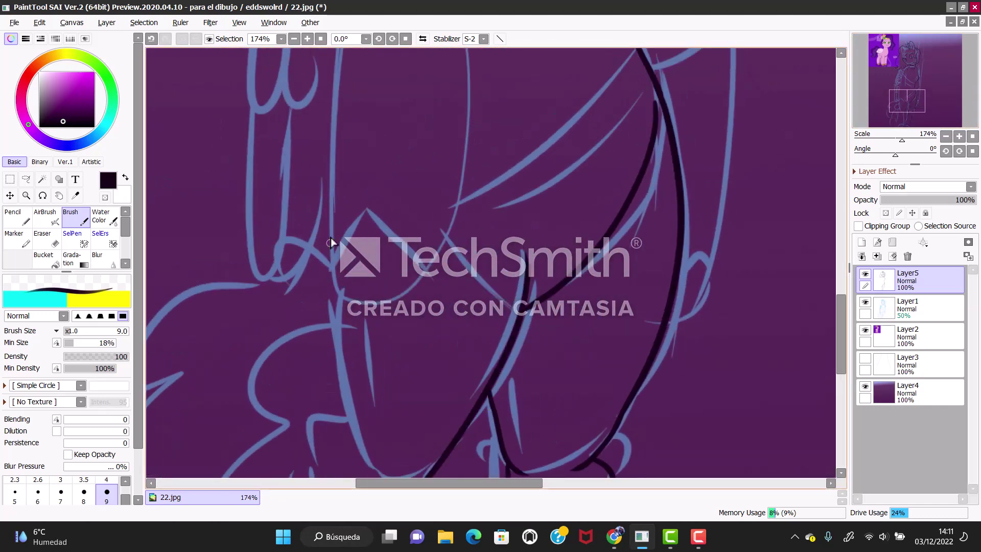
{"action": "scroll", "coordinate": [378, 207], "scroll_direction": "up", "scroll_amount": 3}
{"action": "left_click_drag", "start_coordinate": [382, 388], "coordinate": [446, 28]}
{"action": "scroll", "coordinate": [490, 118], "scroll_direction": "up", "scroll_amount": 2}
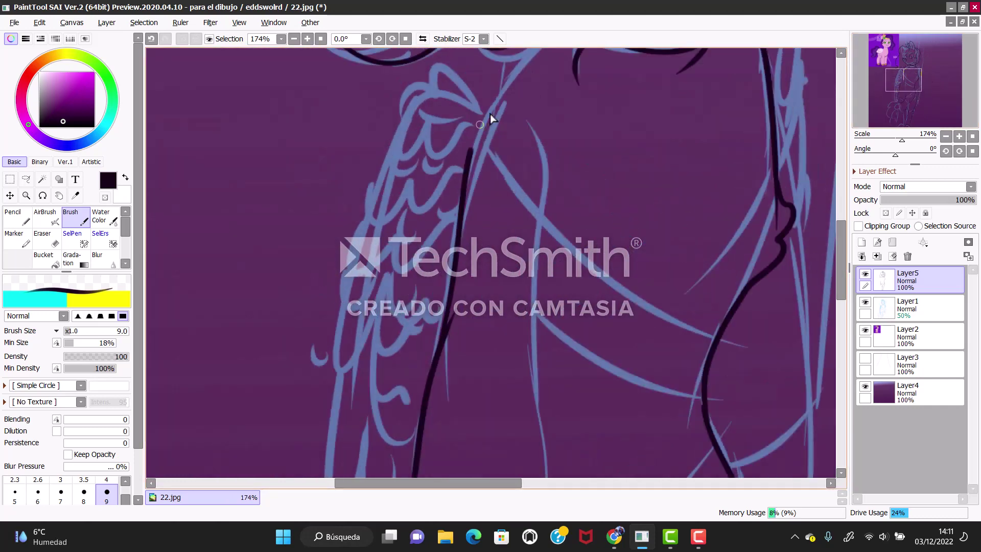
{"action": "scroll", "coordinate": [490, 118], "scroll_direction": "up", "scroll_amount": 3}
{"action": "scroll", "coordinate": [562, 123], "scroll_direction": "right", "scroll_amount": 4}
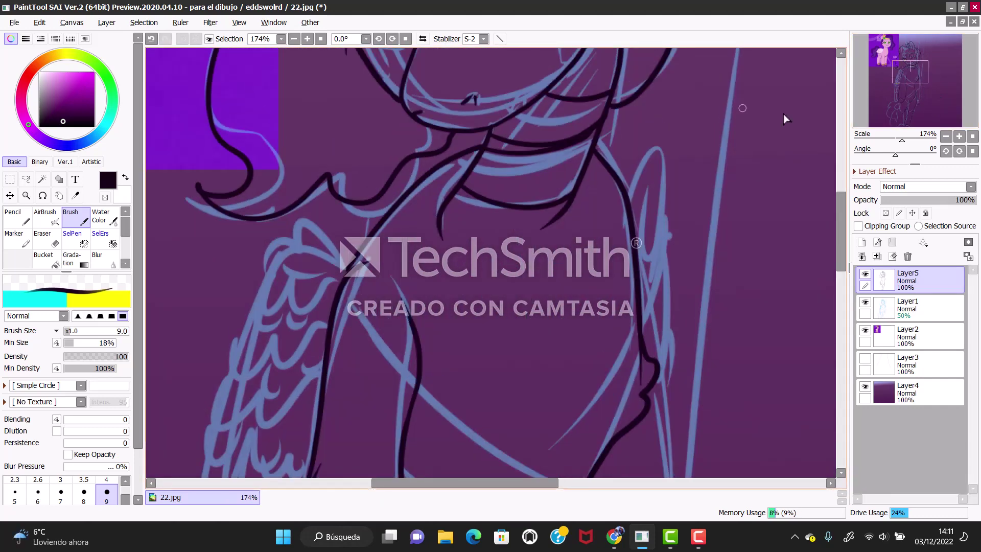
Continue the near arm's contours downward and ink the near leg's inner contour to the canvas edge
{"action": "scroll", "coordinate": [613, 123], "scroll_direction": "down", "scroll_amount": 3}
{"action": "left_click_drag", "start_coordinate": [482, 136], "coordinate": [416, 460]}
{"action": "left_click_drag", "start_coordinate": [544, 311], "coordinate": [549, 478]}
{"action": "scroll", "coordinate": [431, 235], "scroll_direction": "down", "scroll_amount": 3}
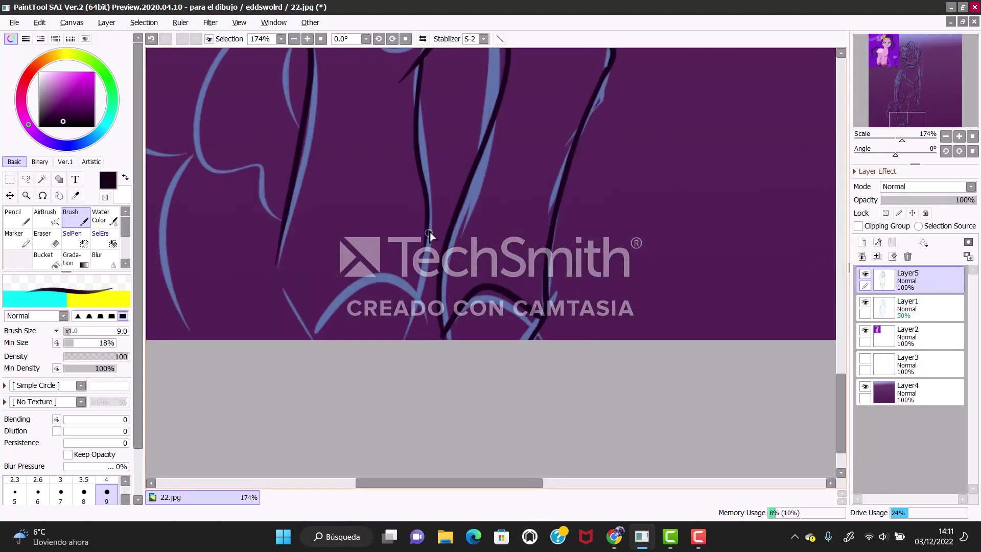
{"action": "left_click_drag", "start_coordinate": [429, 235], "coordinate": [406, 340]}
{"action": "left_click_drag", "start_coordinate": [280, 267], "coordinate": [306, 340]}
{"action": "key", "text": "ctrl+z"}
{"action": "left_click_drag", "start_coordinate": [308, 72], "coordinate": [358, 340]}
{"action": "scroll", "coordinate": [766, 102], "scroll_direction": "up", "scroll_amount": 1}
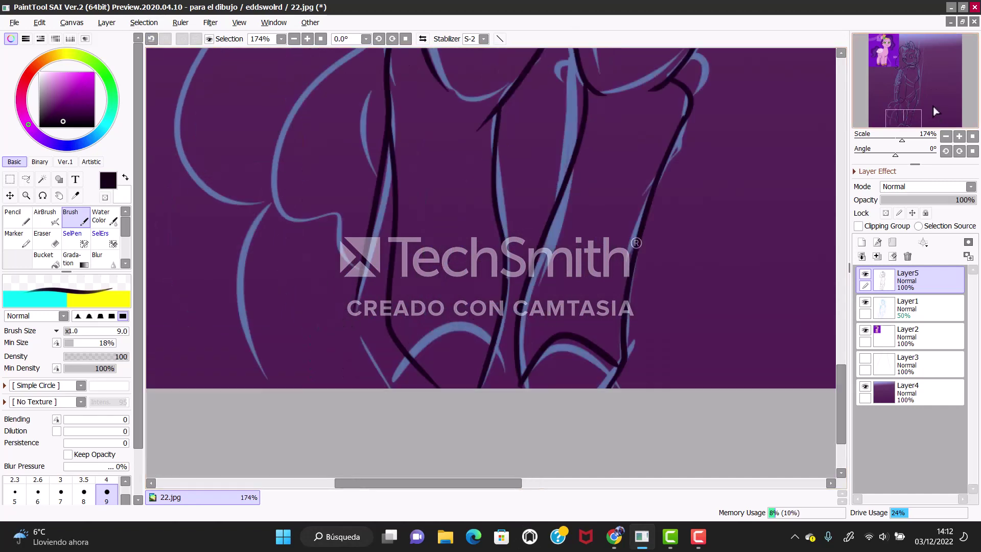
{"action": "scroll", "coordinate": [934, 111], "scroll_direction": "left", "scroll_amount": 1}
{"action": "left_click_drag", "start_coordinate": [431, 94], "coordinate": [421, 378]}
{"action": "left_click", "coordinate": [153, 41]}
{"action": "left_click_drag", "start_coordinate": [434, 71], "coordinate": [449, 378]}
{"action": "key", "text": "ctrl+z"}
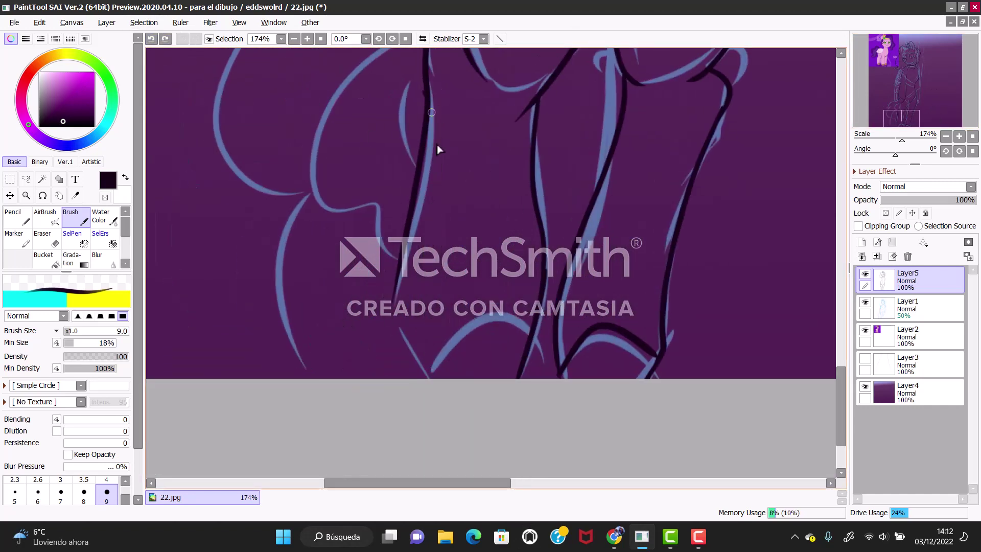
Ink the near leg's outer shin line down to the canvas edge and the curved line atop its hoof
{"action": "left_click_drag", "start_coordinate": [431, 110], "coordinate": [452, 379]}
{"action": "left_click_drag", "start_coordinate": [438, 353], "coordinate": [531, 327]}
{"action": "key", "text": "minus"}
{"action": "left_click_drag", "start_coordinate": [418, 105], "coordinate": [411, 268]}
{"action": "key", "text": "minus"}
Ink the near wing's outline from the shoulder loops down to its scalloped lower edge, undoing the rejected stroke
{"action": "scroll", "coordinate": [460, 204], "scroll_direction": "up", "scroll_amount": 5}
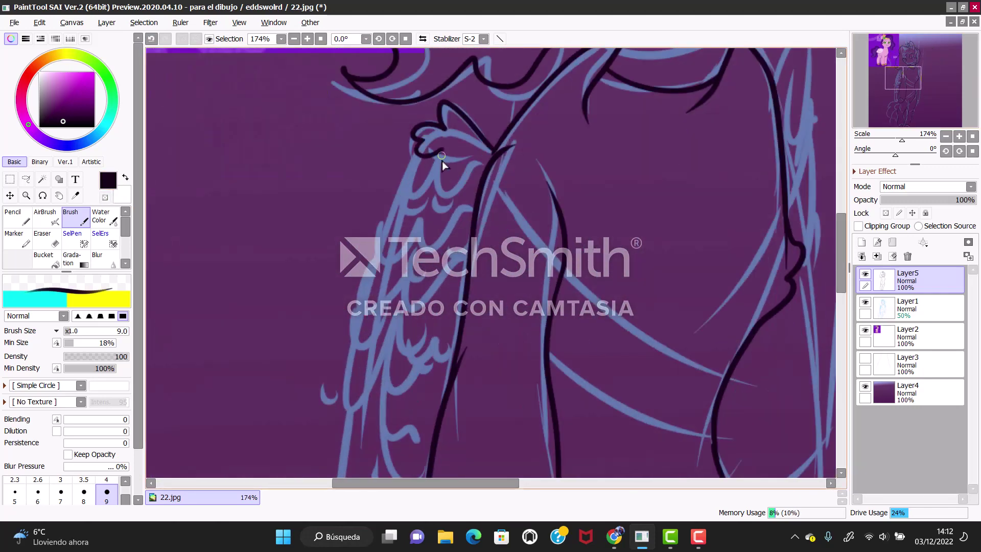
{"action": "key", "text": "ctrl+z"}
{"action": "left_click_drag", "start_coordinate": [347, 372], "coordinate": [442, 401]}
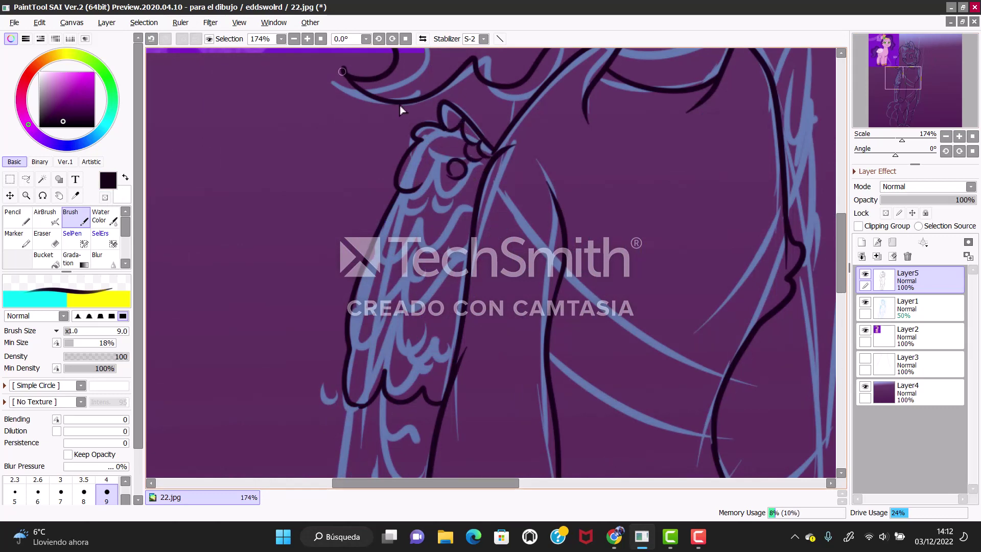
Undo the small circle and scallops inside the near wing and fill it with overlapping rows of rounded feathers
{"action": "left_click", "coordinate": [151, 36]}
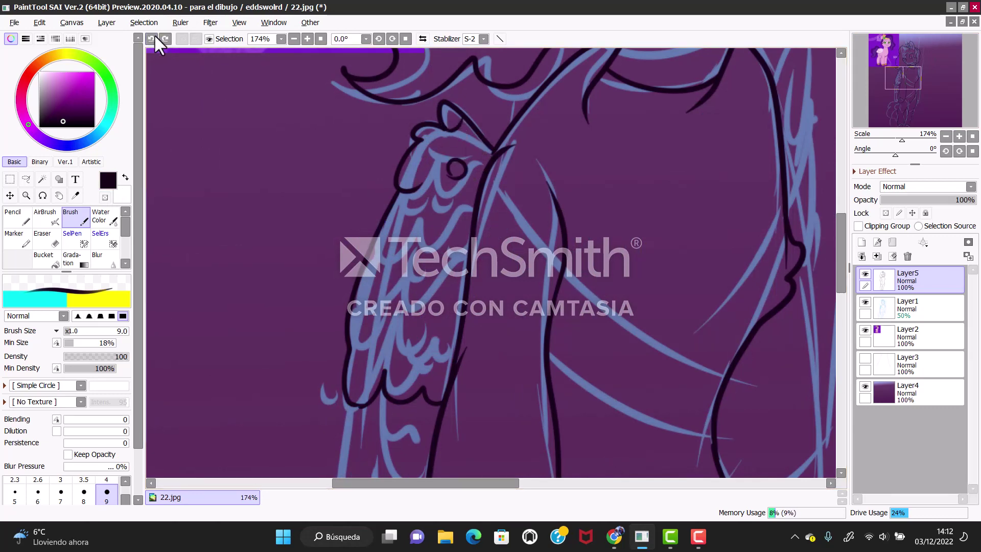
{"action": "left_click", "coordinate": [154, 37]}
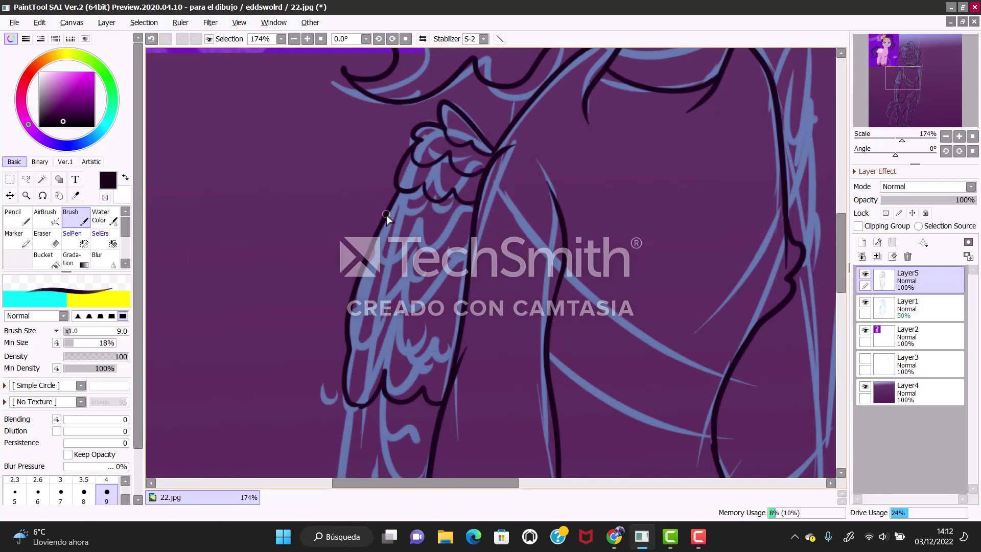
{"action": "mouse_move", "coordinate": [418, 199]}
{"action": "left_mouse_down"}
{"action": "mouse_move", "coordinate": [432, 238]}
{"action": "mouse_move", "coordinate": [456, 230]}
{"action": "mouse_move", "coordinate": [412, 245]}
{"action": "mouse_move", "coordinate": [426, 230]}
{"action": "left_mouse_up"}
{"action": "mouse_move", "coordinate": [372, 310]}
{"action": "left_mouse_down"}
{"action": "mouse_move", "coordinate": [430, 291]}
{"action": "mouse_move", "coordinate": [475, 307]}
{"action": "left_mouse_up"}
Ink the long rounded feathers hanging below the near wing's scalloped rows
{"action": "left_click_drag", "start_coordinate": [902, 78], "coordinate": [900, 87]}
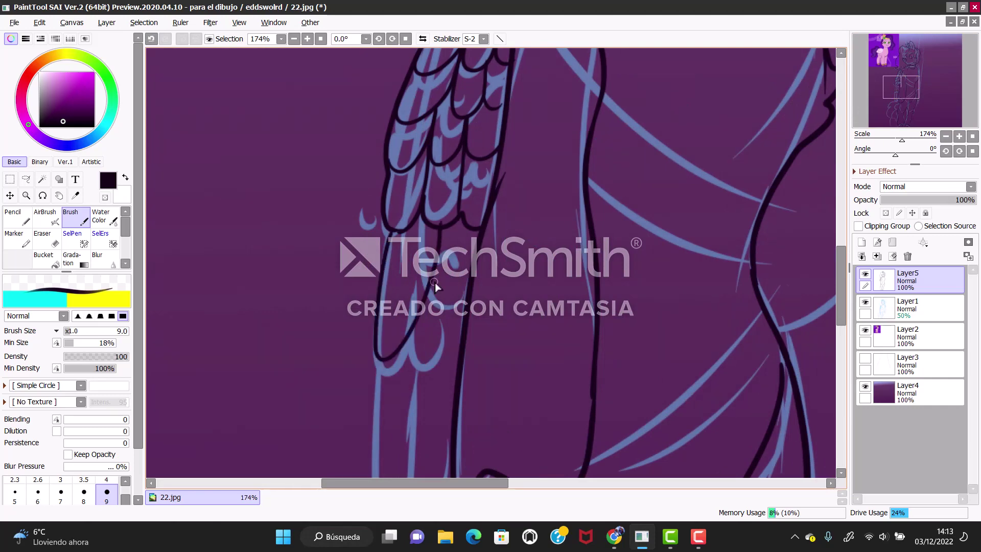
{"action": "left_click", "coordinate": [105, 198]}
{"action": "left_click", "coordinate": [104, 196]}
{"action": "scroll", "coordinate": [423, 175], "scroll_direction": "down", "scroll_amount": 3}
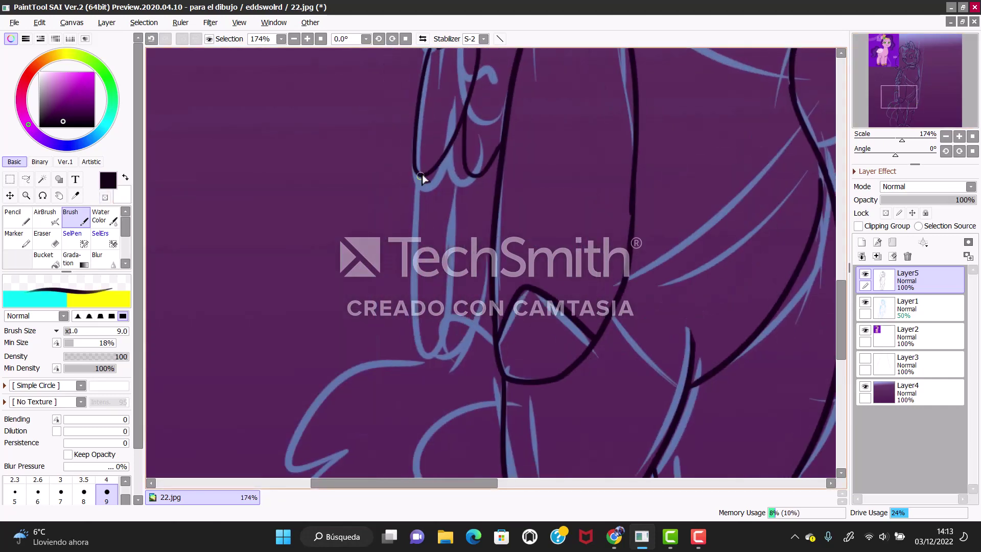
Ink the longest feather's rounded tip beside the hand and the tail's outer contour curling away from it
{"action": "left_click_drag", "start_coordinate": [952, 63], "coordinate": [950, 65]}
{"action": "key", "text": "e"}
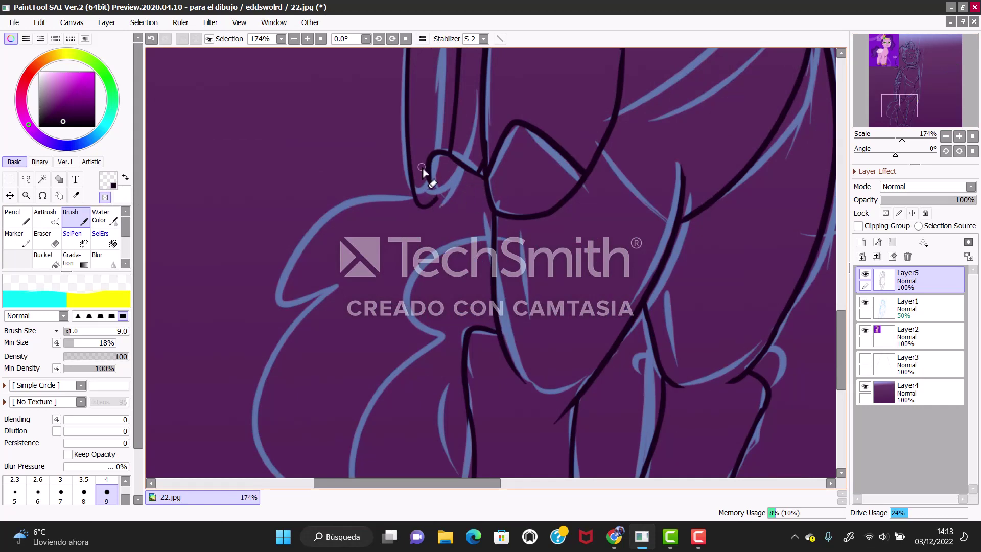
{"action": "key", "text": "e"}
{"action": "mouse_move", "coordinate": [438, 204]}
{"action": "left_mouse_down"}
{"action": "mouse_move", "coordinate": [330, 309]}
{"action": "mouse_move", "coordinate": [256, 476]}
{"action": "left_mouse_up"}
{"action": "key", "text": "e"}
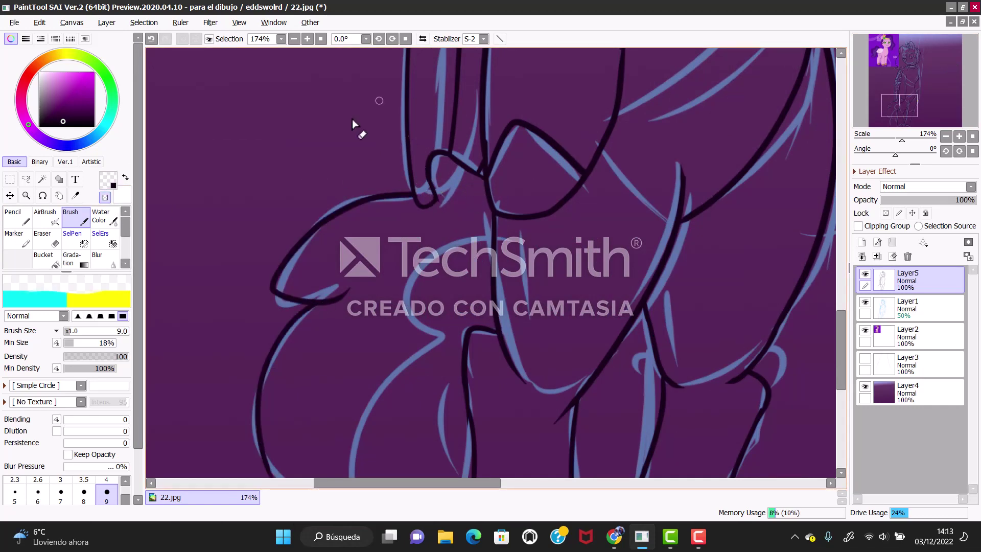
{"action": "key", "text": "e"}
Ink the narrow far wing behind the opposite shoulder, with its long feathers reaching down to the hip
{"action": "mouse_move", "coordinate": [736, 373]}
{"action": "left_mouse_down"}
{"action": "mouse_move", "coordinate": [833, 169]}
{"action": "mouse_move", "coordinate": [689, 286]}
{"action": "mouse_move", "coordinate": [575, 405]}
{"action": "mouse_move", "coordinate": [574, 340]}
{"action": "mouse_move", "coordinate": [542, 475]}
{"action": "left_mouse_up"}
{"action": "left_click_drag", "start_coordinate": [756, 153], "coordinate": [790, 56]}
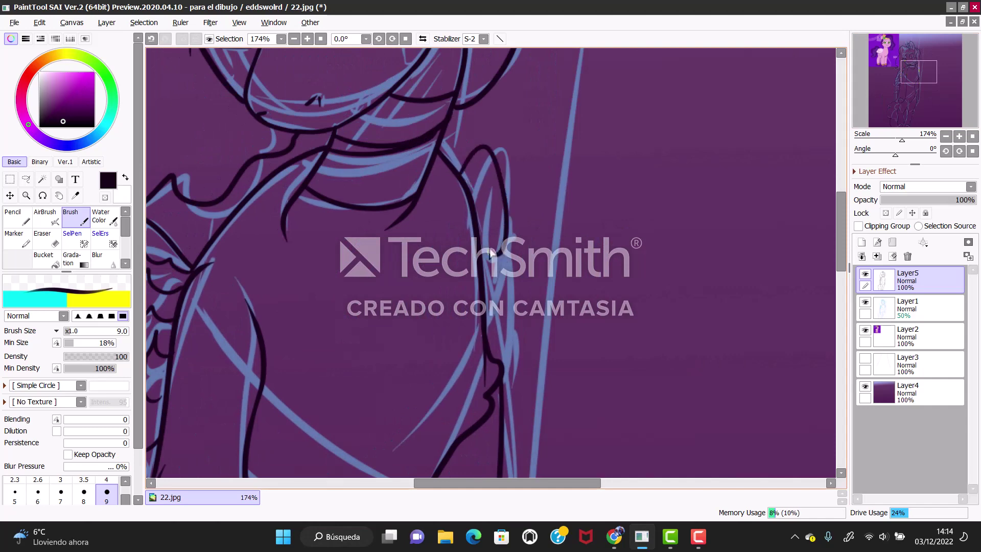
{"action": "scroll", "coordinate": [511, 361], "scroll_direction": "down", "scroll_amount": 4}
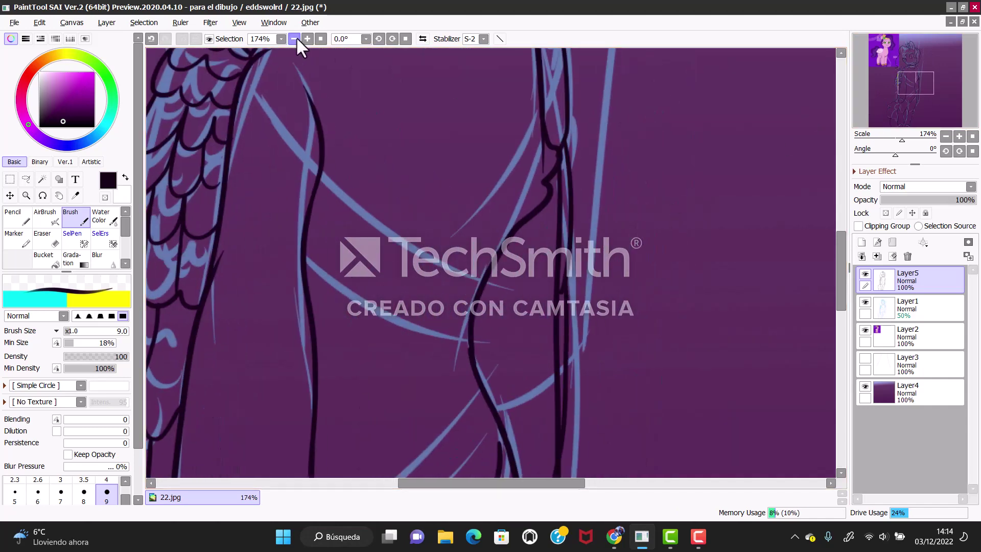
{"action": "left_click", "coordinate": [151, 39]}
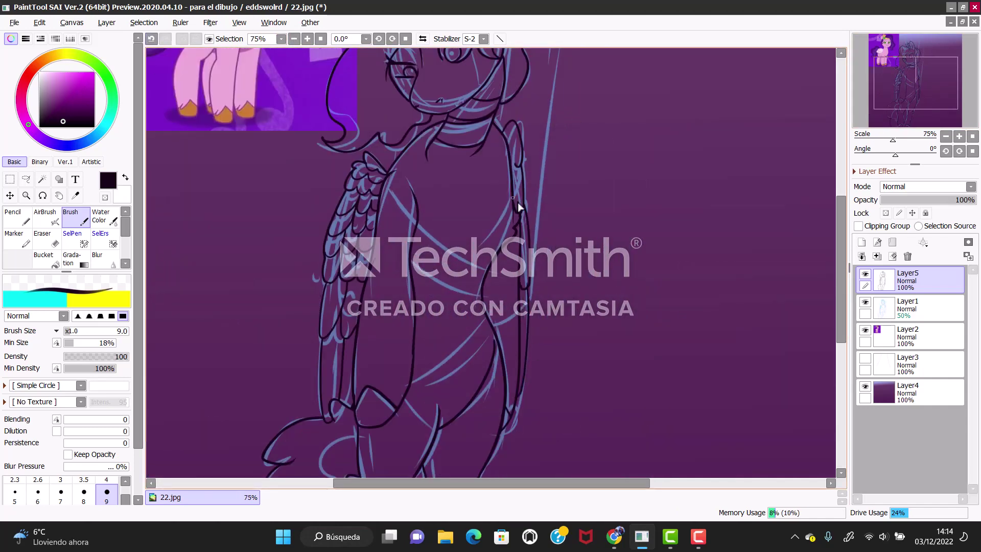
Delete Layer1, which holds the blue sketch
{"action": "left_click", "coordinate": [10, 195]}
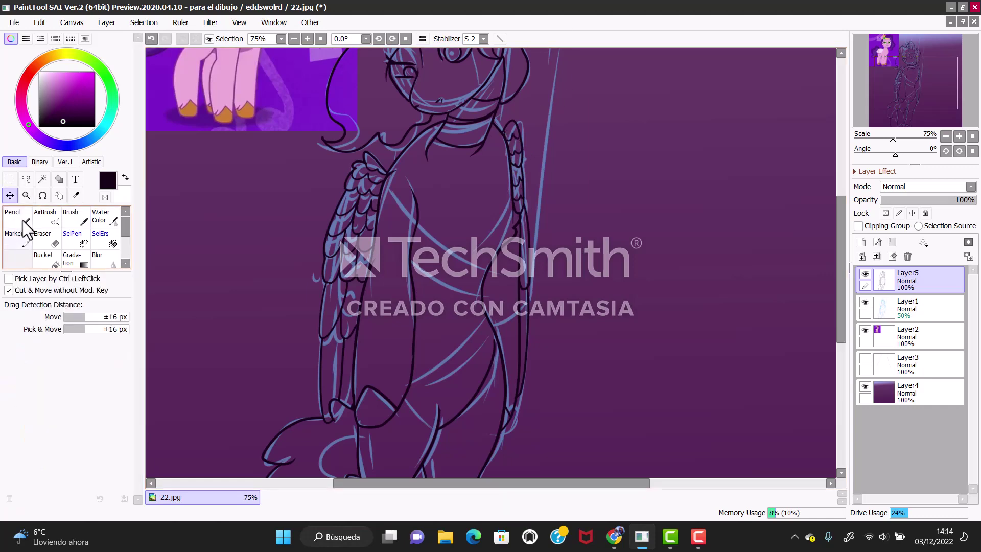
{"action": "left_click", "coordinate": [59, 195]}
{"action": "left_click_drag", "start_coordinate": [579, 77], "coordinate": [591, 212]}
{"action": "left_click", "coordinate": [909, 307]}
{"action": "left_click", "coordinate": [907, 256]}
Select the far leg from hip to hoof with a freeform lasso, redoing the first outline
{"action": "mouse_move", "coordinate": [680, 460]}
{"action": "left_mouse_down"}
{"action": "mouse_move", "coordinate": [679, 273]}
{"action": "mouse_move", "coordinate": [736, 272]}
{"action": "mouse_move", "coordinate": [694, 259]}
{"action": "mouse_move", "coordinate": [641, 166]}
{"action": "left_mouse_up"}
{"action": "key", "text": "a"}
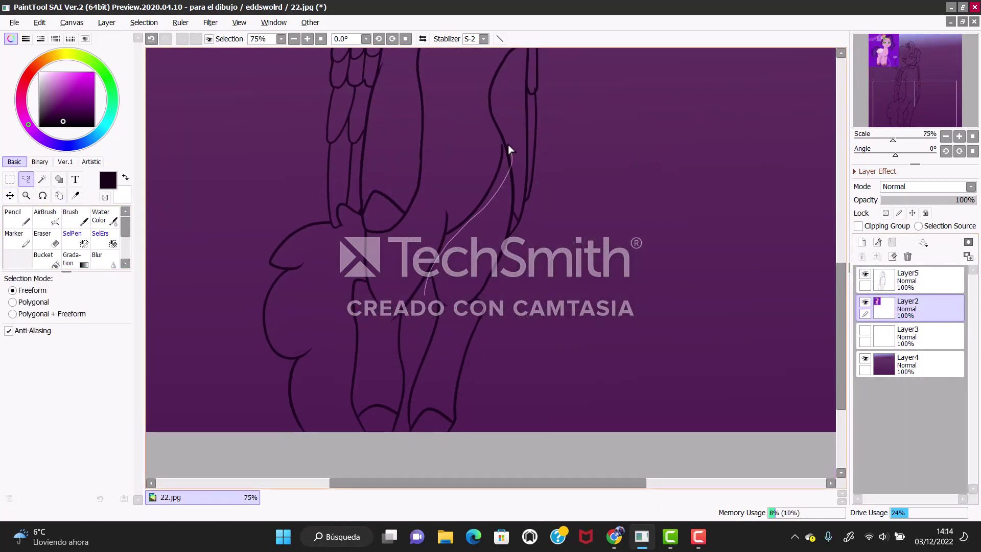
{"action": "left_click_drag", "start_coordinate": [508, 150], "coordinate": [517, 177]}
{"action": "key", "text": "ctrl+z"}
{"action": "left_click_drag", "start_coordinate": [414, 340], "coordinate": [425, 315]}
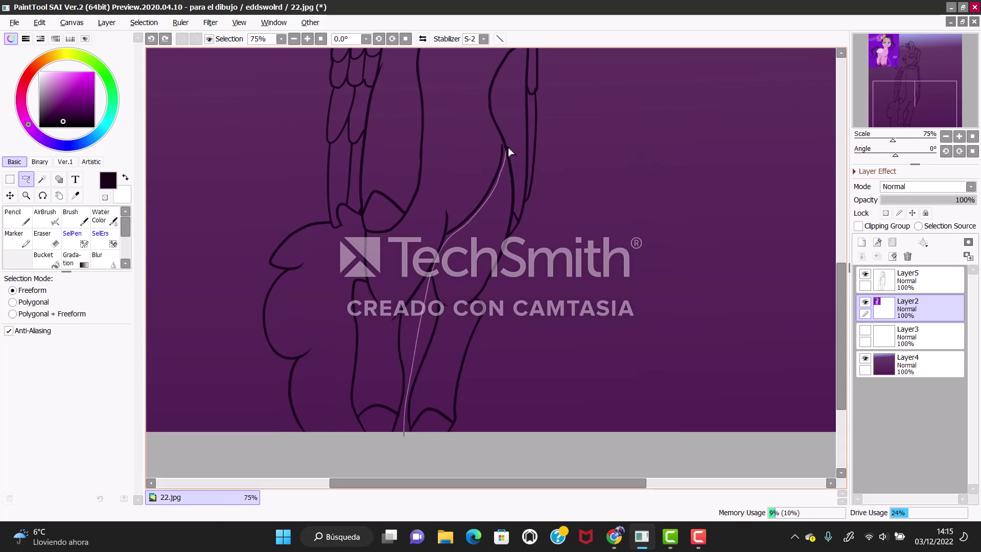
{"action": "left_click_drag", "start_coordinate": [488, 409], "coordinate": [478, 431]}
Transform the selected leg on Layer5, shifting it outward away from the near leg
{"action": "key", "text": "ctrl+x"}
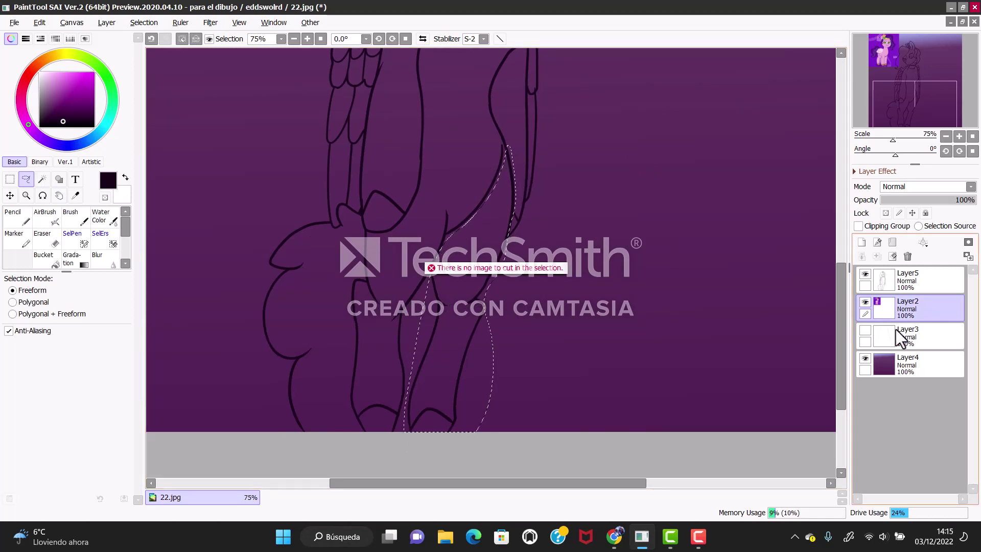
{"action": "left_click", "coordinate": [909, 280]}
{"action": "key", "text": "ctrl+t"}
{"action": "left_click_drag", "start_coordinate": [471, 153], "coordinate": [490, 154]}
{"action": "key", "text": "Return"}
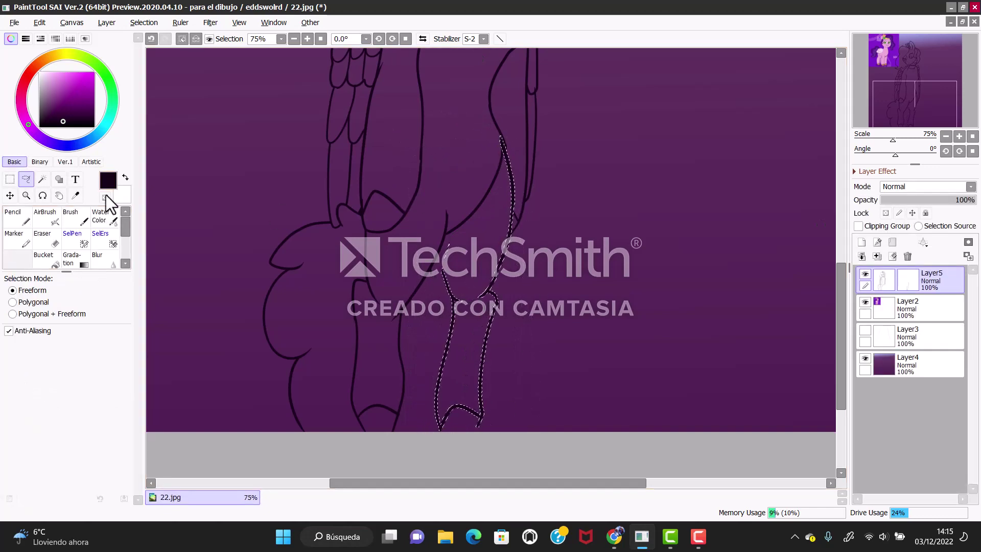
Switch to the Pencil with the dark ink colour and brush size 9
{"action": "left_click", "coordinate": [13, 215]}
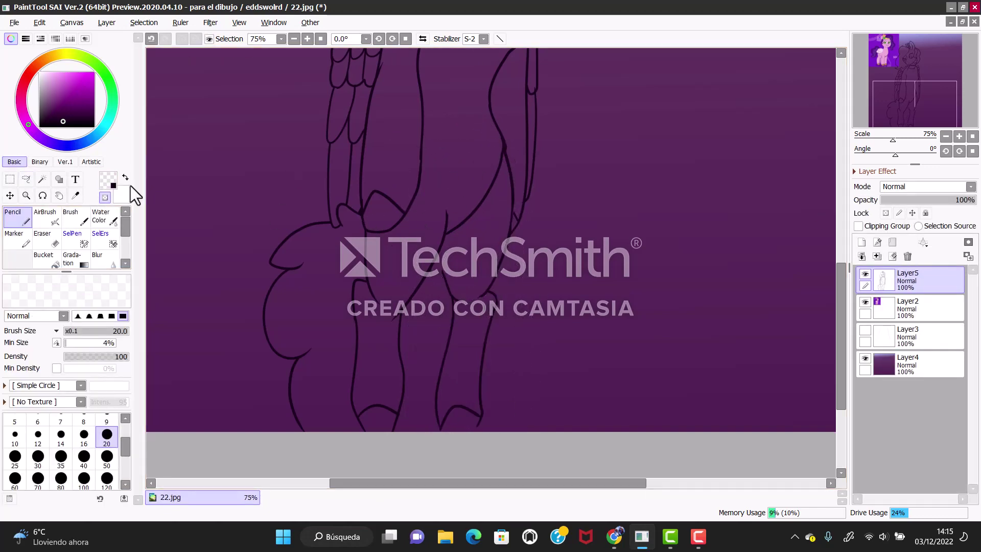
{"action": "left_click", "coordinate": [108, 180]}
{"action": "left_click", "coordinate": [106, 421]}
Lower Layer5's opacity to 49% and add a new layer above it for cleaner line art
{"action": "left_click_drag", "start_coordinate": [935, 85], "coordinate": [932, 51]}
{"action": "left_click", "coordinate": [908, 199]}
{"action": "left_click_drag", "start_coordinate": [908, 199], "coordinate": [927, 199]}
{"action": "left_click", "coordinate": [862, 241]}
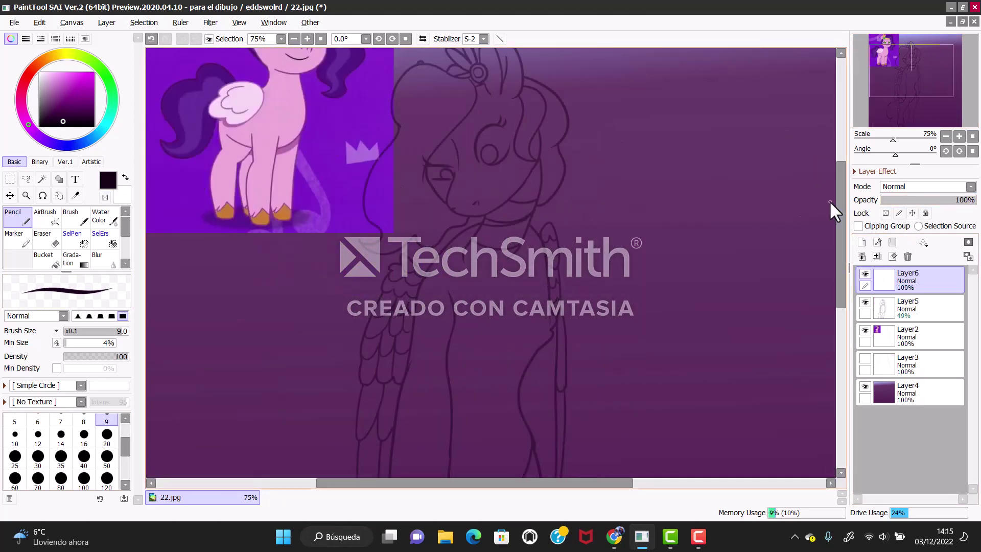
{"action": "left_click", "coordinate": [106, 434]}
{"action": "scroll", "coordinate": [475, 117], "scroll_direction": "up", "scroll_amount": 5}
{"action": "mouse_move", "coordinate": [557, 92]}
{"action": "left_mouse_down"}
{"action": "mouse_move", "coordinate": [482, 232]}
{"action": "mouse_move", "coordinate": [511, 110]}
{"action": "mouse_move", "coordinate": [560, 84]}
{"action": "left_mouse_up"}
{"action": "key", "text": "ctrl+z"}
{"action": "mouse_move", "coordinate": [513, 236]}
{"action": "left_mouse_down"}
{"action": "mouse_move", "coordinate": [577, 193]}
{"action": "mouse_move", "coordinate": [549, 223]}
{"action": "left_mouse_up"}
{"action": "key", "text": "ctrl+z"}
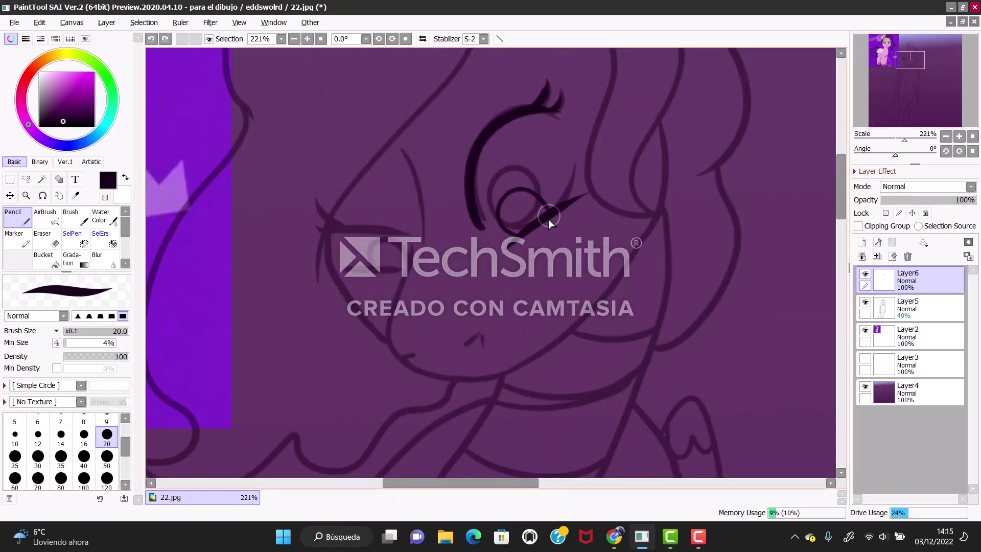
{"action": "left_click", "coordinate": [150, 38]}
{"action": "left_click", "coordinate": [151, 38]}
{"action": "left_click", "coordinate": [151, 38]}
Set the Pencil's brush size to 9 and try inking the larger eye's upper curve and lash
{"action": "left_click", "coordinate": [106, 422]}
{"action": "left_click_drag", "start_coordinate": [483, 223], "coordinate": [549, 106]}
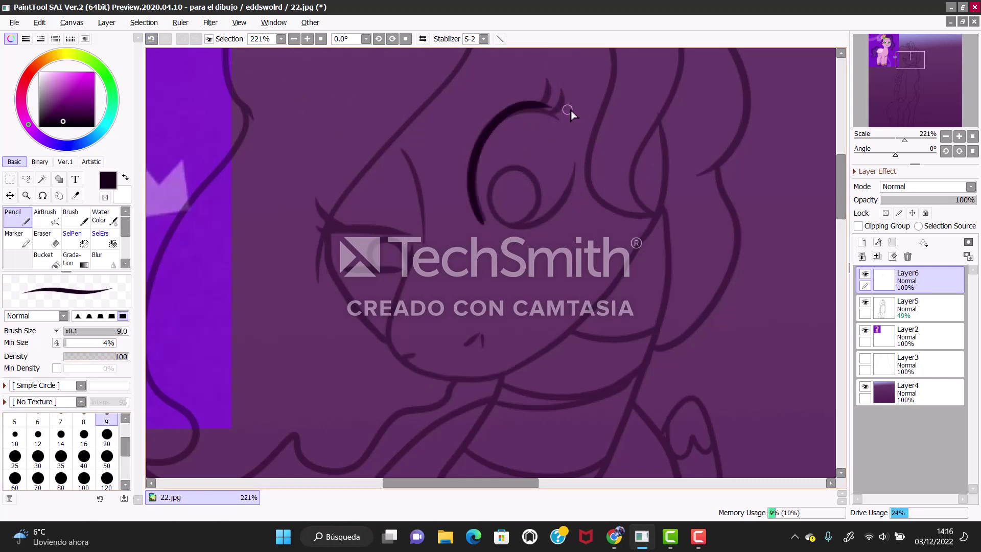
{"action": "left_click", "coordinate": [307, 38]}
{"action": "left_click", "coordinate": [293, 38]}
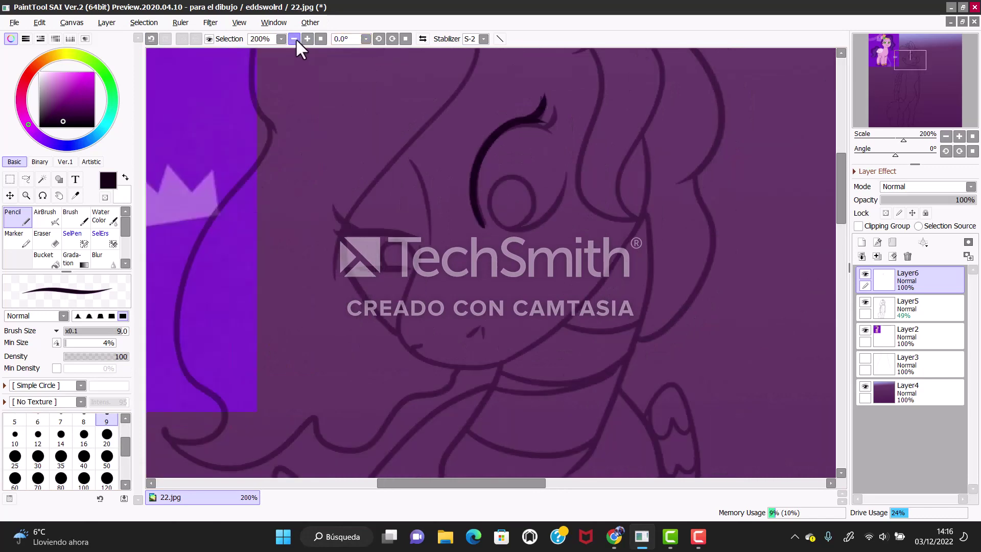
{"action": "left_click", "coordinate": [307, 38]}
{"action": "left_click", "coordinate": [153, 39]}
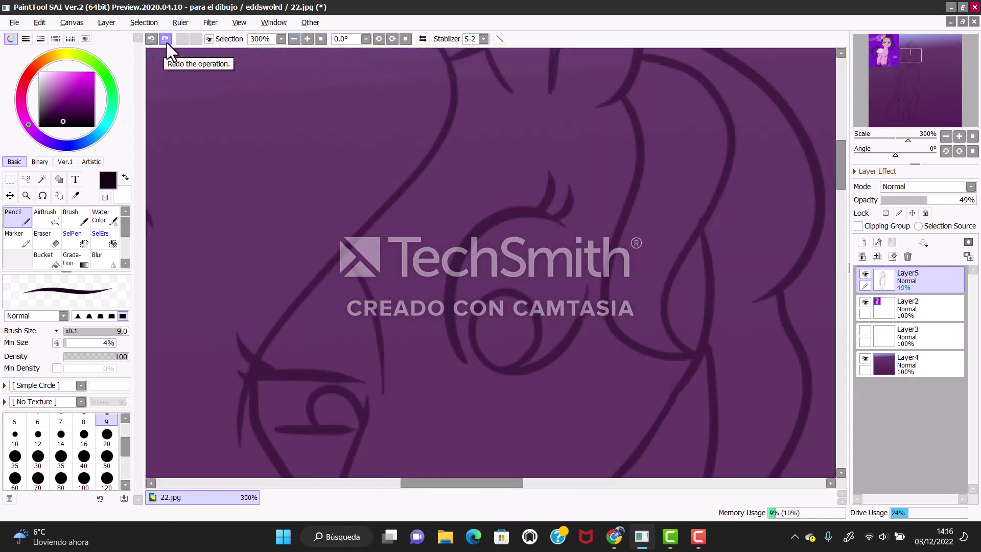
Ink the larger eye's upper curve, a slanted lower lid and a small half-circle iris, redoing the iris strokes
{"action": "left_click_drag", "start_coordinate": [493, 396], "coordinate": [610, 321]}
{"action": "mouse_move", "coordinate": [465, 365]}
{"action": "left_mouse_down"}
{"action": "mouse_move", "coordinate": [526, 217]}
{"action": "mouse_move", "coordinate": [462, 288]}
{"action": "mouse_move", "coordinate": [529, 355]}
{"action": "left_mouse_up"}
{"action": "left_click", "coordinate": [151, 38]}
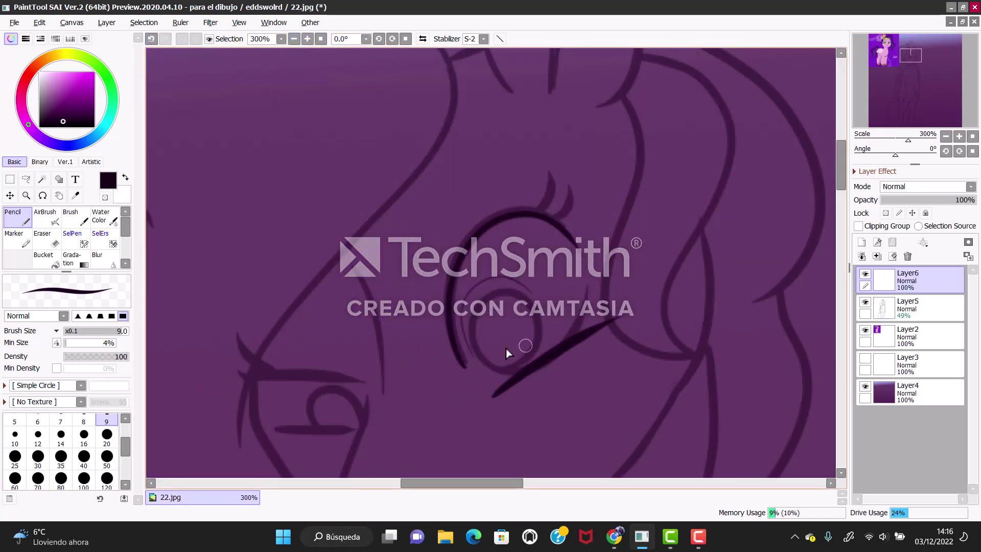
{"action": "key", "text": "ctrl+z"}
{"action": "left_click_drag", "start_coordinate": [508, 315], "coordinate": [485, 298]}
{"action": "left_click", "coordinate": [152, 39]}
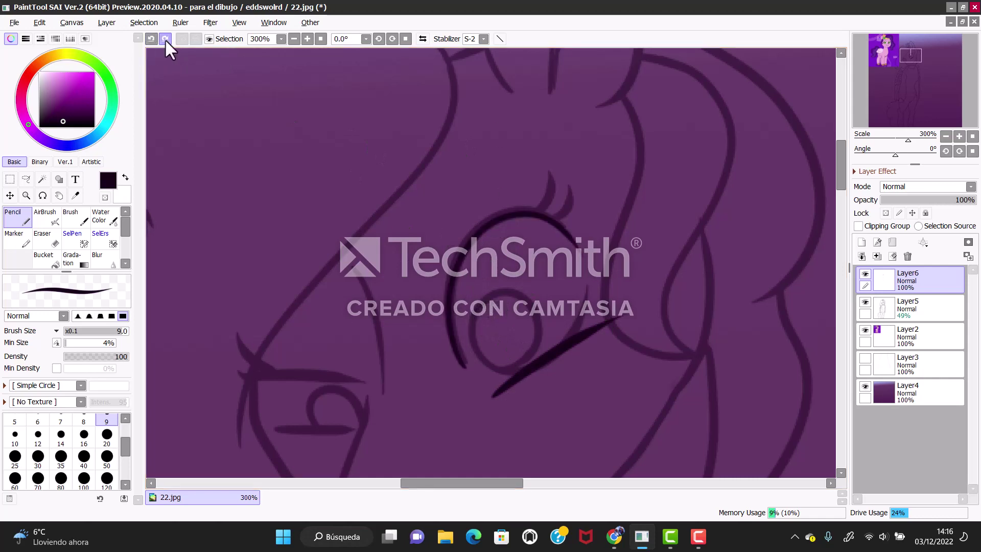
{"action": "left_click_drag", "start_coordinate": [536, 357], "coordinate": [503, 379]}
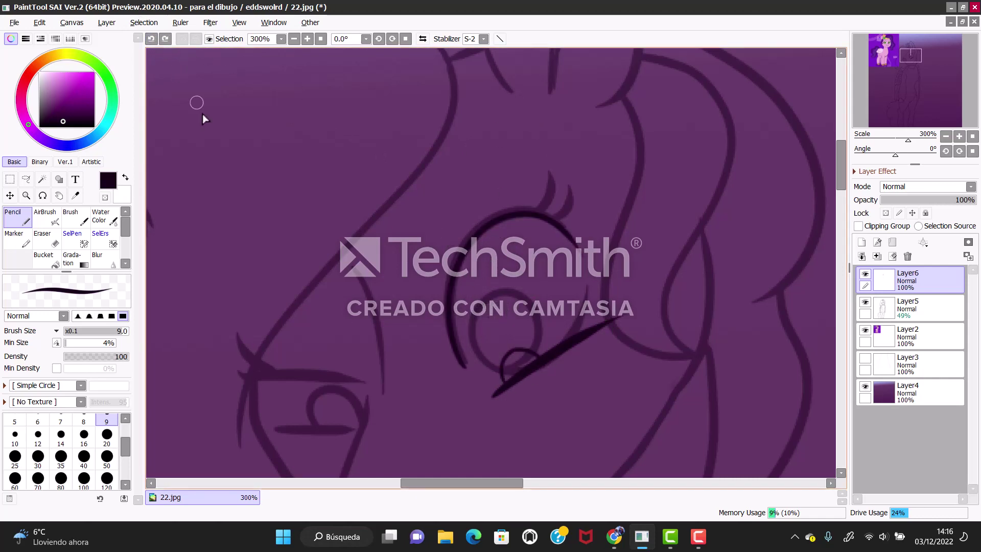
Ink the half-closed eye at the edge of the face, including its lashes, lids and iris
{"action": "mouse_move", "coordinate": [238, 378]}
{"action": "left_mouse_down"}
{"action": "mouse_move", "coordinate": [375, 382]}
{"action": "mouse_move", "coordinate": [234, 378]}
{"action": "mouse_move", "coordinate": [238, 339]}
{"action": "left_mouse_up"}
{"action": "key", "text": "ctrl+z"}
{"action": "mouse_move", "coordinate": [270, 427]}
{"action": "left_mouse_down"}
{"action": "mouse_move", "coordinate": [357, 426]}
{"action": "mouse_move", "coordinate": [338, 475]}
{"action": "left_mouse_up"}
Ink the crown's round jewel as two concentric circles and trace the outer edge of the pointed ear
{"action": "scroll", "coordinate": [427, 373], "scroll_direction": "up", "scroll_amount": 5}
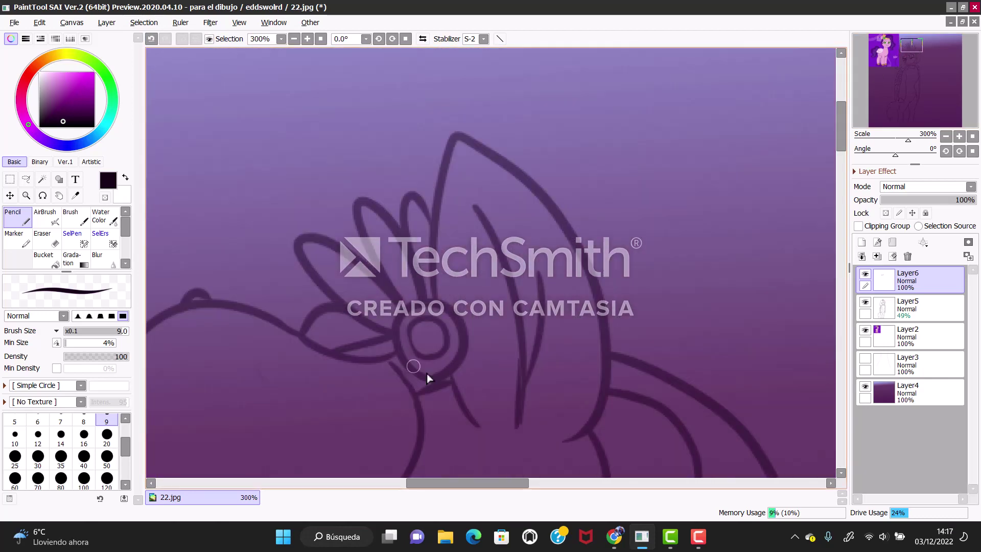
{"action": "mouse_move", "coordinate": [427, 373]}
{"action": "left_mouse_down"}
{"action": "mouse_move", "coordinate": [431, 302]}
{"action": "mouse_move", "coordinate": [424, 344]}
{"action": "mouse_move", "coordinate": [423, 321]}
{"action": "mouse_move", "coordinate": [441, 355]}
{"action": "left_mouse_up"}
{"action": "key", "text": "ctrl+z"}
{"action": "key", "text": "ctrl+z"}
{"action": "left_click_drag", "start_coordinate": [443, 277], "coordinate": [546, 446]}
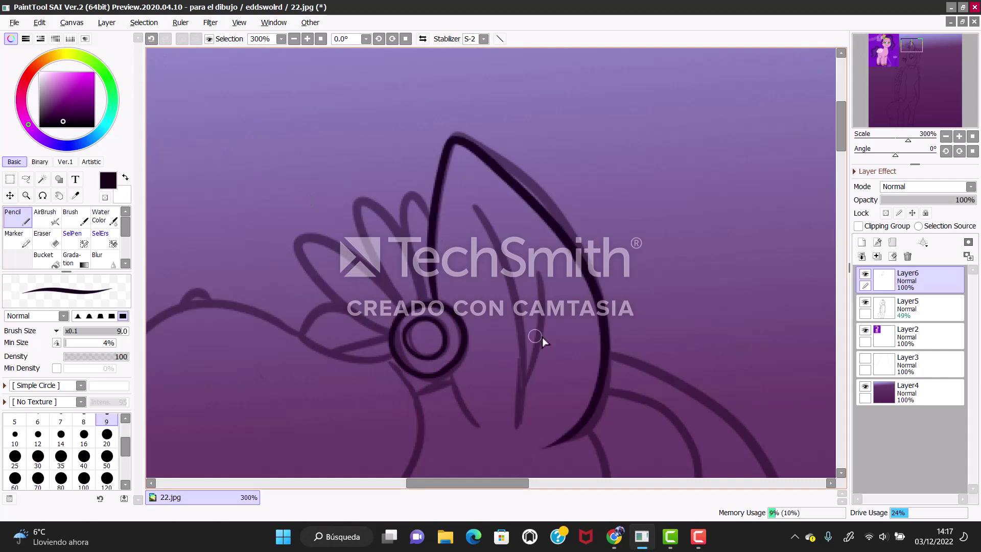
Ink the ear's front base line and the two long inner fold lines
{"action": "left_click_drag", "start_coordinate": [449, 374], "coordinate": [489, 435]}
{"action": "left_click_drag", "start_coordinate": [470, 202], "coordinate": [513, 424]}
{"action": "left_click_drag", "start_coordinate": [526, 276], "coordinate": [511, 399]}
Ink the crown's lower band, its feather-shaped points and the forelock line below the jewel, redoing uneven strokes
{"action": "left_click_drag", "start_coordinate": [274, 320], "coordinate": [388, 353]}
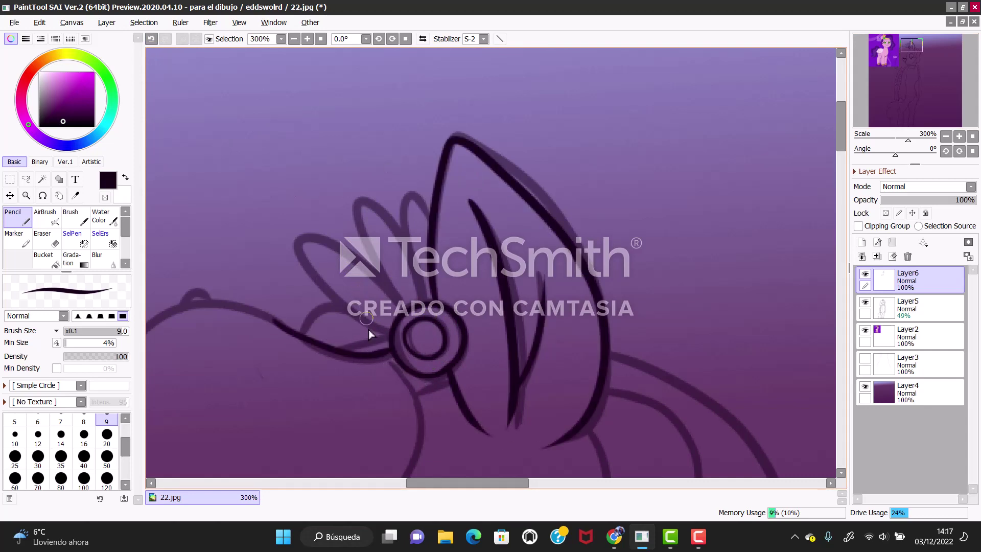
{"action": "mouse_move", "coordinate": [412, 475]}
{"action": "left_mouse_down"}
{"action": "mouse_move", "coordinate": [423, 396]}
{"action": "mouse_move", "coordinate": [337, 353]}
{"action": "left_mouse_up"}
{"action": "left_click_drag", "start_coordinate": [306, 240], "coordinate": [377, 291]}
{"action": "key", "text": "ctrl+z"}
{"action": "mouse_move", "coordinate": [383, 337]}
{"action": "left_mouse_down"}
{"action": "mouse_move", "coordinate": [329, 304]}
{"action": "mouse_move", "coordinate": [398, 317]}
{"action": "left_mouse_up"}
{"action": "left_click", "coordinate": [151, 39]}
{"action": "left_click_drag", "start_coordinate": [367, 275], "coordinate": [306, 245]}
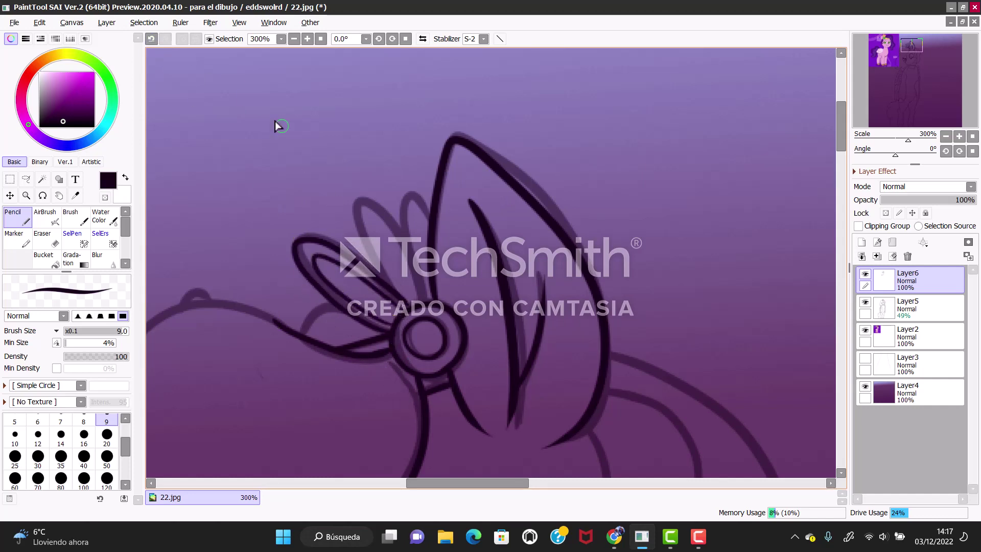
{"action": "left_click", "coordinate": [152, 39]}
{"action": "mouse_move", "coordinate": [358, 204]}
{"action": "left_mouse_down"}
{"action": "mouse_move", "coordinate": [384, 277]}
{"action": "mouse_move", "coordinate": [434, 307]}
{"action": "left_mouse_up"}
{"action": "left_click_drag", "start_coordinate": [431, 217], "coordinate": [407, 203]}
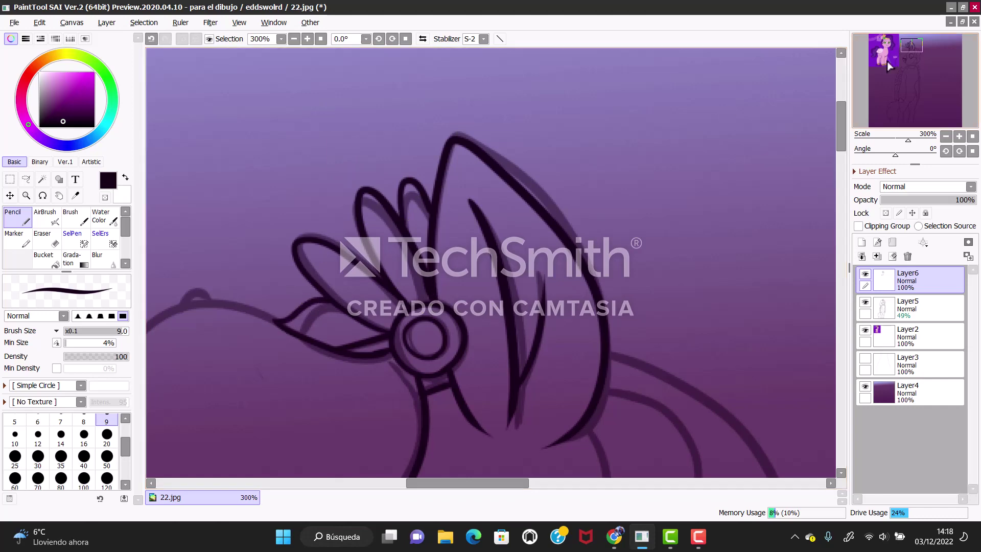
Ink the front mane's rounded outer edge from the crown down beside the face, adding the small bump on top
{"action": "left_click_drag", "start_coordinate": [886, 61], "coordinate": [915, 54]}
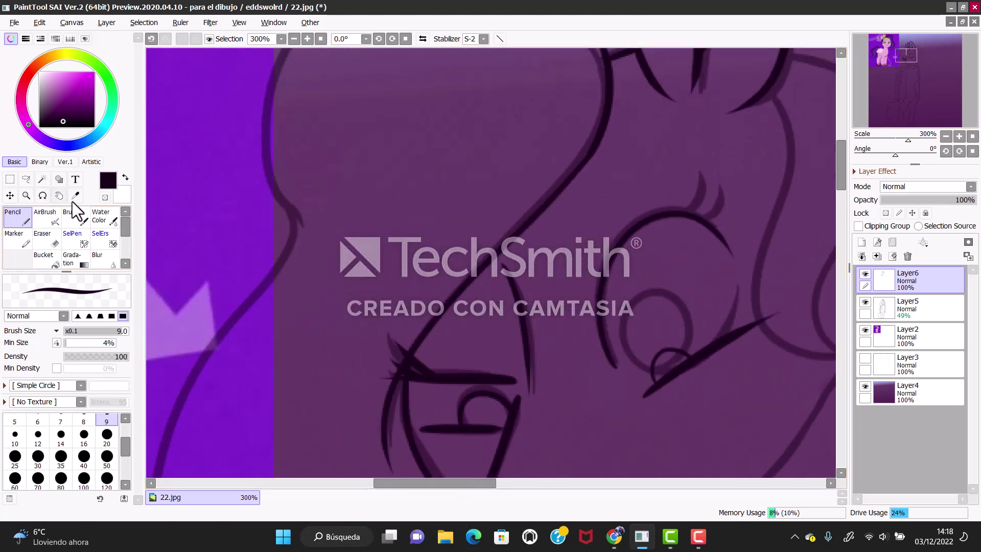
{"action": "mouse_move", "coordinate": [347, 120]}
{"action": "left_mouse_down"}
{"action": "mouse_move", "coordinate": [344, 202]}
{"action": "mouse_move", "coordinate": [367, 306]}
{"action": "left_mouse_up"}
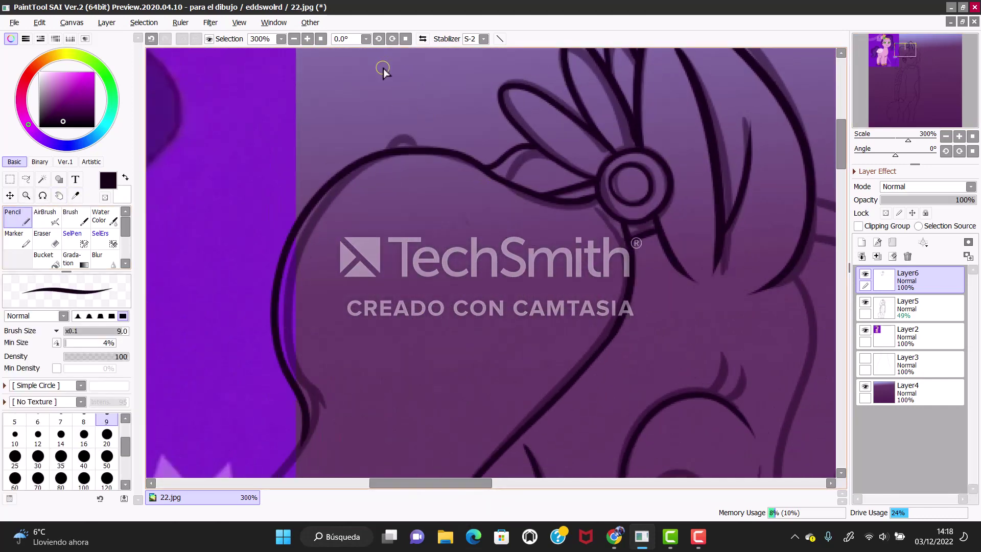
{"action": "left_click", "coordinate": [10, 195]}
{"action": "left_click_drag", "start_coordinate": [250, 219], "coordinate": [235, 87]}
{"action": "key", "text": "ctrl+z"}
{"action": "left_click", "coordinate": [59, 195]}
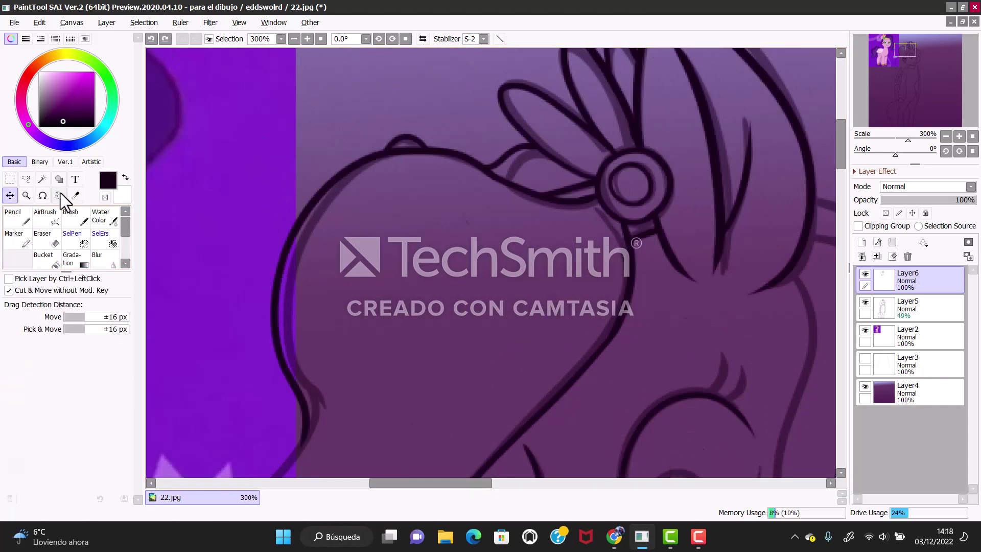
{"action": "left_click_drag", "start_coordinate": [283, 302], "coordinate": [299, 186]}
{"action": "left_click", "coordinate": [895, 138]}
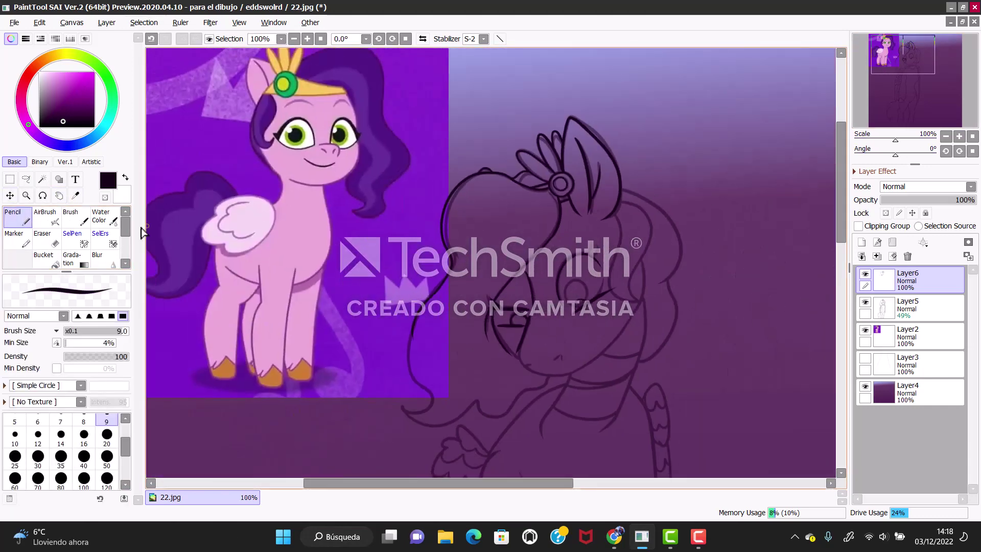
{"action": "left_click", "coordinate": [17, 216]}
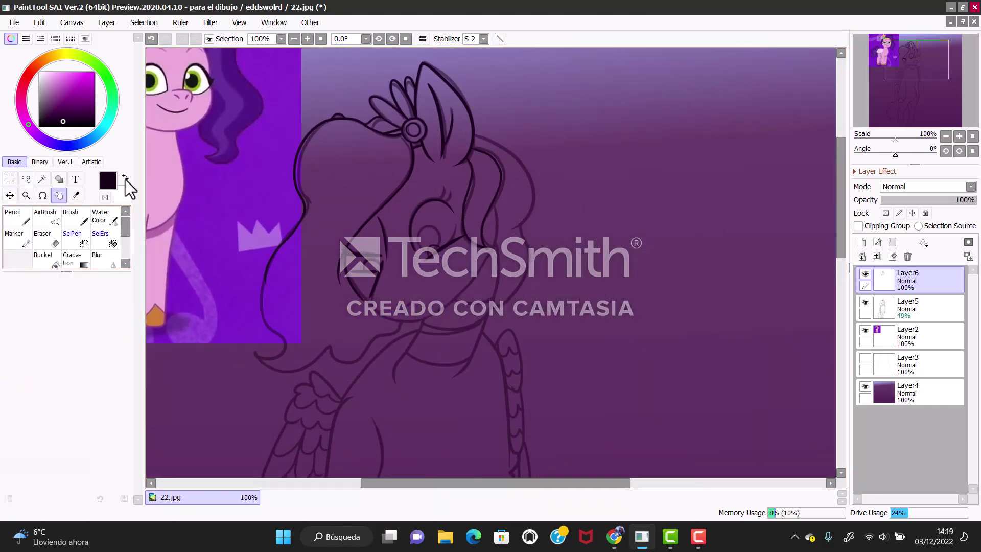
Ink the back mane's curls from behind the ear down past the cheek
{"action": "left_click", "coordinate": [517, 140], "text": "ctrl"}
{"action": "left_click_drag", "start_coordinate": [409, 289], "coordinate": [465, 376]}
{"action": "mouse_move", "coordinate": [460, 291]}
{"action": "left_mouse_down"}
{"action": "mouse_move", "coordinate": [453, 152]}
{"action": "mouse_move", "coordinate": [481, 476]}
{"action": "left_mouse_up"}
{"action": "mouse_move", "coordinate": [434, 148]}
{"action": "left_mouse_down"}
{"action": "mouse_move", "coordinate": [556, 268]}
{"action": "mouse_move", "coordinate": [549, 475]}
{"action": "left_mouse_up"}
Ink the muzzle, chin and jaw line, and add the small nose and mouth marks
{"action": "key", "text": "space"}
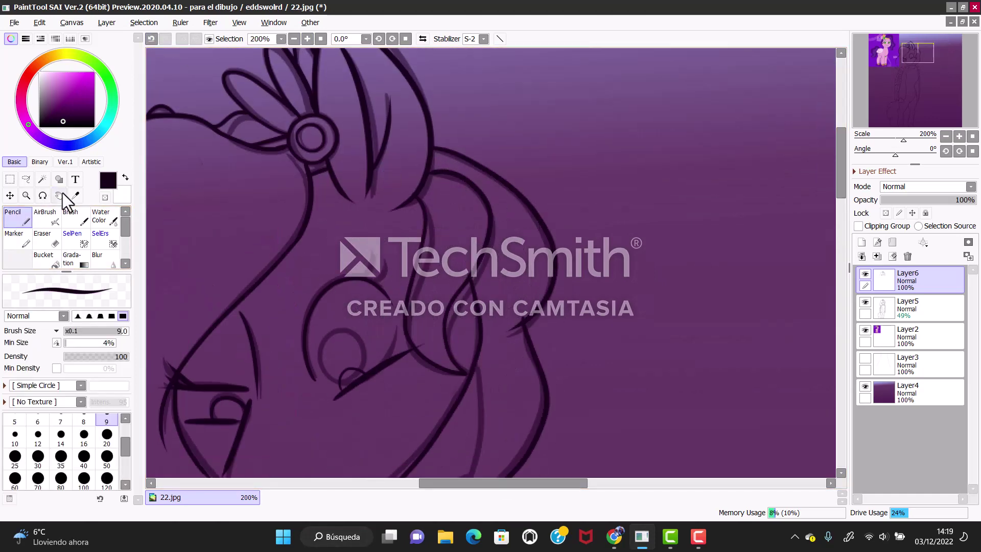
{"action": "left_click_drag", "start_coordinate": [436, 330], "coordinate": [449, 131]}
{"action": "left_click_drag", "start_coordinate": [253, 303], "coordinate": [344, 325]}
{"action": "key", "text": "e"}
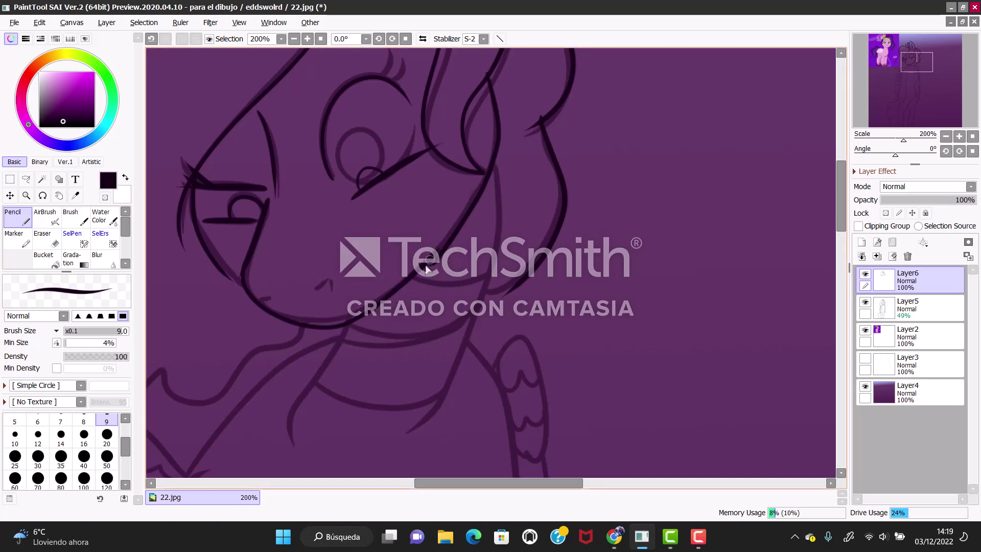
{"action": "key", "text": "e"}
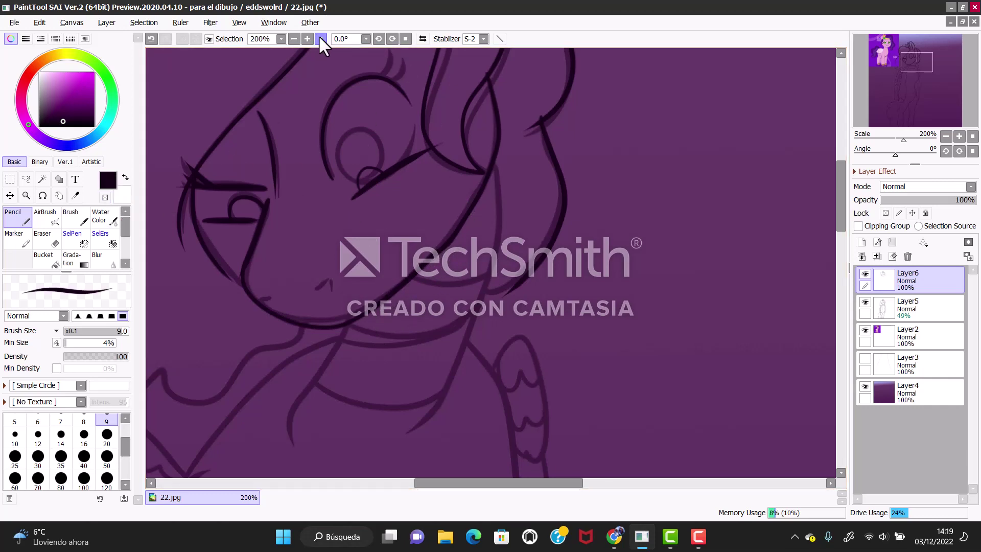
{"action": "left_click_drag", "start_coordinate": [282, 286], "coordinate": [297, 302]}
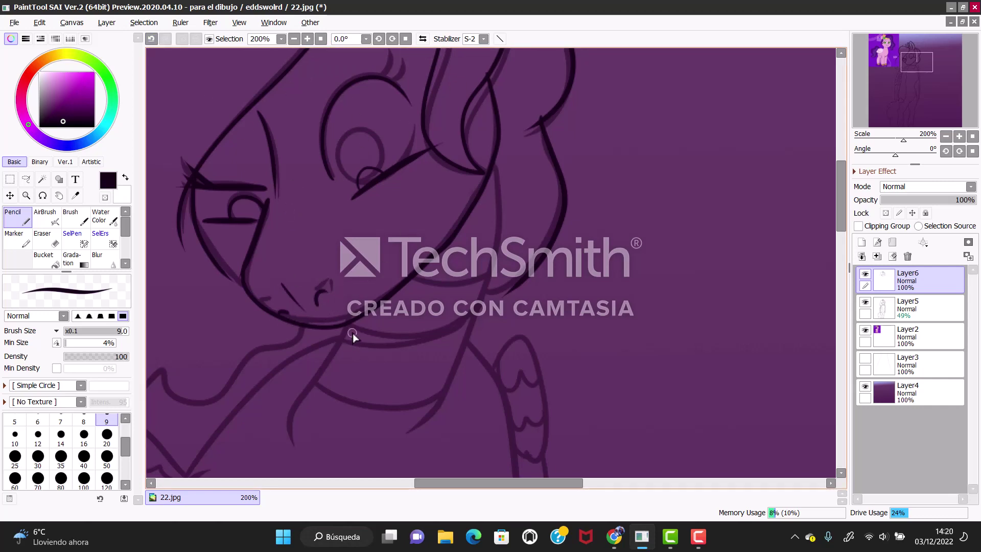
Ink both neck lines from the jaw and back mane down to the chest
{"action": "left_click_drag", "start_coordinate": [350, 333], "coordinate": [289, 447]}
{"action": "left_click_drag", "start_coordinate": [501, 175], "coordinate": [415, 429]}
{"action": "left_click", "coordinate": [151, 38]}
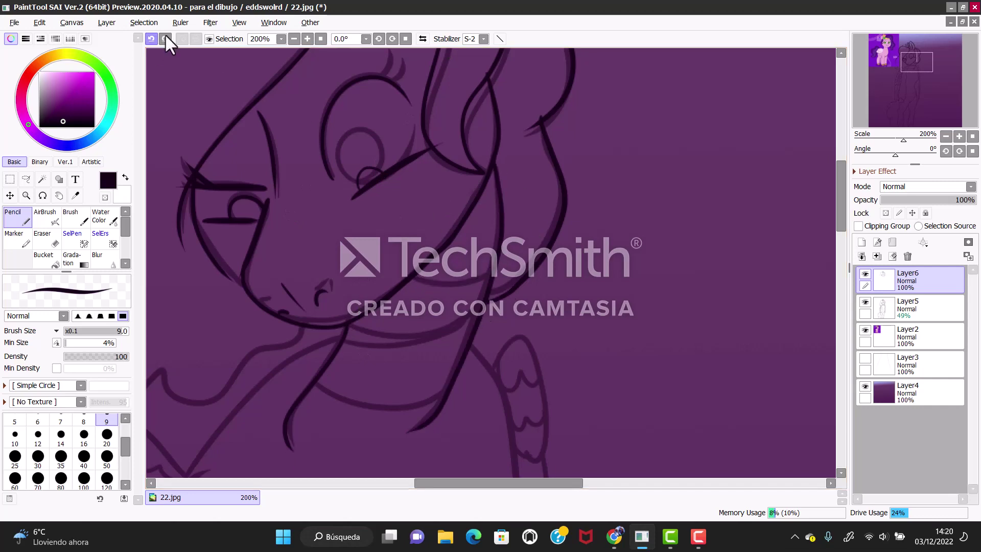
{"action": "left_click", "coordinate": [165, 38]}
{"action": "key", "text": "ctrl+z"}
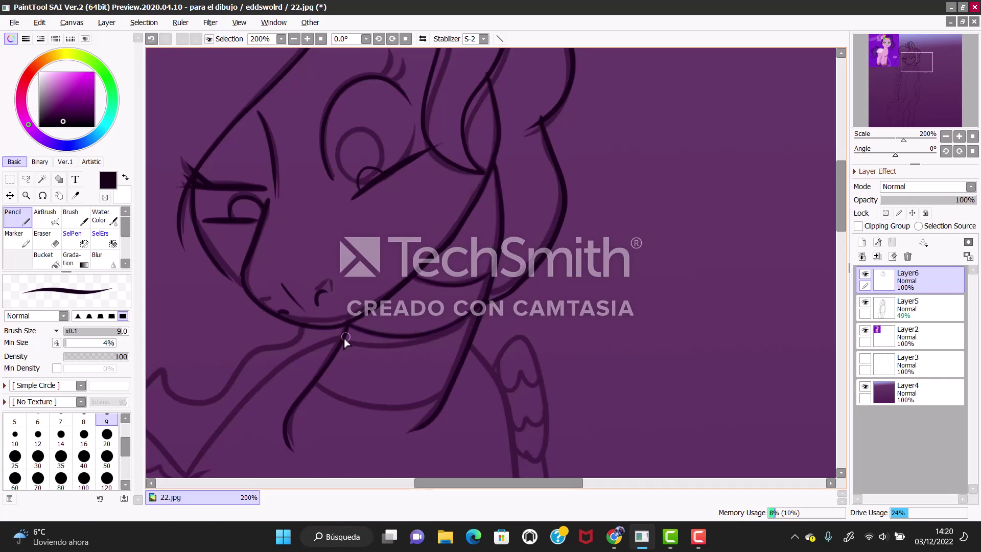
Ink the upper and lower curved edges of the collar around the neck
{"action": "left_click_drag", "start_coordinate": [346, 340], "coordinate": [449, 329]}
{"action": "left_click_drag", "start_coordinate": [316, 412], "coordinate": [440, 388]}
{"action": "key", "text": "e"}
{"action": "key", "text": "e"}
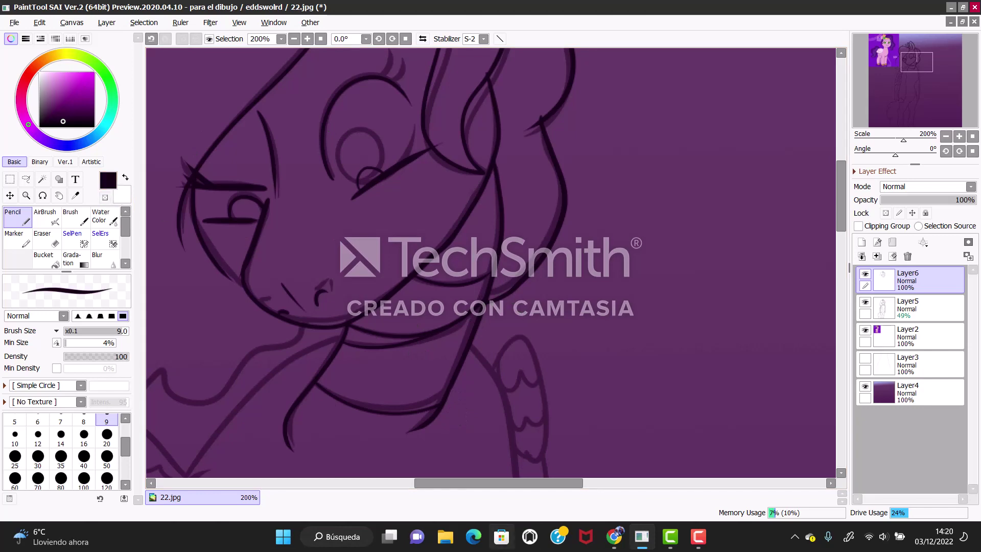
Ink the front mane's lower curls, and switch to the Brush for the near shoulder line
{"action": "left_click_drag", "start_coordinate": [915, 64], "coordinate": [908, 69]}
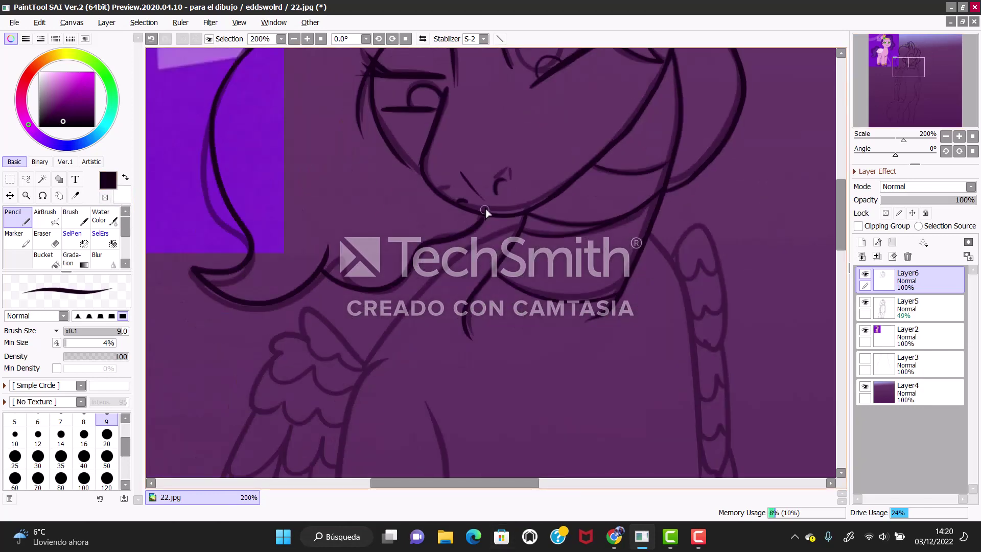
{"action": "key", "text": "b"}
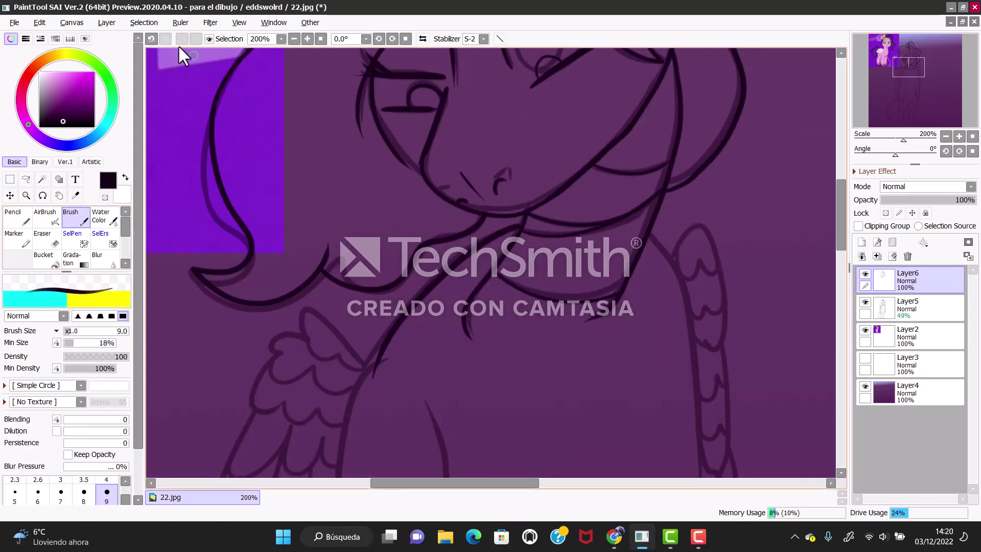
Ink the scalloped upper feathers of the far wing beside the torso
{"action": "scroll", "coordinate": [529, 215], "scroll_direction": "down", "scroll_amount": 5}
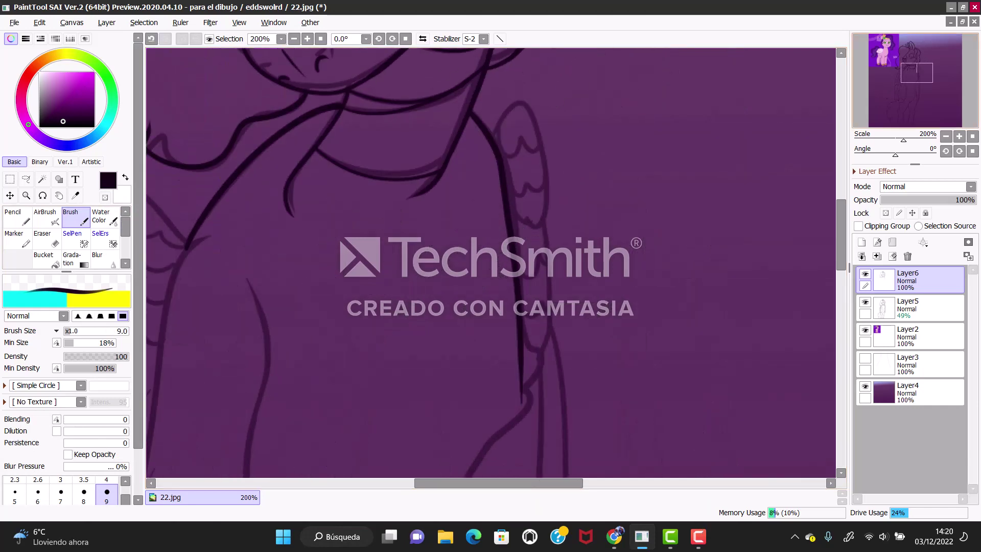
{"action": "mouse_move", "coordinate": [530, 145]}
{"action": "left_mouse_down"}
{"action": "mouse_move", "coordinate": [536, 334]}
{"action": "mouse_move", "coordinate": [502, 437]}
{"action": "left_mouse_up"}
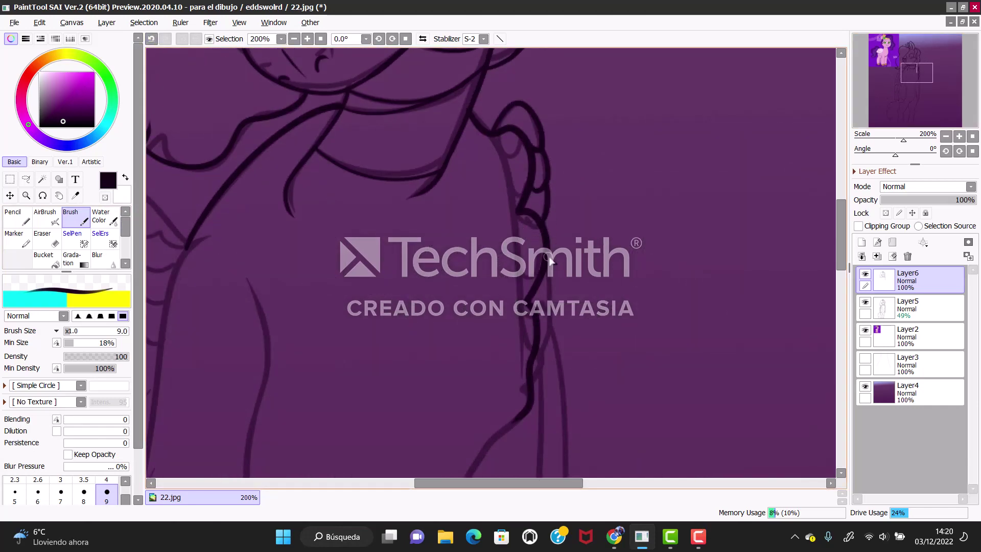
{"action": "mouse_move", "coordinate": [549, 261]}
{"action": "left_mouse_down"}
{"action": "mouse_move", "coordinate": [533, 314]}
{"action": "mouse_move", "coordinate": [541, 267]}
{"action": "left_mouse_up"}
Ink the torso's curve from waist to hip and the far wing's long inner edge
{"action": "left_click_drag", "start_coordinate": [915, 89], "coordinate": [914, 91]}
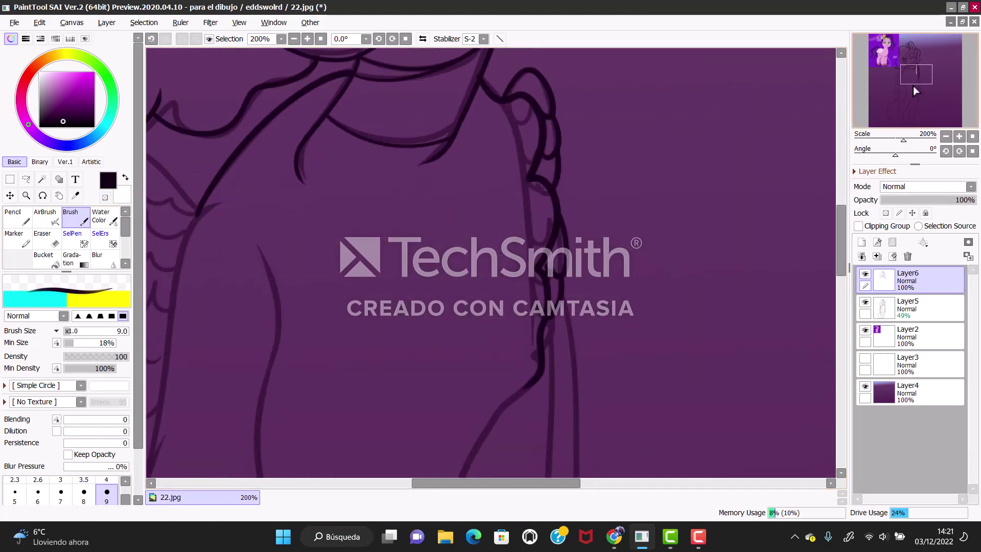
{"action": "mouse_move", "coordinate": [562, 179]}
{"action": "left_mouse_down"}
{"action": "mouse_move", "coordinate": [508, 251]}
{"action": "mouse_move", "coordinate": [483, 476]}
{"action": "left_mouse_up"}
{"action": "left_click_drag", "start_coordinate": [585, 120], "coordinate": [558, 398]}
Ink the far wing's long outer feather edges down to the tip
{"action": "left_click_drag", "start_coordinate": [939, 82], "coordinate": [938, 89]}
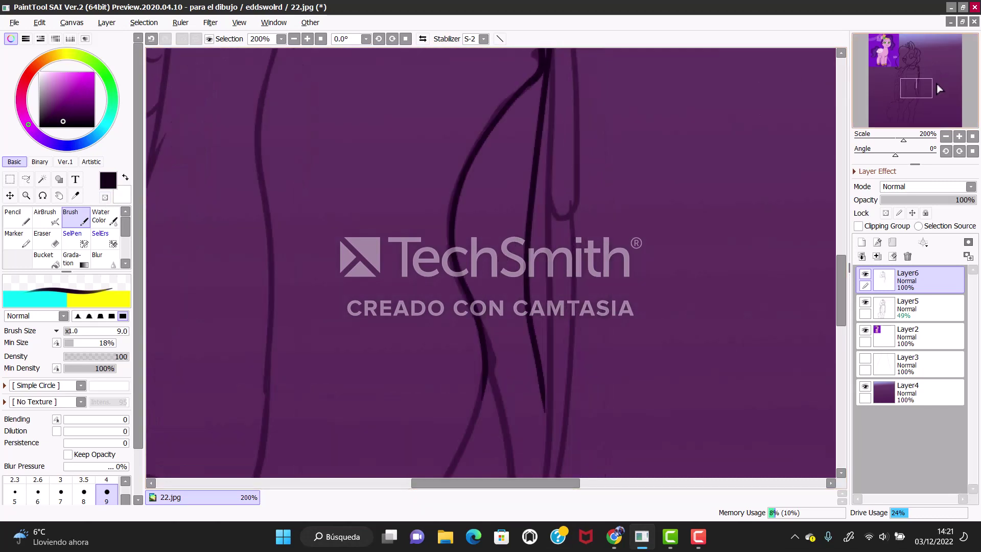
{"action": "left_click", "coordinate": [294, 39]}
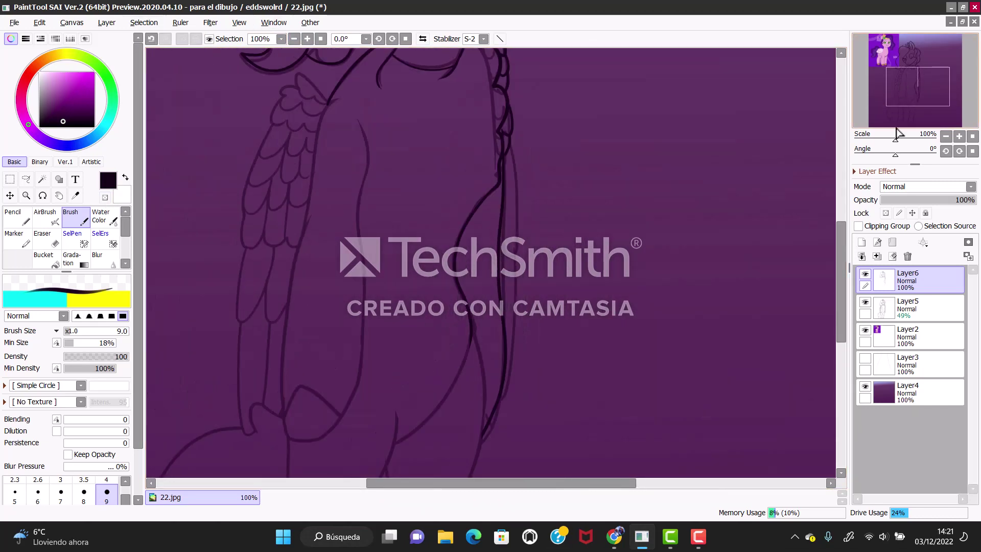
{"action": "left_click_drag", "start_coordinate": [897, 134], "coordinate": [899, 134]}
{"action": "left_click_drag", "start_coordinate": [525, 97], "coordinate": [500, 447]}
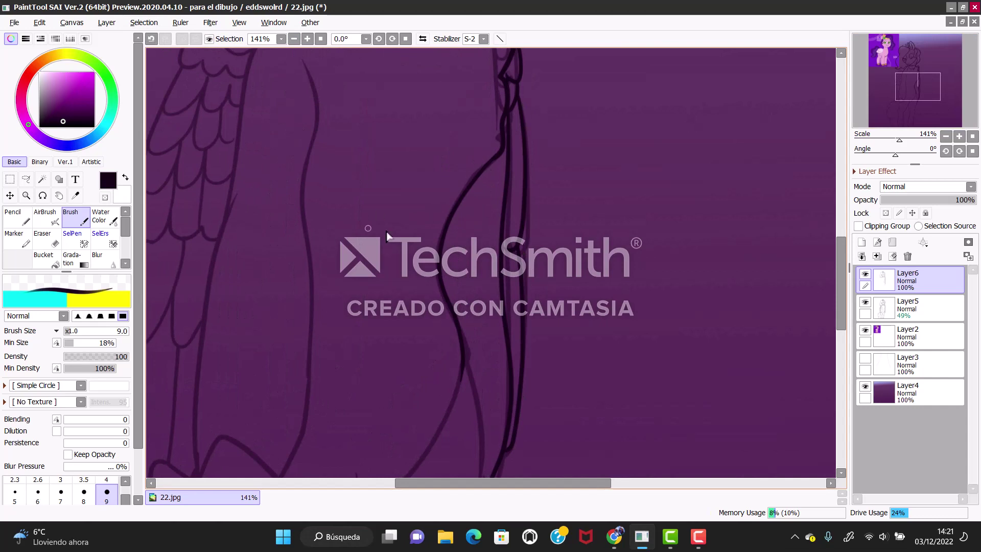
Undo the last stroke and ink the curved strap lines across the waist and inside the arm
{"action": "key", "text": "ctrl+z"}
{"action": "left_click_drag", "start_coordinate": [447, 243], "coordinate": [505, 192]}
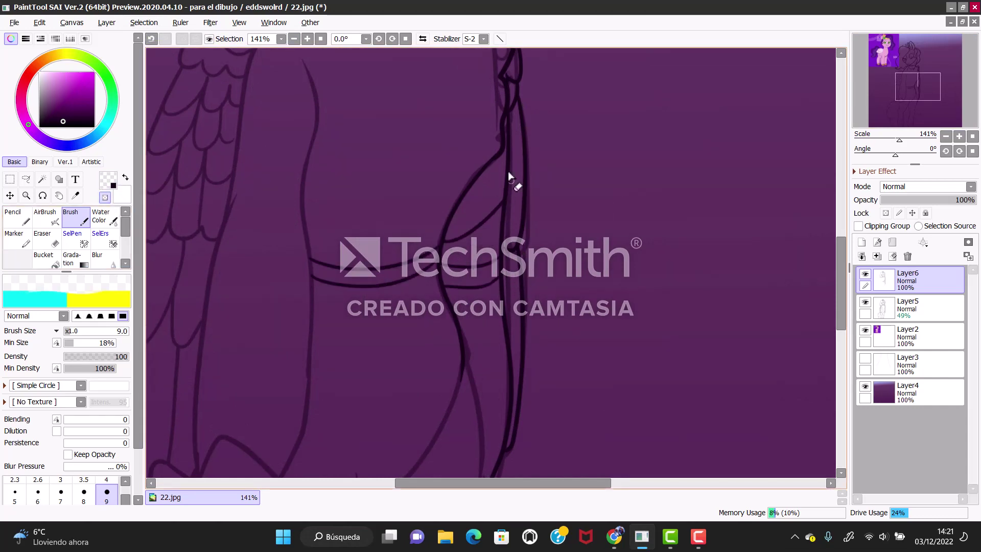
Switch to the Pencil and ink the near arm's outer and inner edges from the shoulder downward
{"action": "left_click_drag", "start_coordinate": [263, 141], "coordinate": [399, 228]}
{"action": "left_click", "coordinate": [22, 214]}
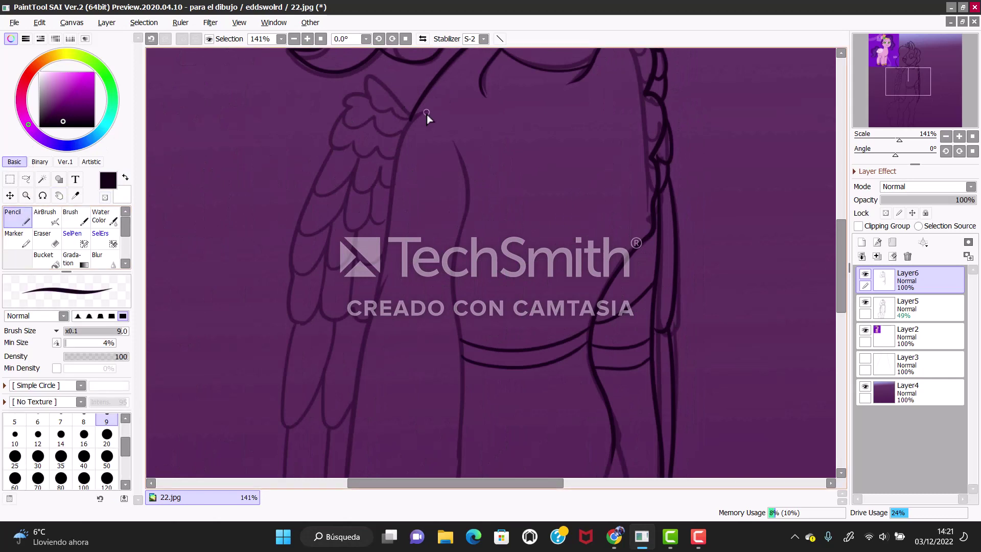
{"action": "left_click_drag", "start_coordinate": [427, 115], "coordinate": [353, 475]}
{"action": "left_click_drag", "start_coordinate": [468, 172], "coordinate": [460, 475]}
Finish and clean up the near arm's shoulder and side outlines, and ink the near wing's overlapping upper feathers
{"action": "key", "text": "minus"}
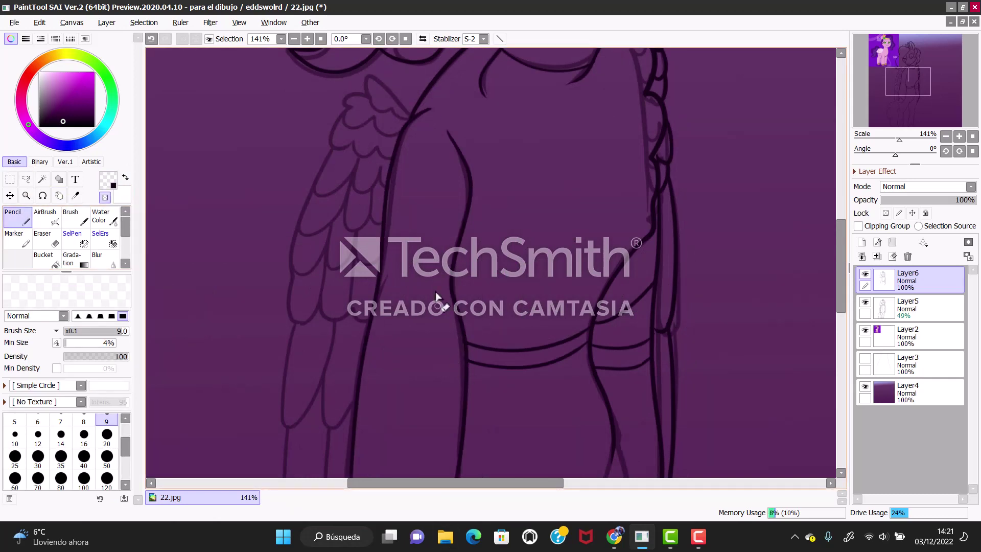
{"action": "key", "text": "minus"}
{"action": "key", "text": "ctrl+z"}
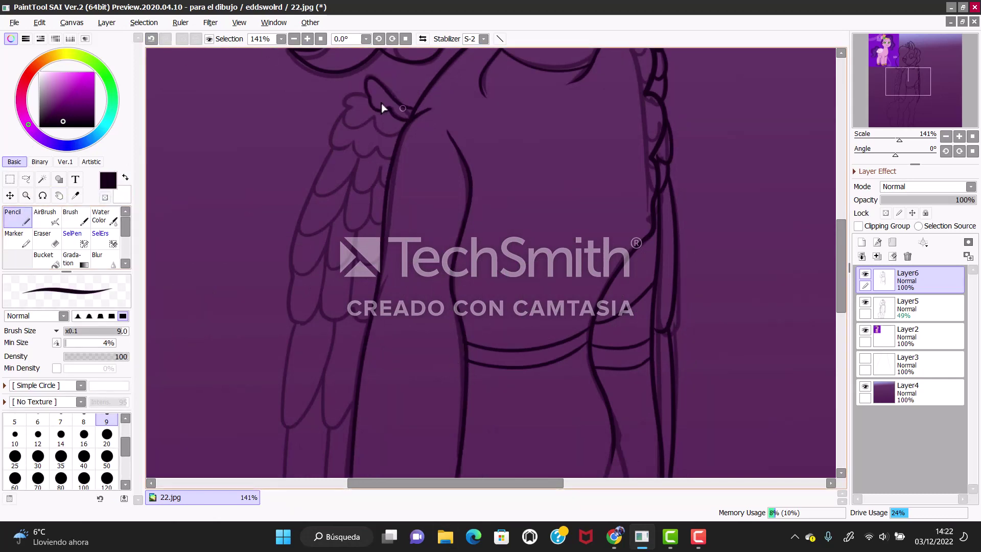
{"action": "key", "text": "ctrl+z"}
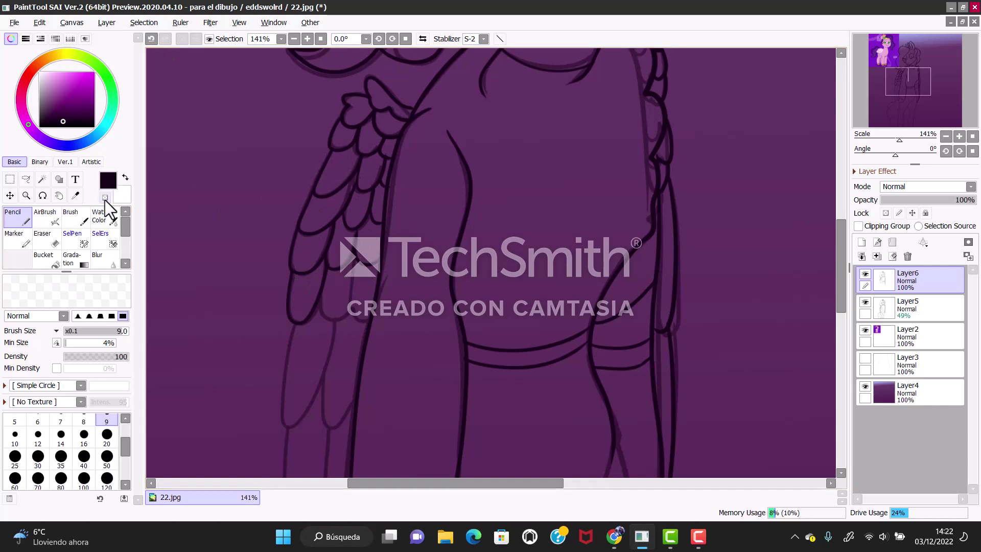
Ink the near wing's middle feathers and both arms' ends with their hoof lines, erasing the overshooting strokes
{"action": "left_click_drag", "start_coordinate": [300, 274], "coordinate": [278, 121]}
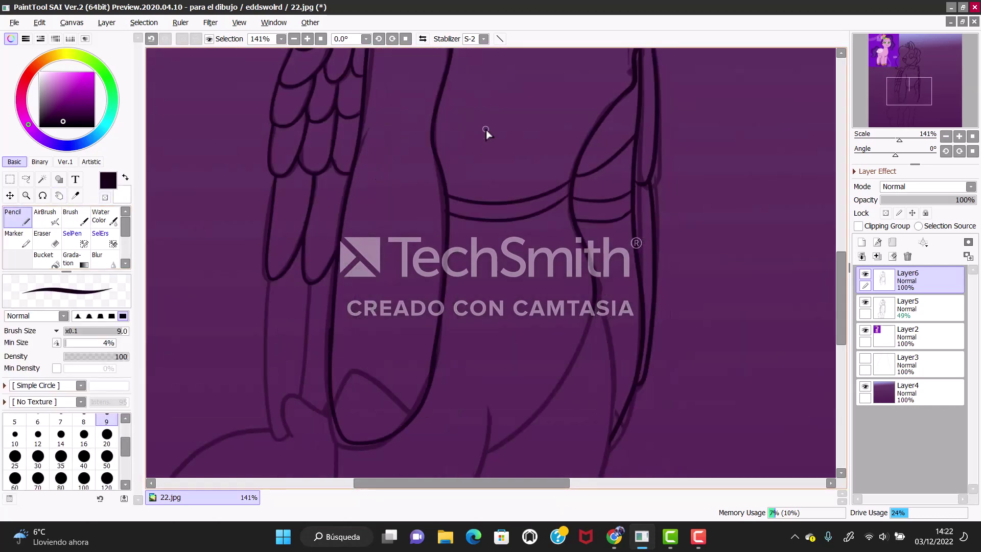
{"action": "key", "text": "e"}
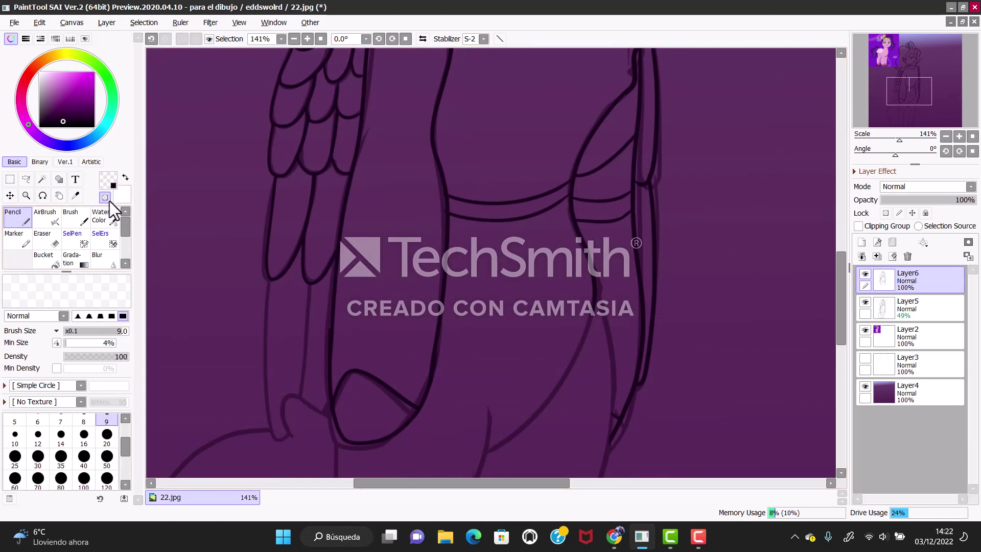
{"action": "key", "text": "e"}
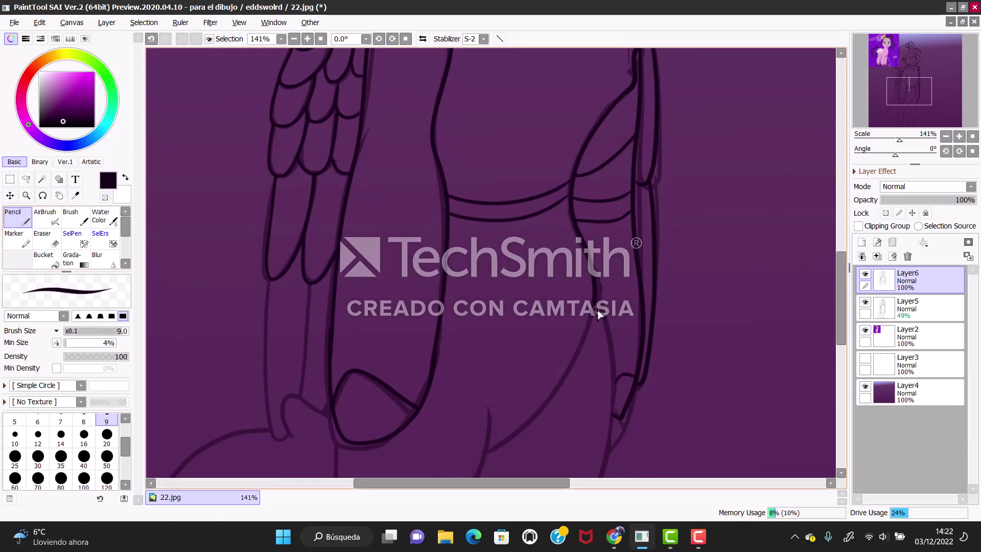
Ink the hips and thighs, and both lower legs down to the curved hoof lines
{"action": "scroll", "coordinate": [592, 314], "scroll_direction": "down", "scroll_amount": 3}
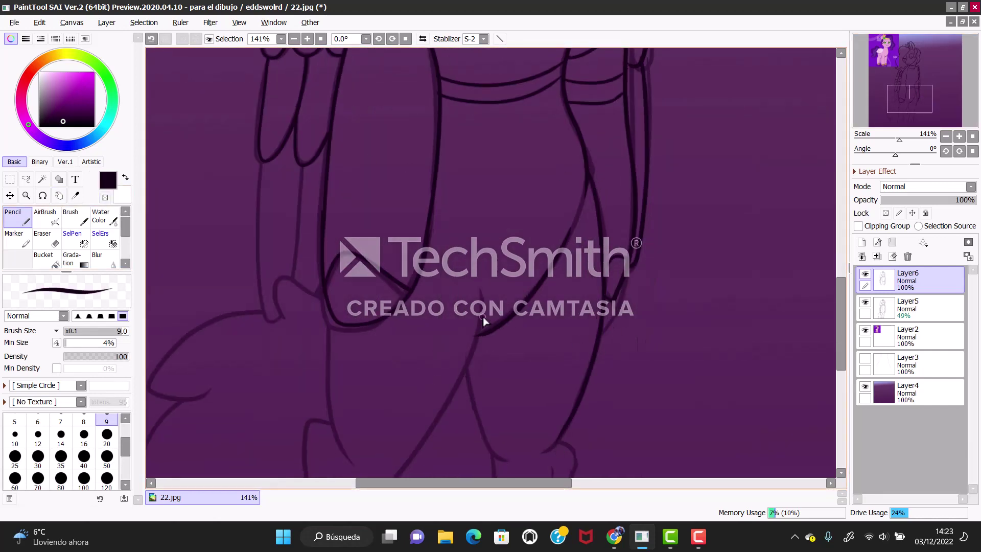
{"action": "scroll", "coordinate": [440, 419], "scroll_direction": "down", "scroll_amount": 6}
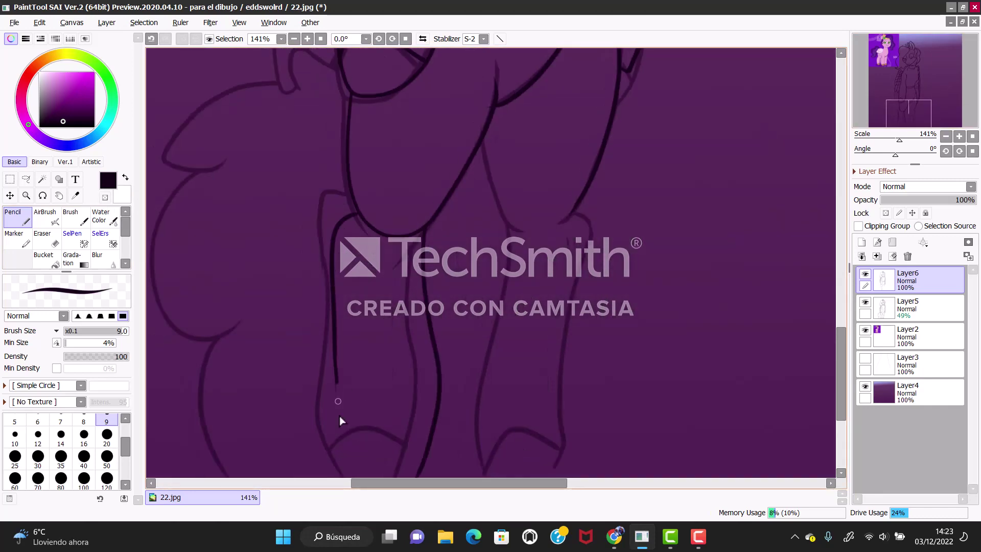
{"action": "scroll", "coordinate": [342, 420], "scroll_direction": "down", "scroll_amount": 5}
{"action": "scroll", "coordinate": [368, 403], "scroll_direction": "up", "scroll_amount": 4}
{"action": "scroll", "coordinate": [402, 390], "scroll_direction": "down", "scroll_amount": 3}
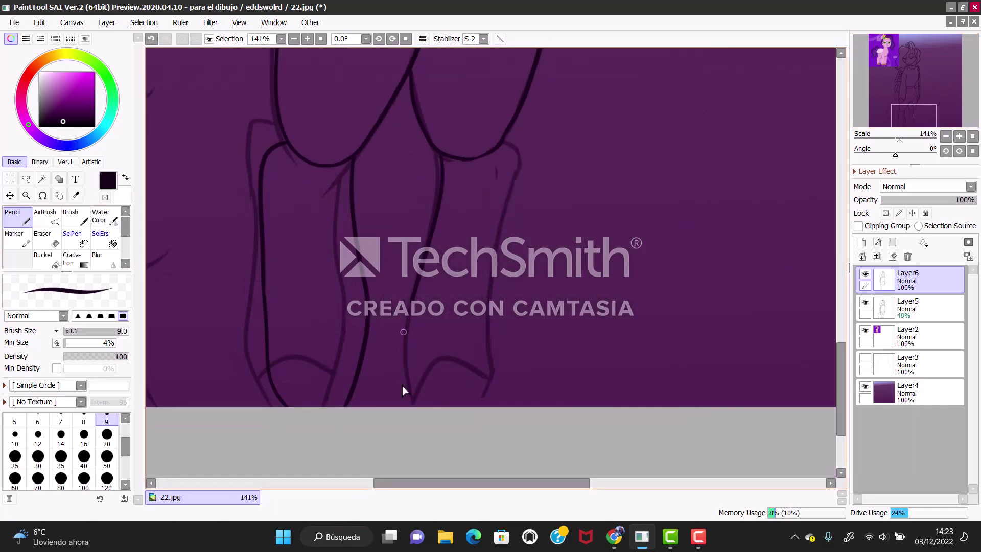
{"action": "left_click_drag", "start_coordinate": [403, 352], "coordinate": [406, 303]}
{"action": "left_click_drag", "start_coordinate": [511, 141], "coordinate": [462, 403]}
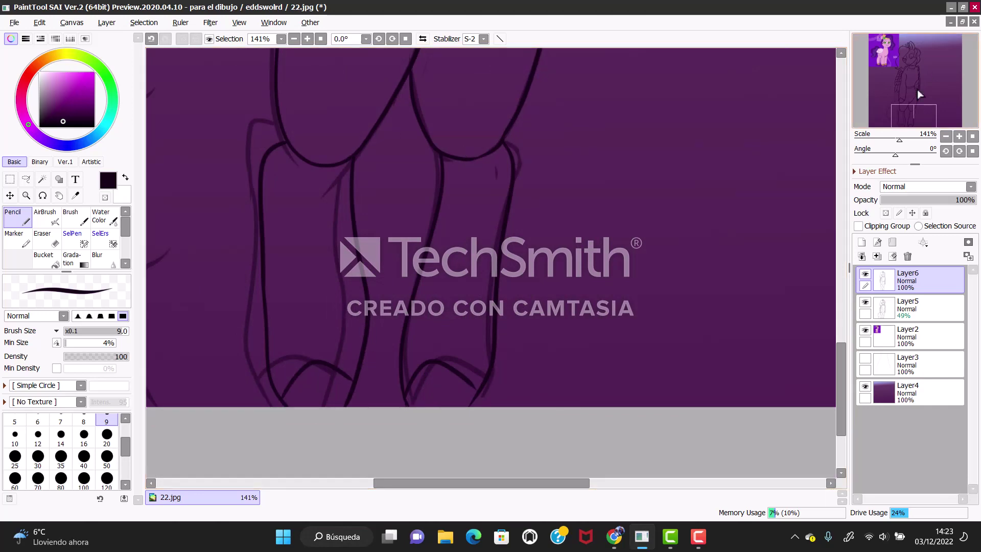
Ink the tail's wavy outline from its base behind the near arm down toward the canvas's lower edge
{"action": "scroll", "coordinate": [596, 145], "scroll_direction": "up", "scroll_amount": 3}
{"action": "scroll", "coordinate": [596, 145], "scroll_direction": "left", "scroll_amount": 2}
{"action": "mouse_move", "coordinate": [288, 124]}
{"action": "left_mouse_down"}
{"action": "mouse_move", "coordinate": [200, 228]}
{"action": "mouse_move", "coordinate": [199, 475]}
{"action": "left_mouse_up"}
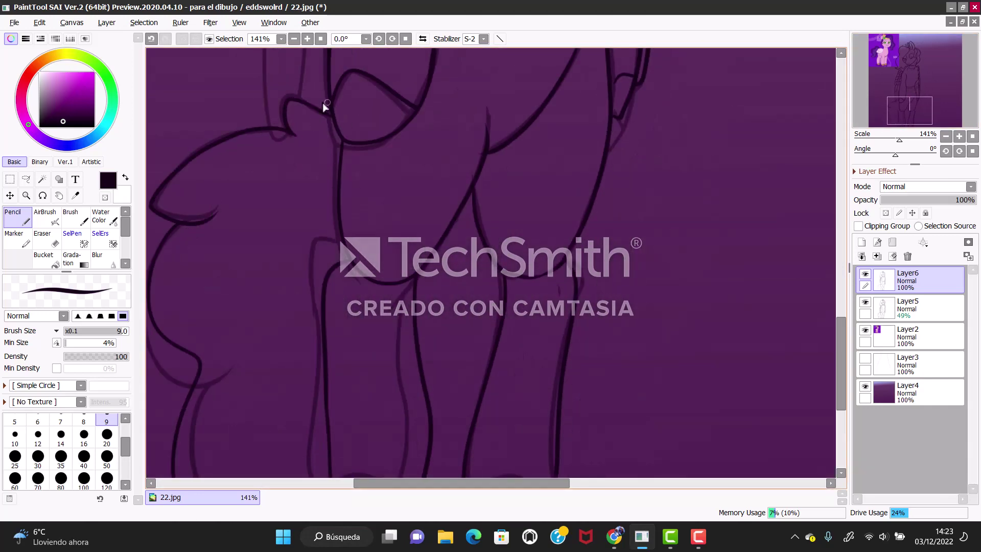
Ink the two long lowest feathers of the near wing down to the base of the tail
{"action": "scroll", "coordinate": [309, 204], "scroll_direction": "up", "scroll_amount": 4}
{"action": "scroll", "coordinate": [308, 204], "scroll_direction": "left", "scroll_amount": 1}
{"action": "left_click_drag", "start_coordinate": [333, 181], "coordinate": [332, 334]}
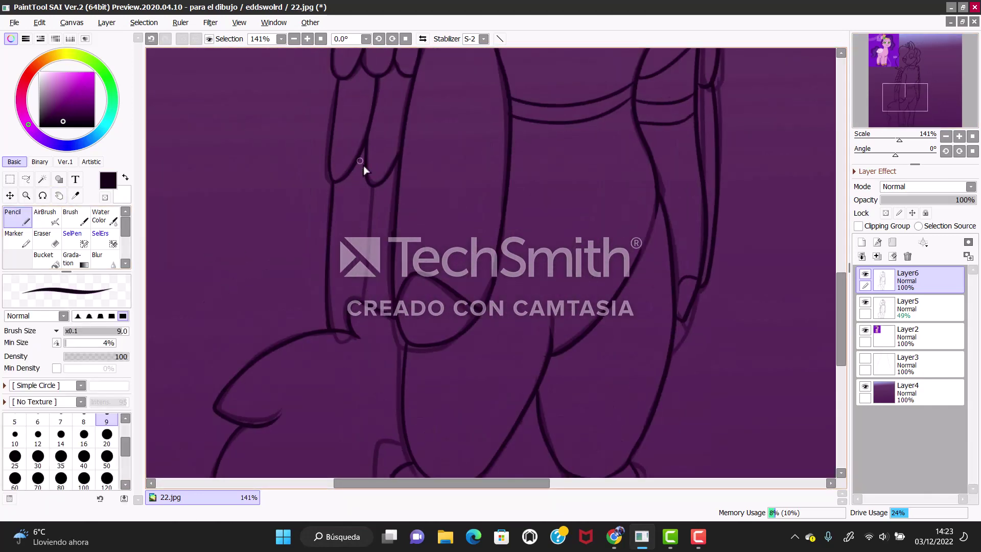
{"action": "scroll", "coordinate": [281, 96], "scroll_direction": "up", "scroll_amount": 5}
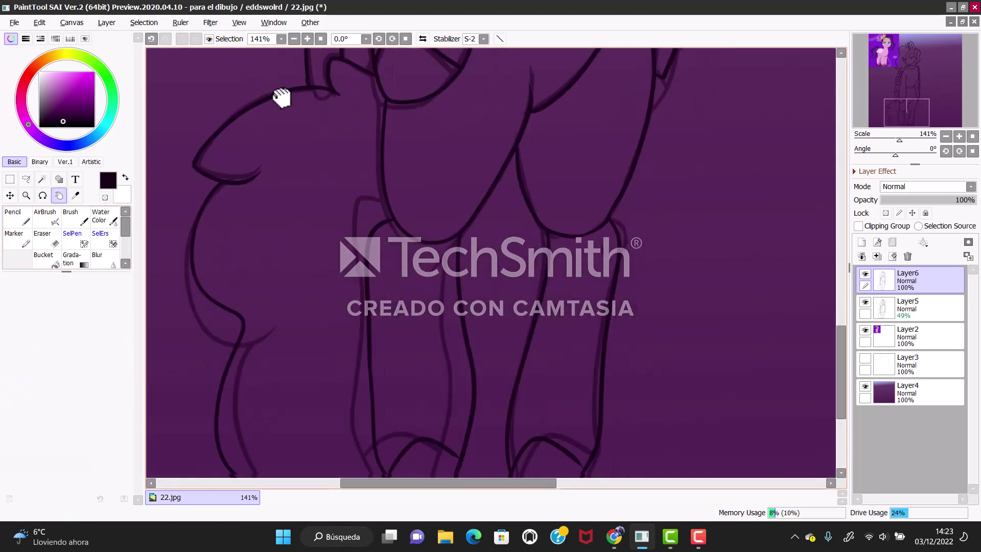
{"action": "scroll", "coordinate": [438, 324], "scroll_direction": "right", "scroll_amount": 1}
{"action": "scroll", "coordinate": [422, 289], "scroll_direction": "down", "scroll_amount": 4}
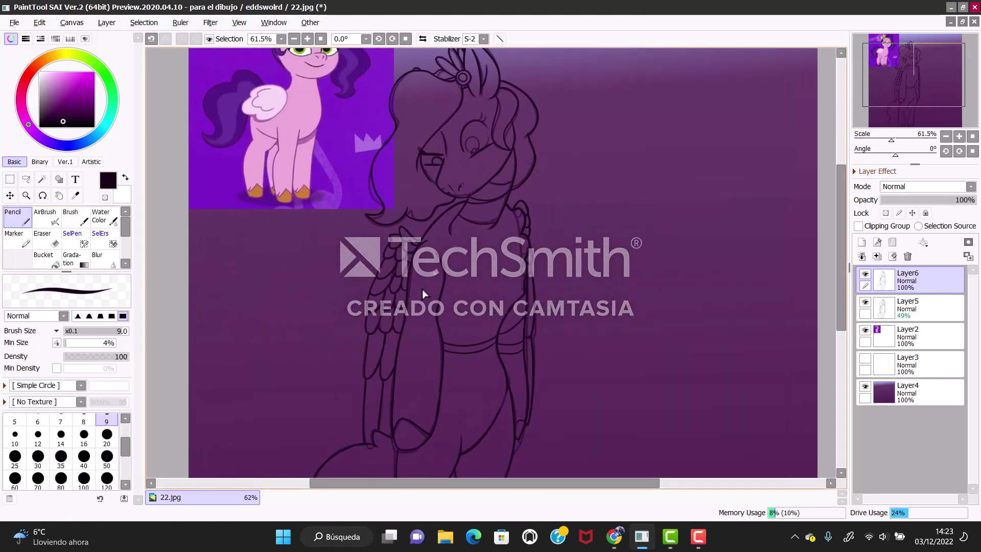
Ink a curved strap line across the near arm beside the waist
{"action": "scroll", "coordinate": [241, 66], "scroll_direction": "up", "scroll_amount": 4}
{"action": "scroll", "coordinate": [490, 255], "scroll_direction": "down", "scroll_amount": 3}
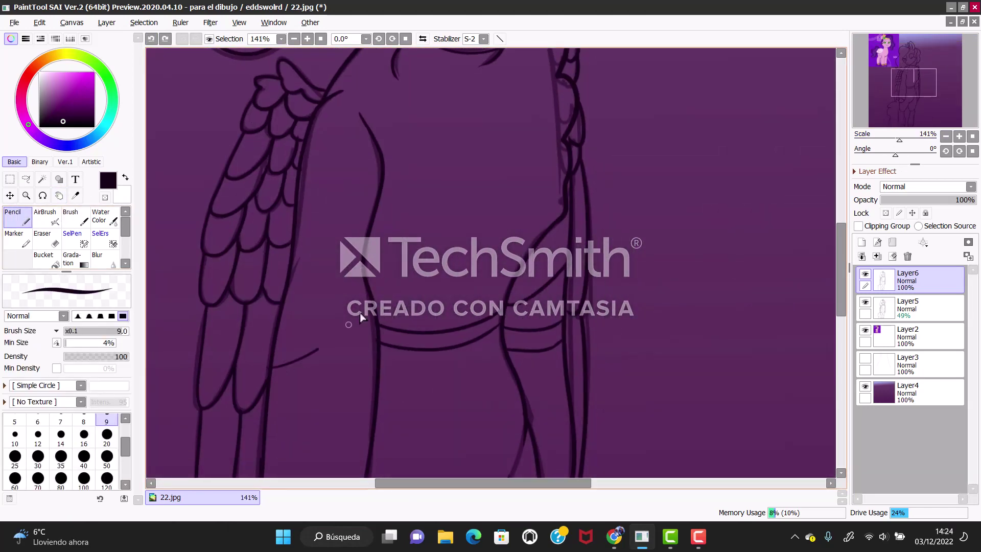
{"action": "left_click", "coordinate": [58, 195]}
{"action": "left_click_drag", "start_coordinate": [403, 92], "coordinate": [344, 254]}
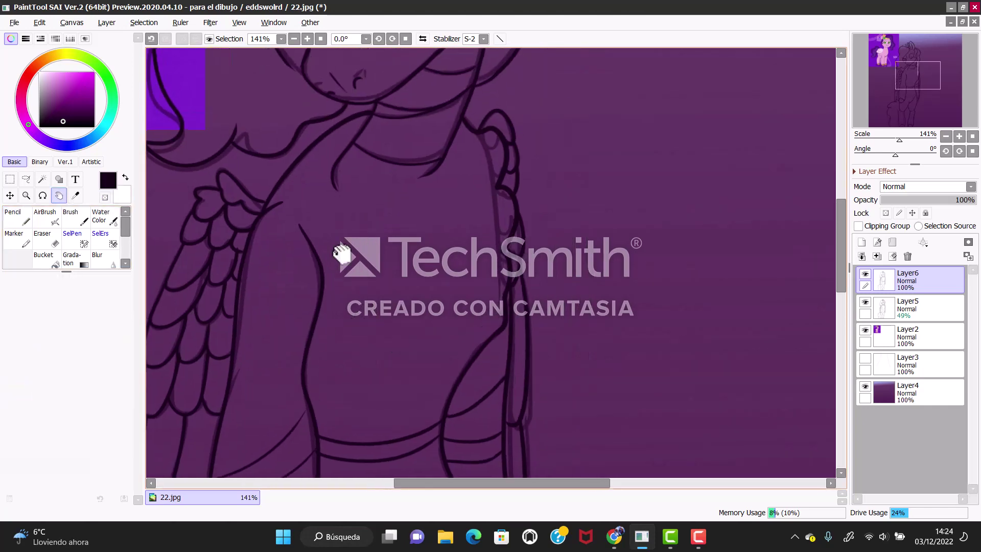
{"action": "mouse_move", "coordinate": [375, 61]}
{"action": "left_mouse_down"}
{"action": "mouse_move", "coordinate": [376, 138]}
{"action": "mouse_move", "coordinate": [416, 259]}
{"action": "mouse_move", "coordinate": [344, 131]}
{"action": "left_mouse_up"}
Ink a pair of curved strap lines across the far thigh and erase their overshooting ends
{"action": "key", "text": "n"}
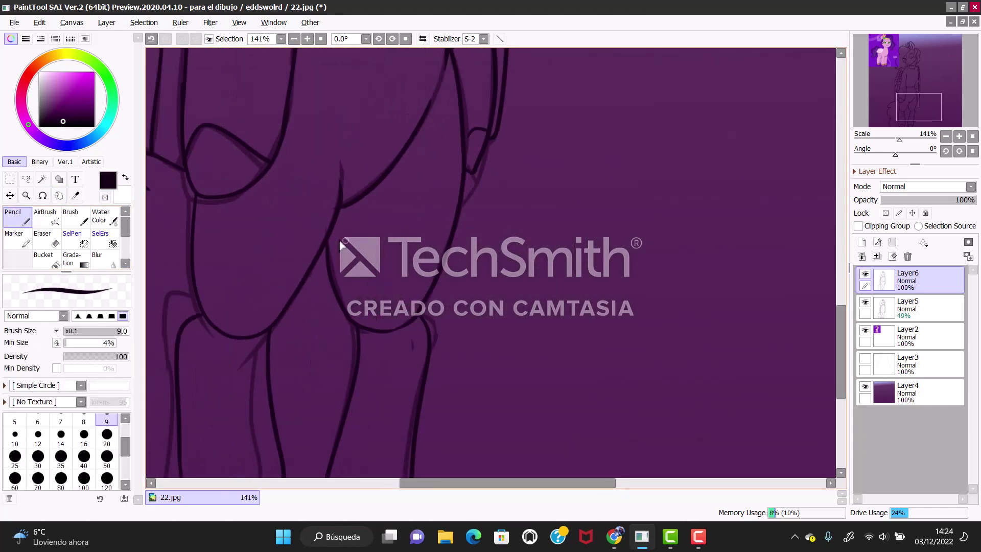
{"action": "scroll", "coordinate": [301, 60], "scroll_direction": "up", "scroll_amount": 1}
{"action": "key", "text": "e"}
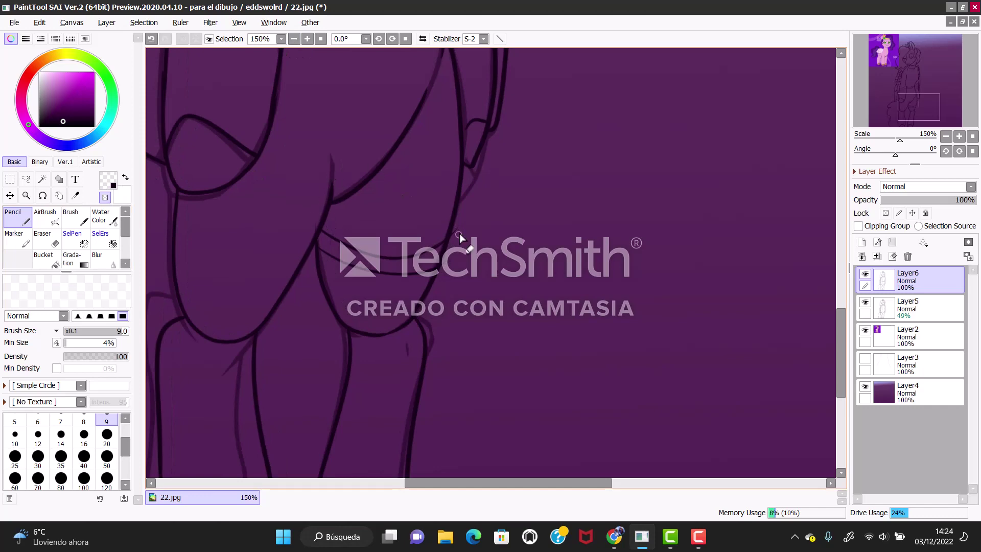
{"action": "key", "text": "e"}
Add a linework layer and draw five straight vertical strings with the Line tool at size 2, from the canvas's upper edge to the figure
{"action": "left_click_drag", "start_coordinate": [899, 140], "coordinate": [895, 139]}
{"action": "left_click", "coordinate": [893, 256]}
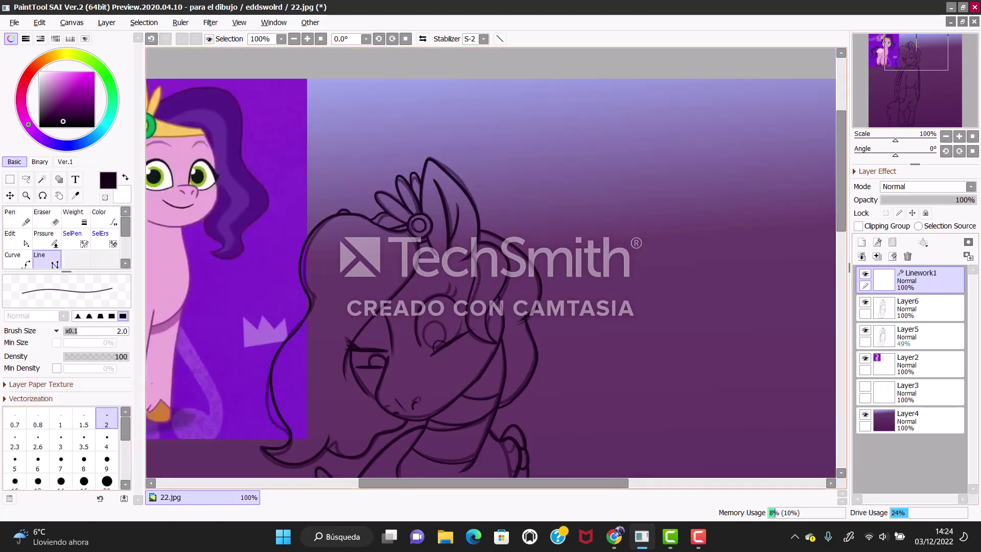
{"action": "left_click_drag", "start_coordinate": [503, 69], "coordinate": [500, 67]}
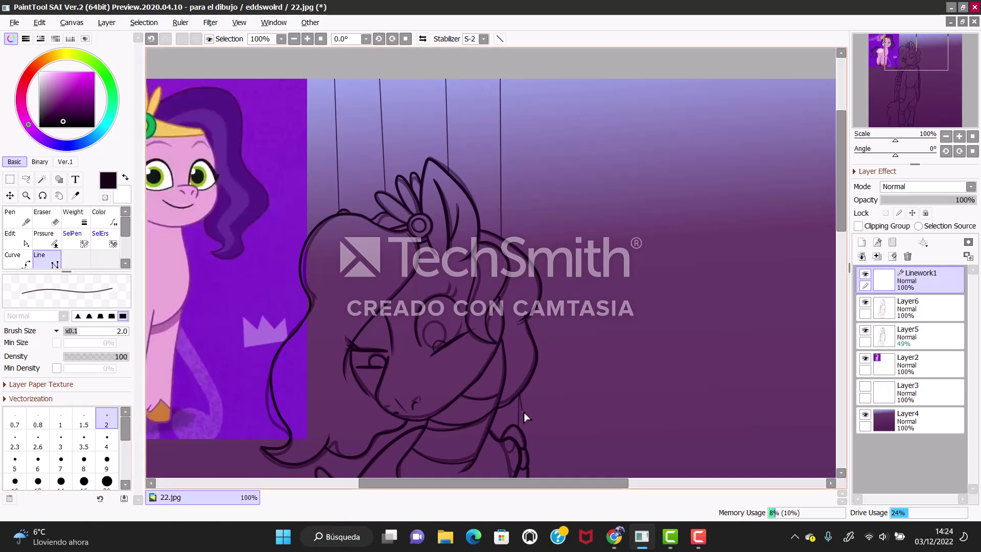
{"action": "left_click_drag", "start_coordinate": [524, 413], "coordinate": [521, 66]}
Erase the string segments crossing the head and hair using the Pen at size 9 with transparent color, undoing unwanted strokes
{"action": "left_click", "coordinate": [18, 217]}
{"action": "left_click", "coordinate": [106, 458]}
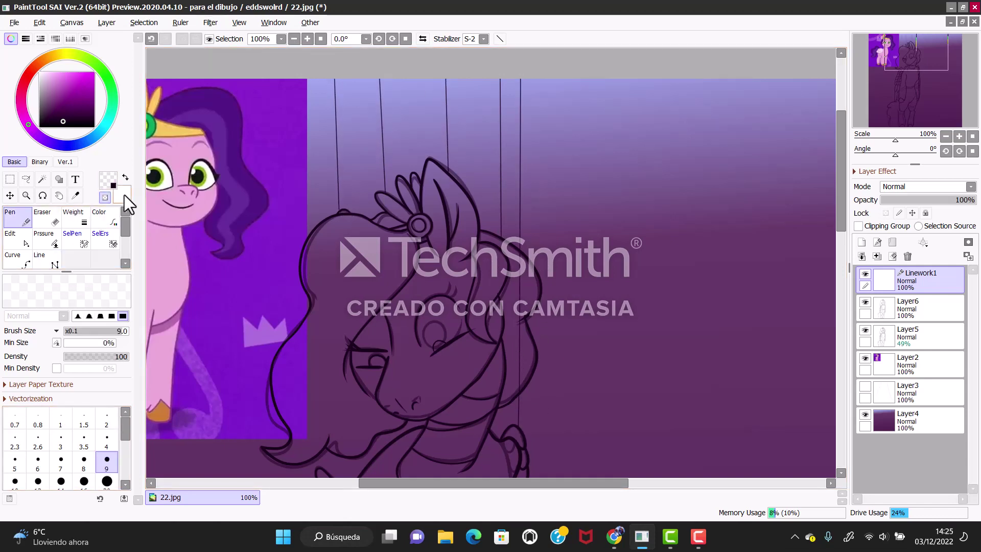
{"action": "key", "text": "ctrl+z"}
{"action": "key", "text": "ctrl+z"}
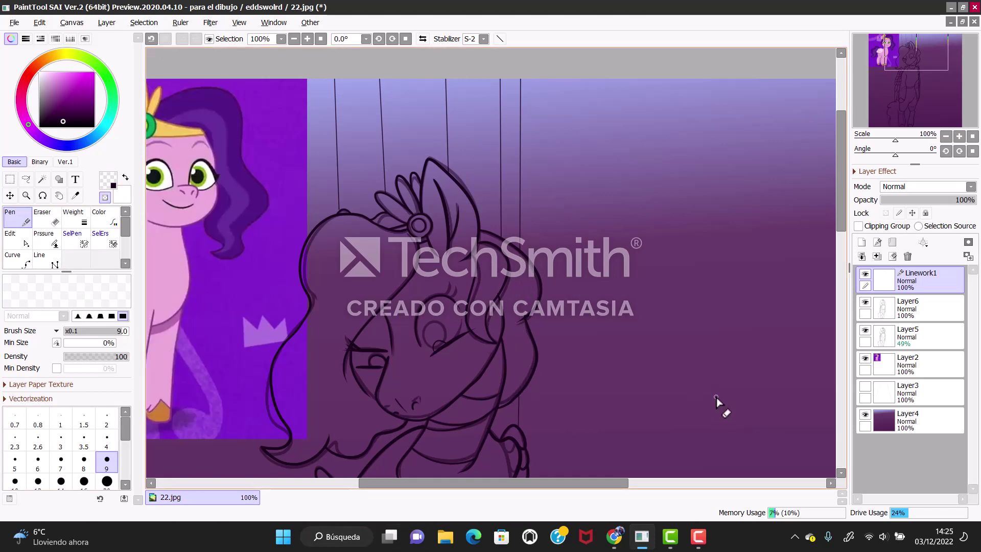
{"action": "key", "text": "ctrl+z"}
Merge the string linework into Layer6 and delete the rough sketch on Layer5
{"action": "left_click_drag", "start_coordinate": [895, 139], "coordinate": [899, 138]}
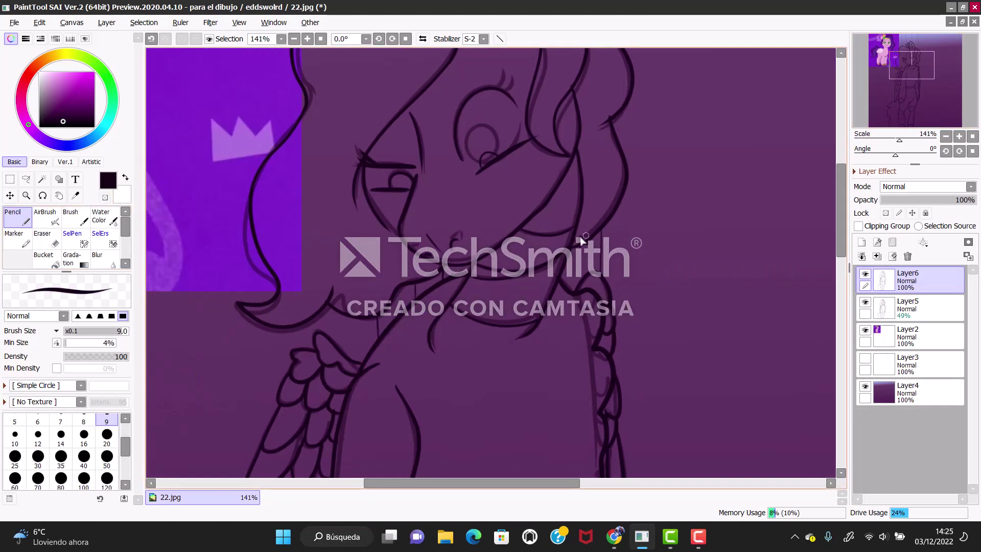
{"action": "scroll", "coordinate": [574, 279], "scroll_direction": "down", "scroll_amount": 10}
{"action": "left_click", "coordinate": [322, 39]}
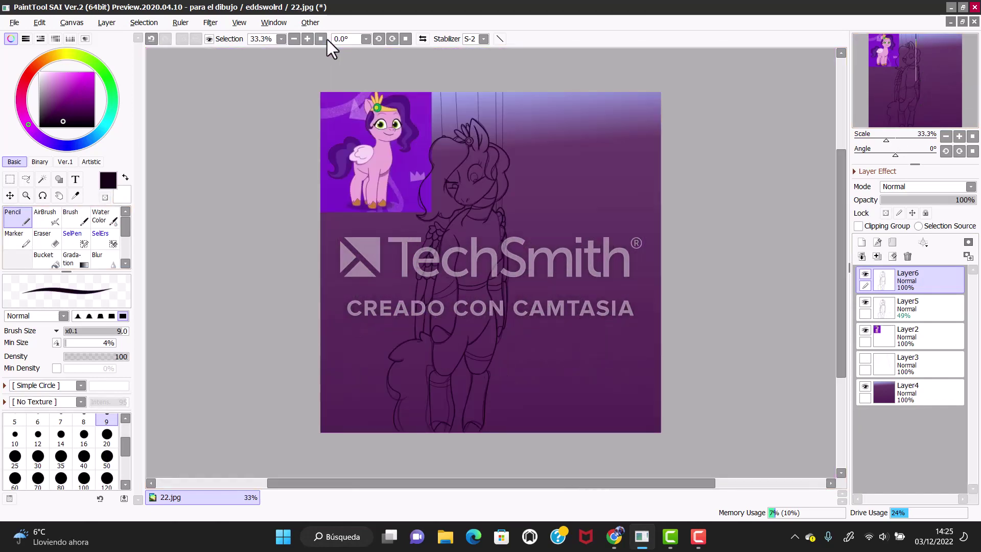
{"action": "left_click", "coordinate": [909, 307]}
{"action": "left_click", "coordinate": [907, 256]}
Select the area outside the figure on Layer6 with the Magic Wand
{"action": "left_click", "coordinate": [42, 179]}
{"action": "left_click", "coordinate": [910, 280]}
{"action": "left_click", "coordinate": [486, 124]}
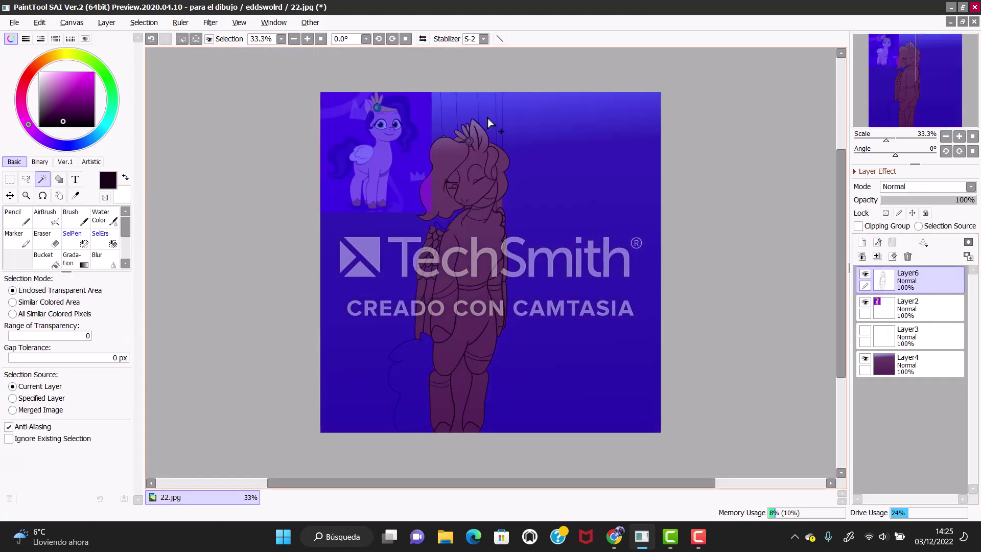
Try to remove the near wing's top feather from the selection with SelErs at size 9, and undo back to no selection
{"action": "scroll", "coordinate": [308, 48], "scroll_direction": "up", "scroll_amount": 4}
{"action": "left_click", "coordinate": [100, 241]}
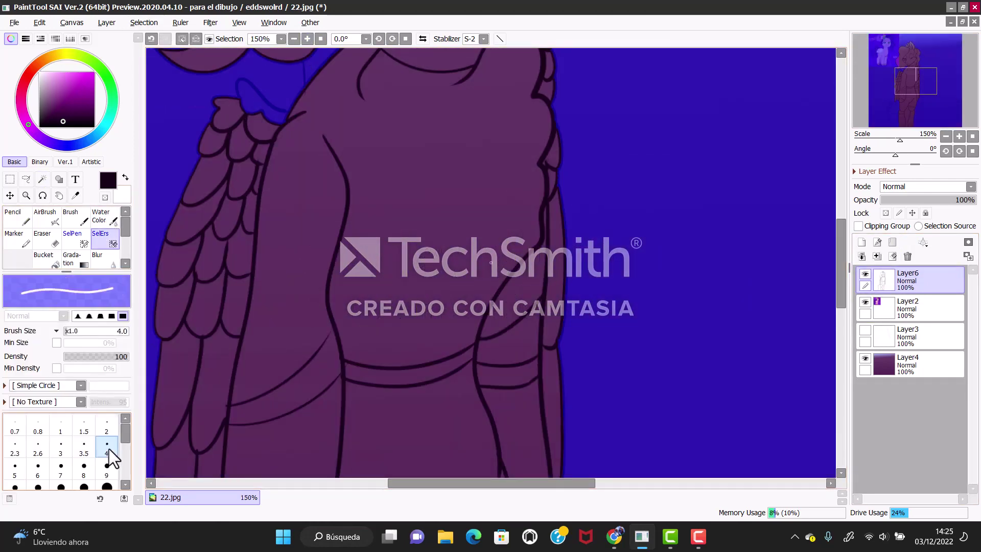
{"action": "left_click", "coordinate": [107, 462]}
{"action": "left_click_drag", "start_coordinate": [242, 86], "coordinate": [246, 97]}
{"action": "left_click", "coordinate": [148, 41]}
{"action": "left_click", "coordinate": [147, 41]}
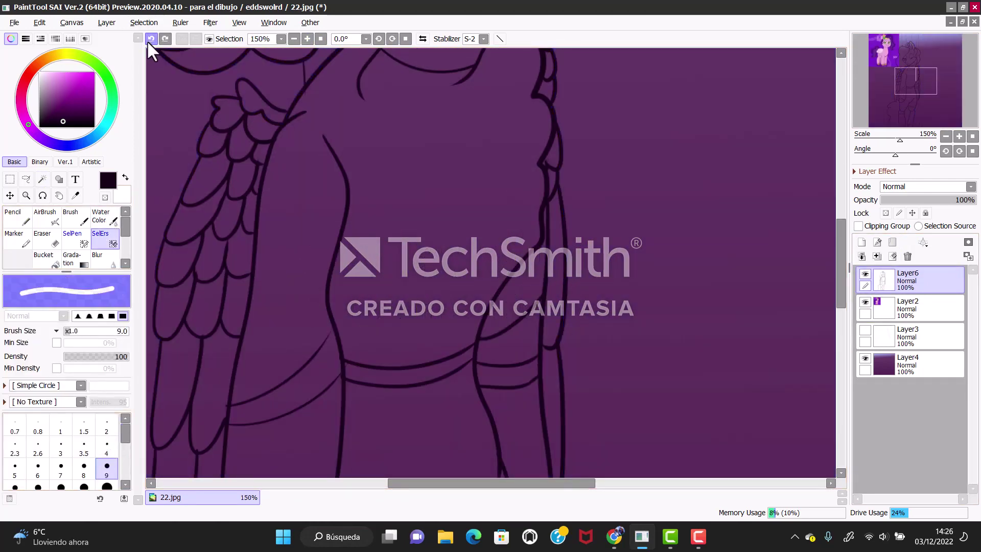
Close the gaps in the line art around the near wing's top feather and the tail
{"action": "key", "text": "b"}
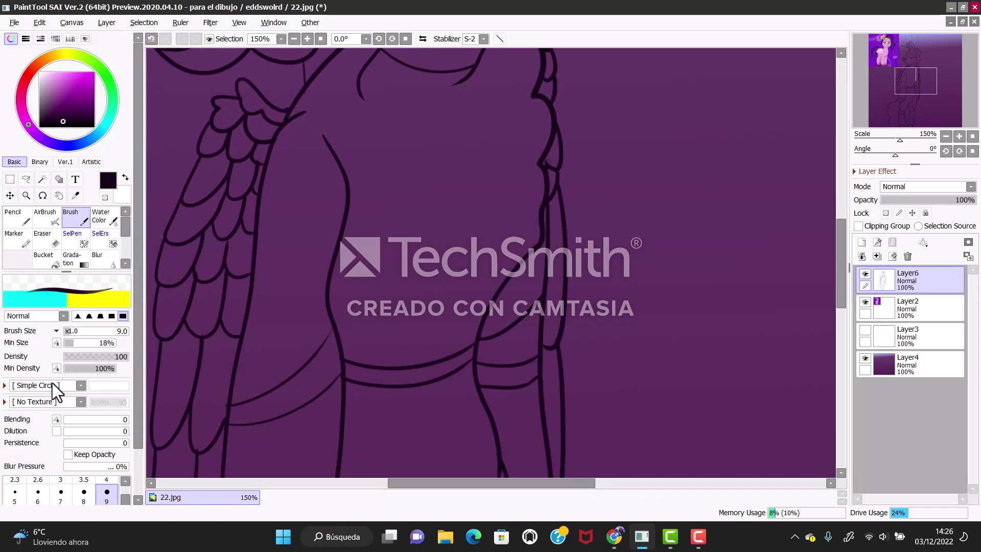
{"action": "left_click_drag", "start_coordinate": [55, 389], "coordinate": [307, 83]}
{"action": "left_click_drag", "start_coordinate": [357, 409], "coordinate": [368, 109]}
{"action": "key", "text": "n"}
Select the separate background areas surrounding the figure and strings on Layer6 with the Magic Wand
{"action": "key", "text": "w"}
{"action": "left_click", "coordinate": [204, 193]}
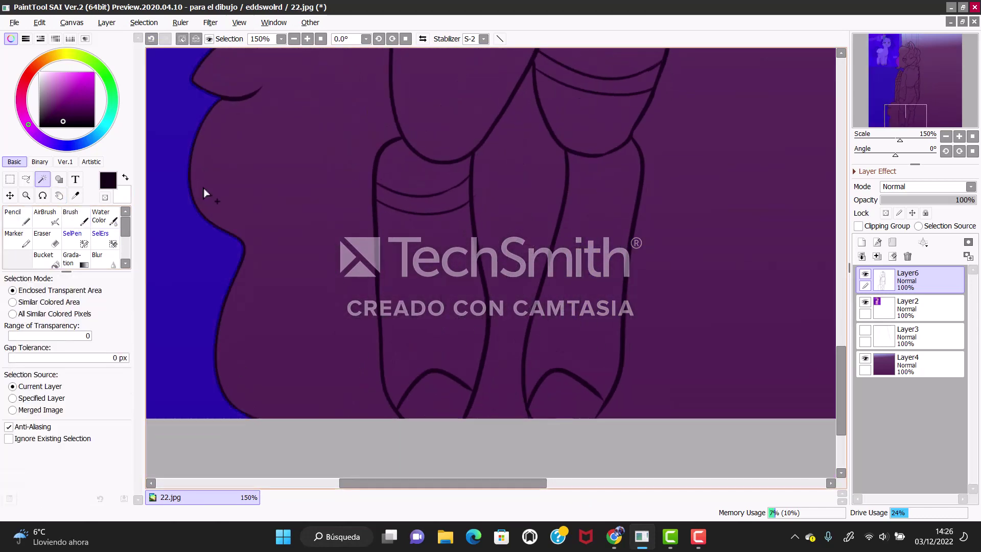
{"action": "scroll", "coordinate": [531, 317], "scroll_direction": "down", "scroll_amount": 5}
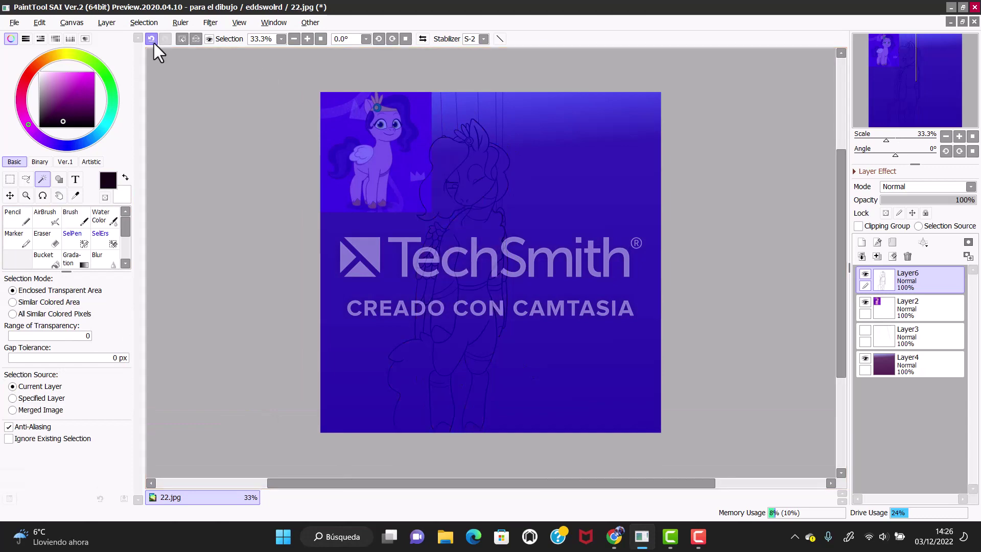
{"action": "scroll", "coordinate": [444, 228], "scroll_direction": "up", "scroll_amount": 3}
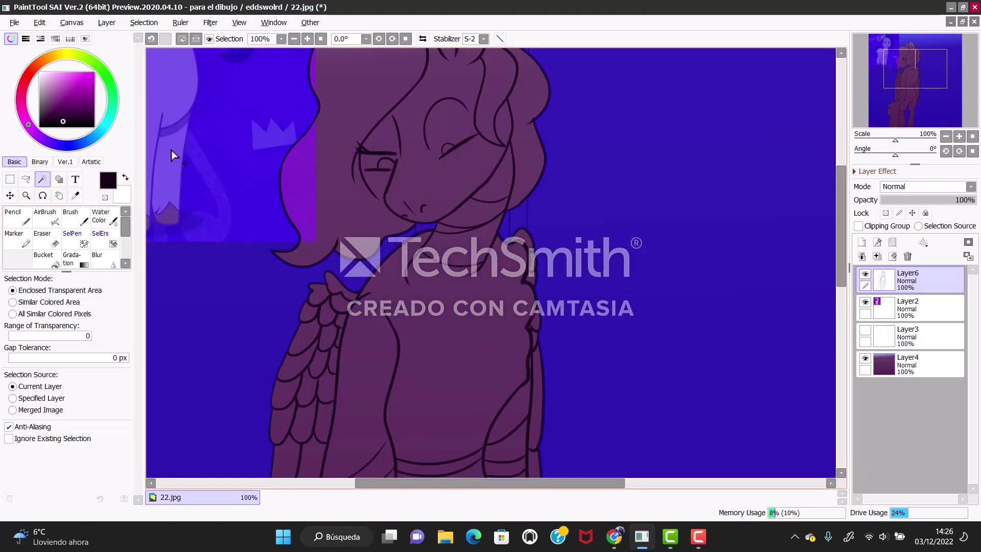
Touch up the background selection along the strings and around the legs with SelPen at size 4
{"action": "key", "text": "c"}
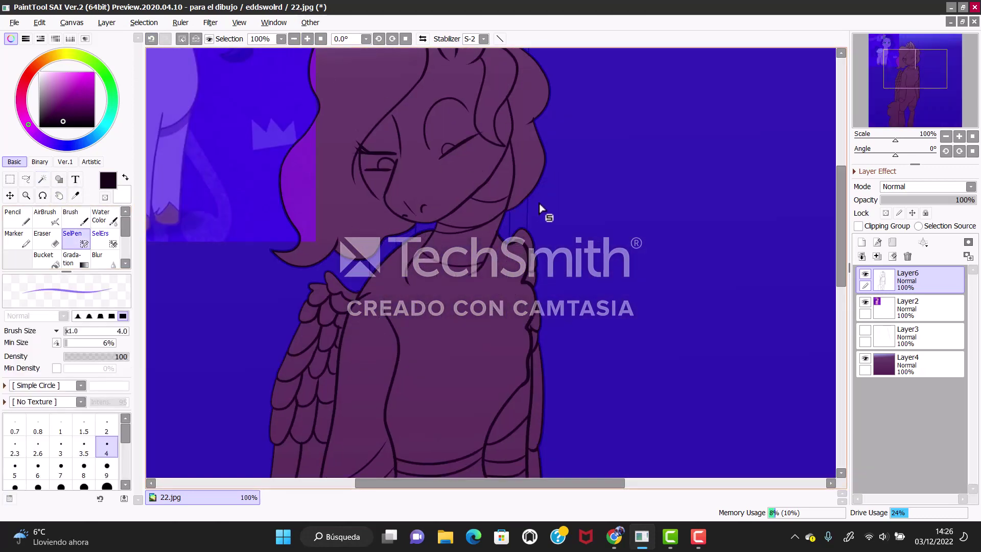
{"action": "scroll", "coordinate": [540, 210], "scroll_direction": "up", "scroll_amount": 3}
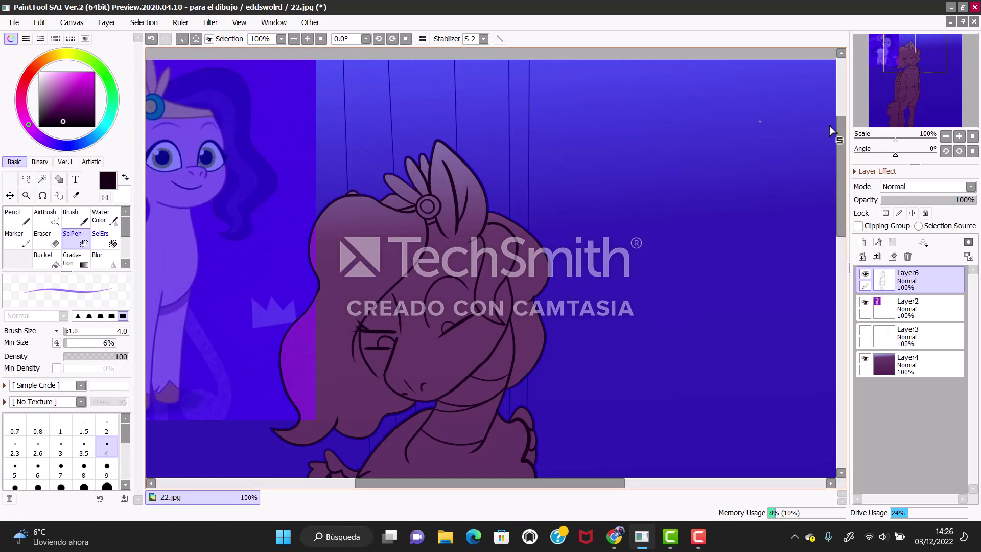
{"action": "scroll", "coordinate": [347, 192], "scroll_direction": "down", "scroll_amount": 10}
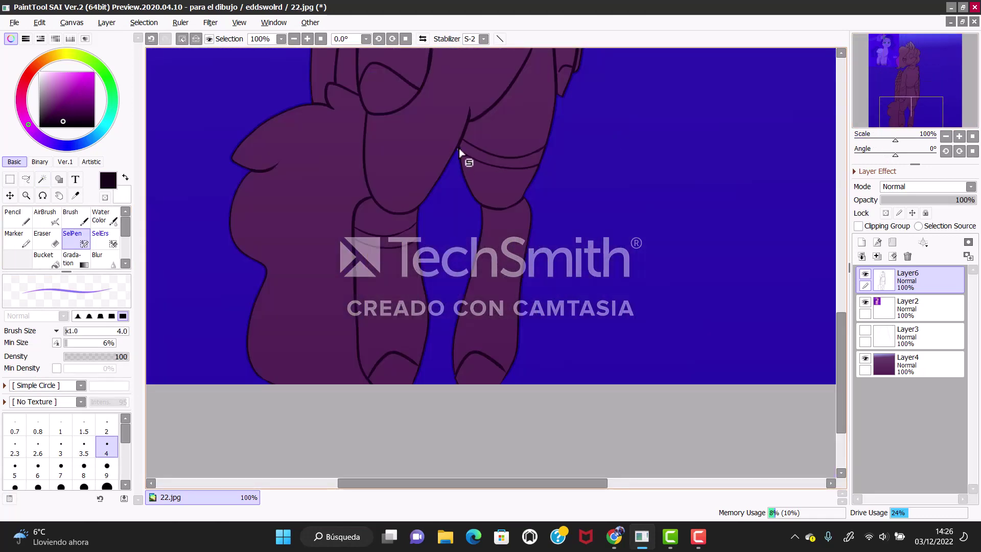
{"action": "scroll", "coordinate": [458, 148], "scroll_direction": "up", "scroll_amount": 6}
Pick the light pink body color from the reference pony with the color picker
{"action": "key", "text": "ctrl+minus"}
{"action": "left_click", "coordinate": [75, 196]}
{"action": "left_click", "coordinate": [241, 153]}
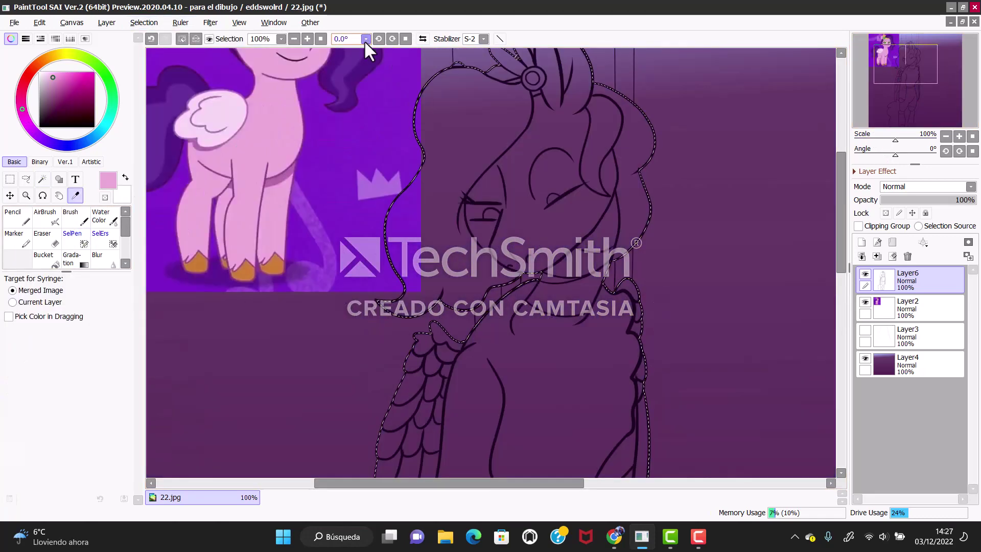
Fill the selected figure with the light pink body color on a new layer between the line art and Layer2
{"action": "key", "text": "ctrl+minus"}
{"action": "left_click", "coordinate": [908, 308]}
{"action": "left_click", "coordinate": [861, 242]}
{"action": "left_click", "coordinate": [43, 258]}
{"action": "left_click", "coordinate": [460, 306]}
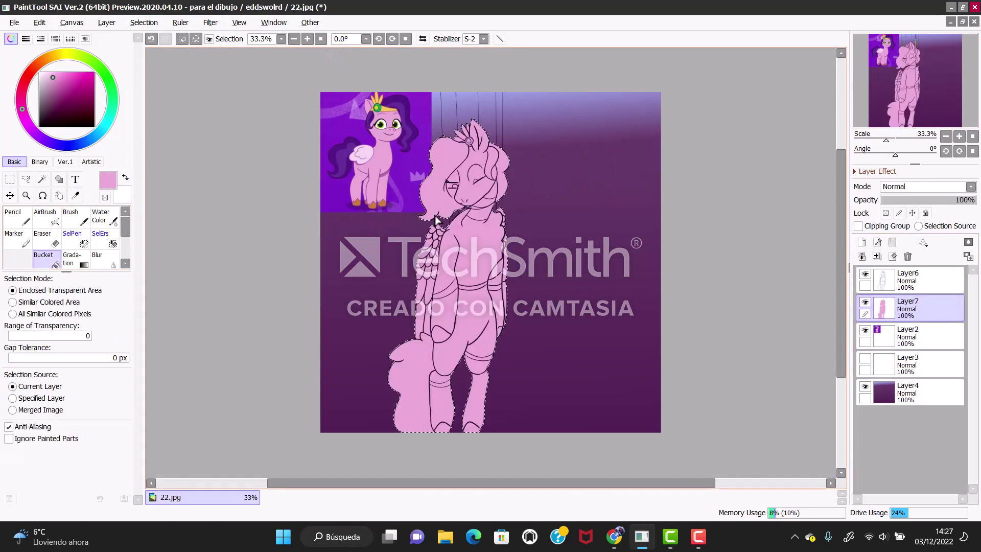
Deselect, pick the dark purple mane color from the reference, and dab it on the hair and tail on a new layer
{"action": "key", "text": "ctrl+d"}
{"action": "left_click", "coordinate": [75, 195]}
{"action": "left_click", "coordinate": [341, 148]}
{"action": "left_click", "coordinate": [14, 215]}
{"action": "left_click", "coordinate": [861, 241]}
{"action": "left_click", "coordinate": [441, 158]}
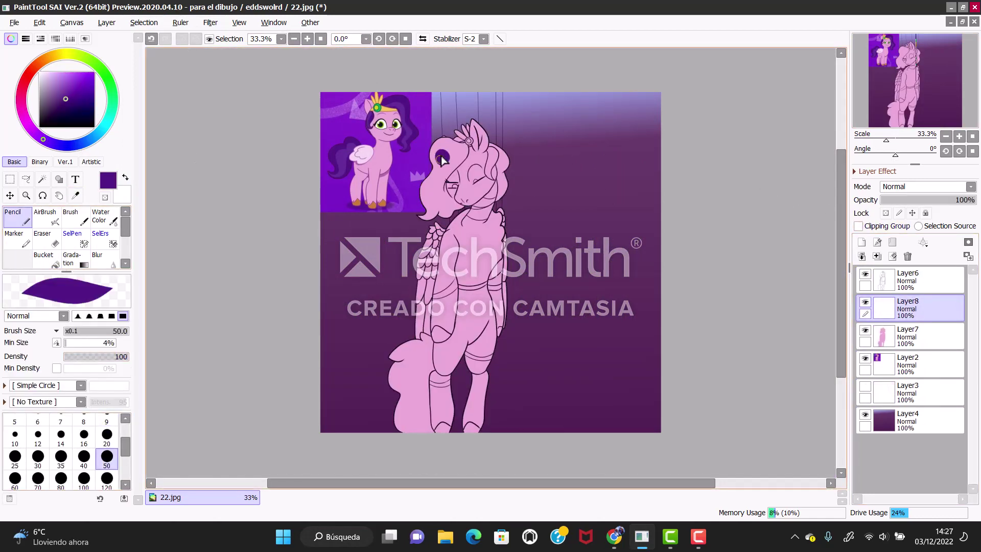
{"action": "left_click_drag", "start_coordinate": [415, 382], "coordinate": [408, 366]}
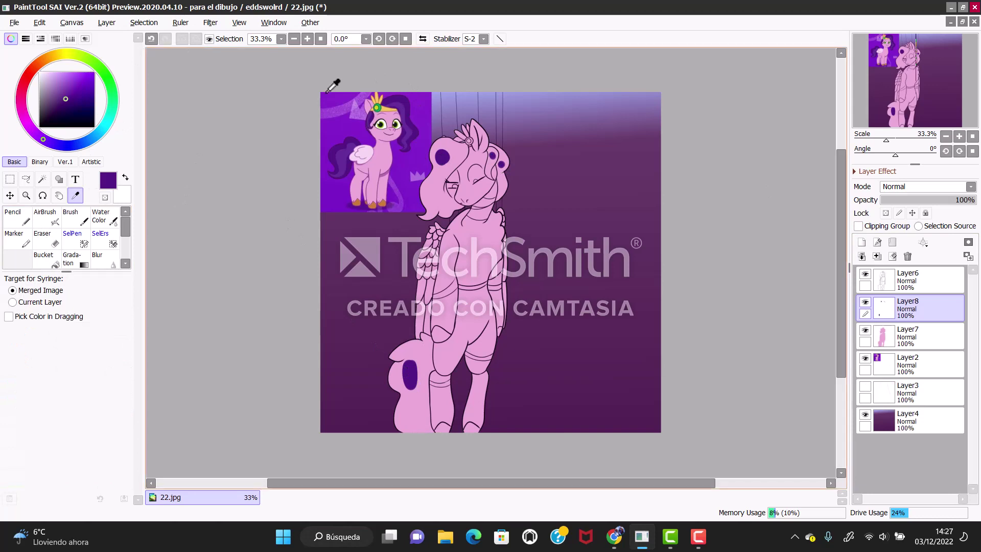
Dab the reference's pale wing pink on the hand and feet and its hoof orange on the hooves, each on a new layer
{"action": "left_click", "coordinate": [376, 164], "text": "alt"}
{"action": "left_click", "coordinate": [862, 242]}
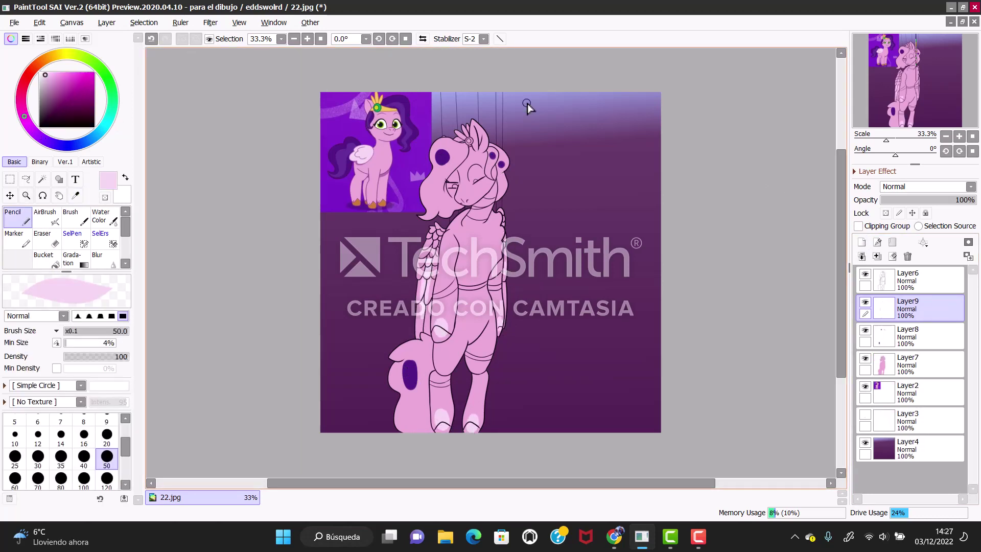
{"action": "left_click", "coordinate": [372, 203], "text": "alt"}
{"action": "left_click", "coordinate": [861, 242]}
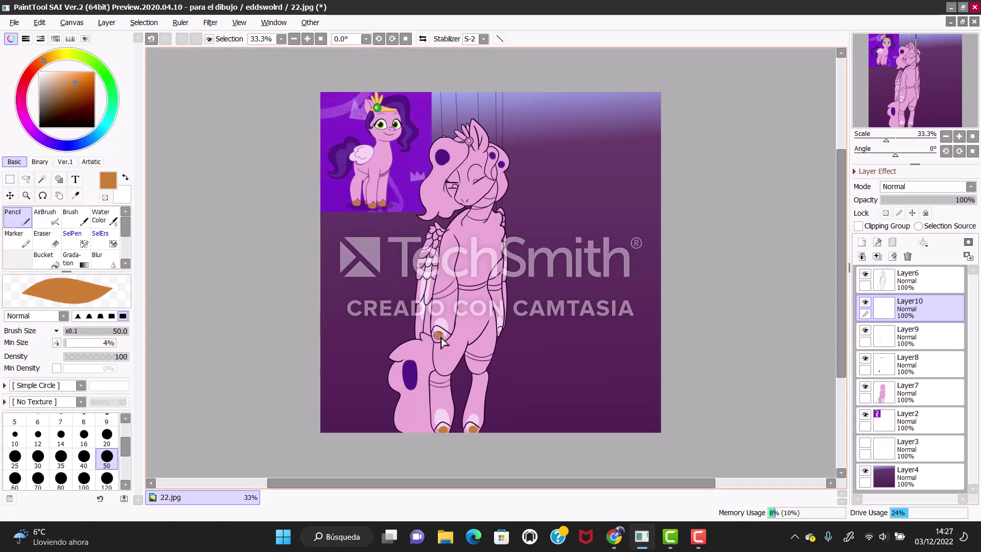
Paint the crown's round gem setting and its feather-shaped points orange on Layer10 with the Pencil at size 20
{"action": "left_click", "coordinate": [307, 39]}
{"action": "left_click", "coordinate": [307, 38]}
{"action": "left_click", "coordinate": [307, 39]}
{"action": "left_click", "coordinate": [307, 38]}
{"action": "scroll", "coordinate": [351, 247], "scroll_direction": "up", "scroll_amount": 5}
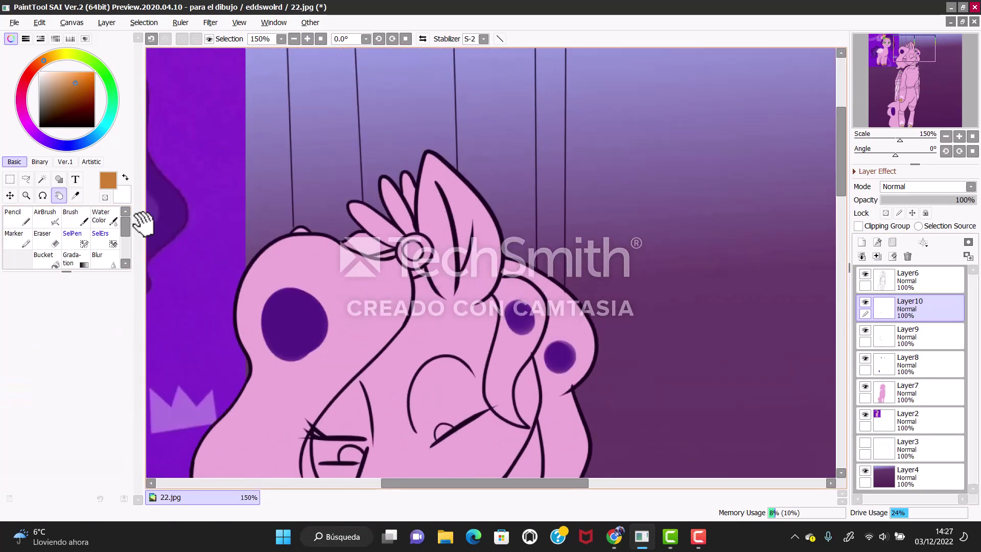
{"action": "left_click", "coordinate": [412, 249]}
{"action": "key", "text": "bracketleft"}
{"action": "key", "text": "bracketleft"}
{"action": "key", "text": "bracketleft"}
{"action": "key", "text": "bracketleft"}
{"action": "key", "text": "bracketleft"}
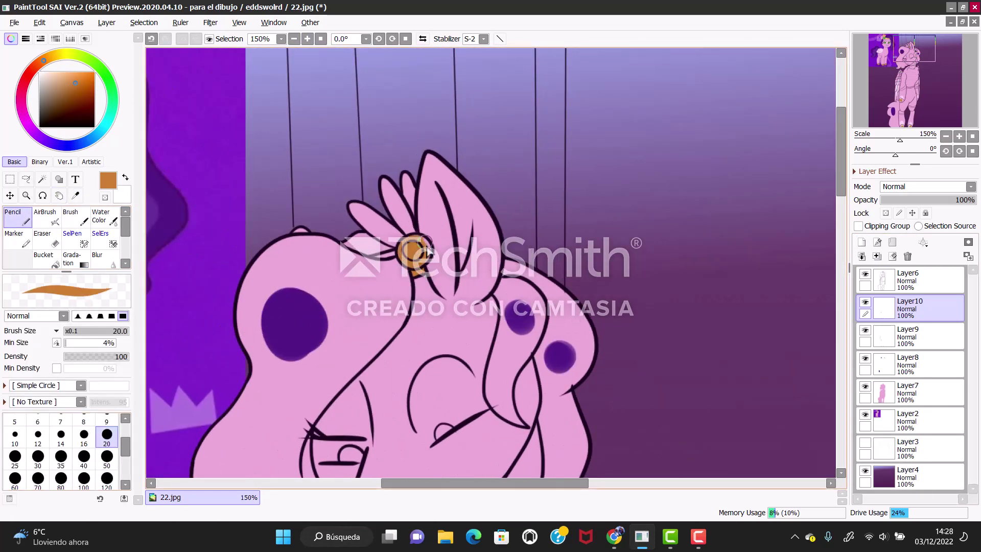
{"action": "mouse_move", "coordinate": [374, 260]}
{"action": "left_mouse_down"}
{"action": "mouse_move", "coordinate": [358, 210]}
{"action": "mouse_move", "coordinate": [403, 240]}
{"action": "left_mouse_up"}
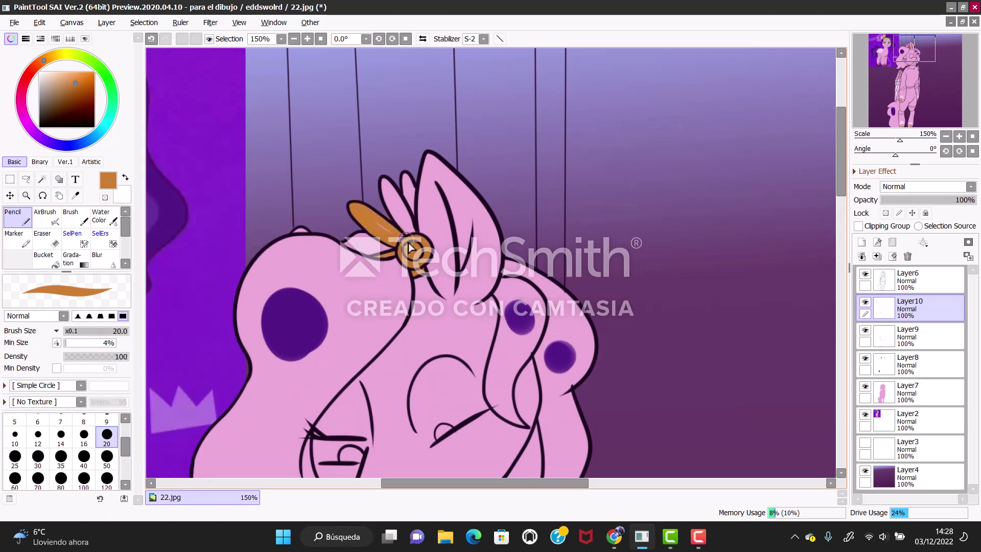
{"action": "key", "text": "e"}
{"action": "key", "text": "e"}
{"action": "left_click_drag", "start_coordinate": [384, 182], "coordinate": [400, 208]}
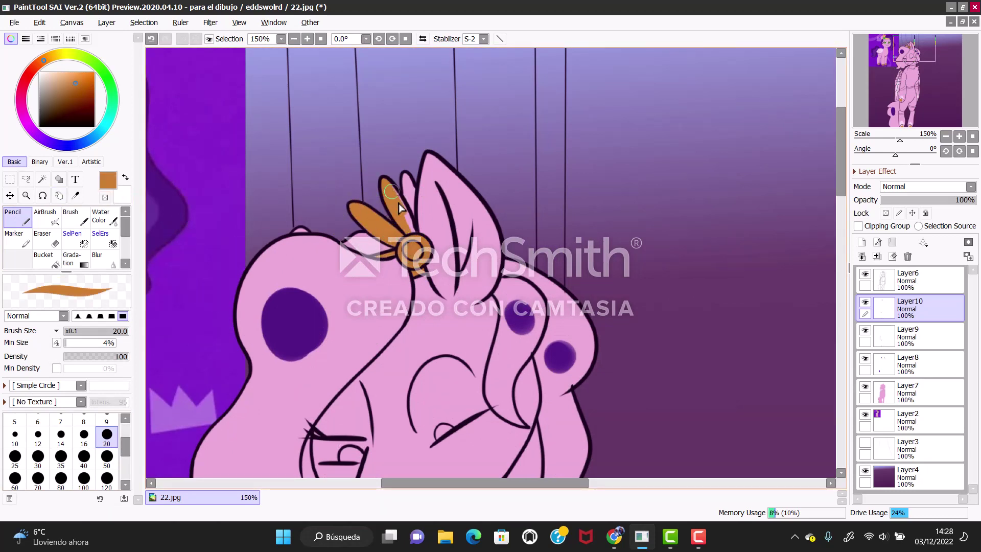
Paint the whites of both eyes in pure white on a new layer
{"action": "left_click", "coordinate": [40, 72]}
{"action": "key", "text": "ctrl+shift+n"}
{"action": "mouse_move", "coordinate": [439, 393]}
{"action": "left_mouse_down"}
{"action": "mouse_move", "coordinate": [426, 429]}
{"action": "mouse_move", "coordinate": [416, 369]}
{"action": "mouse_move", "coordinate": [467, 381]}
{"action": "mouse_move", "coordinate": [457, 410]}
{"action": "left_mouse_up"}
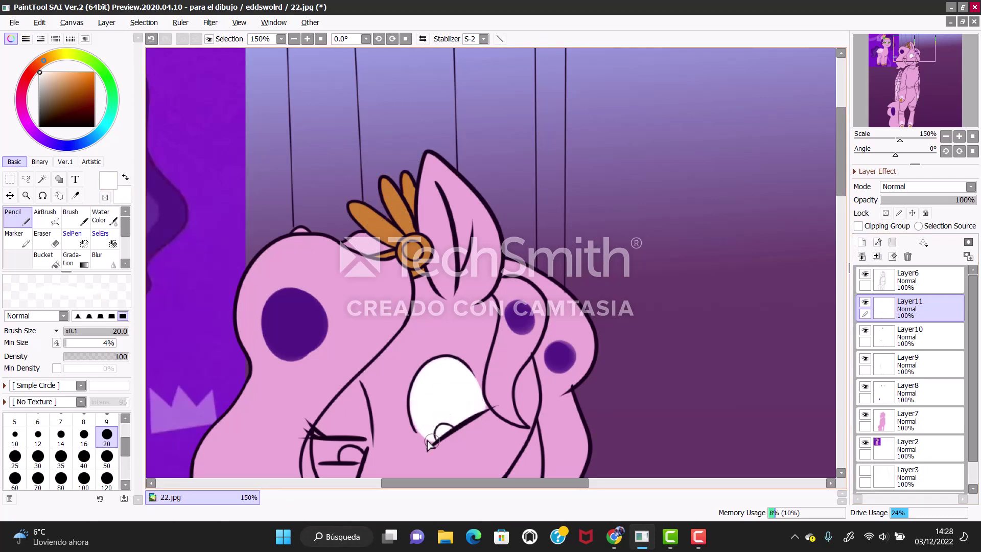
{"action": "left_click_drag", "start_coordinate": [326, 461], "coordinate": [361, 451]}
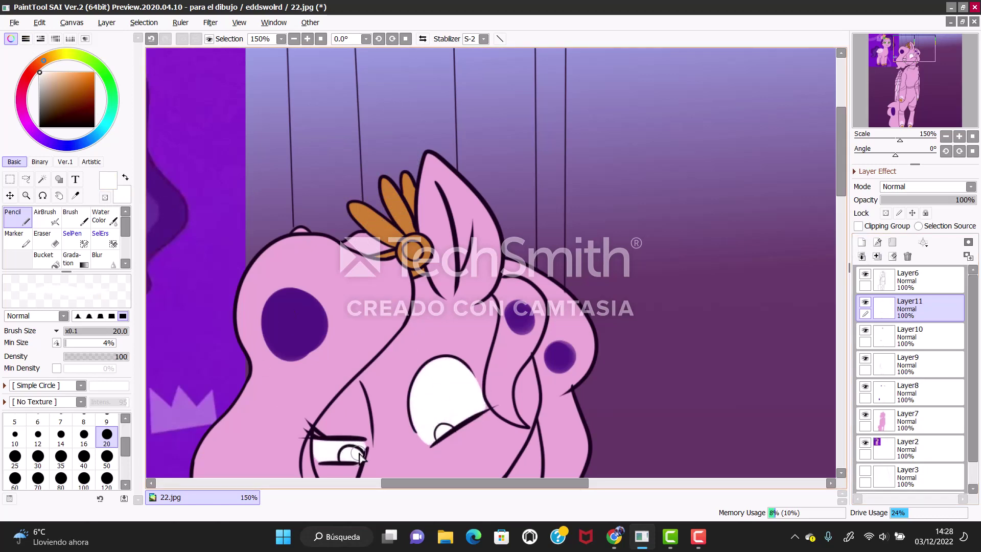
Pick the green from the reference crown's gem and paint the crown gem's ring and both irises on a new layer
{"action": "left_click_drag", "start_coordinate": [227, 217], "coordinate": [483, 209]}
{"action": "left_click", "coordinate": [158, 145], "text": "alt"}
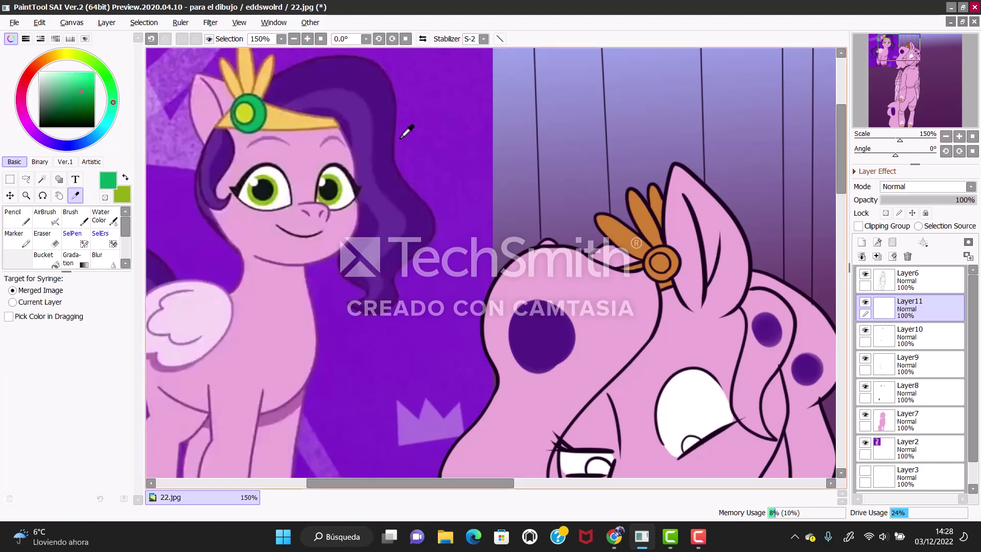
{"action": "left_click_drag", "start_coordinate": [405, 131], "coordinate": [294, 109]}
{"action": "key", "text": "ctrl+shift+n"}
{"action": "left_click", "coordinate": [15, 217]}
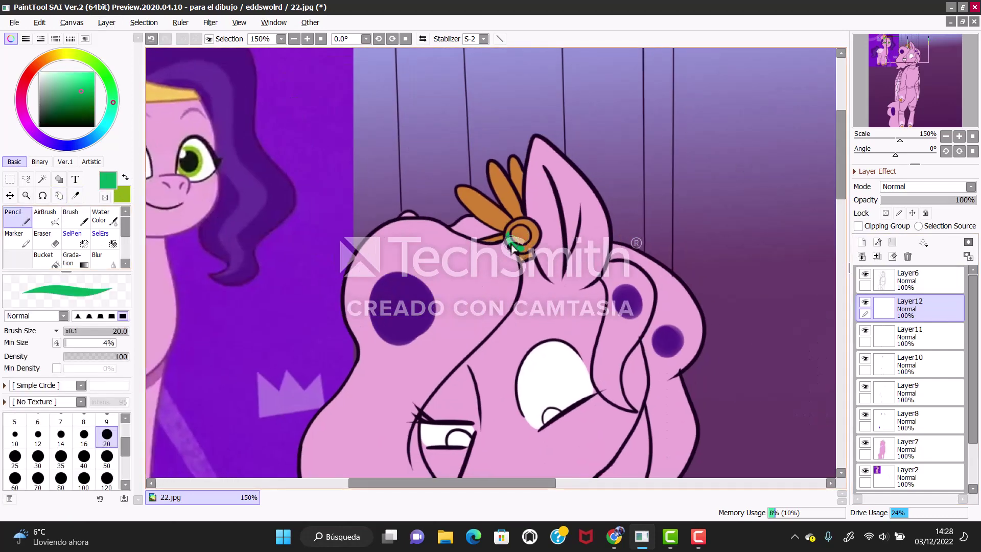
{"action": "left_click_drag", "start_coordinate": [161, 340], "coordinate": [105, 180]}
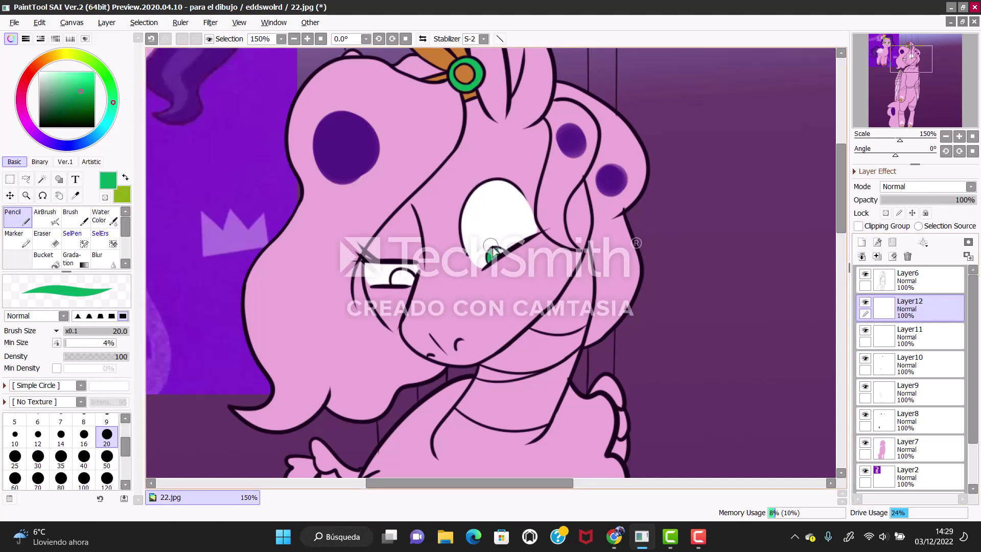
{"action": "scroll", "coordinate": [388, 168], "scroll_direction": "up", "scroll_amount": 5}
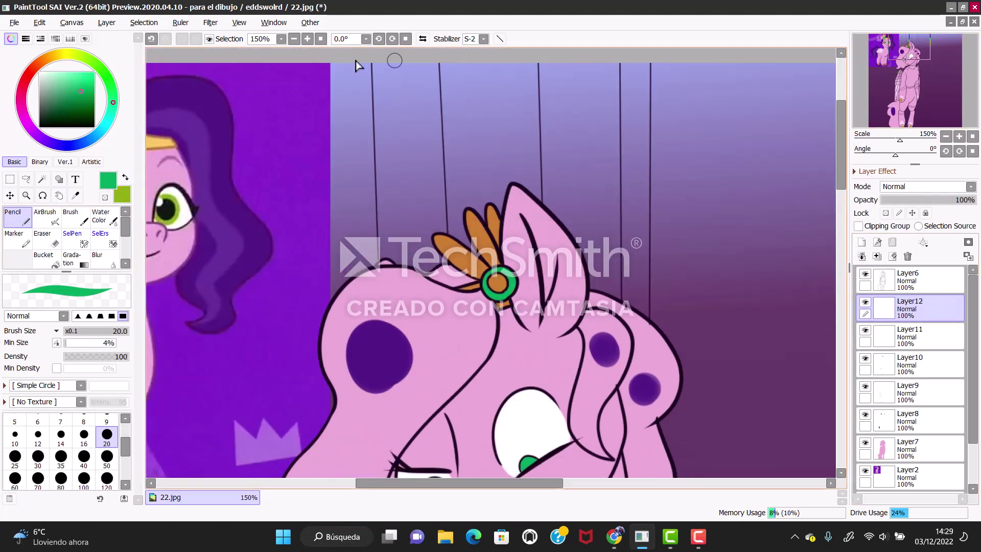
Select the hair and tail areas enclosed by the line art on Layer6 with the Magic Wand
{"action": "key", "text": "ctrl+minus"}
{"action": "key", "text": "ctrl+minus"}
{"action": "key", "text": "ctrl+minus"}
{"action": "key", "text": "ctrl+minus"}
{"action": "left_click", "coordinate": [884, 281]}
{"action": "key", "text": "w"}
{"action": "scroll", "coordinate": [416, 245], "scroll_direction": "up", "scroll_amount": 3}
{"action": "key", "text": "ctrl+z"}
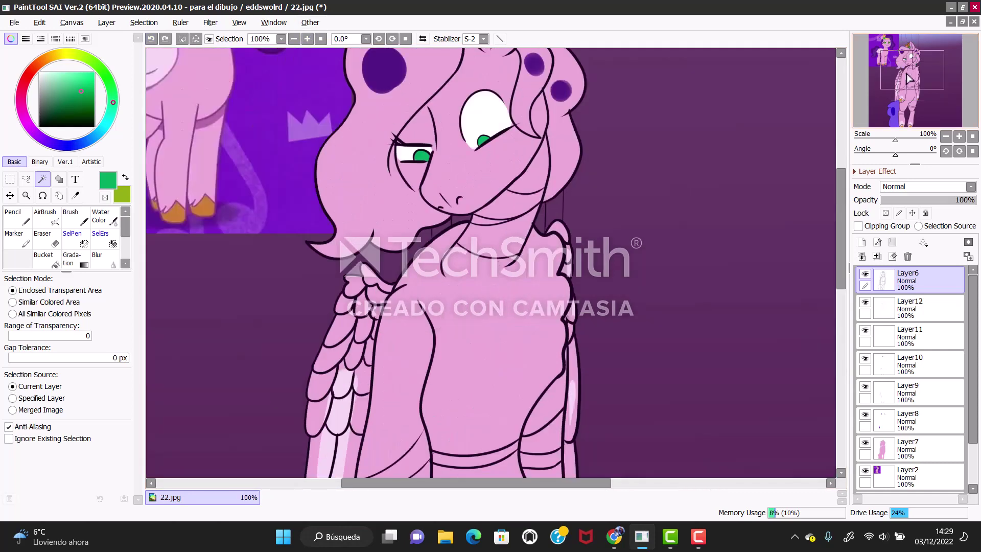
{"action": "key", "text": "e"}
{"action": "left_click", "coordinate": [43, 178]}
{"action": "key", "text": "ctrl+y"}
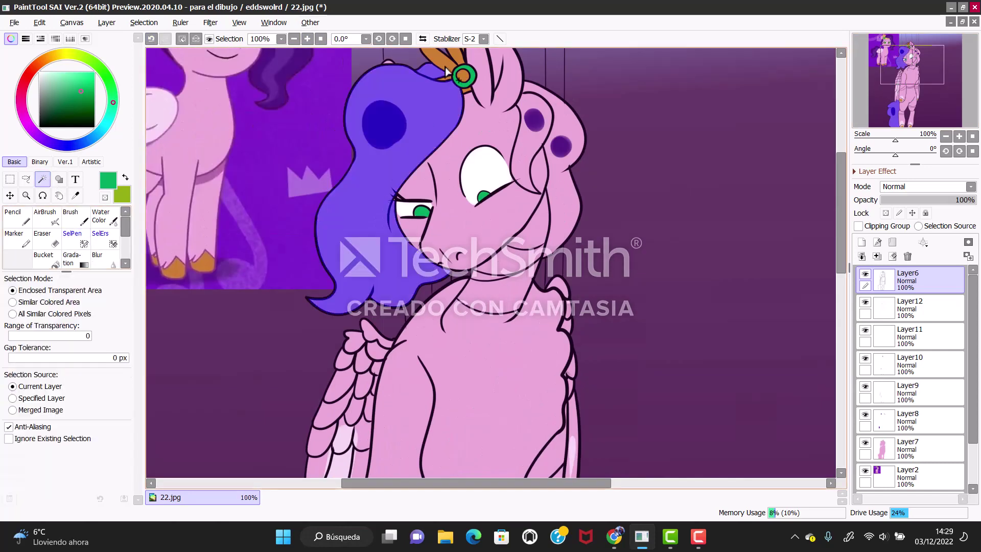
Touch up the hair selection's edges with SelPen at size 4
{"action": "key", "text": "e"}
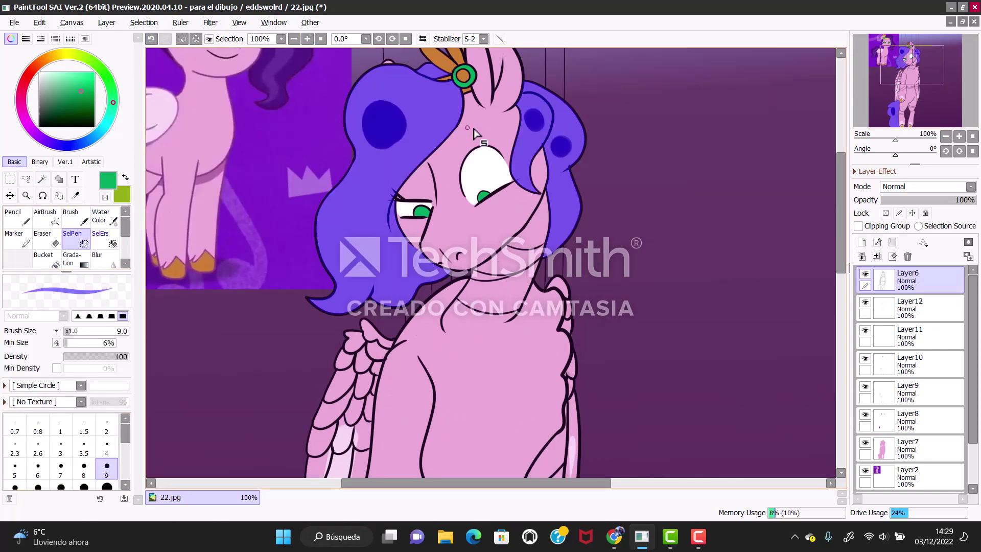
{"action": "key", "text": "bracketleft"}
{"action": "key", "text": "bracketleft"}
{"action": "key", "text": "bracketleft"}
{"action": "key", "text": "bracketleft"}
{"action": "key", "text": "bracketleft"}
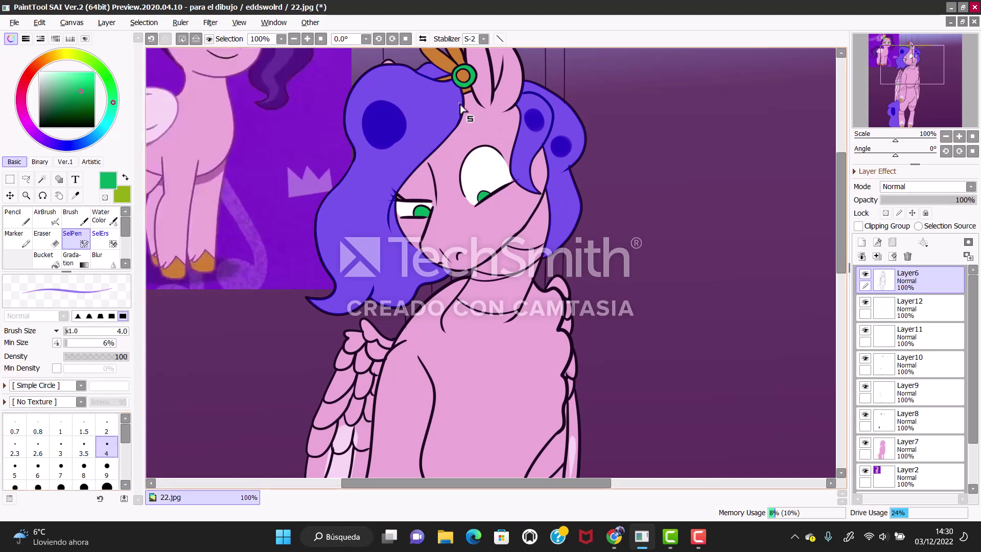
Fill the selected hair and tail with the reference mane's dark purple on Layer8 and deselect
{"action": "scroll", "coordinate": [738, 64], "scroll_direction": "down", "scroll_amount": 10}
{"action": "left_click", "coordinate": [153, 203], "text": "alt"}
{"action": "left_click", "coordinate": [43, 258]}
{"action": "left_click", "coordinate": [909, 421]}
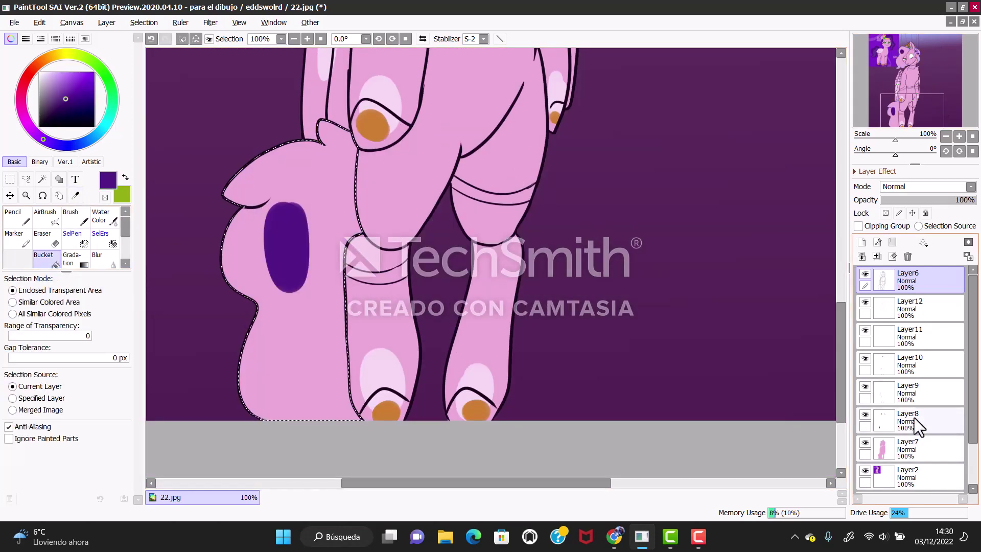
{"action": "scroll", "coordinate": [625, 162], "scroll_direction": "up", "scroll_amount": 10}
{"action": "left_click", "coordinate": [181, 37]}
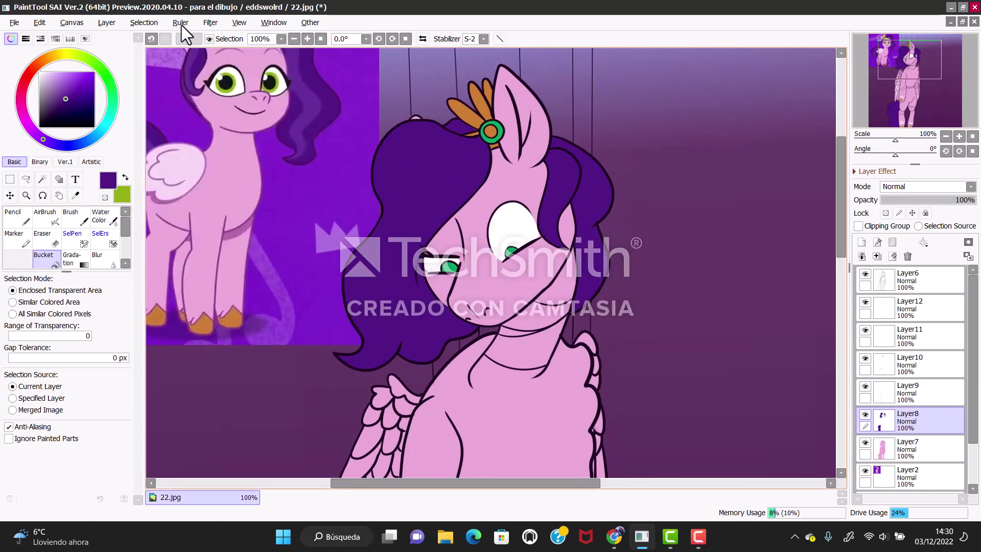
Paint the near forearm above the hoof pale pink on Layer9 with the Pencil at size 20
{"action": "left_click", "coordinate": [11, 212]}
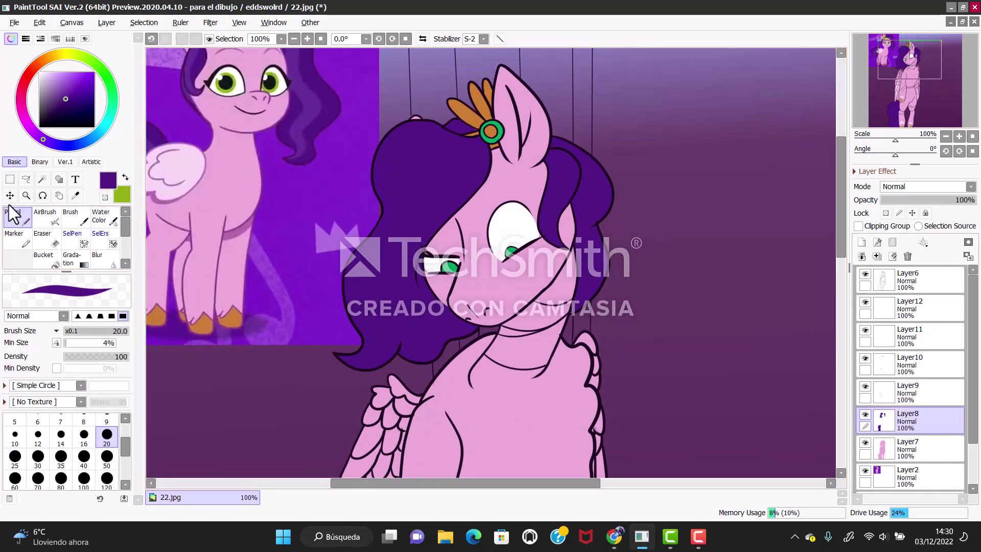
{"action": "scroll", "coordinate": [388, 256], "scroll_direction": "down", "scroll_amount": 10}
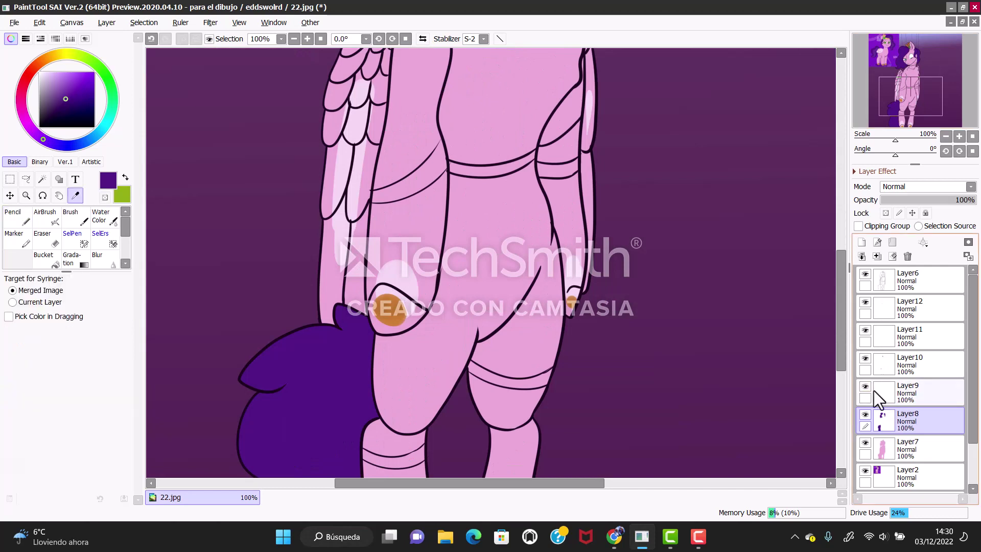
{"action": "left_click", "coordinate": [910, 394]}
{"action": "left_click", "coordinate": [388, 272], "text": "alt"}
{"action": "mouse_move", "coordinate": [376, 233]}
{"action": "left_mouse_down"}
{"action": "mouse_move", "coordinate": [434, 286]}
{"action": "mouse_move", "coordinate": [388, 245]}
{"action": "mouse_move", "coordinate": [419, 266]}
{"action": "mouse_move", "coordinate": [424, 306]}
{"action": "left_mouse_up"}
{"action": "left_click", "coordinate": [105, 196]}
{"action": "left_click", "coordinate": [105, 197]}
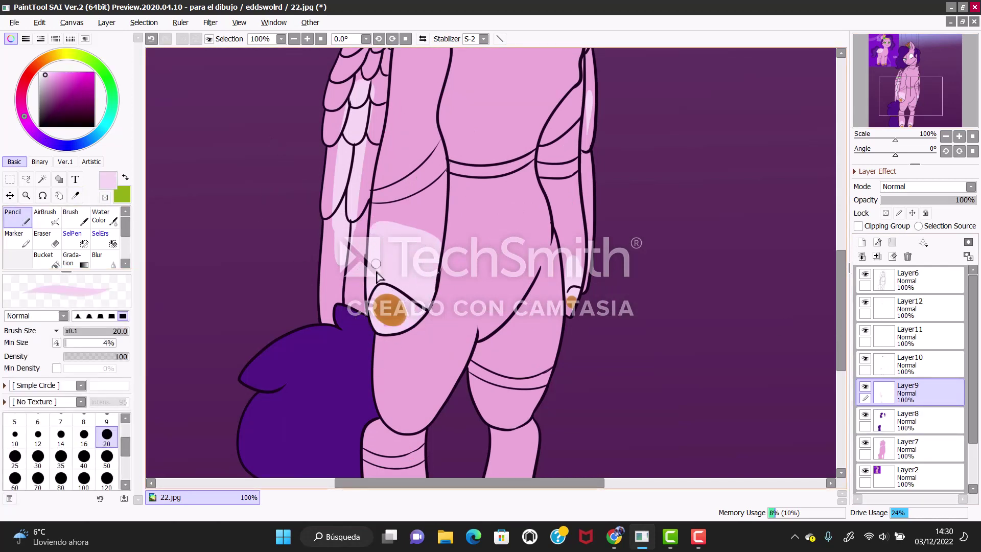
Move Layer9 below Layer8 as a clipping group and soften the near forearm's pale patch with Blur at size 50
{"action": "left_click", "coordinate": [107, 258]}
{"action": "mouse_move", "coordinate": [910, 393]}
{"action": "left_mouse_down"}
{"action": "mouse_move", "coordinate": [941, 427]}
{"action": "mouse_move", "coordinate": [919, 424]}
{"action": "left_mouse_up"}
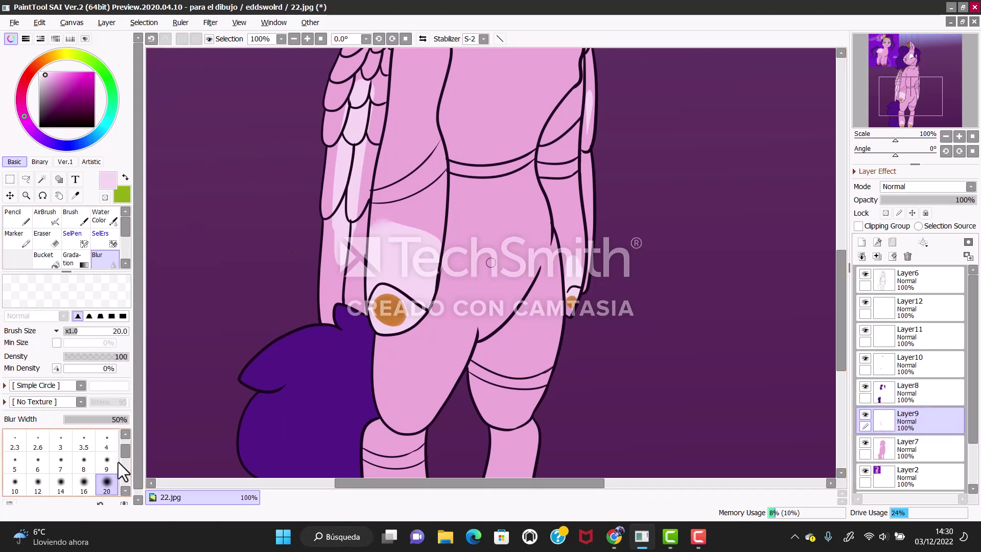
{"action": "scroll", "coordinate": [118, 461], "scroll_direction": "down", "scroll_amount": 2}
{"action": "left_click", "coordinate": [107, 483]}
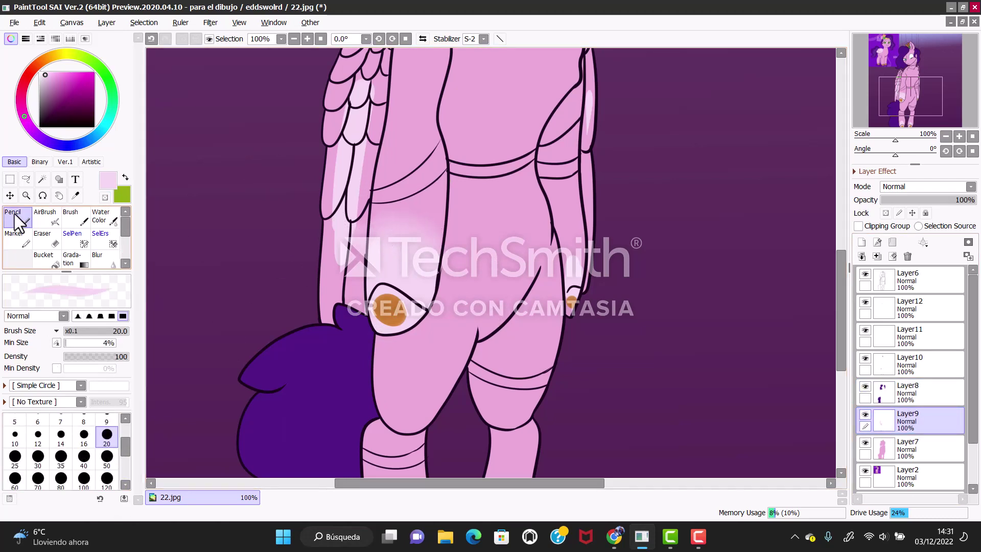
{"action": "left_click", "coordinate": [859, 226]}
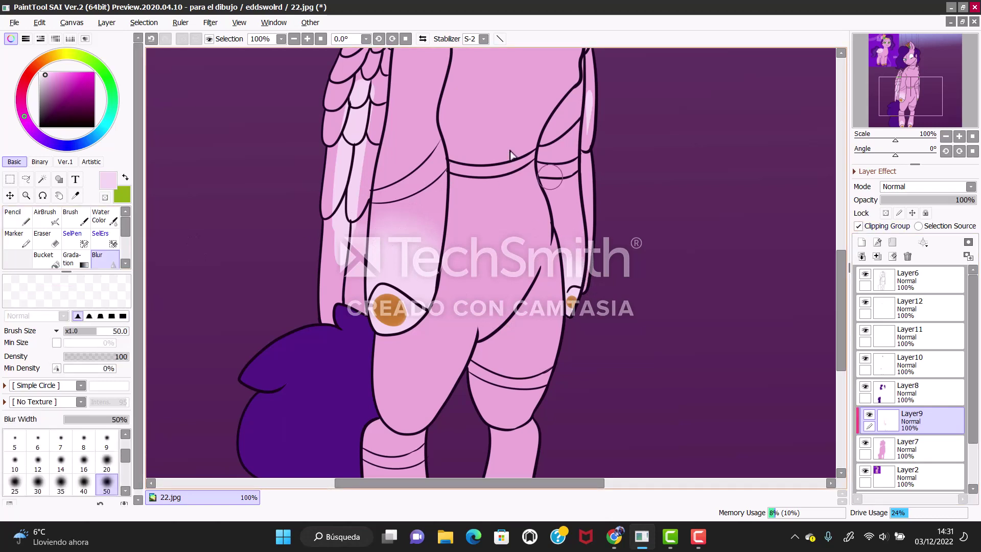
Paint both wings' feathers and the far forearm pale pink on Layer9, using Pencil sizes 20 and 50
{"action": "left_click", "coordinate": [19, 217]}
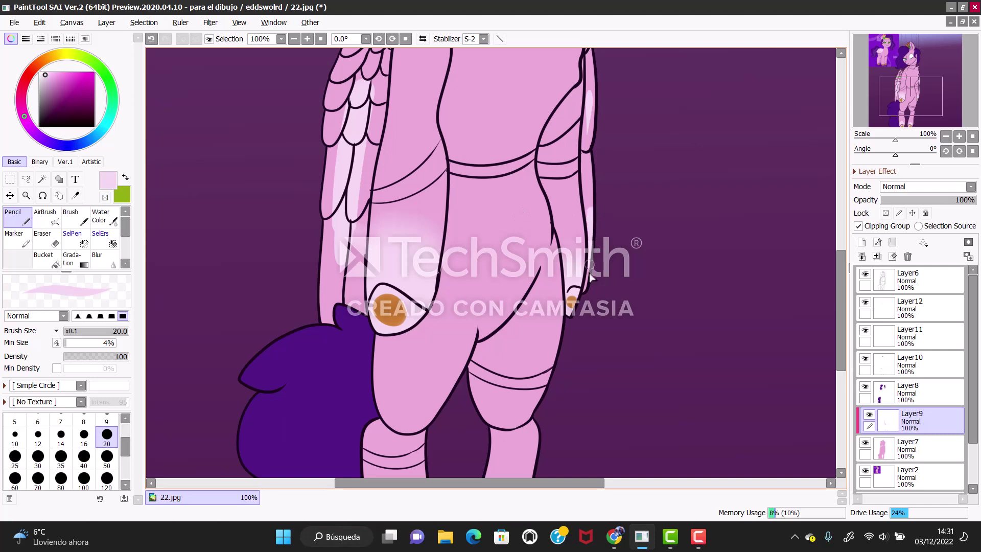
{"action": "scroll", "coordinate": [562, 246], "scroll_direction": "up", "scroll_amount": 3}
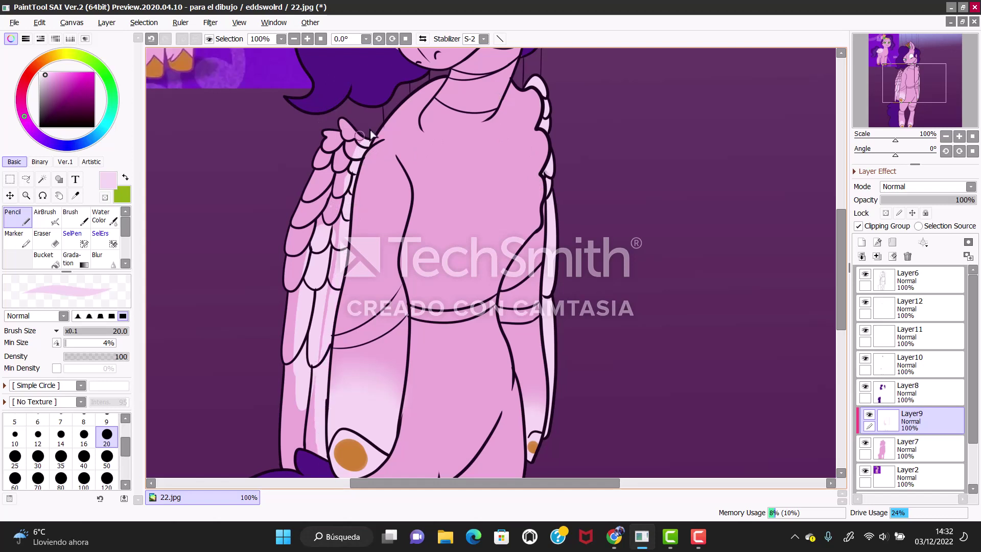
{"action": "mouse_move", "coordinate": [360, 132]}
{"action": "left_mouse_down"}
{"action": "mouse_move", "coordinate": [301, 219]}
{"action": "mouse_move", "coordinate": [309, 337]}
{"action": "left_mouse_up"}
{"action": "left_click", "coordinate": [107, 458]}
{"action": "left_click_drag", "start_coordinate": [306, 207], "coordinate": [286, 327]}
{"action": "left_click_drag", "start_coordinate": [319, 299], "coordinate": [285, 422]}
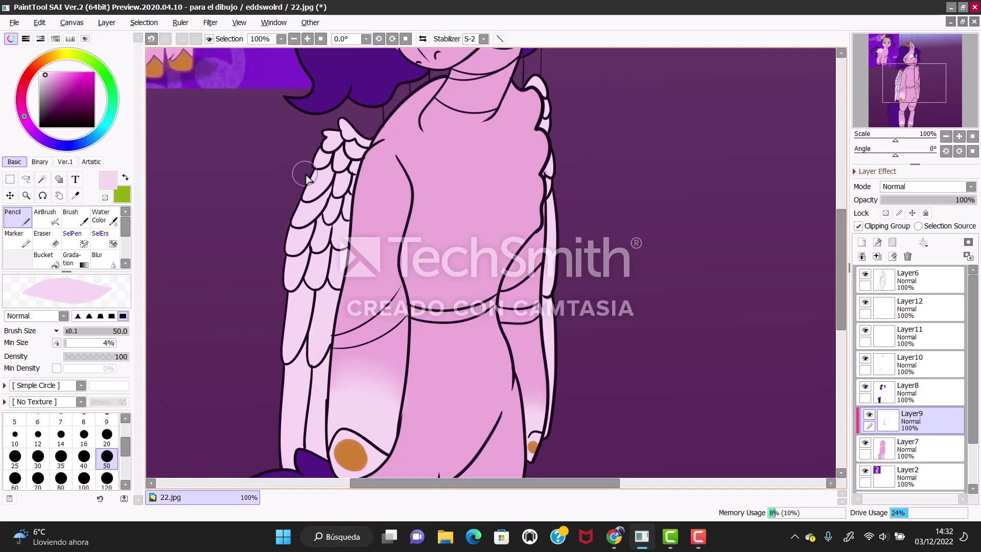
Paint the lower ends of both legs pale pink and blend their upper edges with Blur at size 50
{"action": "scroll", "coordinate": [353, 170], "scroll_direction": "down", "scroll_amount": 10}
{"action": "mouse_move", "coordinate": [388, 352]}
{"action": "left_mouse_down"}
{"action": "mouse_move", "coordinate": [394, 294]}
{"action": "mouse_move", "coordinate": [439, 296]}
{"action": "left_mouse_up"}
{"action": "left_click_drag", "start_coordinate": [480, 353], "coordinate": [531, 301]}
{"action": "key", "text": "b"}
{"action": "left_click_drag", "start_coordinate": [383, 306], "coordinate": [531, 296]}
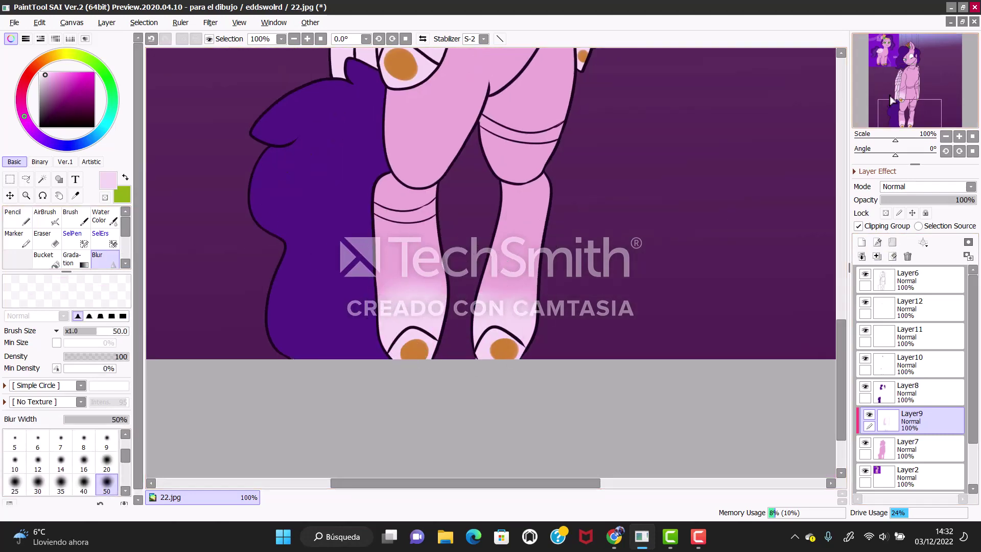
Merge Layer9 down into Layer7 and check the body and hair color layers by toggling their visibility
{"action": "mouse_move", "coordinate": [910, 113]}
{"action": "left_mouse_down"}
{"action": "mouse_move", "coordinate": [893, 39]}
{"action": "mouse_move", "coordinate": [916, 77]}
{"action": "left_mouse_up"}
{"action": "key", "text": "ctrl+e"}
{"action": "key", "text": "n"}
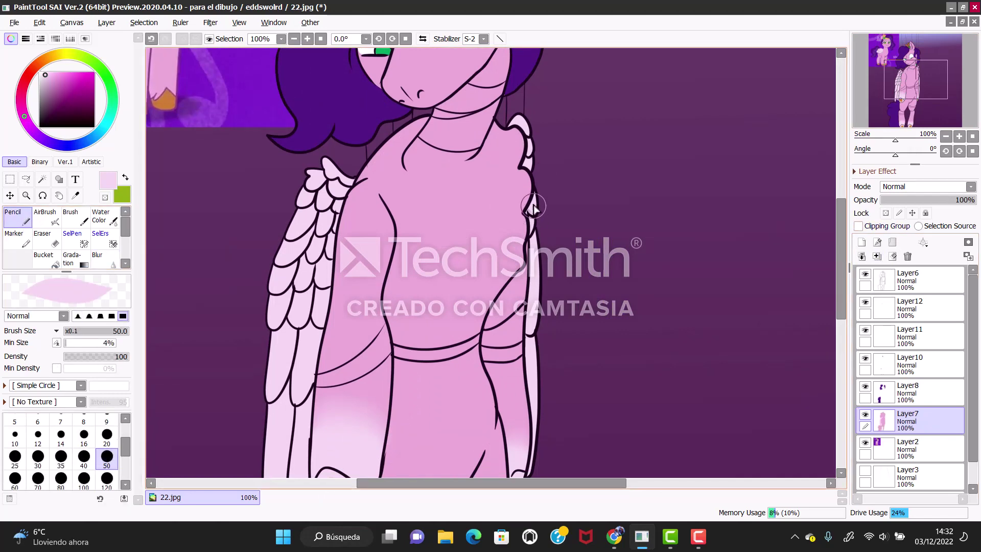
{"action": "left_click", "coordinate": [865, 414]}
{"action": "left_click", "coordinate": [865, 414]}
{"action": "left_click", "coordinate": [865, 386]}
{"action": "left_click", "coordinate": [865, 386]}
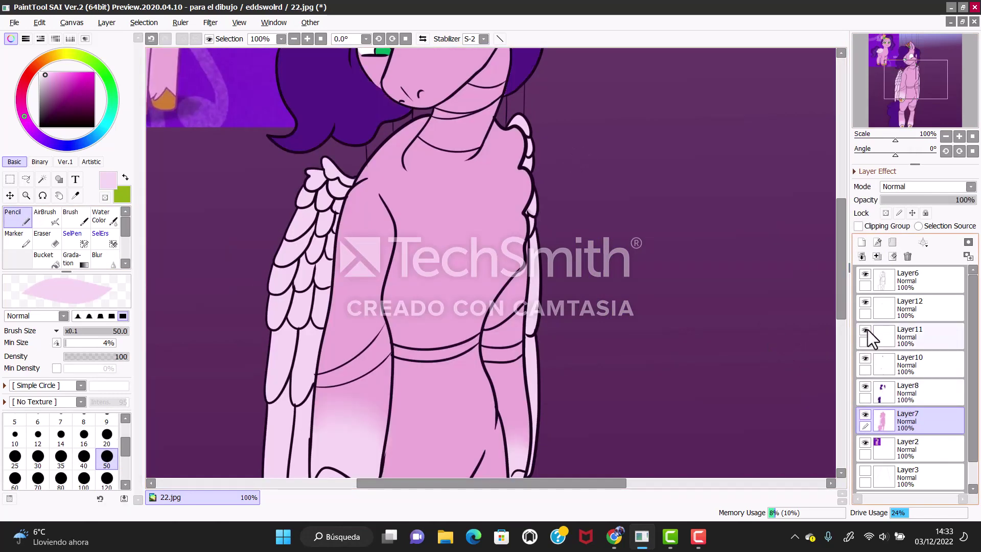
Add a new layer above Layer10 and select the enclosed hoof areas of the line art on Layer6 with the Magic Wand
{"action": "left_click_drag", "start_coordinate": [915, 80], "coordinate": [909, 94]}
{"action": "left_click", "coordinate": [910, 363]}
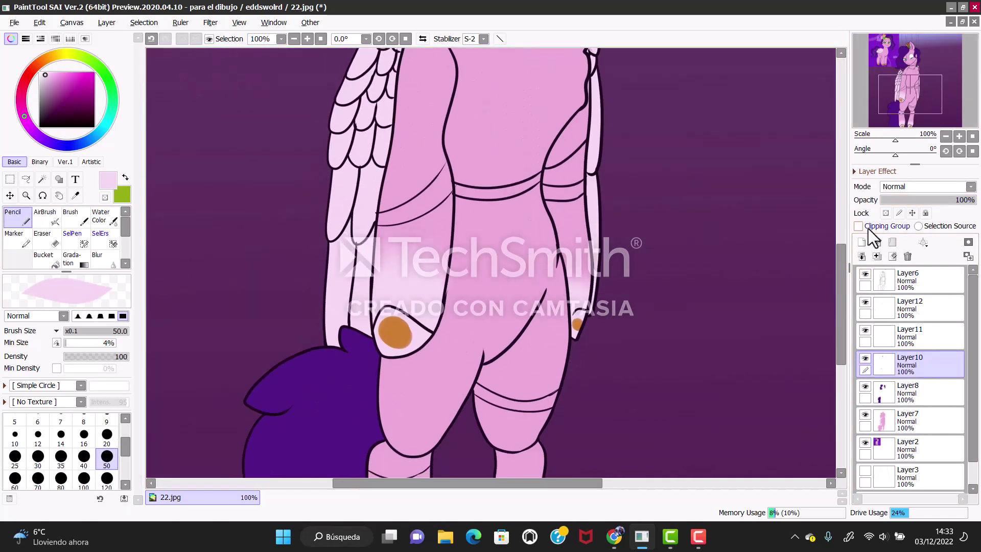
{"action": "left_click", "coordinate": [861, 242]}
{"action": "left_click", "coordinate": [42, 179]}
{"action": "left_click", "coordinate": [909, 280]}
{"action": "left_click", "coordinate": [584, 307]}
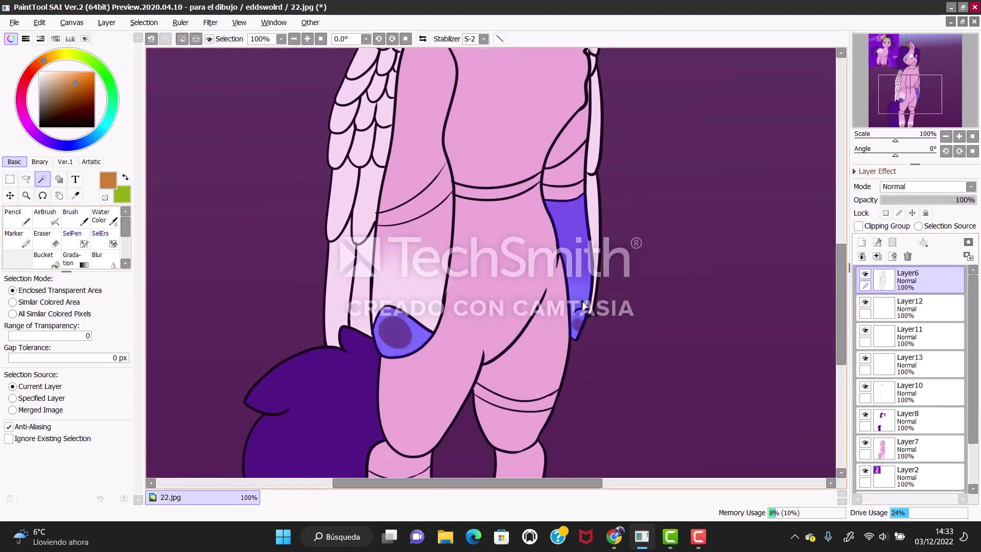
{"action": "key", "text": "ctrl+d"}
{"action": "scroll", "coordinate": [562, 311], "scroll_direction": "down", "scroll_amount": 5}
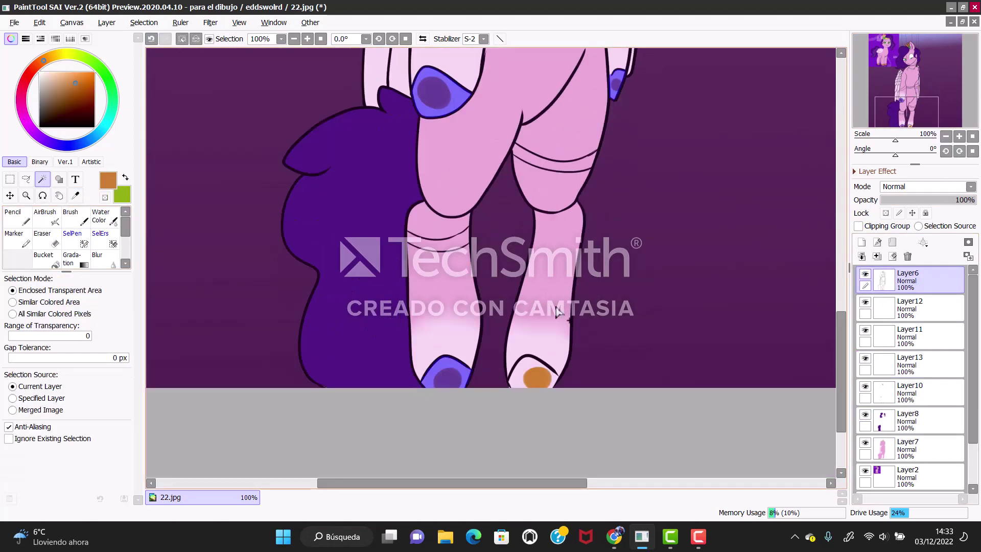
Fill the selected hooves with orange-brown on Layer10 using the Bucket and clear the selection
{"action": "left_click", "coordinate": [43, 258]}
{"action": "left_click", "coordinate": [871, 366]}
{"action": "left_click", "coordinate": [872, 393]}
{"action": "key", "text": "ctrl+d"}
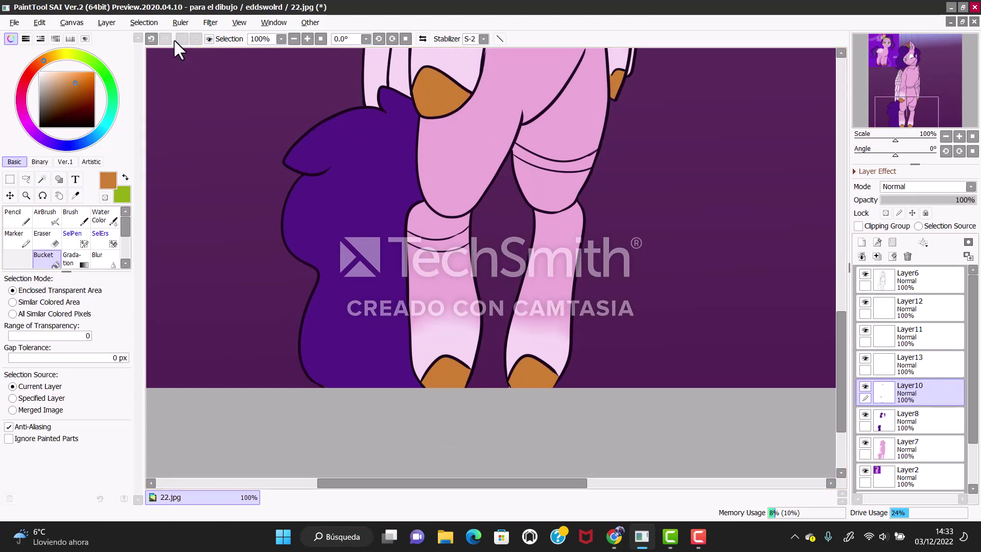
Paint dark green shading over both irises on a new clipping layer above Layer12, using Pencil size 20
{"action": "scroll", "coordinate": [490, 255], "scroll_direction": "up", "scroll_amount": 10}
{"action": "scroll", "coordinate": [490, 255], "scroll_direction": "down", "scroll_amount": 10}
{"action": "scroll", "coordinate": [491, 255], "scroll_direction": "up", "scroll_amount": 10}
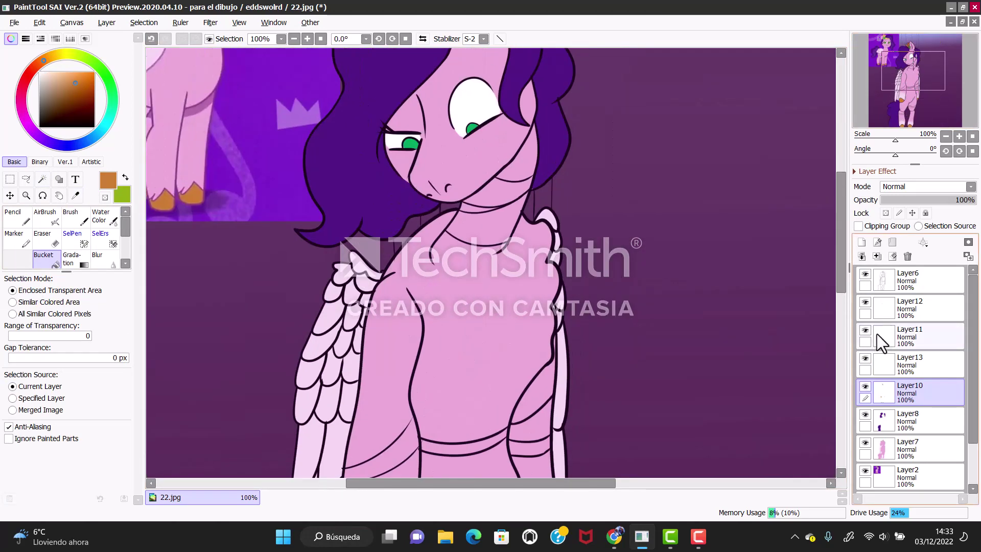
{"action": "left_click", "coordinate": [869, 303]}
{"action": "scroll", "coordinate": [883, 266], "scroll_direction": "up", "scroll_amount": 2}
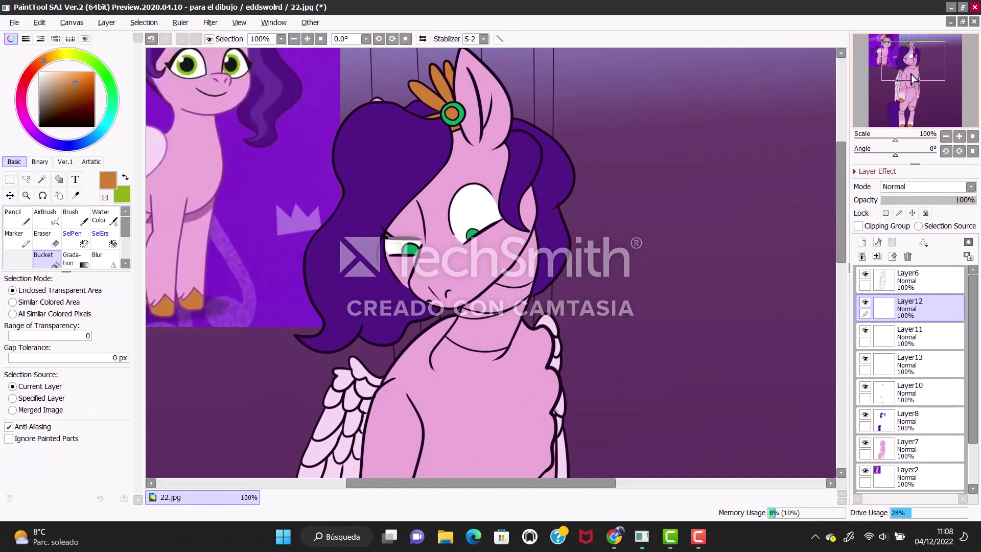
{"action": "left_click_drag", "start_coordinate": [900, 98], "coordinate": [896, 102]}
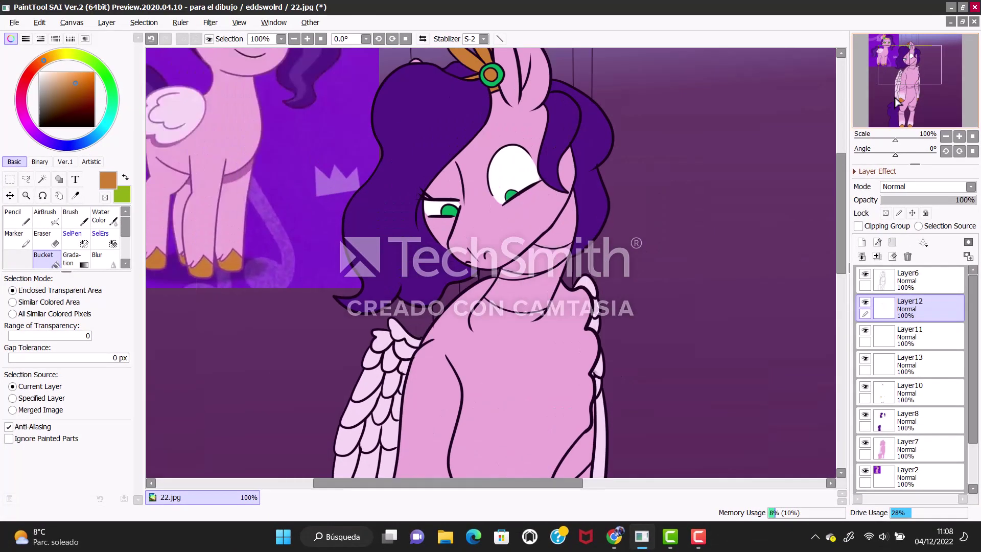
{"action": "scroll", "coordinate": [491, 256], "scroll_direction": "up", "scroll_amount": 4}
{"action": "left_click", "coordinate": [75, 196]}
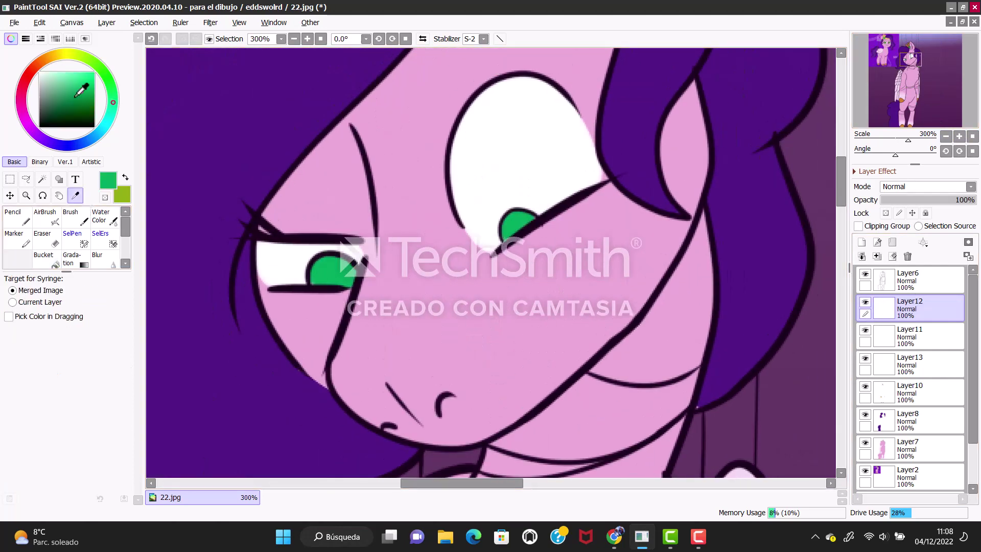
{"action": "left_click", "coordinate": [81, 114]}
{"action": "left_click", "coordinate": [18, 217]}
{"action": "left_click", "coordinate": [861, 241]}
{"action": "left_click", "coordinate": [858, 226]}
{"action": "left_click_drag", "start_coordinate": [315, 265], "coordinate": [339, 280]}
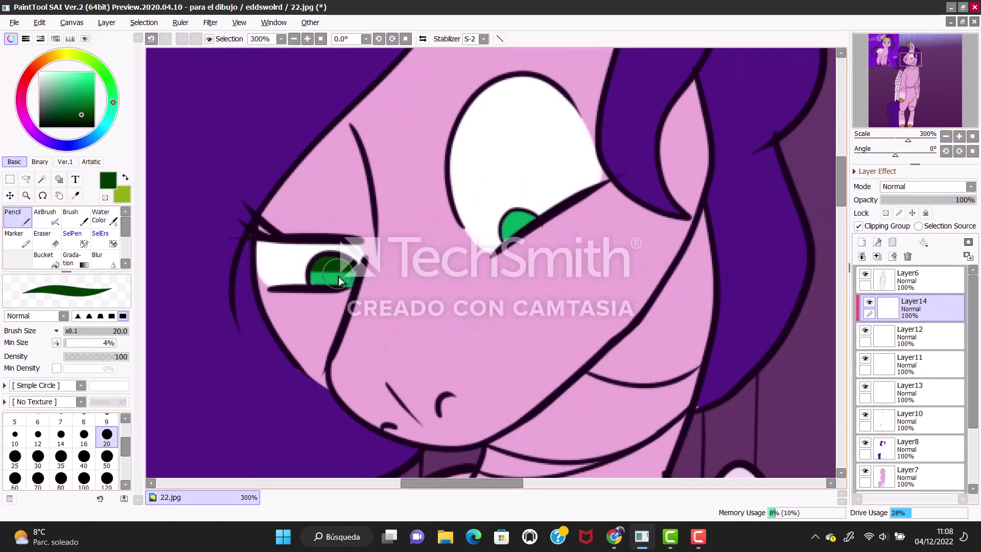
Blend the dark green shading of both irises with Blur at size 9
{"action": "left_click", "coordinate": [101, 260]}
{"action": "key", "text": "bracketleft"}
{"action": "key", "text": "bracketleft"}
{"action": "key", "text": "bracketleft"}
{"action": "key", "text": "bracketleft"}
{"action": "key", "text": "bracketleft"}
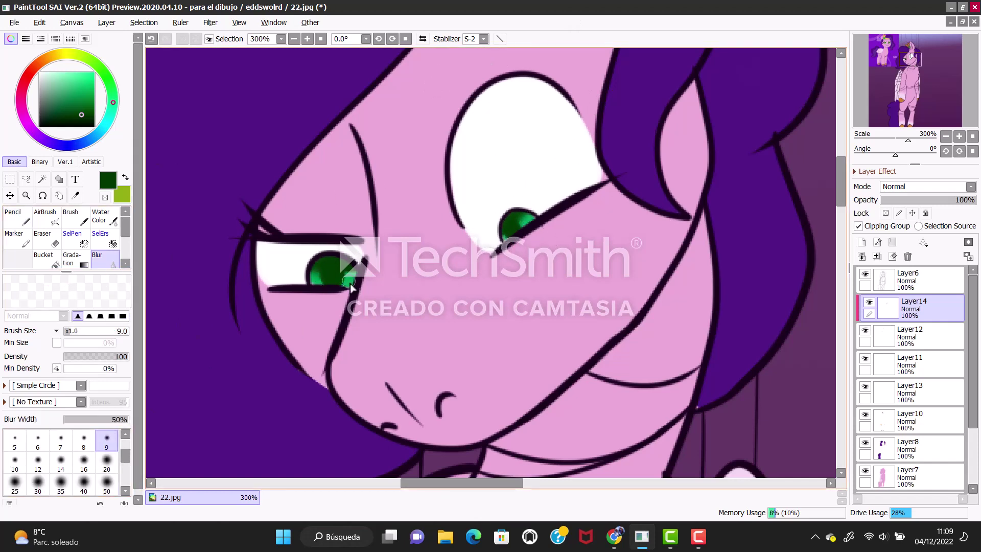
Paint light green highlights on both irises in Shine mode with Pencil size 9 and soften them with Blur
{"action": "key", "text": "n"}
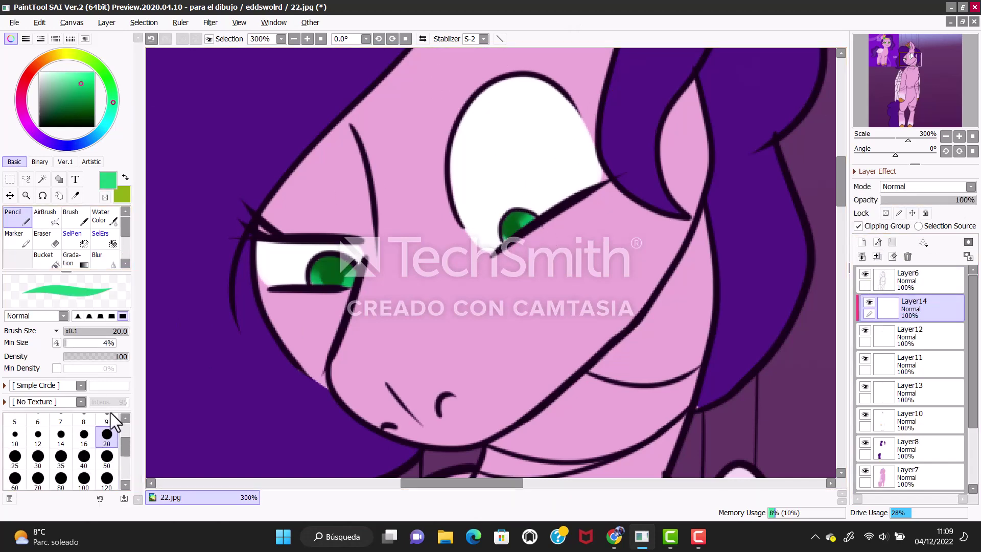
{"action": "left_click", "coordinate": [108, 417]}
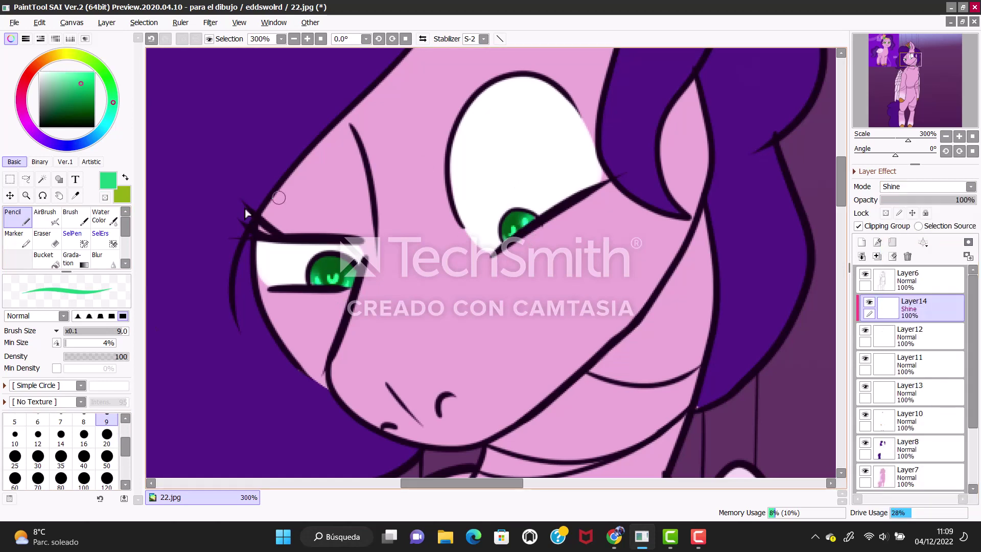
{"action": "key", "text": "b"}
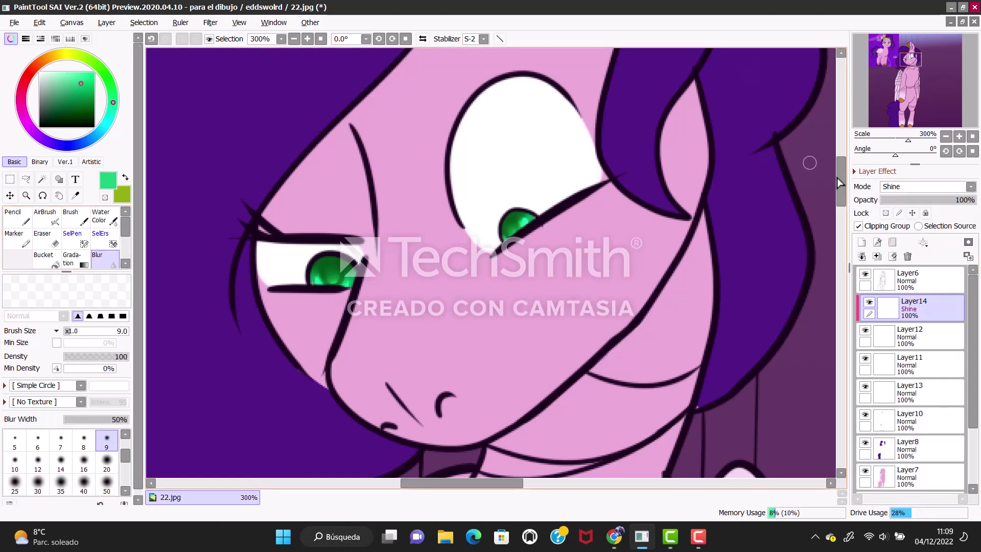
Paint gray reflections on both irises with Pencil size 9 on clipped Layer14 at 36% opacity and soften them with Blur
{"action": "key", "text": "n"}
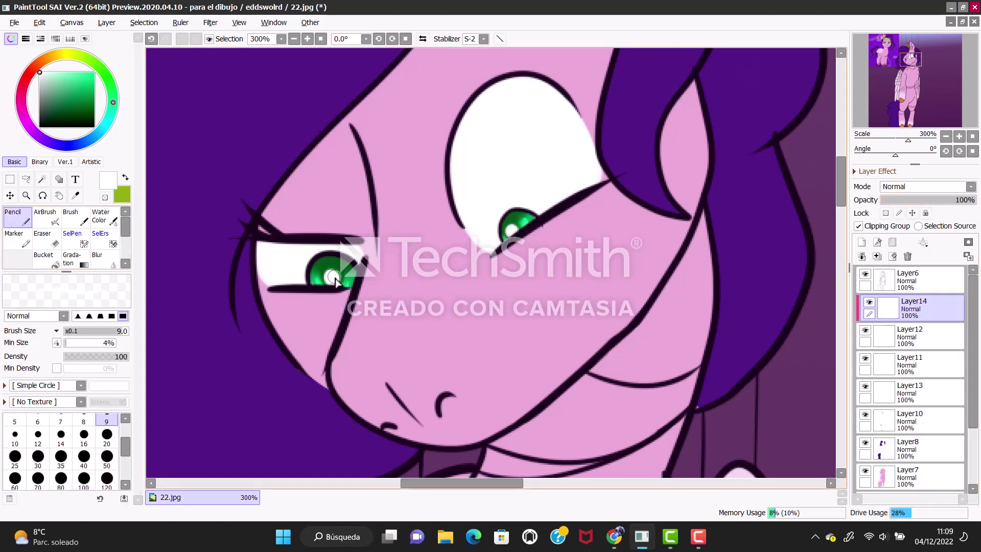
{"action": "left_click", "coordinate": [151, 39]}
{"action": "left_click", "coordinate": [42, 85]}
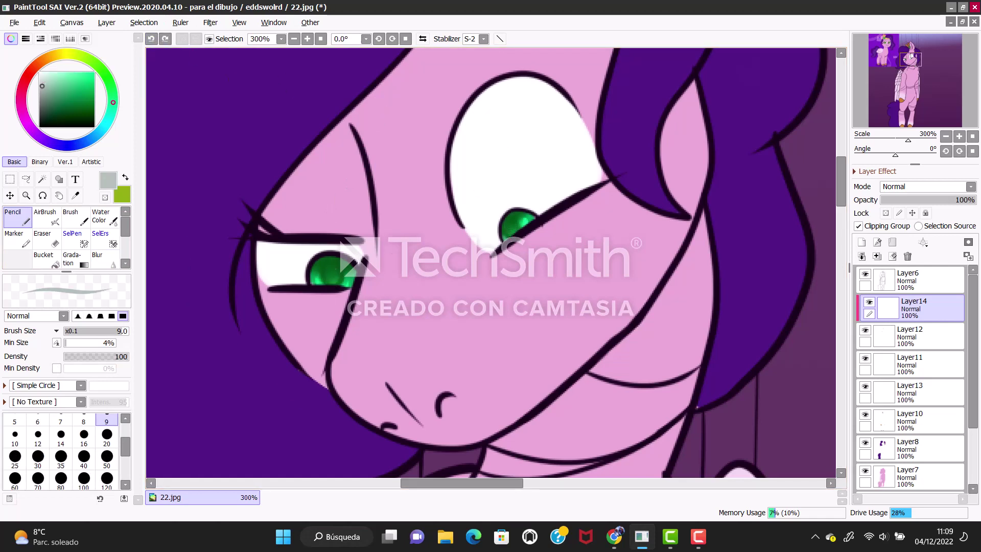
{"action": "key", "text": "ctrl+y"}
{"action": "left_click", "coordinate": [914, 200]}
{"action": "key", "text": "b"}
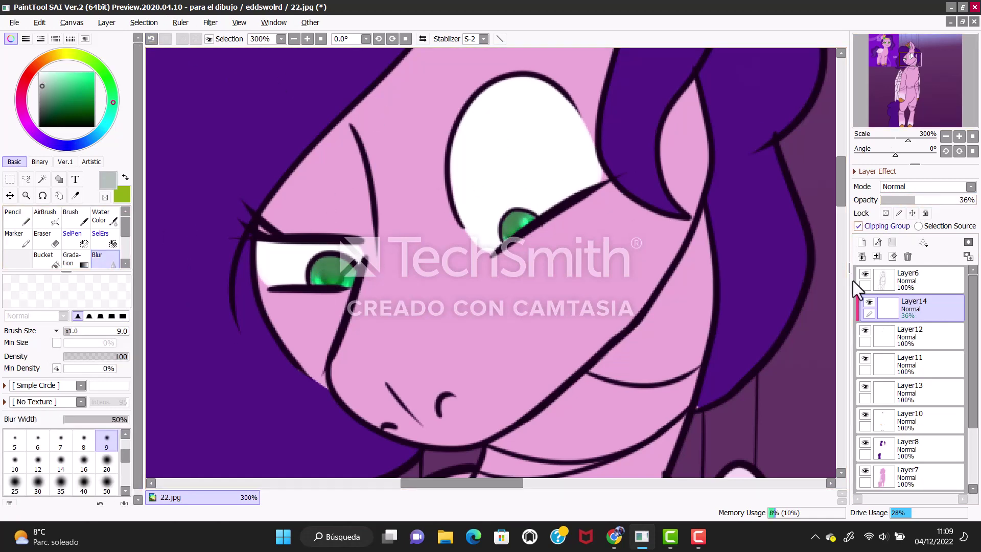
{"action": "key", "text": "ctrl+z"}
Paint near-white reflections on both irises on clipped Layer14 at 28% opacity and soften them with Blur
{"action": "key", "text": "n"}
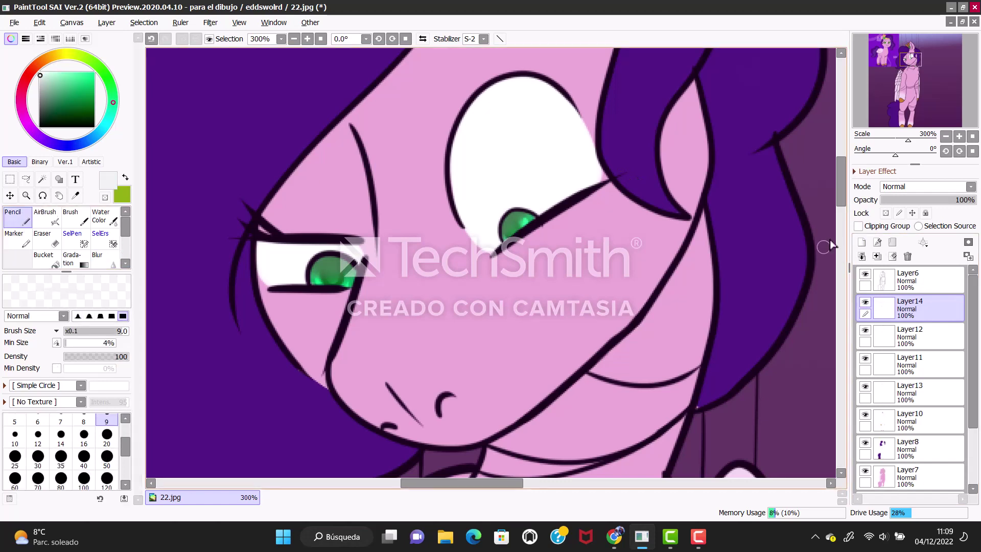
{"action": "key", "text": "ctrl+y"}
{"action": "left_click", "coordinate": [908, 199]}
{"action": "key", "text": "b"}
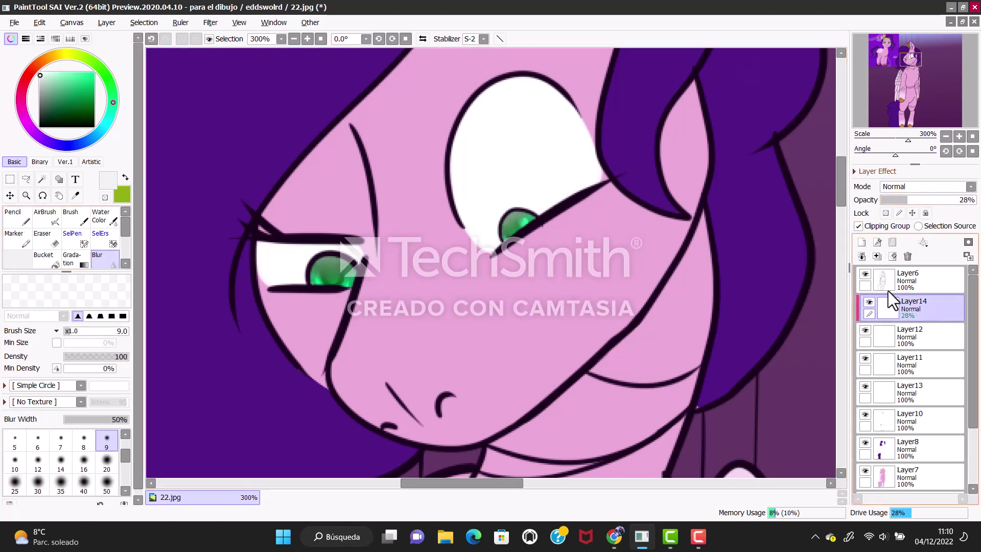
{"action": "key", "text": "ctrl+z"}
Shade the upper whites of both eyes translucent blue on a clipping layer above Layer11 with Pencil size 50, and merge it down
{"action": "mouse_move", "coordinate": [891, 301]}
{"action": "left_mouse_down"}
{"action": "mouse_move", "coordinate": [866, 299]}
{"action": "mouse_move", "coordinate": [865, 335]}
{"action": "left_mouse_up"}
{"action": "left_click", "coordinate": [87, 141]}
{"action": "key", "text": "n"}
{"action": "left_click_drag", "start_coordinate": [266, 255], "coordinate": [306, 260]}
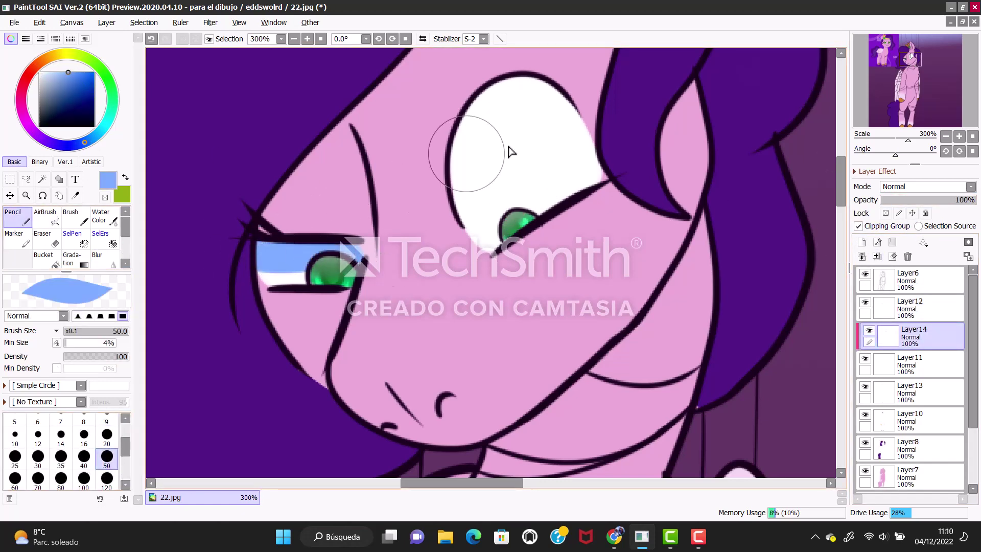
{"action": "left_click_drag", "start_coordinate": [510, 150], "coordinate": [552, 133]}
{"action": "key", "text": "ctrl+e"}
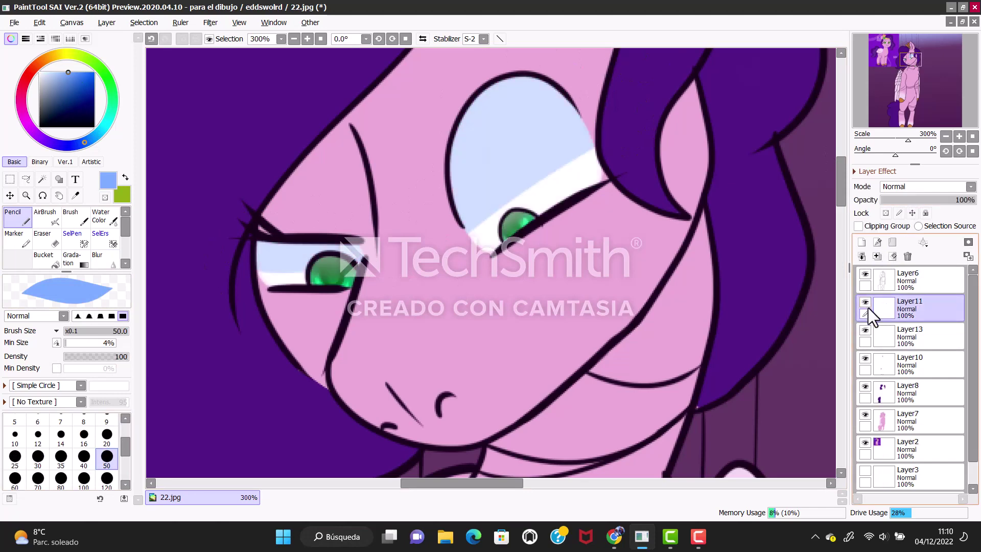
Remove the unused Layer13 and add a new clipping layer above Layer10 for shading the orange parts
{"action": "left_click", "coordinate": [875, 335]}
{"action": "left_click", "coordinate": [865, 330]}
{"action": "key", "text": "Home"}
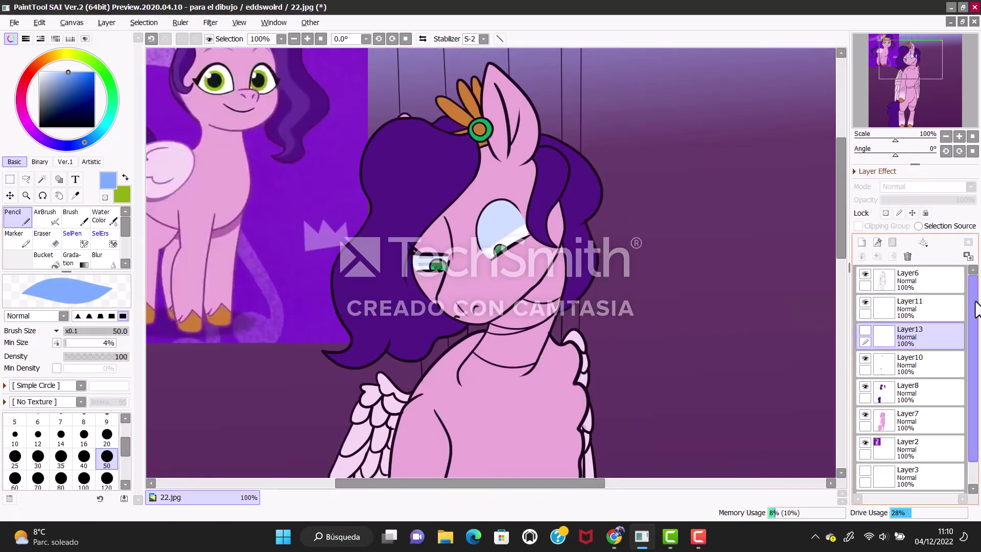
{"action": "key", "text": "minus"}
{"action": "key", "text": "minus"}
{"action": "key", "text": "minus"}
{"action": "left_click", "coordinate": [864, 330]}
{"action": "key", "text": "ctrl+z"}
{"action": "key", "text": "ctrl+z"}
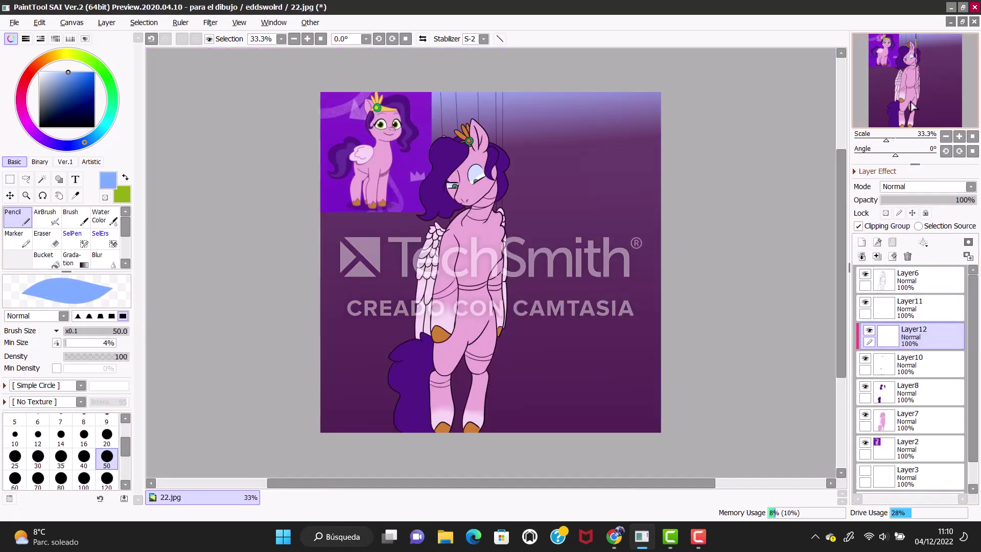
Shade the orange head ornament dark brown on Layer12 with Pencil size 50 and lower the layer's opacity to 33%
{"action": "key", "text": "plus"}
{"action": "key", "text": "plus"}
{"action": "key", "text": "plus"}
{"action": "key", "text": "plus"}
{"action": "key", "text": "plus"}
{"action": "left_click", "coordinate": [429, 138], "text": "alt"}
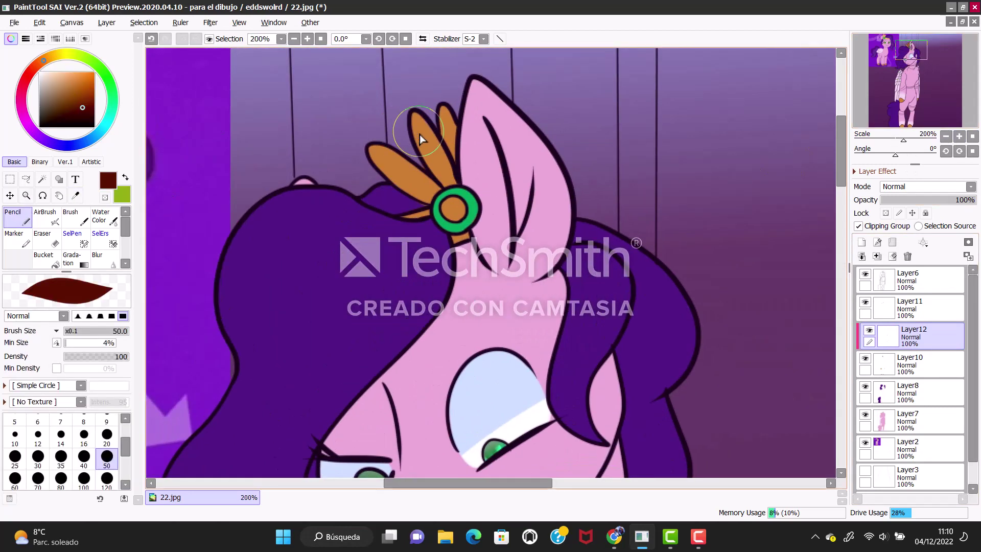
{"action": "mouse_move", "coordinate": [422, 136]}
{"action": "left_mouse_down"}
{"action": "mouse_move", "coordinate": [427, 179]}
{"action": "mouse_move", "coordinate": [477, 204]}
{"action": "mouse_move", "coordinate": [429, 211]}
{"action": "mouse_move", "coordinate": [455, 240]}
{"action": "mouse_move", "coordinate": [445, 148]}
{"action": "mouse_move", "coordinate": [459, 135]}
{"action": "left_mouse_up"}
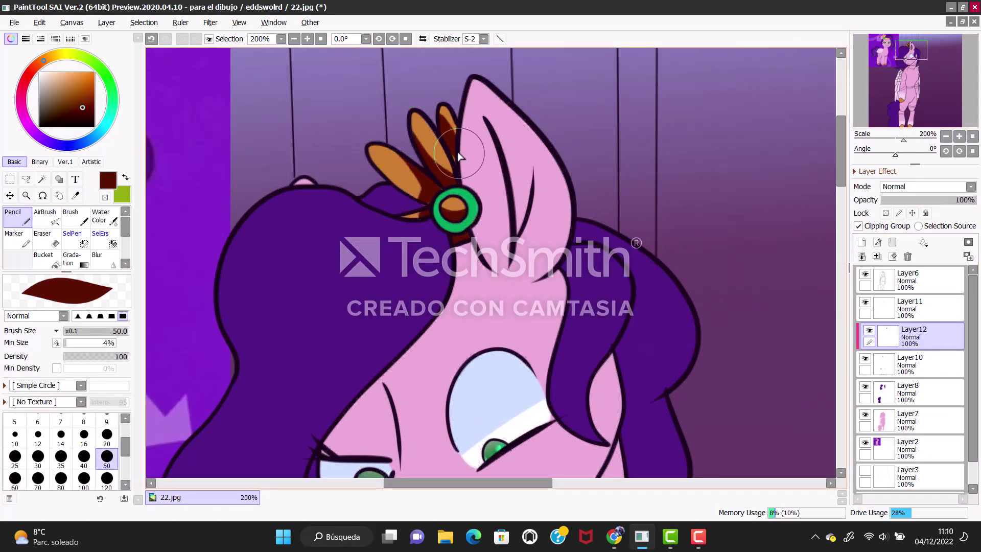
{"action": "left_click", "coordinate": [912, 200]}
Shade the far hand's hoof and the lower edge of the near hand's hoof dark brown on Layer12
{"action": "left_click", "coordinate": [907, 101]}
{"action": "left_click_drag", "start_coordinate": [358, 225], "coordinate": [410, 276]}
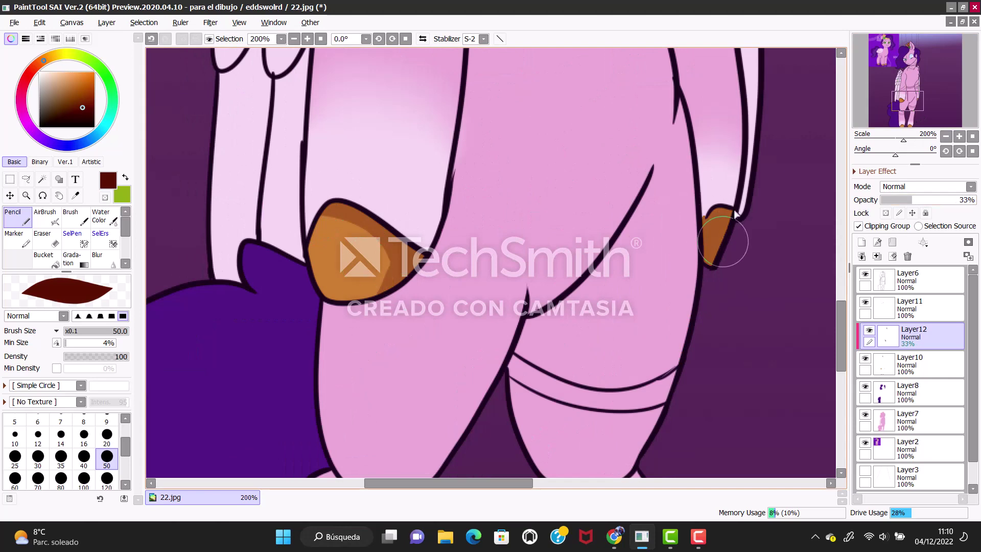
{"action": "left_click_drag", "start_coordinate": [718, 225], "coordinate": [722, 245]}
{"action": "left_click_drag", "start_coordinate": [365, 262], "coordinate": [332, 286]}
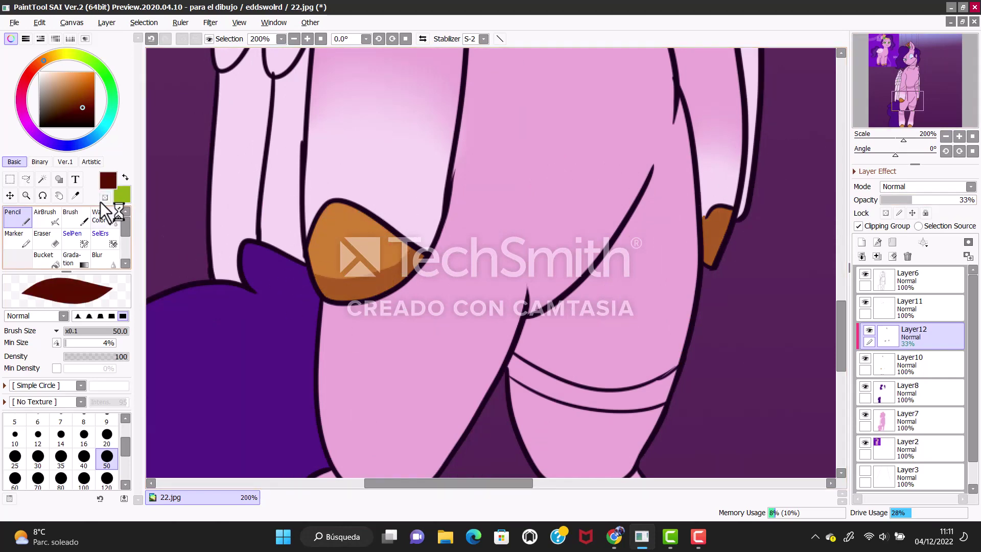
Add a second, deeper brown shade to the head ornament and hooves with Pencil size 20
{"action": "scroll", "coordinate": [356, 171], "scroll_direction": "up", "scroll_amount": 10}
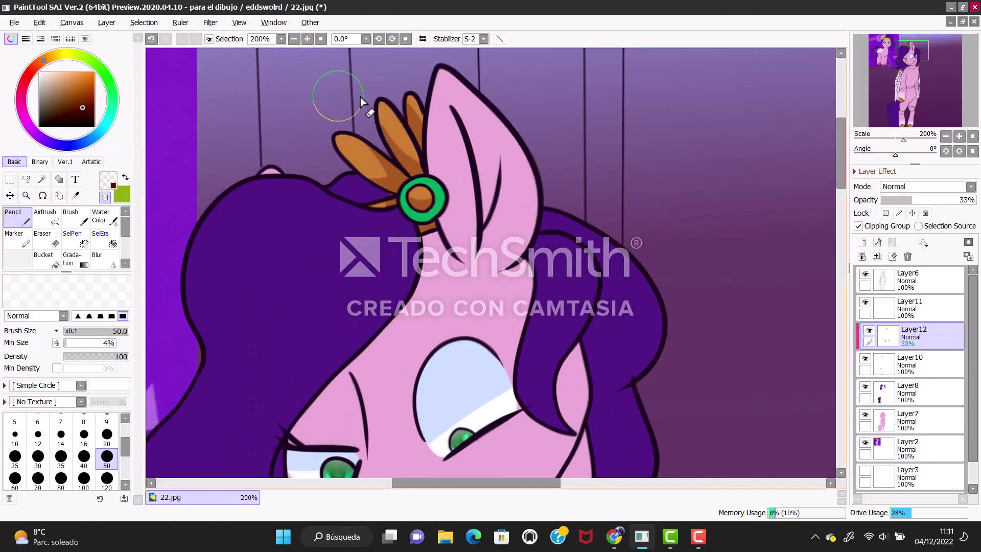
{"action": "key", "text": "ctrl+z"}
{"action": "left_click", "coordinate": [107, 435]}
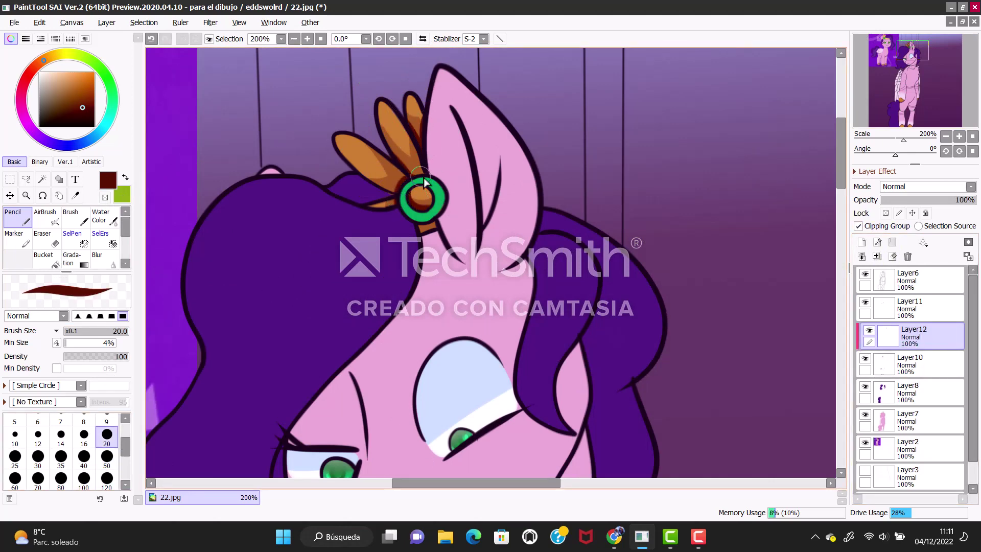
{"action": "scroll", "coordinate": [447, 233], "scroll_direction": "down", "scroll_amount": 15}
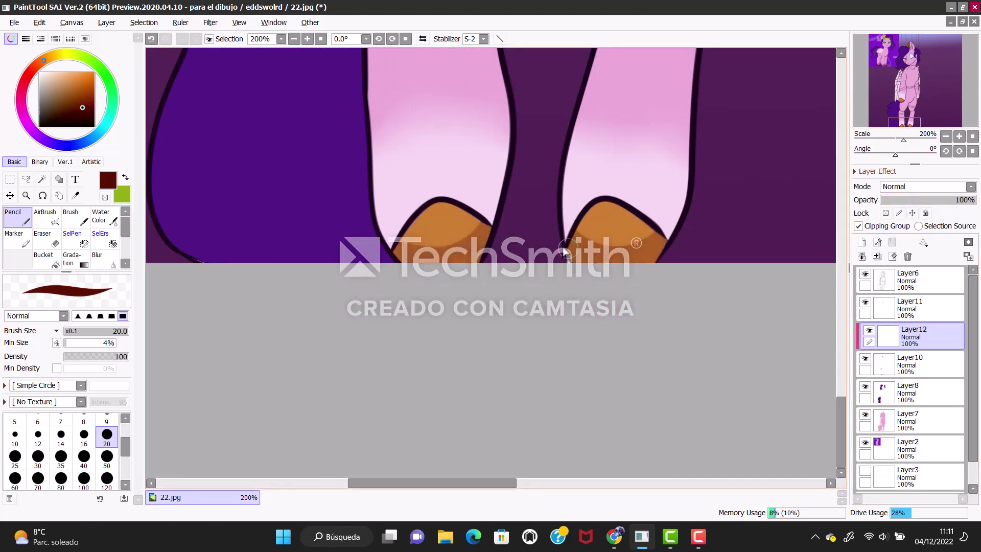
Paint peach highlights on the hooves and head ornament with Layer12 in Shine mode and set its opacity to 23%
{"action": "left_click", "coordinate": [925, 186]}
{"action": "left_click", "coordinate": [915, 288]}
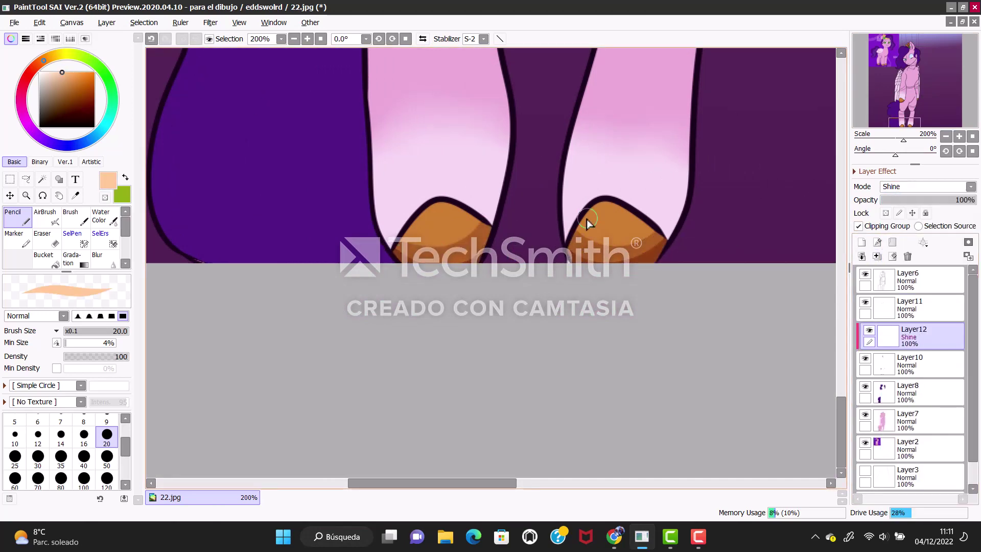
{"action": "scroll", "coordinate": [466, 205], "scroll_direction": "up", "scroll_amount": 5}
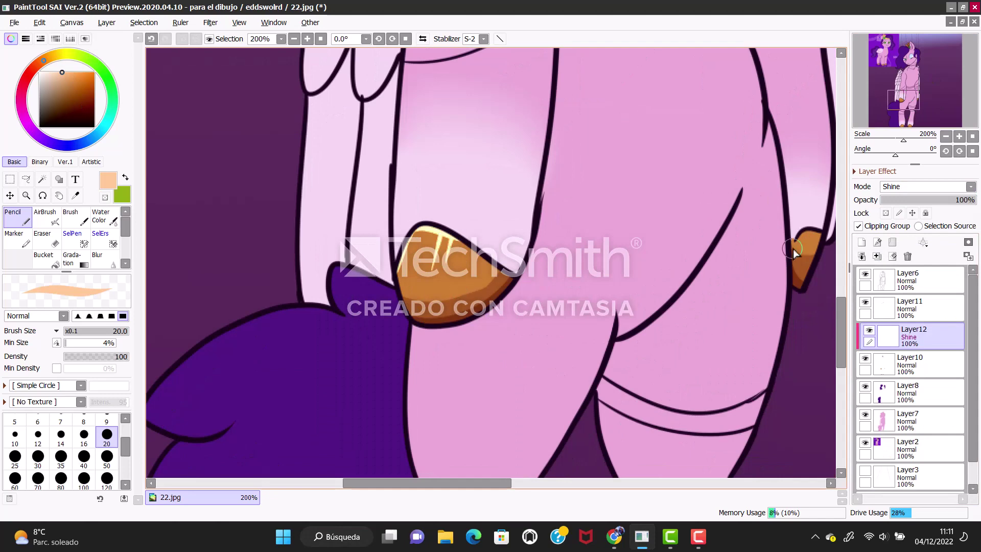
{"action": "scroll", "coordinate": [387, 215], "scroll_direction": "up", "scroll_amount": 10}
{"action": "left_click_drag", "start_coordinate": [389, 225], "coordinate": [384, 195]}
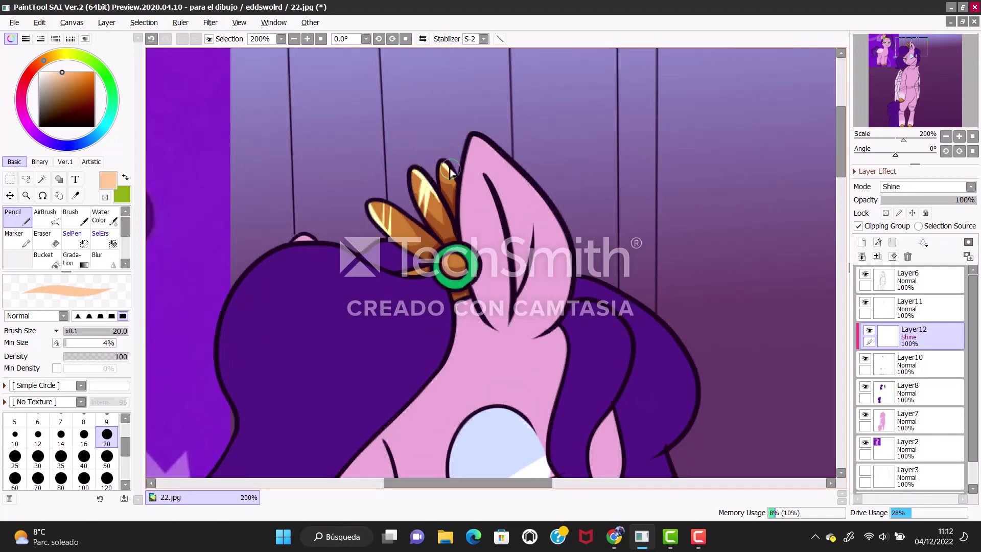
{"action": "left_click_drag", "start_coordinate": [974, 199], "coordinate": [902, 200]}
{"action": "key", "text": "minus"}
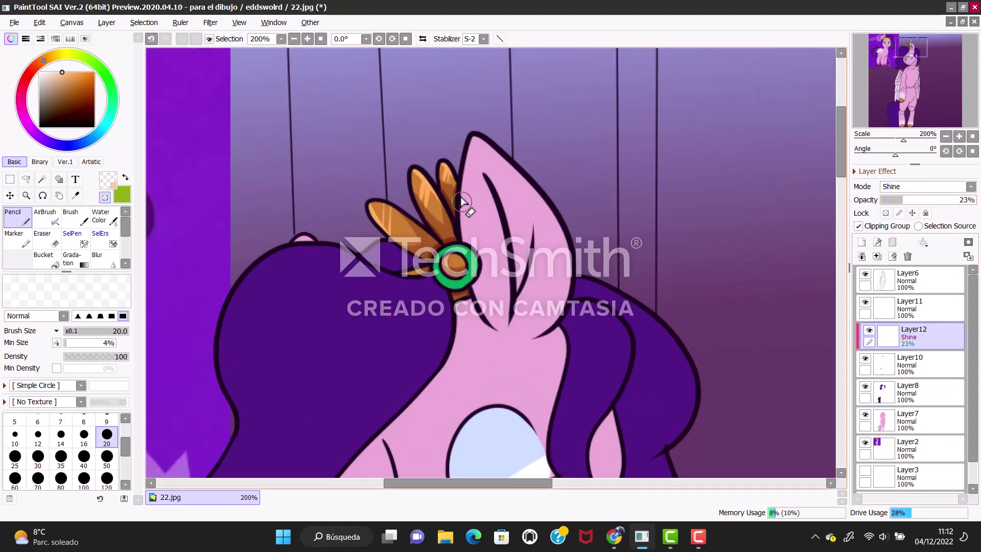
Add fine light peach highlight streaks to the head ornament and hooves on Layer12 in Normal mode with Pencil size 9
{"action": "left_click", "coordinate": [104, 197]}
{"action": "key", "text": "ctrl+z"}
{"action": "key", "text": "ctrl+z"}
{"action": "left_click", "coordinate": [106, 421]}
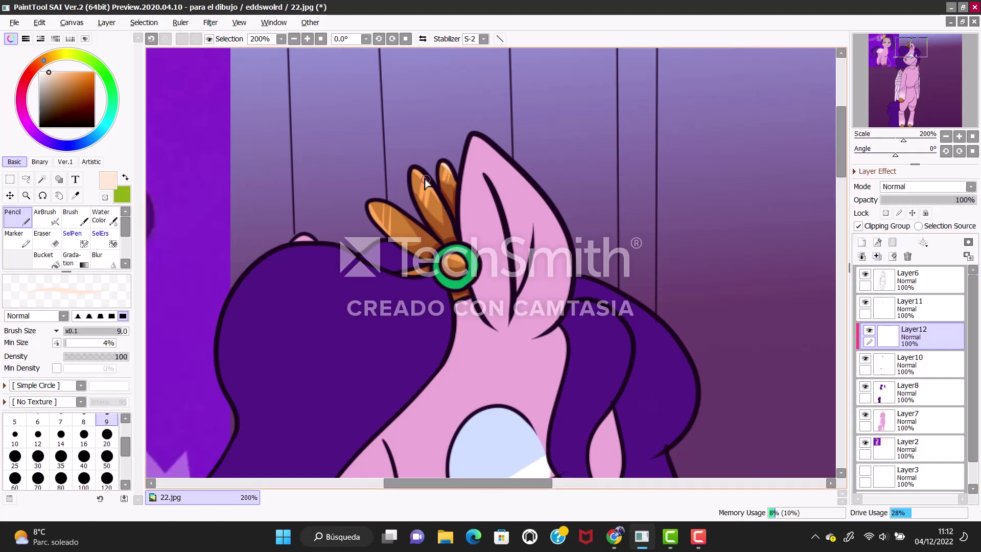
{"action": "scroll", "coordinate": [449, 249], "scroll_direction": "down", "scroll_amount": 15}
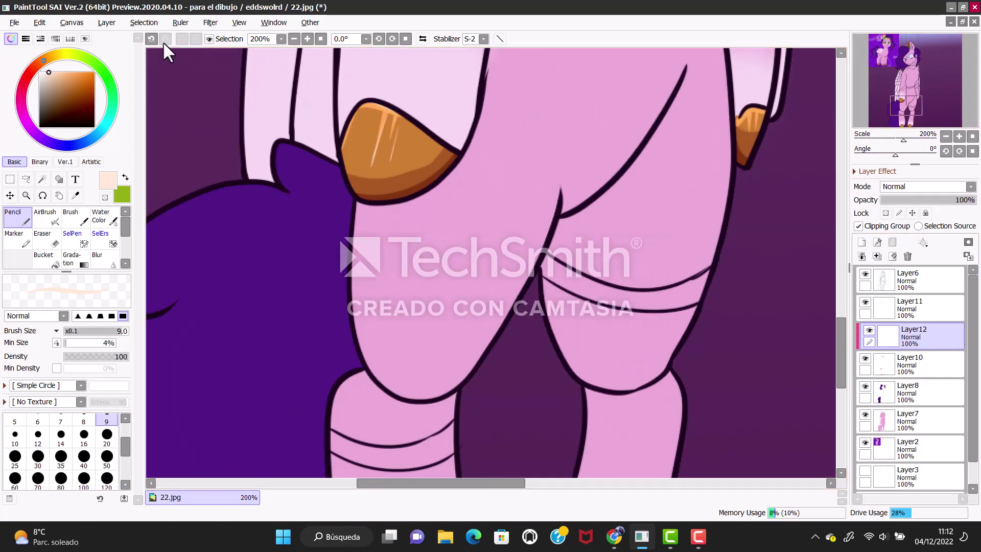
{"action": "scroll", "coordinate": [372, 262], "scroll_direction": "down", "scroll_amount": 5}
{"action": "scroll", "coordinate": [372, 262], "scroll_direction": "up", "scroll_amount": 14}
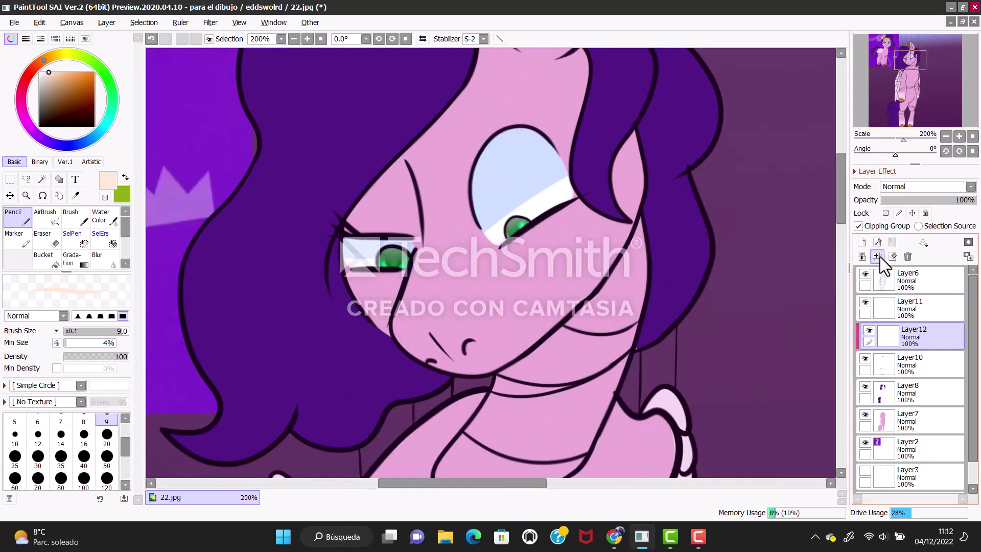
Move Layer12 above Layer11 and shade the lower part of the ornament's green ring dark green
{"action": "left_click_drag", "start_coordinate": [910, 335], "coordinate": [909, 295]}
{"action": "scroll", "coordinate": [460, 230], "scroll_direction": "up", "scroll_amount": 5}
{"action": "key", "text": "x"}
{"action": "left_click", "coordinate": [83, 111]}
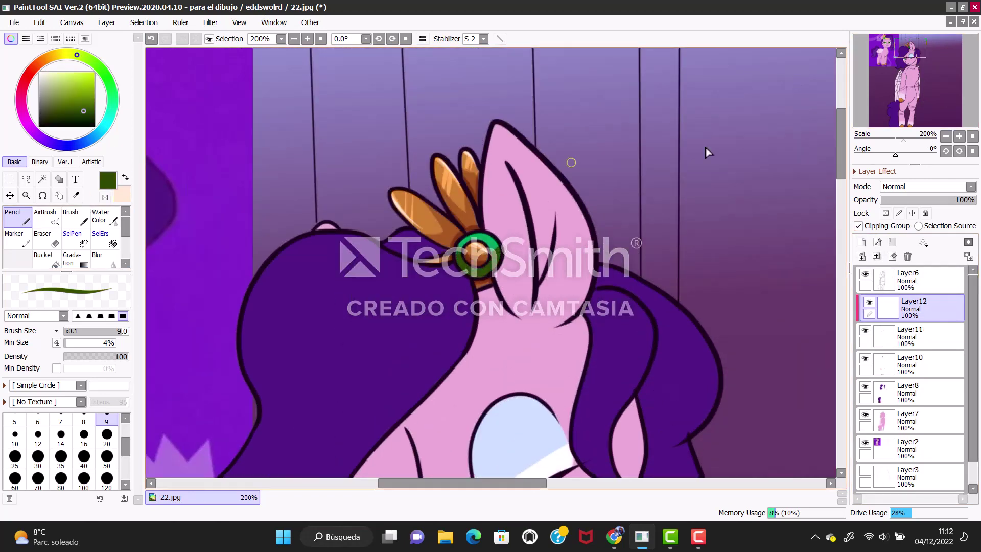
Merge Layer12 and Layer11 down into Layer10
{"action": "left_click", "coordinate": [877, 256]}
{"action": "scroll", "coordinate": [877, 263], "scroll_direction": "down", "scroll_amount": 3}
{"action": "left_click", "coordinate": [876, 256]}
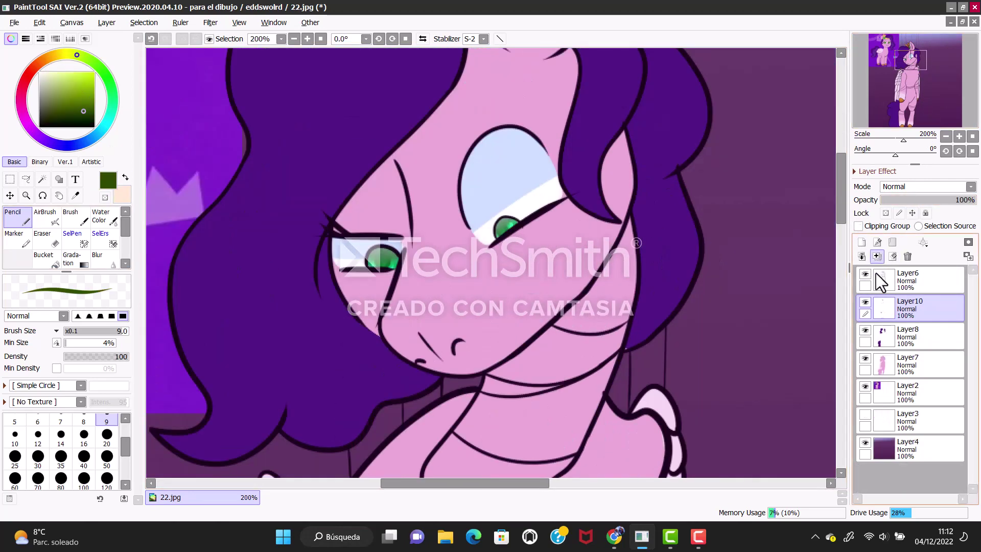
Set up a new Multiply layer clipped to Layer7 and choose a dark magenta Pencil, size 20, for shading the body
{"action": "key", "text": "ctrl+z"}
{"action": "scroll", "coordinate": [490, 255], "scroll_direction": "down", "scroll_amount": 5}
{"action": "scroll", "coordinate": [491, 255], "scroll_direction": "down", "scroll_amount": 5}
{"action": "left_click", "coordinate": [61, 102]}
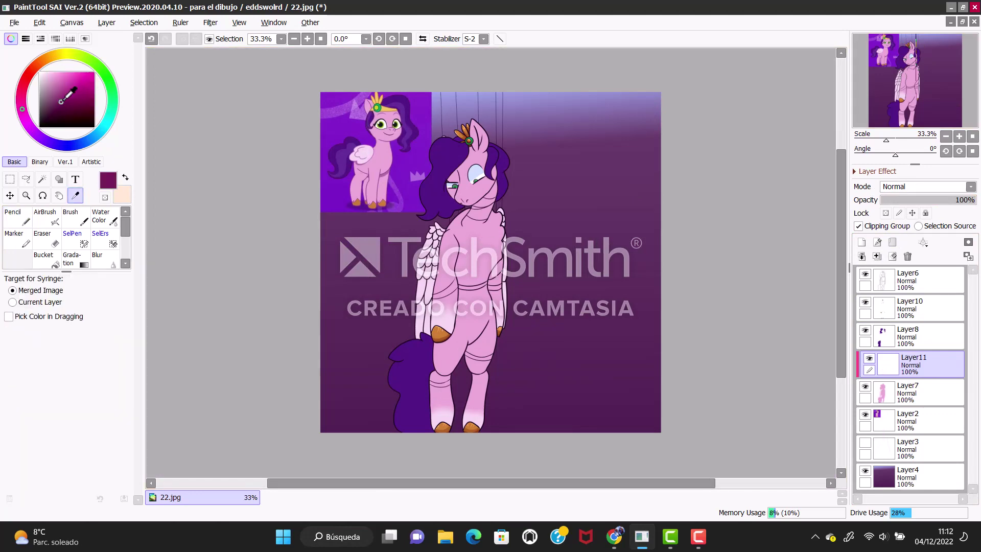
{"action": "left_click", "coordinate": [925, 187]}
{"action": "left_click", "coordinate": [914, 250]}
{"action": "left_click", "coordinate": [12, 215]}
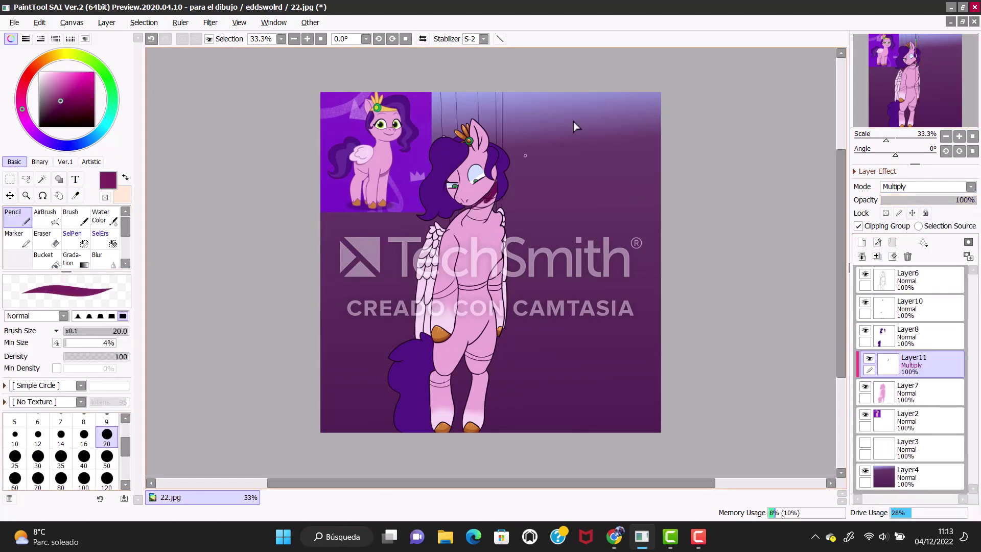
Shade the neck, the underside of the muzzle, the far side of the face and the skin beside the hair dark magenta
{"action": "scroll", "coordinate": [532, 183], "scroll_direction": "up", "scroll_amount": 5}
{"action": "mouse_move", "coordinate": [398, 327]}
{"action": "left_mouse_down"}
{"action": "mouse_move", "coordinate": [506, 297]}
{"action": "mouse_move", "coordinate": [484, 330]}
{"action": "left_mouse_up"}
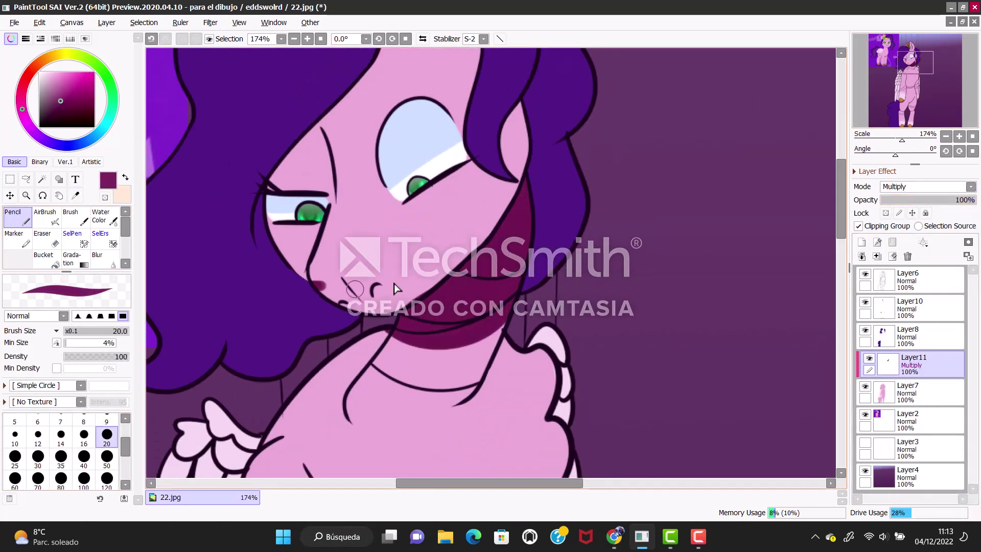
{"action": "mouse_move", "coordinate": [396, 289]}
{"action": "left_mouse_down"}
{"action": "mouse_move", "coordinate": [509, 205]}
{"action": "mouse_move", "coordinate": [407, 276]}
{"action": "left_mouse_up"}
{"action": "mouse_move", "coordinate": [313, 232]}
{"action": "left_mouse_down"}
{"action": "mouse_move", "coordinate": [326, 159]}
{"action": "mouse_move", "coordinate": [323, 173]}
{"action": "left_mouse_up"}
{"action": "mouse_move", "coordinate": [511, 189]}
{"action": "left_mouse_down"}
{"action": "mouse_move", "coordinate": [479, 84]}
{"action": "mouse_move", "coordinate": [484, 252]}
{"action": "mouse_move", "coordinate": [491, 166]}
{"action": "left_mouse_up"}
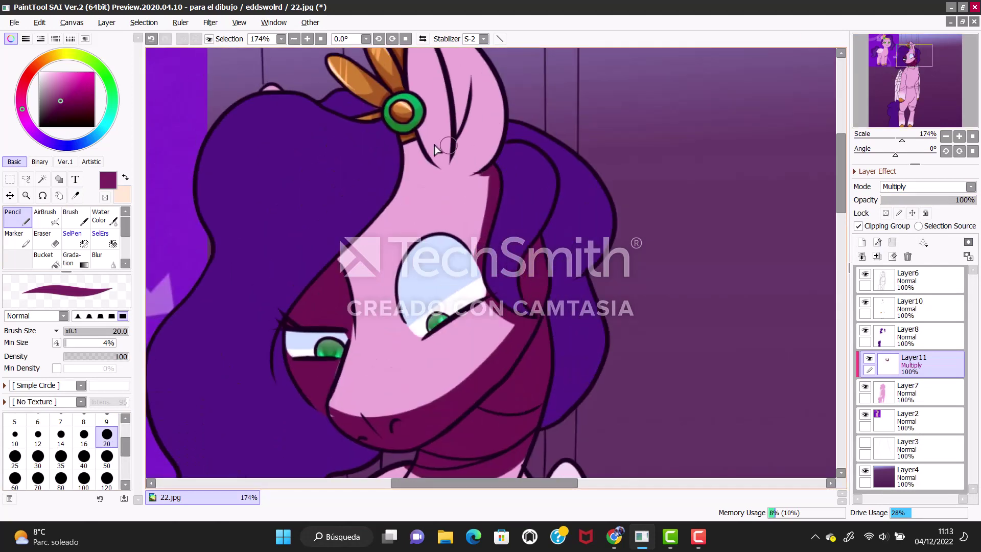
Shade the base and inside of the ear and the cheek below the large eye dark magenta
{"action": "mouse_move", "coordinate": [411, 151]}
{"action": "left_mouse_down"}
{"action": "mouse_move", "coordinate": [491, 125]}
{"action": "mouse_move", "coordinate": [424, 171]}
{"action": "left_mouse_up"}
{"action": "left_click_drag", "start_coordinate": [445, 127], "coordinate": [472, 286]}
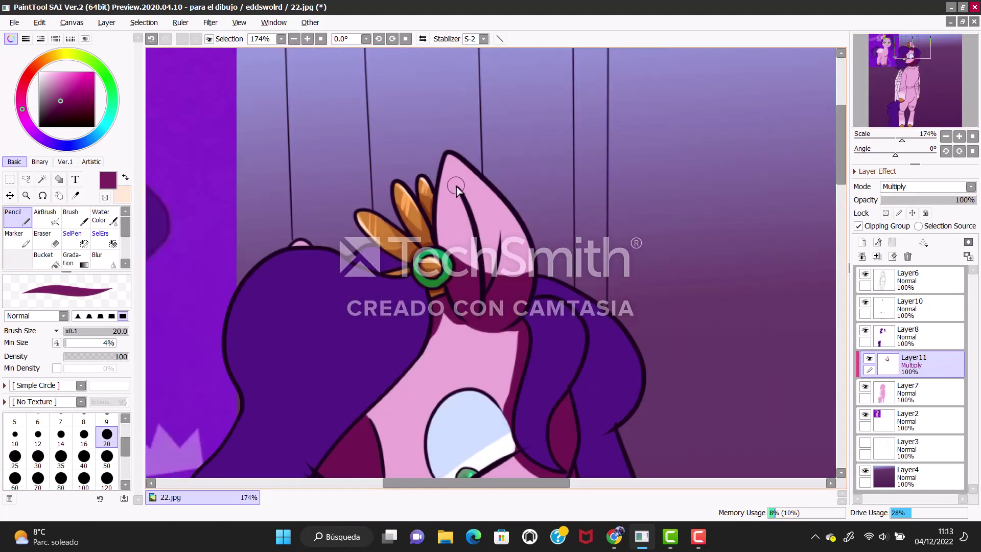
{"action": "mouse_move", "coordinate": [457, 192]}
{"action": "left_mouse_down"}
{"action": "mouse_move", "coordinate": [492, 248]}
{"action": "mouse_move", "coordinate": [494, 233]}
{"action": "mouse_move", "coordinate": [438, 228]}
{"action": "mouse_move", "coordinate": [510, 265]}
{"action": "left_mouse_up"}
{"action": "scroll", "coordinate": [582, 179], "scroll_direction": "down", "scroll_amount": 5}
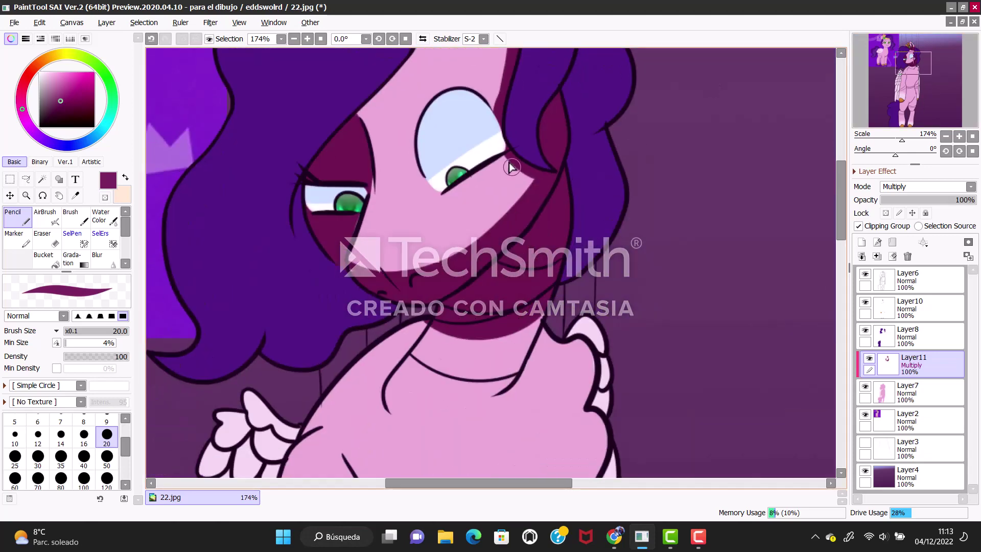
{"action": "mouse_move", "coordinate": [510, 162]}
{"action": "left_mouse_down"}
{"action": "mouse_move", "coordinate": [526, 205]}
{"action": "mouse_move", "coordinate": [511, 192]}
{"action": "left_mouse_up"}
Paint shadows on the neck folds and shoulder, and outline the shadow areas on the near arm and torso
{"action": "scroll", "coordinate": [514, 192], "scroll_direction": "down", "scroll_amount": 5}
{"action": "left_click_drag", "start_coordinate": [455, 69], "coordinate": [424, 159]}
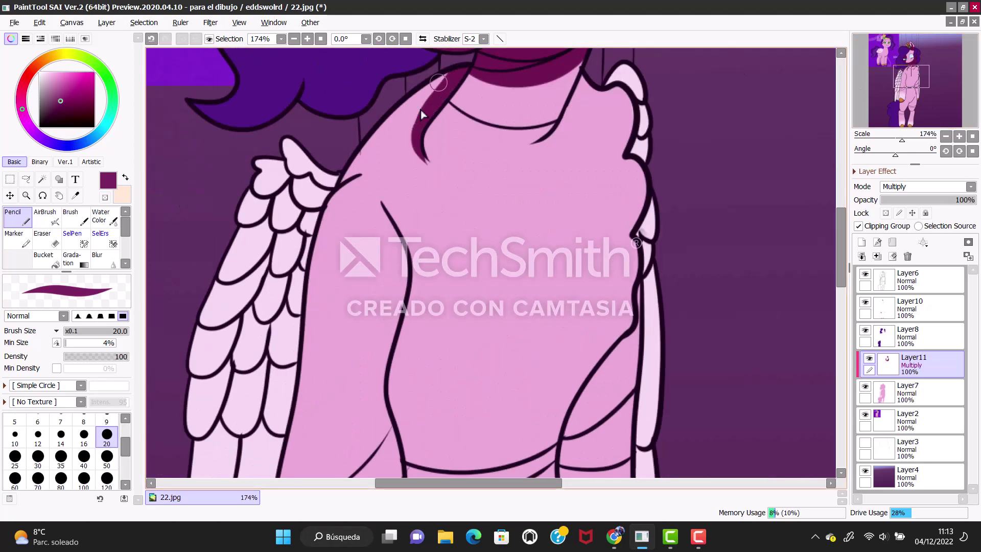
{"action": "left_click_drag", "start_coordinate": [608, 77], "coordinate": [567, 138]}
{"action": "scroll", "coordinate": [587, 153], "scroll_direction": "down", "scroll_amount": 3}
{"action": "mouse_move", "coordinate": [307, 350]}
{"action": "left_mouse_down"}
{"action": "mouse_move", "coordinate": [308, 379]}
{"action": "mouse_move", "coordinate": [393, 322]}
{"action": "left_mouse_up"}
{"action": "mouse_move", "coordinate": [388, 142]}
{"action": "left_mouse_down"}
{"action": "mouse_move", "coordinate": [511, 441]}
{"action": "mouse_move", "coordinate": [608, 307]}
{"action": "left_mouse_up"}
Shade the far wing, widen the shadow between torso and near arm, and outline the shadow on the far arm
{"action": "left_click_drag", "start_coordinate": [643, 171], "coordinate": [633, 56]}
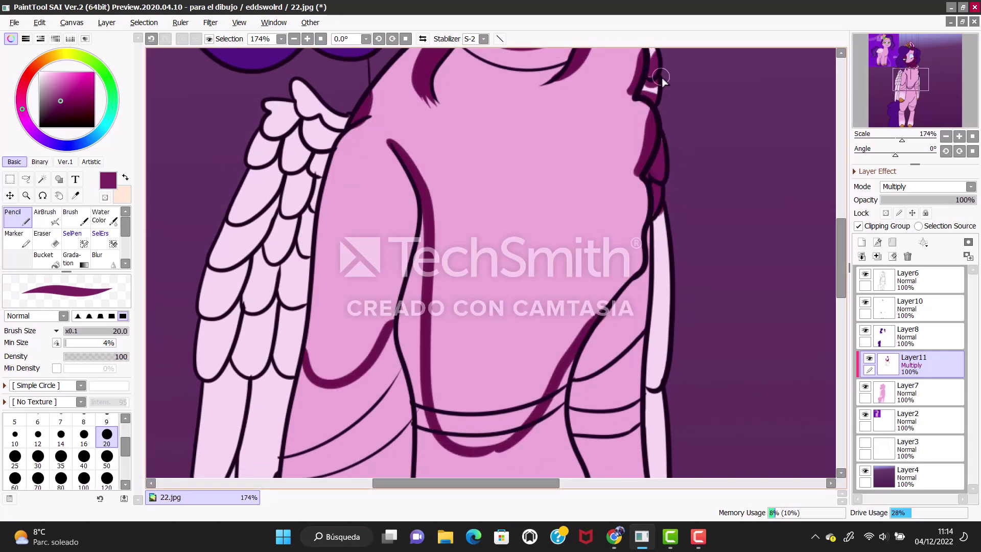
{"action": "mouse_move", "coordinate": [438, 219]}
{"action": "left_mouse_down"}
{"action": "mouse_move", "coordinate": [408, 340]}
{"action": "mouse_move", "coordinate": [418, 429]}
{"action": "left_mouse_up"}
{"action": "scroll", "coordinate": [659, 127], "scroll_direction": "down", "scroll_amount": 3}
{"action": "left_click_drag", "start_coordinate": [658, 93], "coordinate": [664, 230]}
{"action": "left_click_drag", "start_coordinate": [657, 138], "coordinate": [575, 263]}
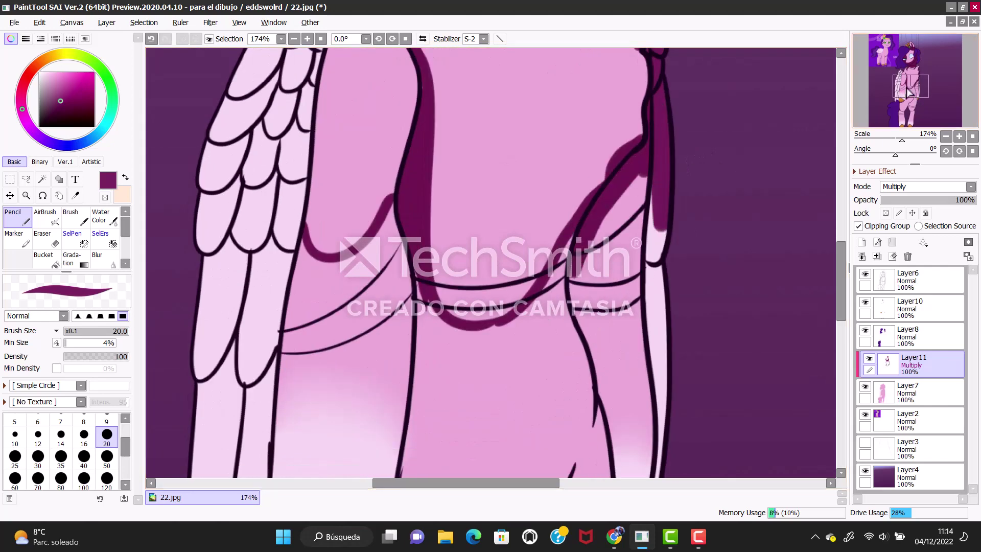
Outline the shadow areas along the forearms, the far wing and across the upper thighs
{"action": "scroll", "coordinate": [577, 261], "scroll_direction": "down", "scroll_amount": 3}
{"action": "left_click_drag", "start_coordinate": [320, 82], "coordinate": [288, 393]}
{"action": "left_click_drag", "start_coordinate": [659, 59], "coordinate": [654, 156]}
{"action": "mouse_move", "coordinate": [664, 89]}
{"action": "left_mouse_down"}
{"action": "mouse_move", "coordinate": [664, 240]}
{"action": "mouse_move", "coordinate": [626, 409]}
{"action": "mouse_move", "coordinate": [618, 158]}
{"action": "mouse_move", "coordinate": [353, 143]}
{"action": "left_mouse_up"}
Fill the outlined shadows on the arms, lower torso and hips with dark magenta and touch up the torso's shadow edge
{"action": "scroll", "coordinate": [587, 255], "scroll_direction": "down", "scroll_amount": 3}
{"action": "scroll", "coordinate": [460, 230], "scroll_direction": "up", "scroll_amount": 8}
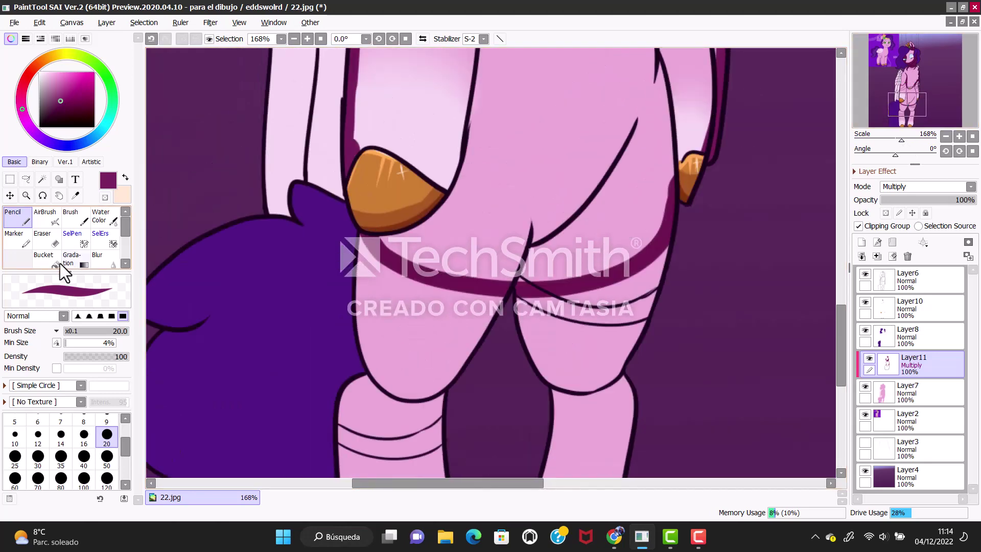
{"action": "left_click", "coordinate": [43, 258]}
{"action": "left_click", "coordinate": [23, 224]}
{"action": "left_click_drag", "start_coordinate": [664, 153], "coordinate": [662, 230]}
{"action": "scroll", "coordinate": [746, 107], "scroll_direction": "up", "scroll_amount": 3}
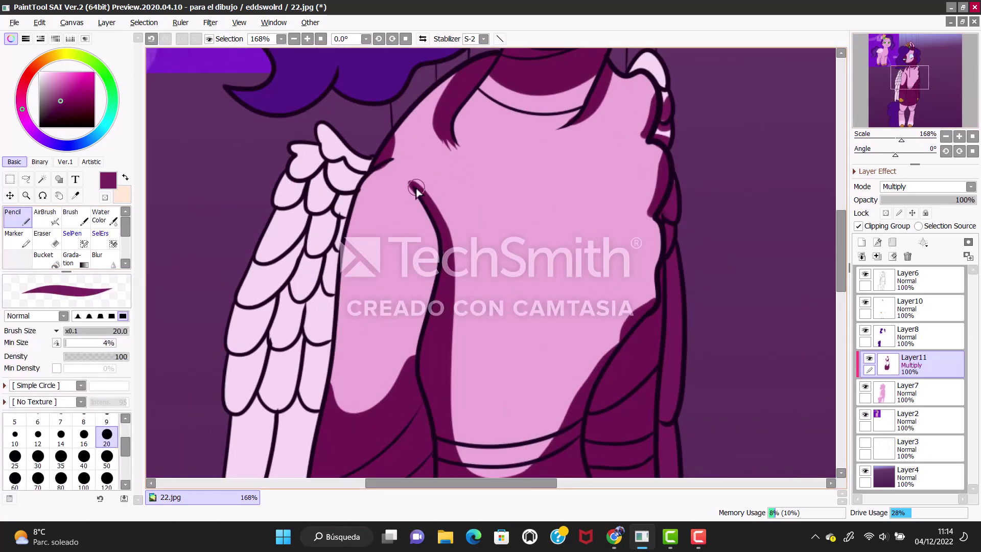
{"action": "mouse_move", "coordinate": [411, 182]}
{"action": "left_mouse_down"}
{"action": "mouse_move", "coordinate": [452, 422]}
{"action": "mouse_move", "coordinate": [475, 480]}
{"action": "left_mouse_up"}
{"action": "scroll", "coordinate": [584, 446], "scroll_direction": "up", "scroll_amount": 5}
Shade the inner far thigh, the areas below the knees and the lower legs dark magenta with Pencil size 120
{"action": "scroll", "coordinate": [405, 281], "scroll_direction": "down", "scroll_amount": 10}
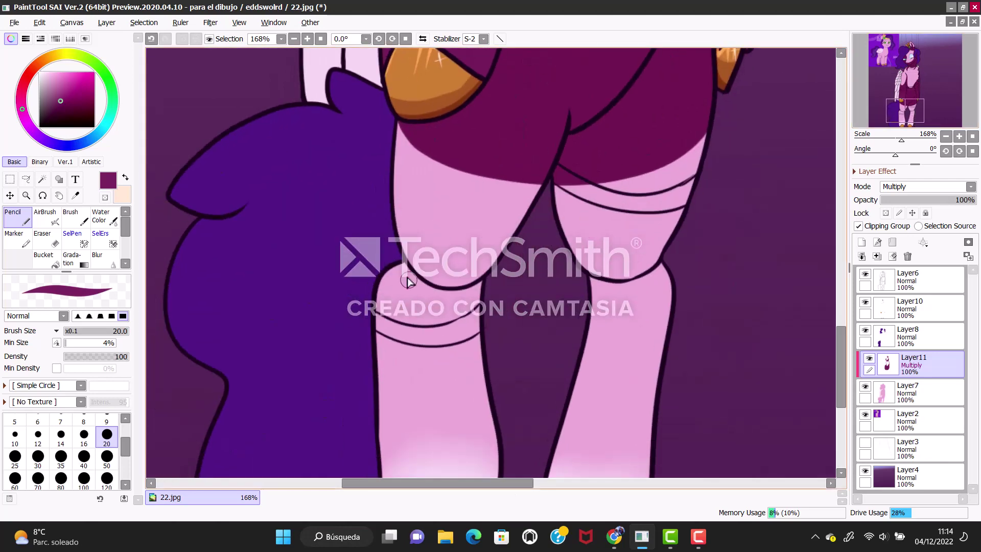
{"action": "left_click", "coordinate": [897, 140]}
{"action": "left_click_drag", "start_coordinate": [897, 141], "coordinate": [895, 141]}
{"action": "left_click", "coordinate": [107, 478]}
{"action": "mouse_move", "coordinate": [511, 286]}
{"action": "left_mouse_down"}
{"action": "mouse_move", "coordinate": [448, 413]}
{"action": "mouse_move", "coordinate": [482, 450]}
{"action": "left_mouse_up"}
{"action": "key", "text": "e"}
{"action": "left_click_drag", "start_coordinate": [414, 317], "coordinate": [414, 378]}
{"action": "key", "text": "e"}
{"action": "mouse_move", "coordinate": [588, 184]}
{"action": "left_mouse_down"}
{"action": "mouse_move", "coordinate": [551, 230]}
{"action": "mouse_move", "coordinate": [561, 287]}
{"action": "mouse_move", "coordinate": [603, 327]}
{"action": "mouse_move", "coordinate": [606, 410]}
{"action": "mouse_move", "coordinate": [562, 444]}
{"action": "left_mouse_up"}
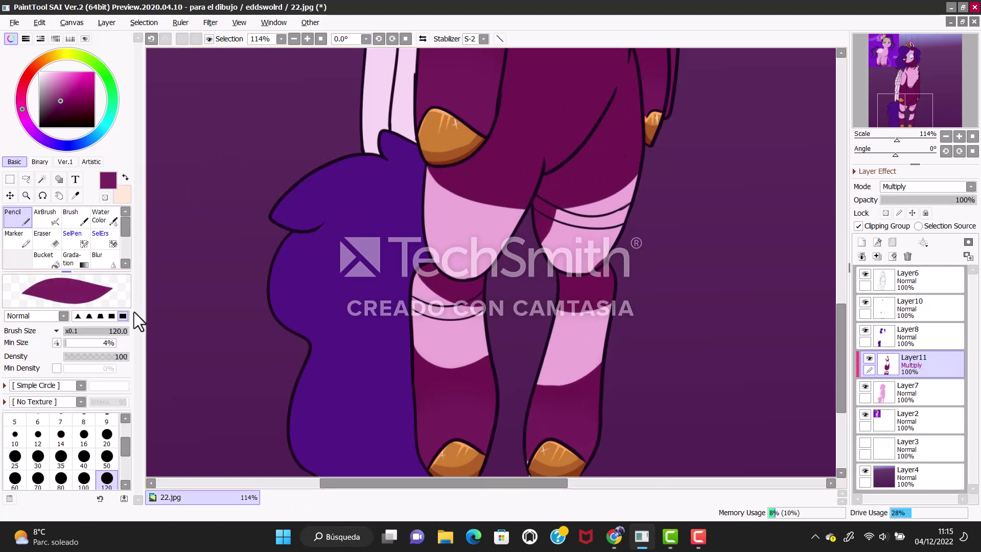
Shade the overlapping feathers of the near wing dark magenta with Pencil size 20, erasing excess between them
{"action": "left_click", "coordinate": [107, 434]}
{"action": "left_click_drag", "start_coordinate": [907, 54], "coordinate": [916, 95]}
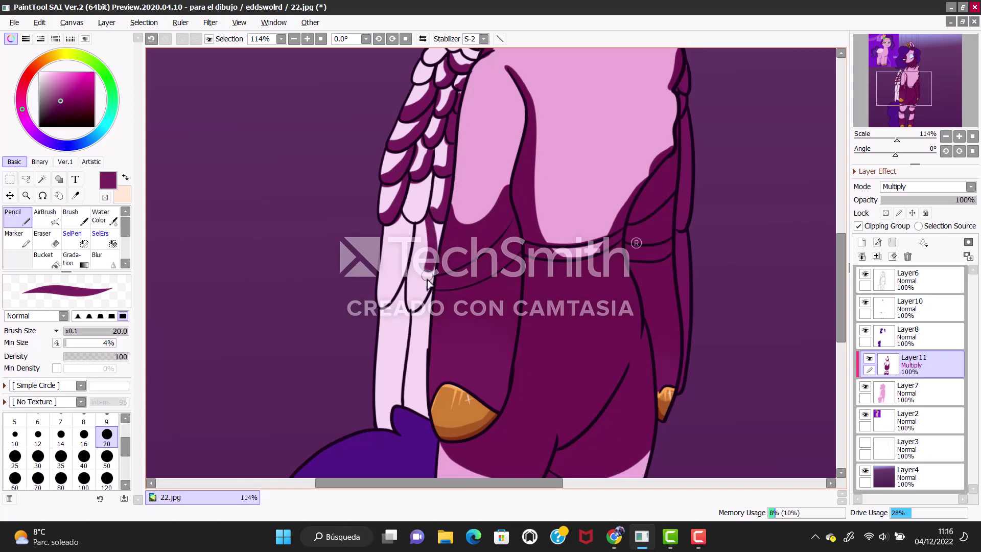
{"action": "mouse_move", "coordinate": [432, 227]}
{"action": "left_mouse_down"}
{"action": "mouse_move", "coordinate": [404, 218]}
{"action": "mouse_move", "coordinate": [386, 303]}
{"action": "left_mouse_up"}
{"action": "key", "text": "c"}
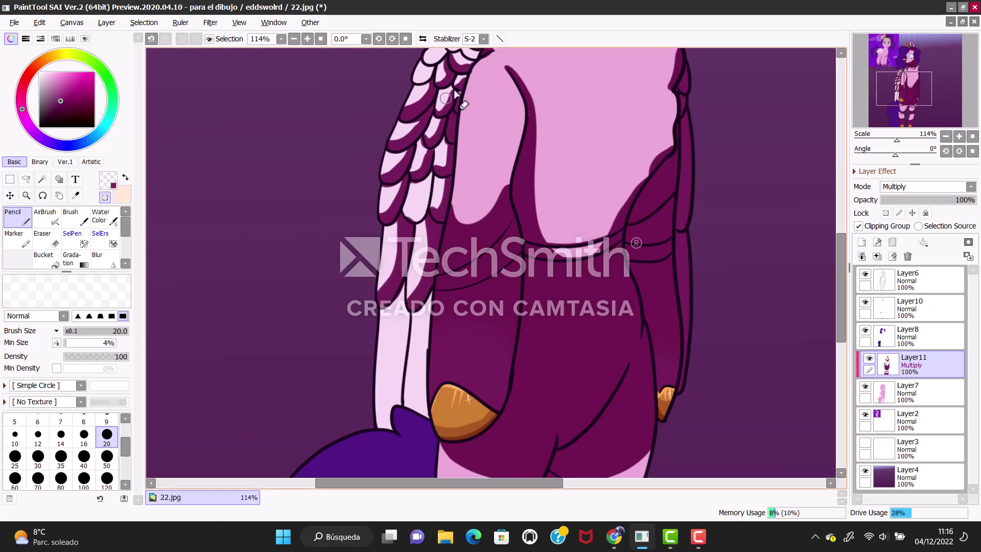
{"action": "key", "text": "c"}
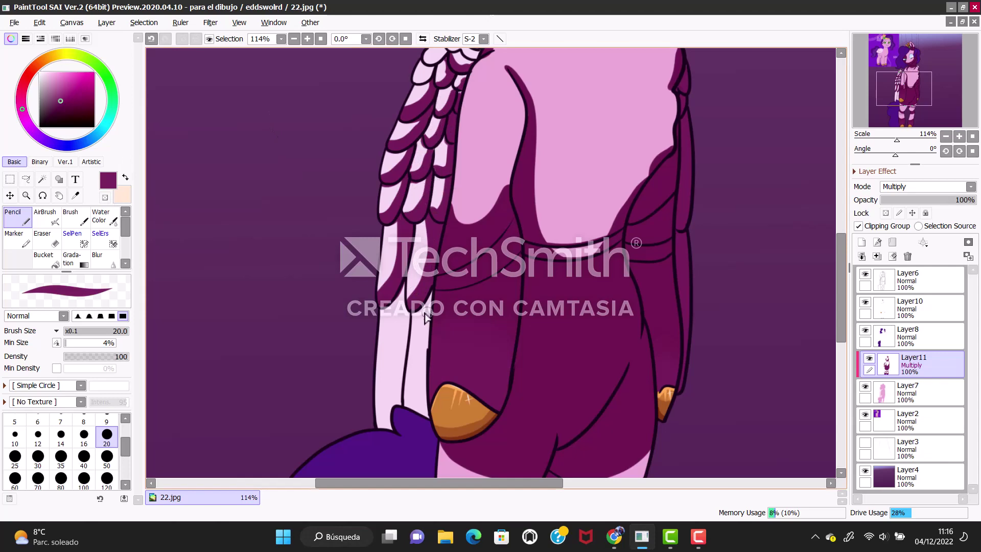
{"action": "left_click_drag", "start_coordinate": [426, 315], "coordinate": [427, 348]}
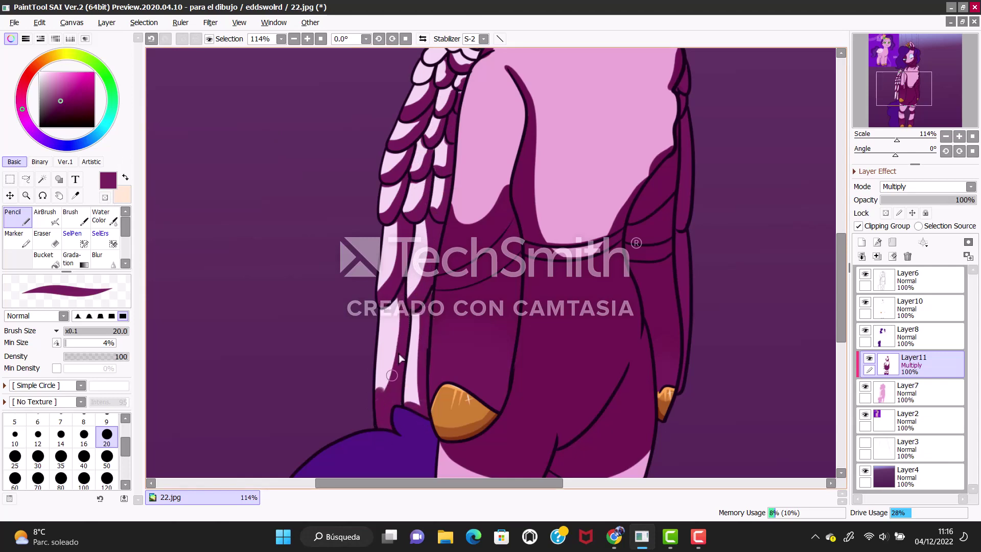
Lower the opacity of the Layer11 shading and merge it down into Layer7
{"action": "scroll", "coordinate": [380, 306], "scroll_direction": "up", "scroll_amount": 5}
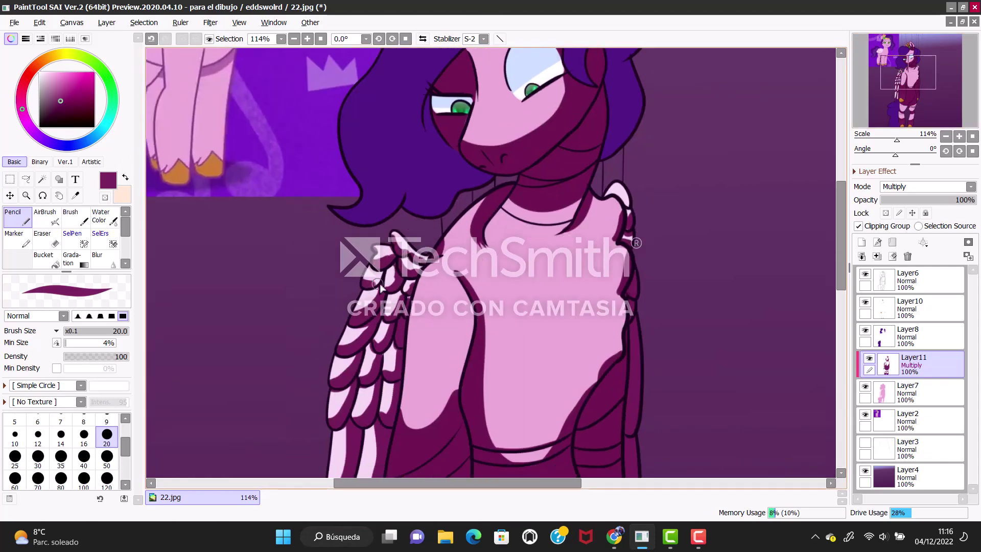
{"action": "scroll", "coordinate": [490, 263], "scroll_direction": "up", "scroll_amount": 3}
{"action": "scroll", "coordinate": [491, 263], "scroll_direction": "down", "scroll_amount": 8}
{"action": "key", "text": "ctrl+e"}
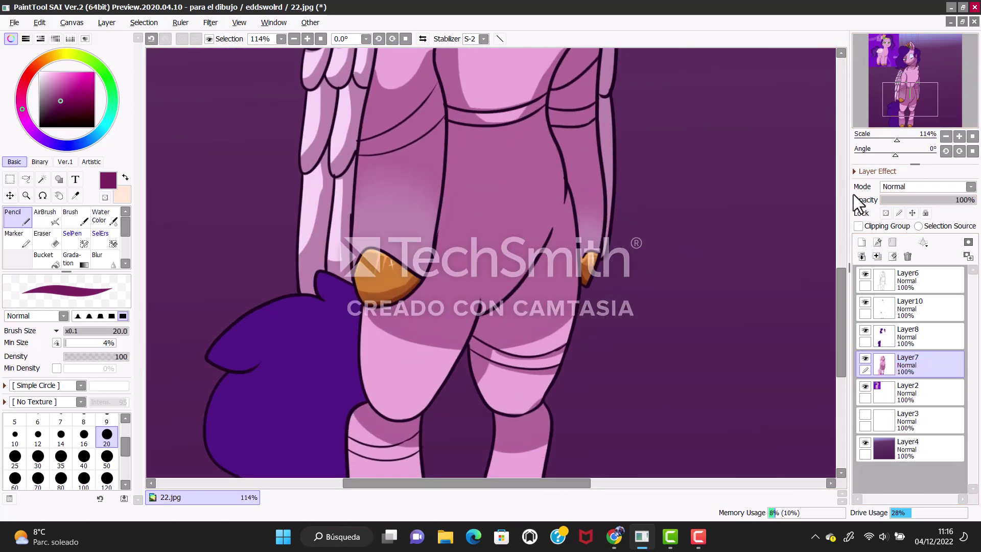
Paint a deeper shade along the hips, thigh bands and knees on a new clipped Multiply Layer11
{"action": "key", "text": "ctrl+z"}
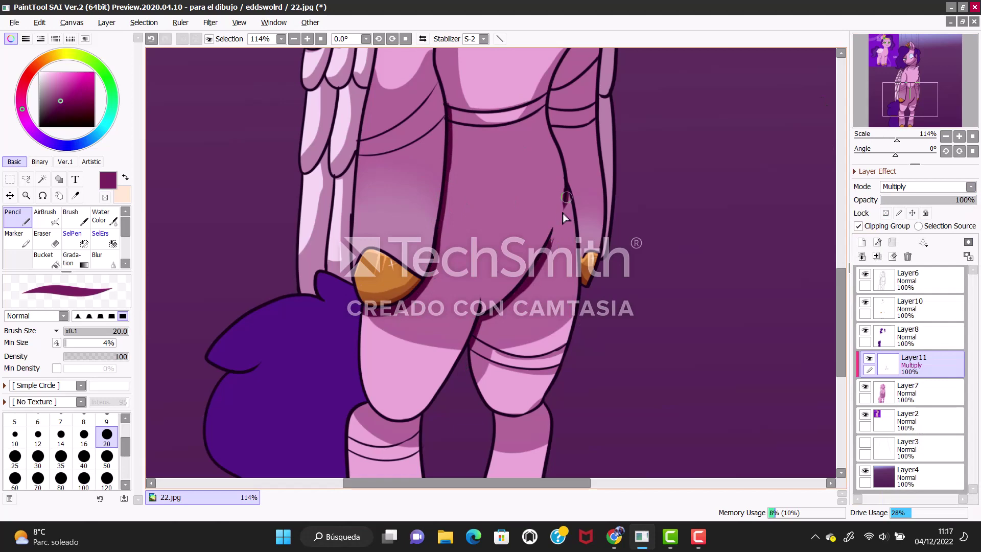
{"action": "left_click_drag", "start_coordinate": [564, 355], "coordinate": [470, 347]}
{"action": "left_click_drag", "start_coordinate": [532, 376], "coordinate": [567, 353]}
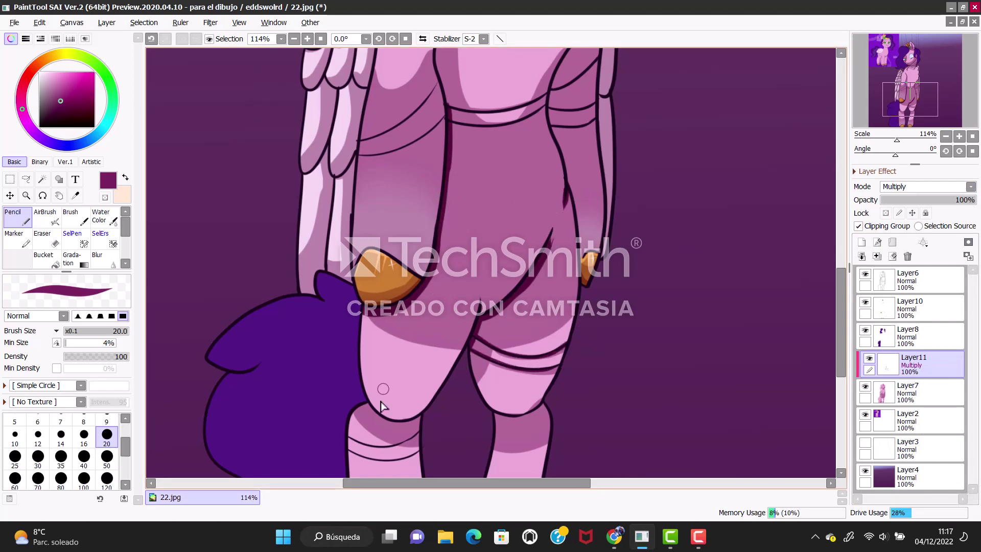
{"action": "left_click_drag", "start_coordinate": [364, 406], "coordinate": [428, 415]}
{"action": "left_click_drag", "start_coordinate": [494, 418], "coordinate": [547, 411]}
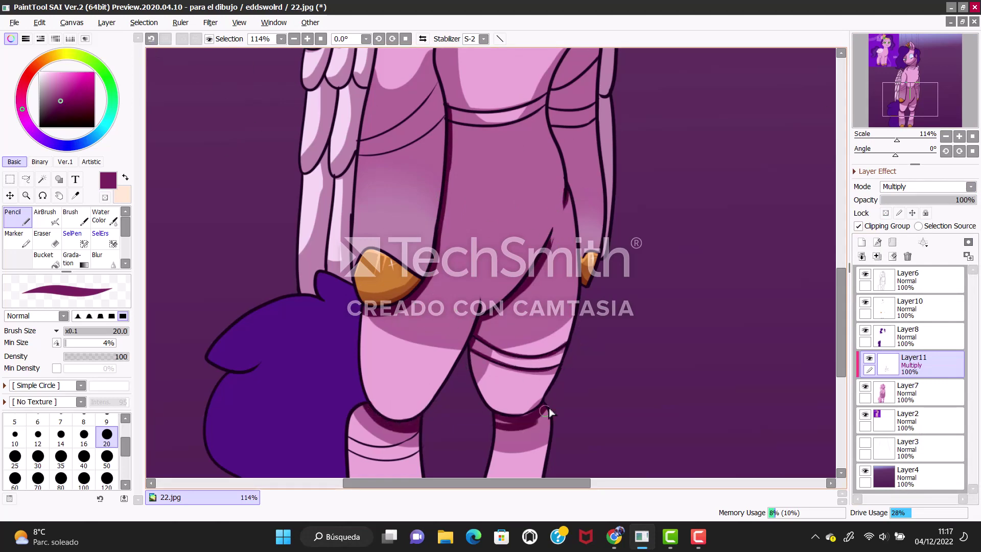
Add the deeper shade along the near arm's inner edge, its elbow bands and the waist line
{"action": "scroll", "coordinate": [588, 148], "scroll_direction": "up", "scroll_amount": 5}
{"action": "mouse_move", "coordinate": [459, 121]}
{"action": "left_mouse_down"}
{"action": "mouse_move", "coordinate": [475, 177]}
{"action": "mouse_move", "coordinate": [470, 286]}
{"action": "left_mouse_up"}
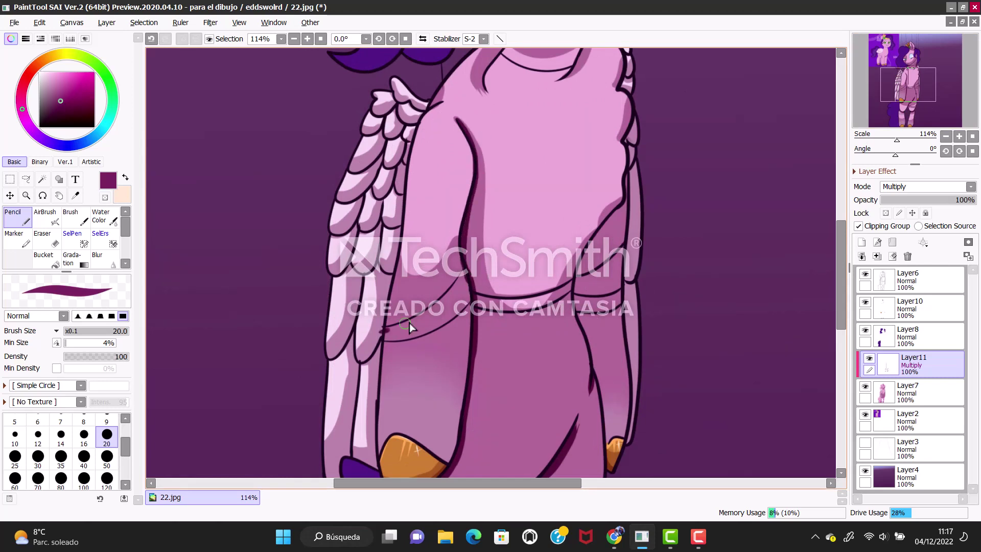
{"action": "left_click_drag", "start_coordinate": [382, 331], "coordinate": [469, 317]}
{"action": "left_click_drag", "start_coordinate": [569, 288], "coordinate": [473, 295]}
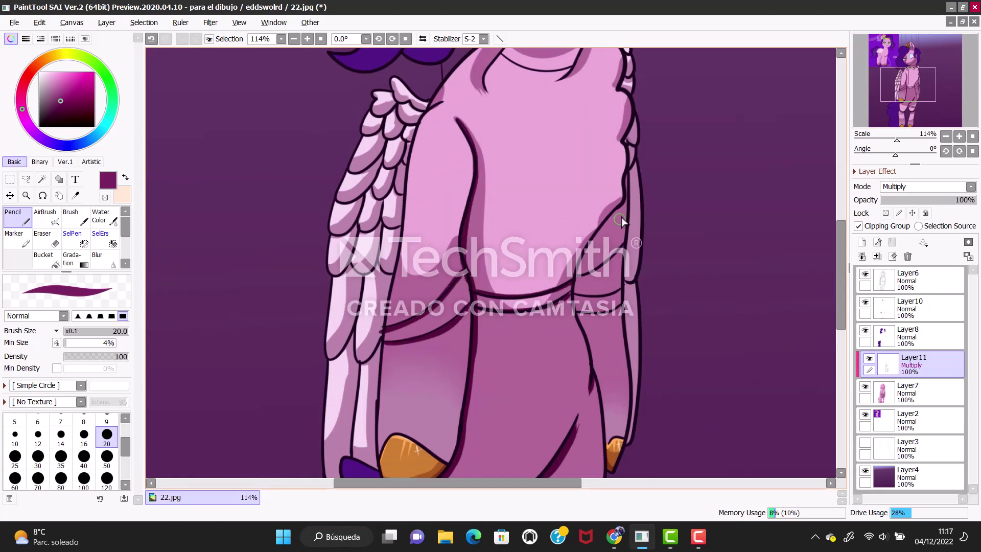
Add the deeper shade to the far arm, the far wing and the neck folds
{"action": "left_click_drag", "start_coordinate": [620, 220], "coordinate": [585, 295]}
{"action": "left_click_drag", "start_coordinate": [597, 374], "coordinate": [610, 442]}
{"action": "left_click_drag", "start_coordinate": [631, 162], "coordinate": [631, 360]}
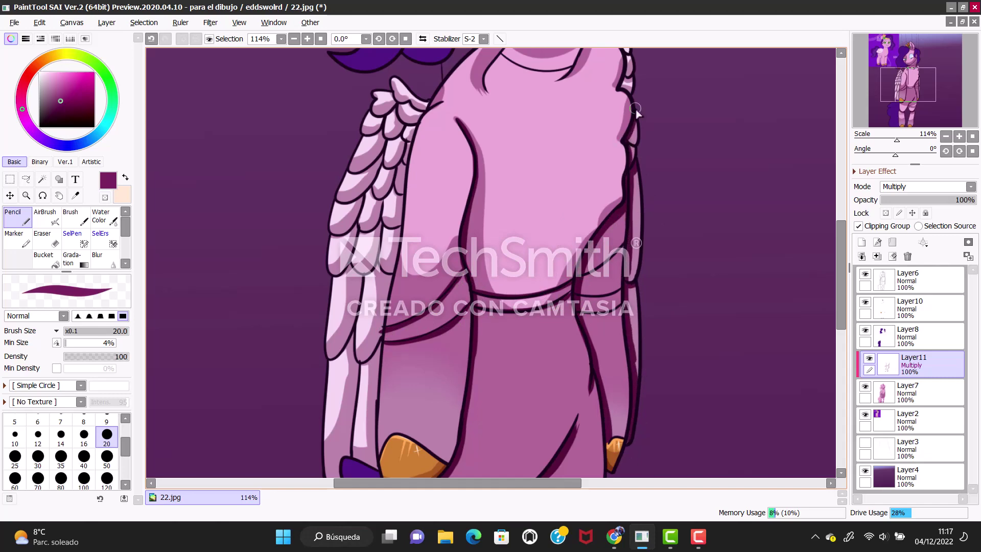
{"action": "scroll", "coordinate": [623, 115], "scroll_direction": "up", "scroll_amount": 3}
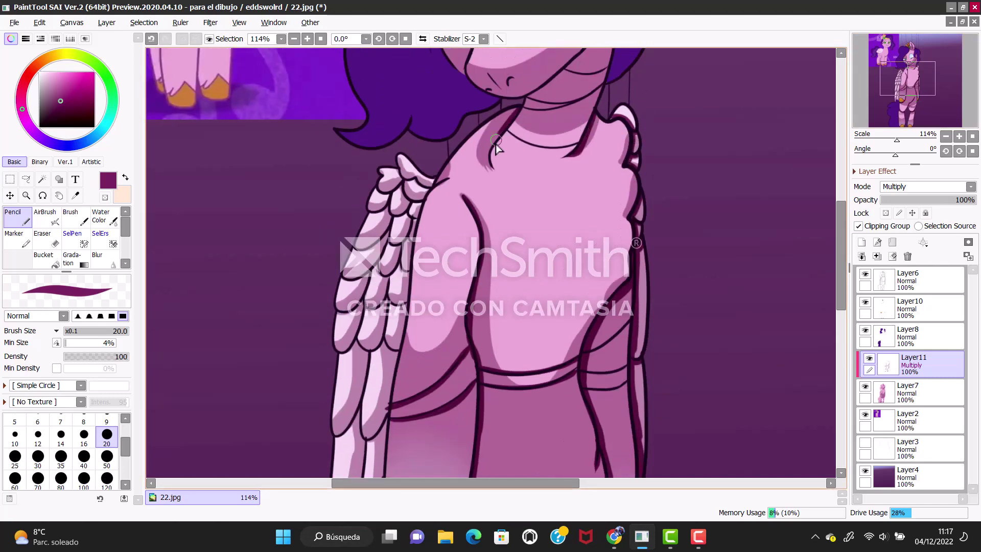
Lower the opacity of the Layer11 deeper shade to 34% and check the shading over the arms, wings and legs
{"action": "left_click", "coordinate": [914, 199]}
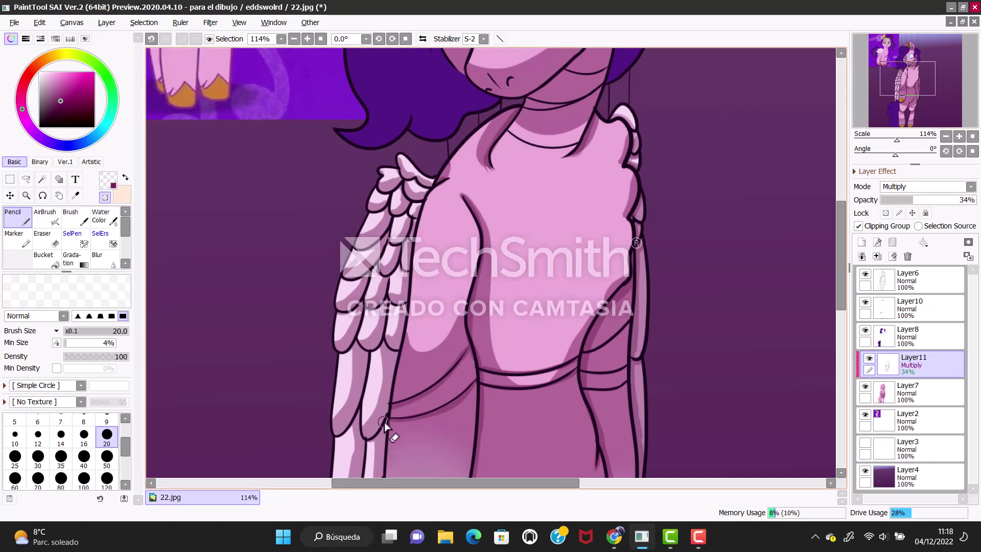
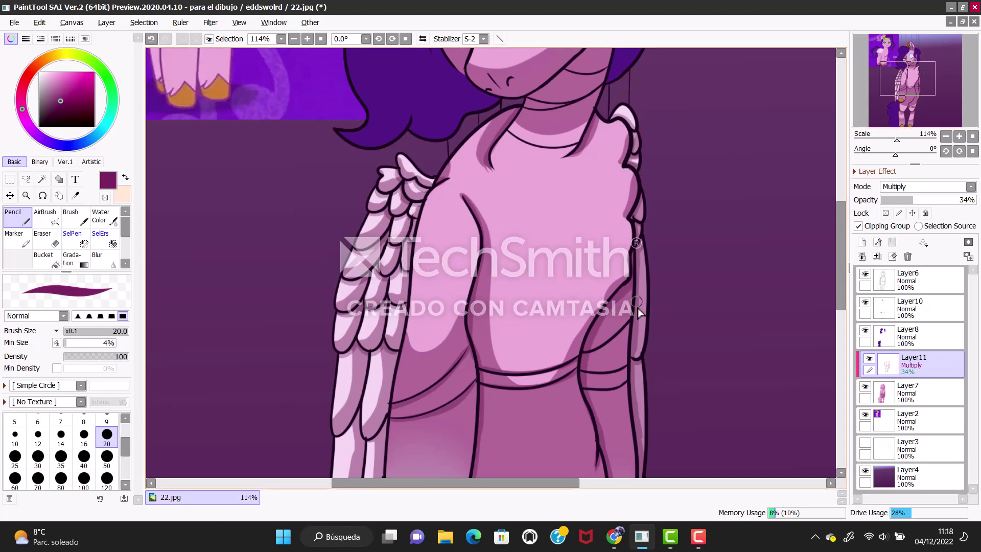
{"action": "scroll", "coordinate": [639, 312], "scroll_direction": "down", "scroll_amount": 5}
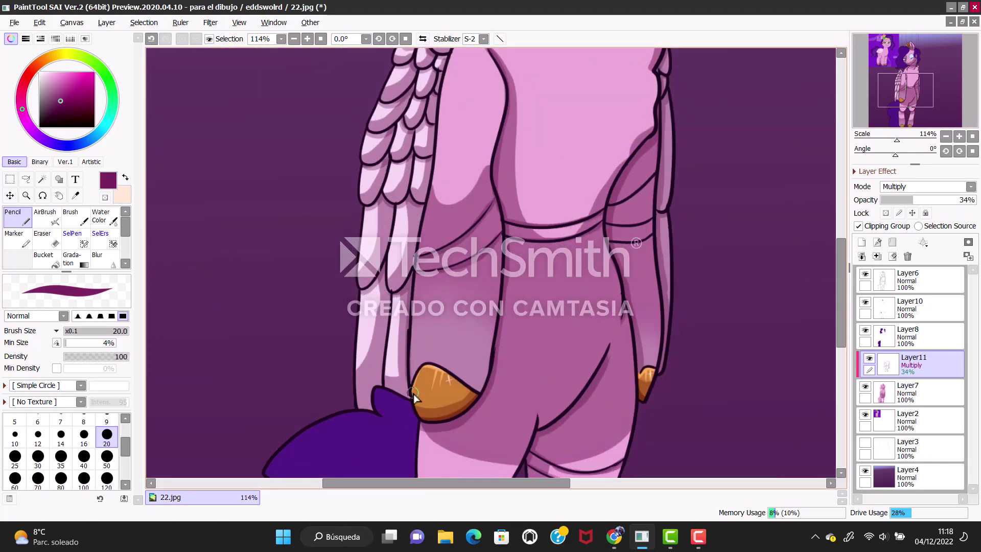
{"action": "left_click", "coordinate": [104, 197]}
{"action": "key", "text": "minus"}
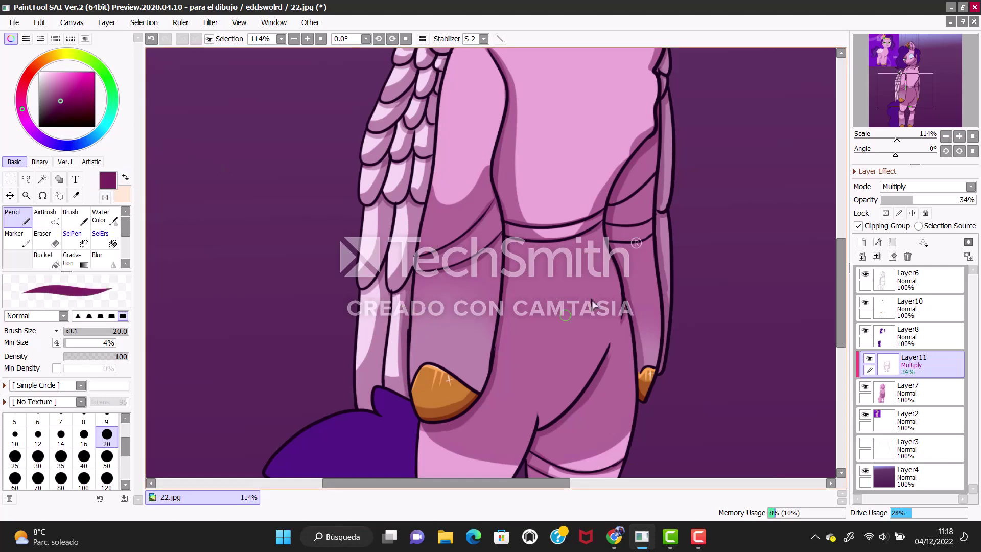
{"action": "scroll", "coordinate": [613, 247], "scroll_direction": "down", "scroll_amount": 4}
{"action": "scroll", "coordinate": [576, 428], "scroll_direction": "down", "scroll_amount": 4}
{"action": "scroll", "coordinate": [532, 322], "scroll_direction": "up", "scroll_amount": 15}
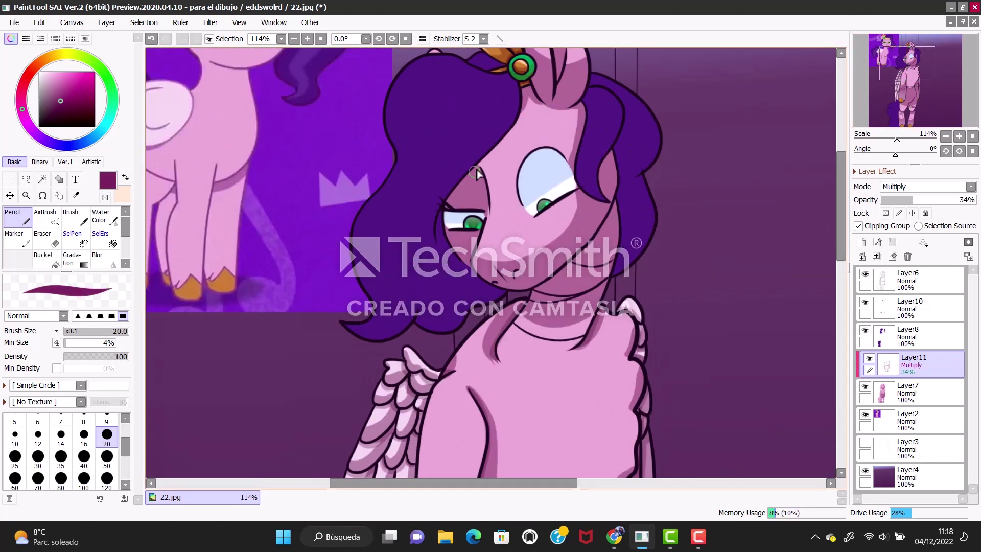
Add the deeper shade inside and along the edges of the ear and merge Layer11 down into Layer7
{"action": "scroll", "coordinate": [613, 216], "scroll_direction": "up", "scroll_amount": 3}
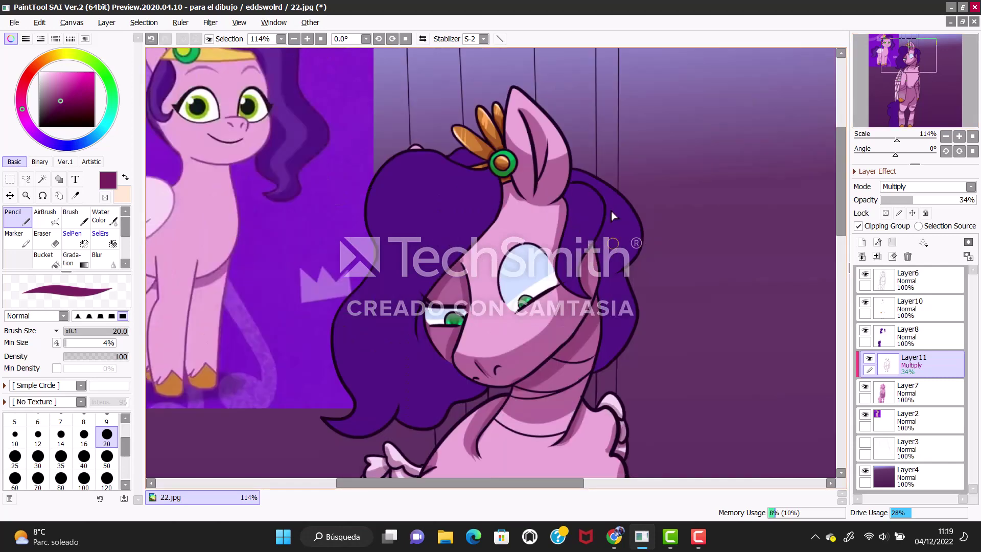
{"action": "left_click_drag", "start_coordinate": [521, 107], "coordinate": [546, 174]}
{"action": "left_click_drag", "start_coordinate": [503, 142], "coordinate": [520, 176]}
{"action": "left_click_drag", "start_coordinate": [567, 148], "coordinate": [561, 183]}
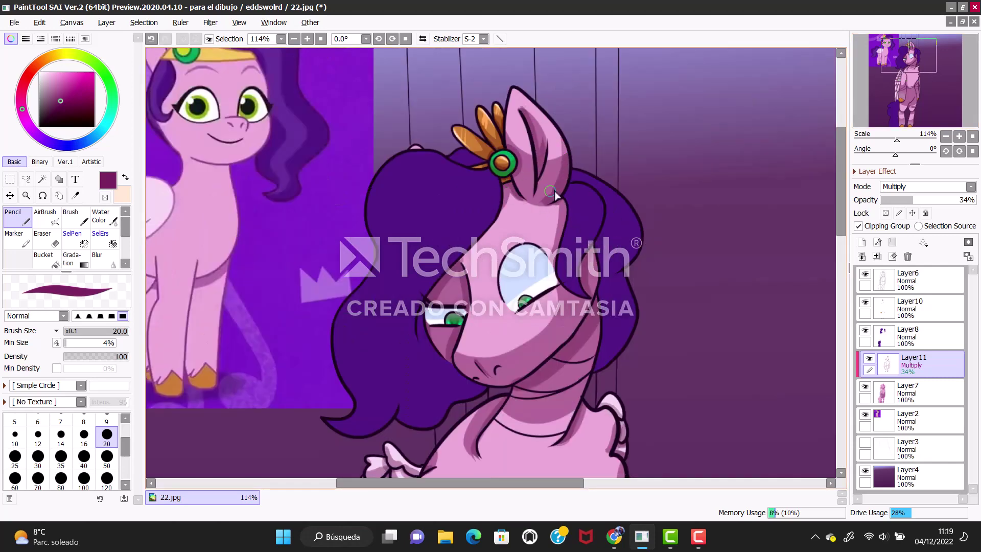
{"action": "scroll", "coordinate": [555, 194], "scroll_direction": "down", "scroll_amount": 6}
{"action": "left_click", "coordinate": [876, 256]}
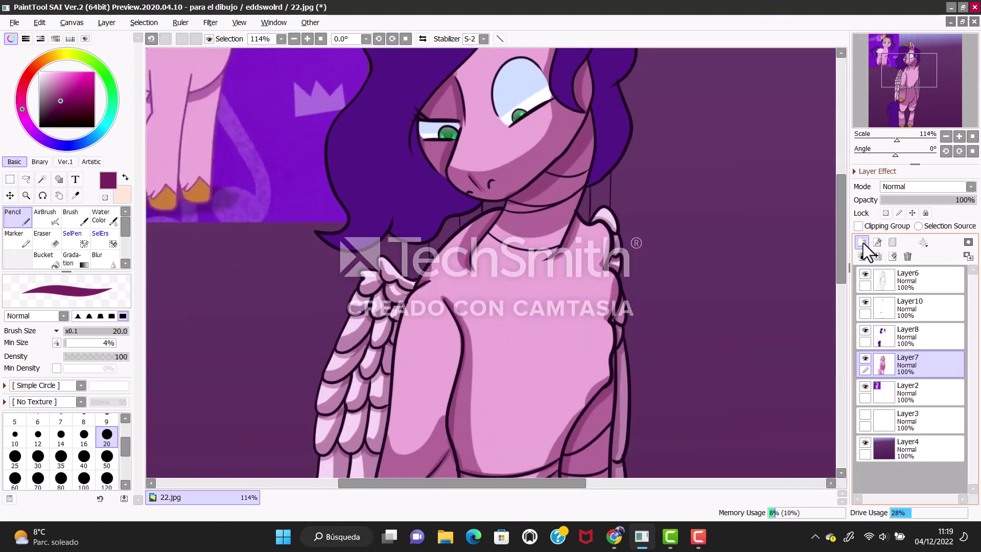
Draw thin dark strand lines through the hair on a new clipped layer directly above Layer8
{"action": "left_click", "coordinate": [862, 244]}
{"action": "left_click_drag", "start_coordinate": [914, 364], "coordinate": [902, 327]}
{"action": "left_click", "coordinate": [858, 226]}
{"action": "scroll", "coordinate": [838, 102], "scroll_direction": "up", "scroll_amount": 5}
{"action": "key", "text": "alt"}
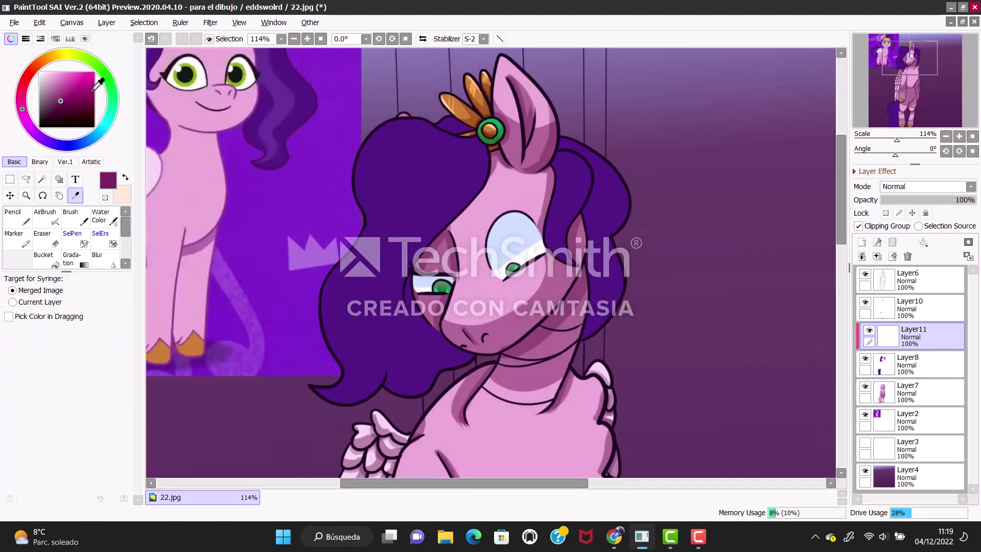
{"action": "left_click", "coordinate": [327, 304], "text": "alt"}
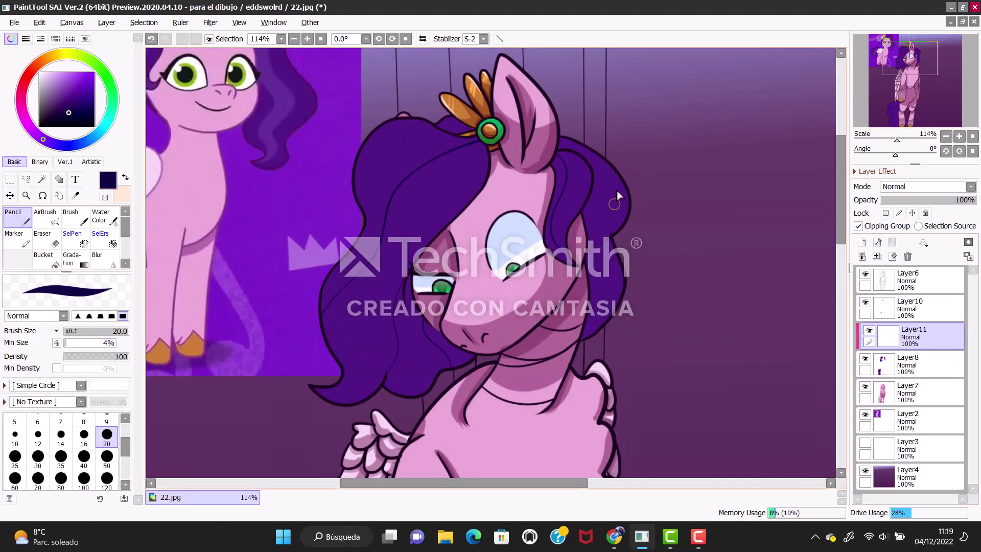
Add a clipped Multiply Layer12 directly above Layer8 and set the pencil size to 50
{"action": "left_click", "coordinate": [909, 363]}
{"action": "left_click", "coordinate": [861, 241]}
{"action": "left_click", "coordinate": [858, 226]}
{"action": "left_click", "coordinate": [925, 187]}
{"action": "left_click", "coordinate": [914, 210]}
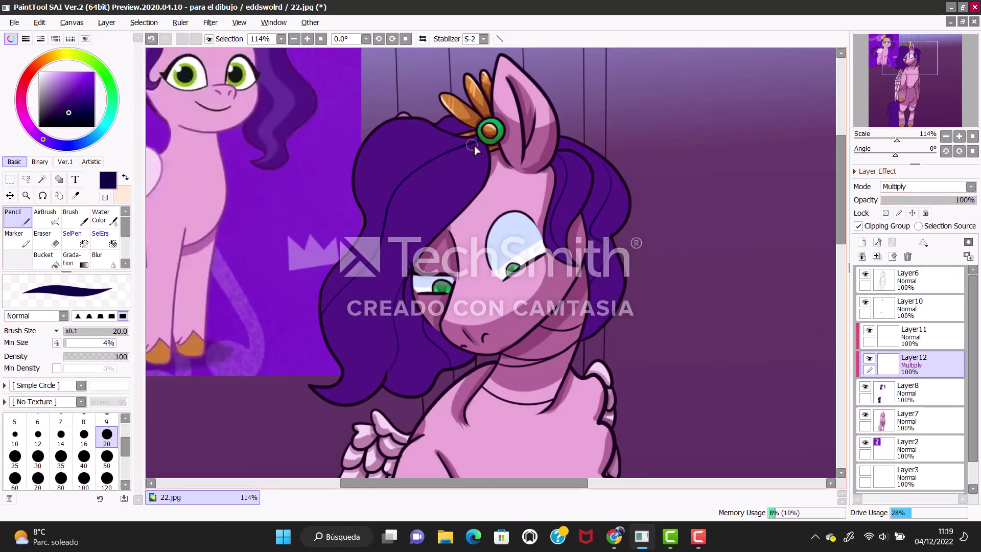
{"action": "left_click", "coordinate": [107, 456]}
Paint spiky dark shading on the large hair mass, from its crown down through the waves to the lower curls
{"action": "mouse_move", "coordinate": [393, 118]}
{"action": "left_mouse_down"}
{"action": "mouse_move", "coordinate": [467, 150]}
{"action": "mouse_move", "coordinate": [450, 151]}
{"action": "mouse_move", "coordinate": [470, 174]}
{"action": "left_mouse_up"}
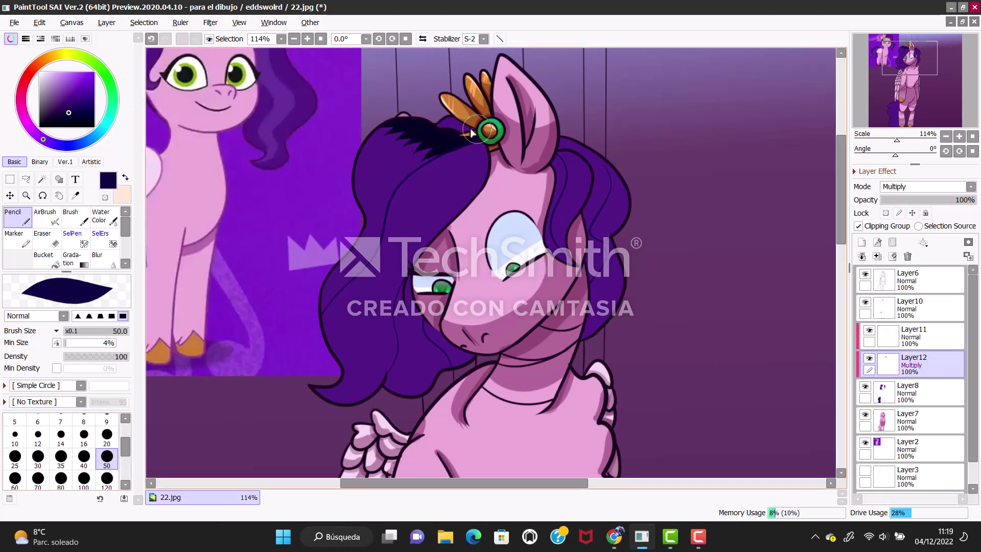
{"action": "mouse_move", "coordinate": [427, 115]}
{"action": "left_mouse_down"}
{"action": "mouse_move", "coordinate": [477, 147]}
{"action": "mouse_move", "coordinate": [462, 205]}
{"action": "left_mouse_up"}
{"action": "mouse_move", "coordinate": [391, 222]}
{"action": "left_mouse_down"}
{"action": "mouse_move", "coordinate": [394, 284]}
{"action": "mouse_move", "coordinate": [385, 291]}
{"action": "mouse_move", "coordinate": [368, 240]}
{"action": "mouse_move", "coordinate": [363, 268]}
{"action": "left_mouse_up"}
{"action": "mouse_move", "coordinate": [358, 190]}
{"action": "left_mouse_down"}
{"action": "mouse_move", "coordinate": [376, 260]}
{"action": "mouse_move", "coordinate": [324, 315]}
{"action": "mouse_move", "coordinate": [343, 365]}
{"action": "mouse_move", "coordinate": [369, 373]}
{"action": "left_mouse_up"}
{"action": "mouse_move", "coordinate": [388, 322]}
{"action": "left_mouse_down"}
{"action": "mouse_move", "coordinate": [361, 376]}
{"action": "mouse_move", "coordinate": [314, 390]}
{"action": "mouse_move", "coordinate": [347, 403]}
{"action": "left_mouse_up"}
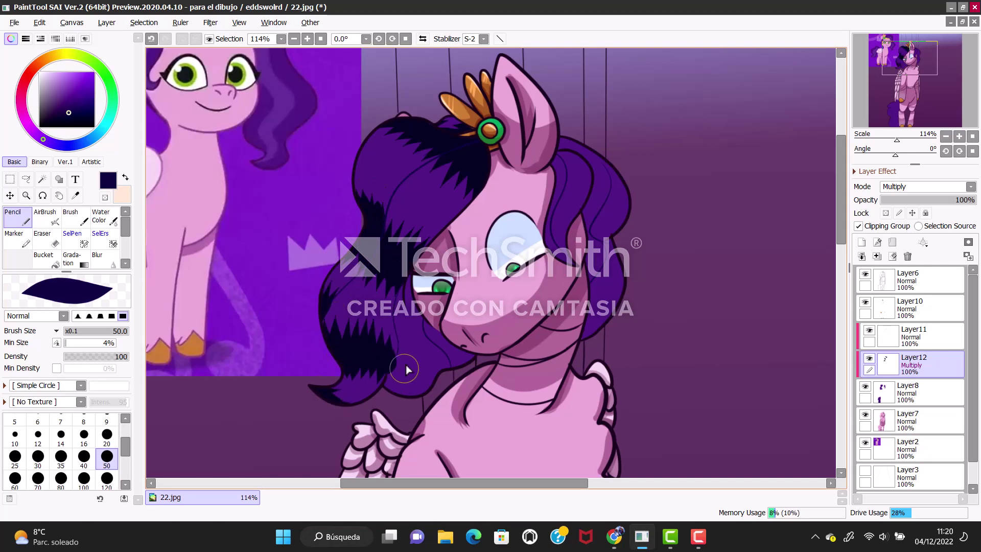
{"action": "mouse_move", "coordinate": [403, 368]}
{"action": "left_mouse_down"}
{"action": "mouse_move", "coordinate": [396, 311]}
{"action": "mouse_move", "coordinate": [418, 312]}
{"action": "left_mouse_up"}
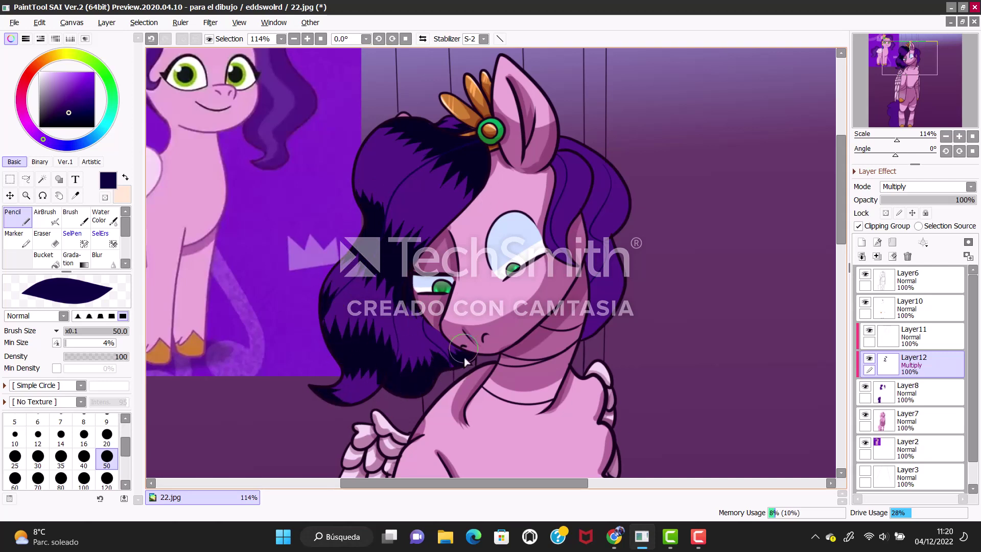
Paint the same spiky dark shading on the smaller hair section behind the ear and cheek
{"action": "mouse_move", "coordinate": [567, 217]}
{"action": "left_mouse_down"}
{"action": "mouse_move", "coordinate": [549, 260]}
{"action": "mouse_move", "coordinate": [545, 244]}
{"action": "left_mouse_up"}
{"action": "mouse_move", "coordinate": [580, 142]}
{"action": "left_mouse_down"}
{"action": "mouse_move", "coordinate": [541, 194]}
{"action": "mouse_move", "coordinate": [567, 190]}
{"action": "left_mouse_up"}
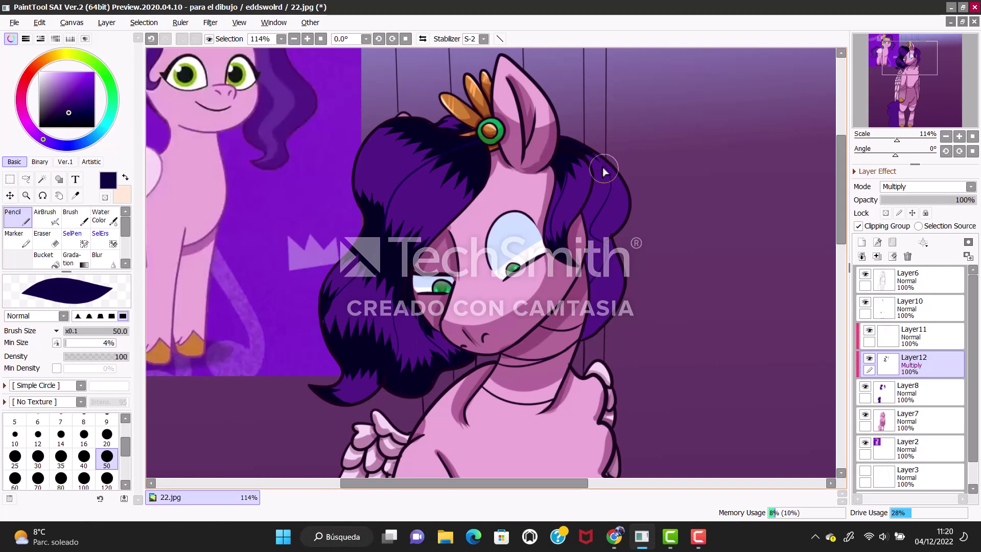
{"action": "left_click_drag", "start_coordinate": [588, 235], "coordinate": [615, 219]}
{"action": "left_click_drag", "start_coordinate": [613, 146], "coordinate": [582, 189]}
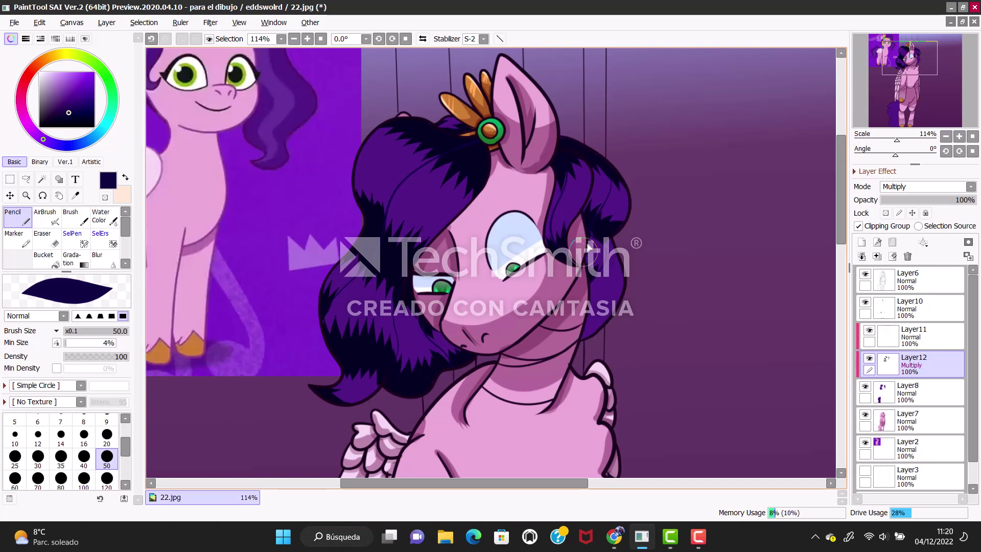
Lower the opacity of the Layer12 hair shading and merge it down into Layer8
{"action": "left_click", "coordinate": [869, 330]}
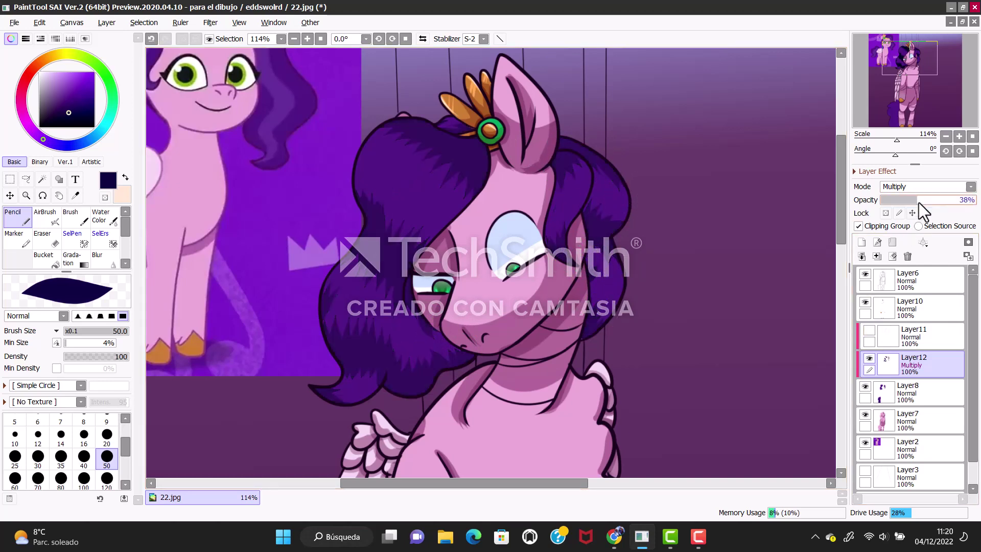
{"action": "left_click_drag", "start_coordinate": [919, 203], "coordinate": [949, 201]}
{"action": "left_click", "coordinate": [907, 256]}
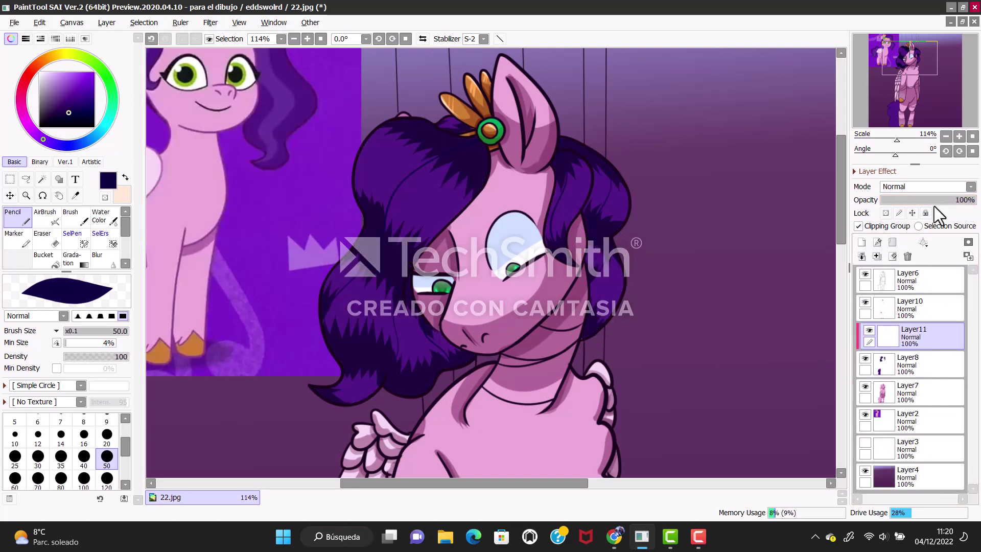
Set the strand-line Layer11 to Multiply mode at 33% opacity
{"action": "left_click", "coordinate": [922, 187]}
{"action": "left_click", "coordinate": [908, 203]}
{"action": "left_click_drag", "start_coordinate": [915, 200], "coordinate": [935, 201]}
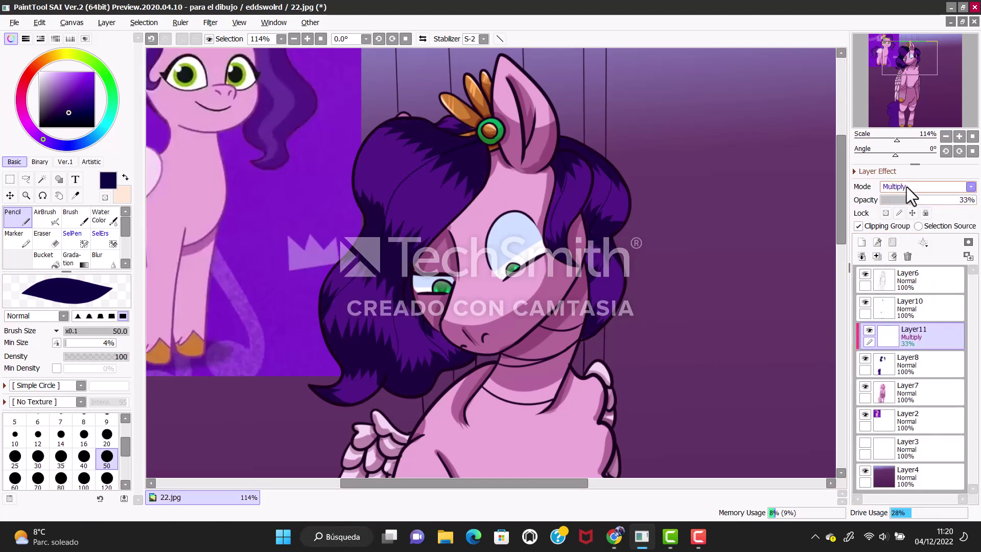
Paint a deeper hair shade with a size 20 pencil on a new clipped Multiply Layer12 at 51% opacity and merge it into Layer8
{"action": "left_click", "coordinate": [861, 242]}
{"action": "left_click", "coordinate": [922, 187]}
{"action": "left_click", "coordinate": [908, 203]}
{"action": "left_click", "coordinate": [107, 434]}
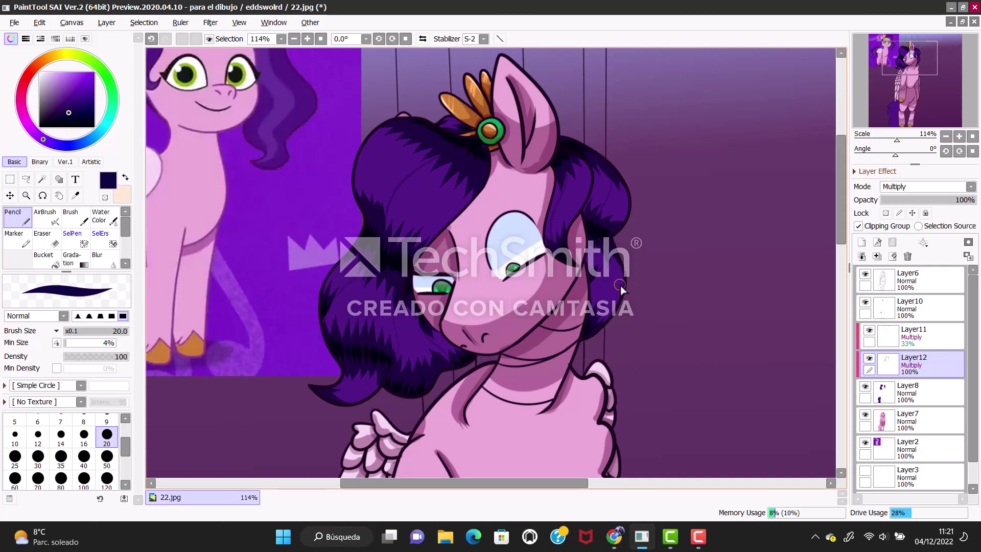
{"action": "left_click", "coordinate": [930, 200]}
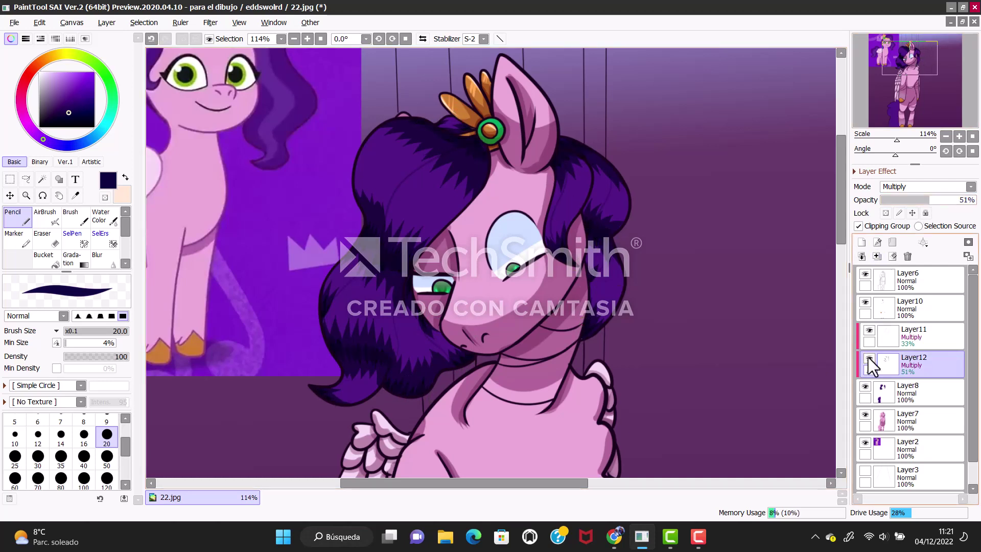
{"action": "left_click", "coordinate": [908, 256]}
Hide and delete the strand-line Layer11 above the hair
{"action": "left_click", "coordinate": [870, 332]}
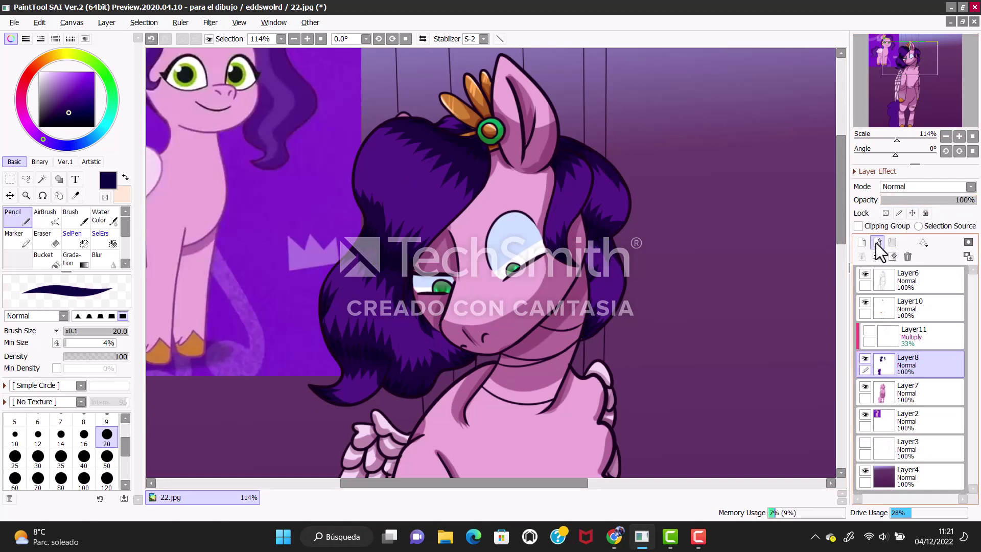
{"action": "left_click", "coordinate": [926, 336]}
{"action": "left_click", "coordinate": [907, 255]}
Add a clipped layer in Shine mode above Layer8 and set a light purple pencil at size 20
{"action": "left_click", "coordinate": [862, 241]}
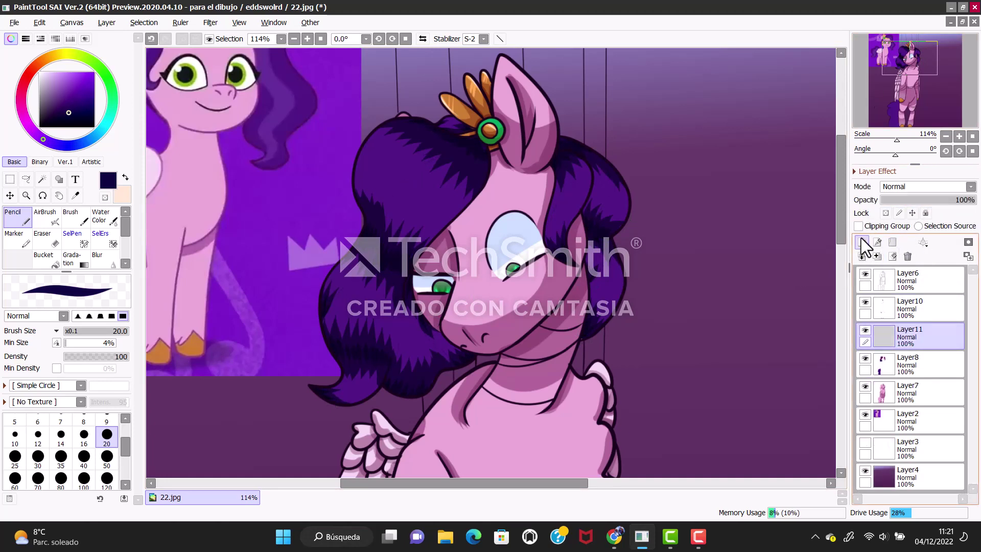
{"action": "left_click", "coordinate": [858, 226]}
{"action": "left_click", "coordinate": [900, 190]}
{"action": "left_click", "coordinate": [925, 271]}
{"action": "left_click", "coordinate": [106, 422]}
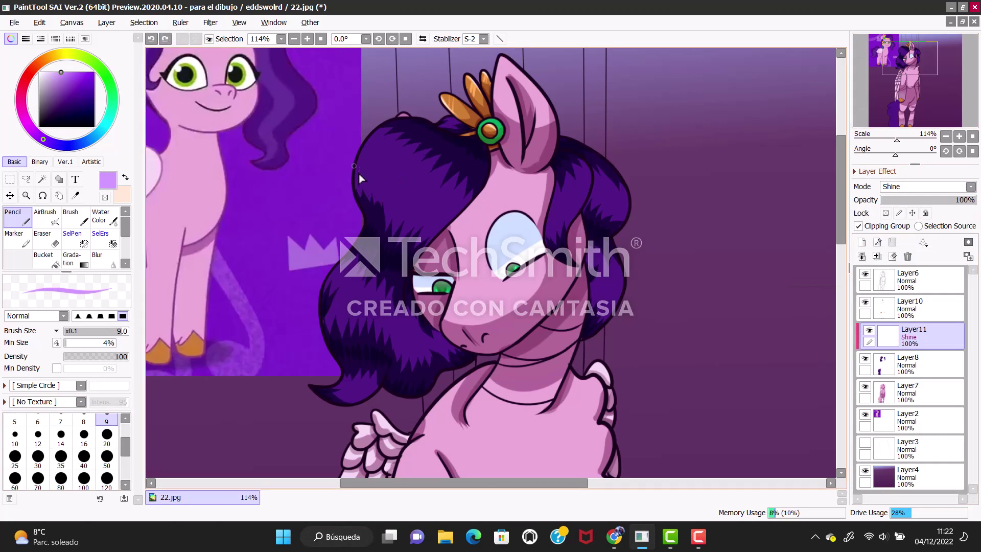
{"action": "key", "text": "bracketright"}
{"action": "key", "text": "bracketright"}
{"action": "key", "text": "bracketright"}
{"action": "key", "text": "bracketright"}
{"action": "key", "text": "bracketright"}
Try light purple highlight strokes across both hair sections at full layer opacity
{"action": "left_click_drag", "start_coordinate": [359, 179], "coordinate": [385, 188]}
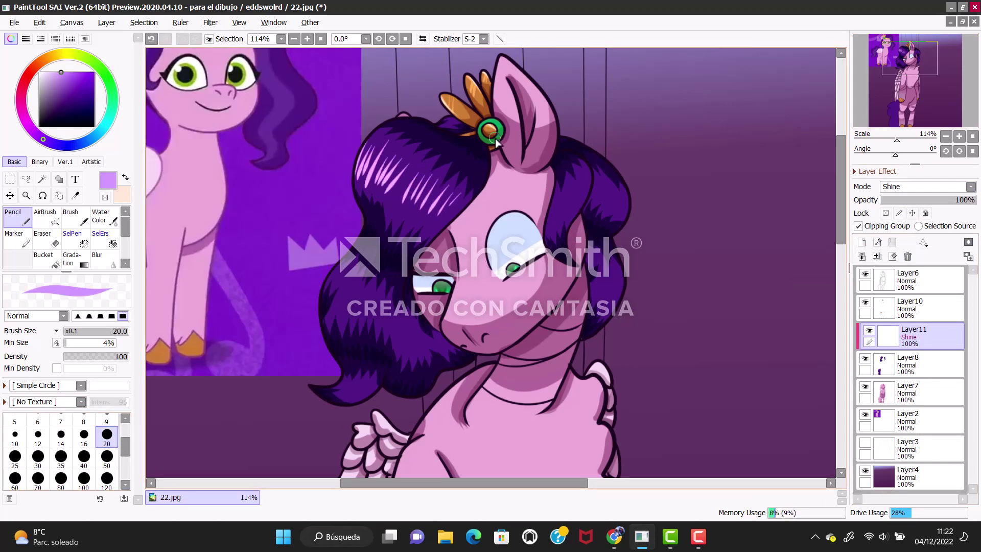
{"action": "left_click_drag", "start_coordinate": [359, 283], "coordinate": [366, 311]}
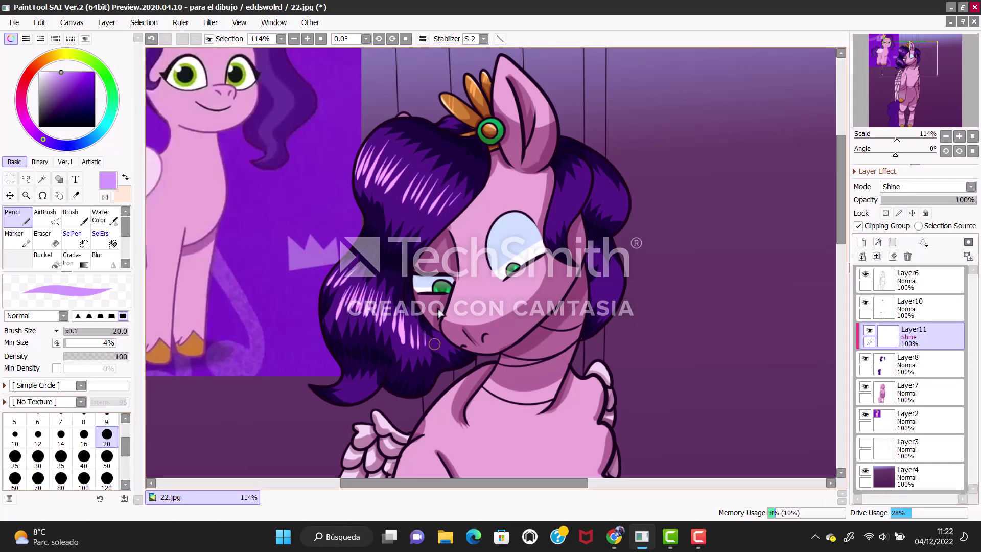
{"action": "left_click_drag", "start_coordinate": [551, 202], "coordinate": [564, 184]}
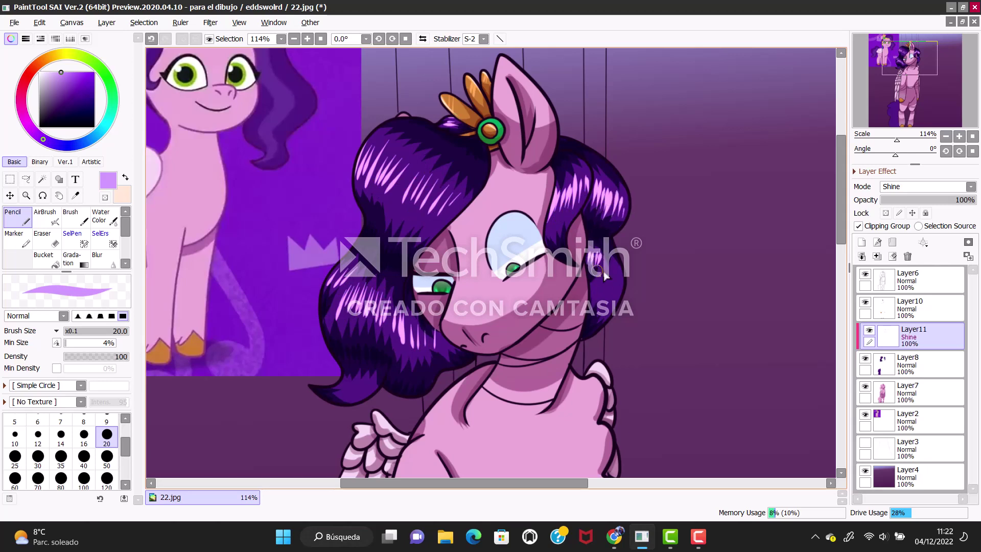
Paint light purple highlight strokes across the hair at 45% layer opacity, then lower Layer11 to 37% and merge it into Layer8
{"action": "left_click_drag", "start_coordinate": [970, 200], "coordinate": [924, 200]}
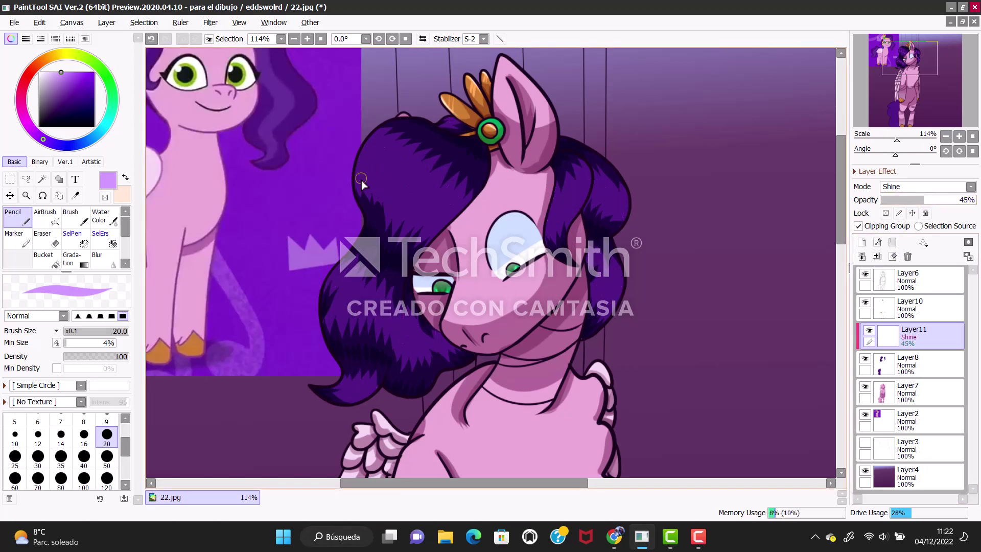
{"action": "mouse_move", "coordinate": [424, 202]}
{"action": "left_mouse_down"}
{"action": "mouse_move", "coordinate": [353, 256]}
{"action": "mouse_move", "coordinate": [348, 301]}
{"action": "mouse_move", "coordinate": [398, 323]}
{"action": "left_mouse_up"}
{"action": "left_click_drag", "start_coordinate": [565, 207], "coordinate": [582, 192]}
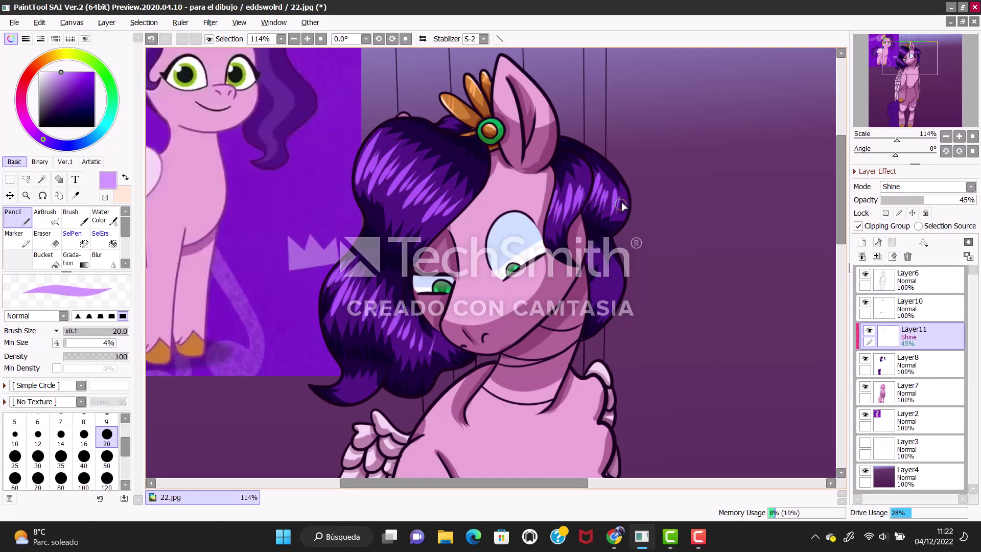
{"action": "left_click_drag", "start_coordinate": [910, 57], "coordinate": [916, 58]}
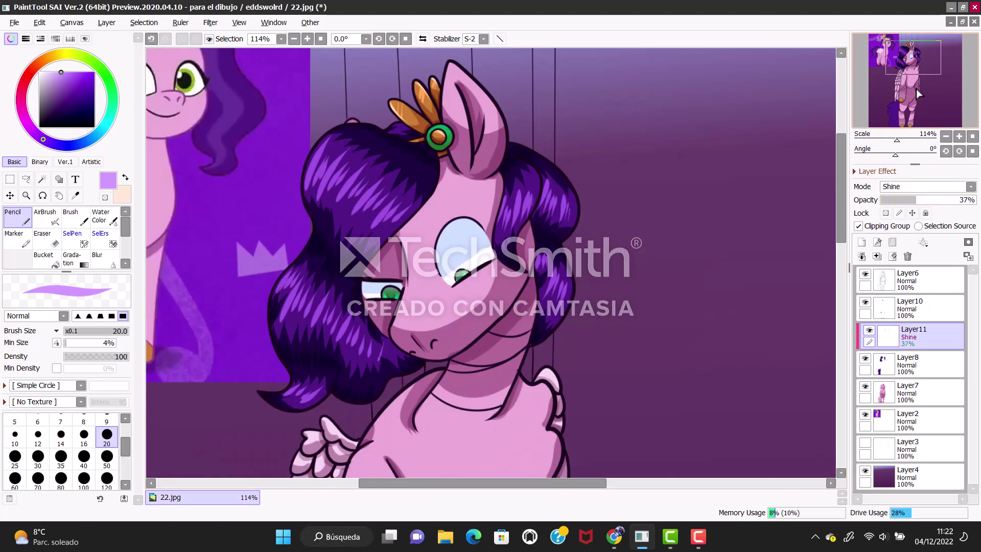
{"action": "key", "text": "ctrl+e"}
Draw thin purple strand lines in the tail with a size 9 pencil on a new clipped layer above Layer8
{"action": "left_click", "coordinate": [862, 242]}
{"action": "left_click", "coordinate": [899, 109]}
{"action": "left_click", "coordinate": [858, 226]}
{"action": "left_click", "coordinate": [107, 422]}
{"action": "left_click", "coordinate": [504, 199], "text": "alt"}
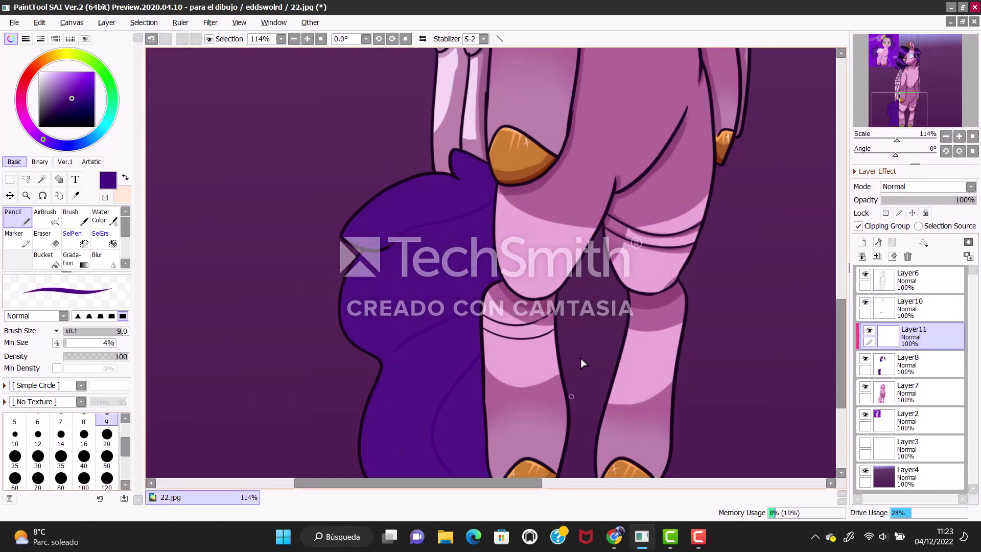
{"action": "left_click_drag", "start_coordinate": [915, 72], "coordinate": [915, 76]}
Add a clipped Multiply Layer12 below the tail strand lines and set a dark navy pencil at size 50
{"action": "left_click", "coordinate": [74, 113]}
{"action": "left_click", "coordinate": [862, 242]}
{"action": "scroll", "coordinate": [926, 186], "scroll_direction": "down", "scroll_amount": 1}
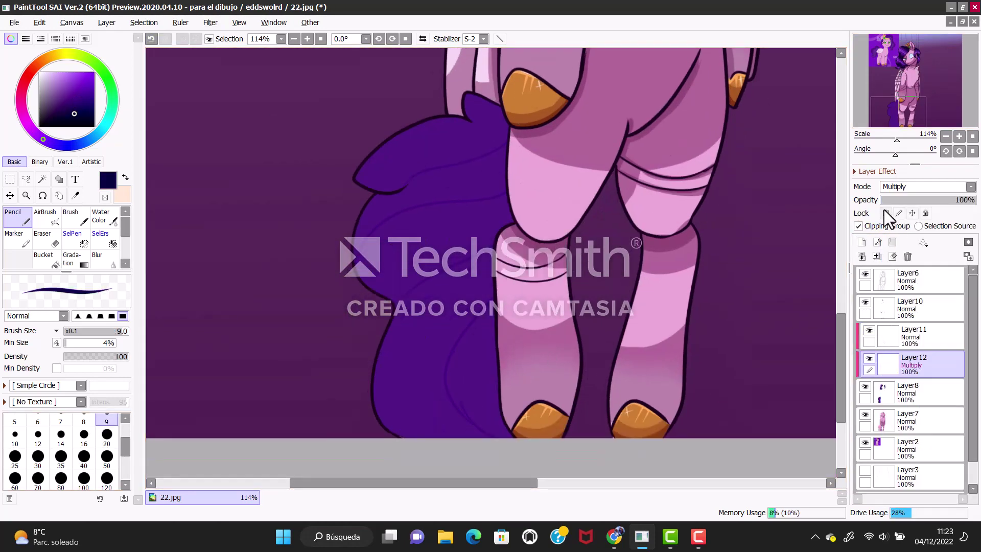
{"action": "left_click", "coordinate": [107, 434]}
{"action": "left_click", "coordinate": [107, 456]}
Paint spiky dark shading on the tail's upper tuft and along its root beside the hand hoof and thigh
{"action": "mouse_move", "coordinate": [409, 151]}
{"action": "left_mouse_down"}
{"action": "mouse_move", "coordinate": [358, 179]}
{"action": "mouse_move", "coordinate": [378, 184]}
{"action": "left_mouse_up"}
{"action": "left_click_drag", "start_coordinate": [526, 107], "coordinate": [480, 132]}
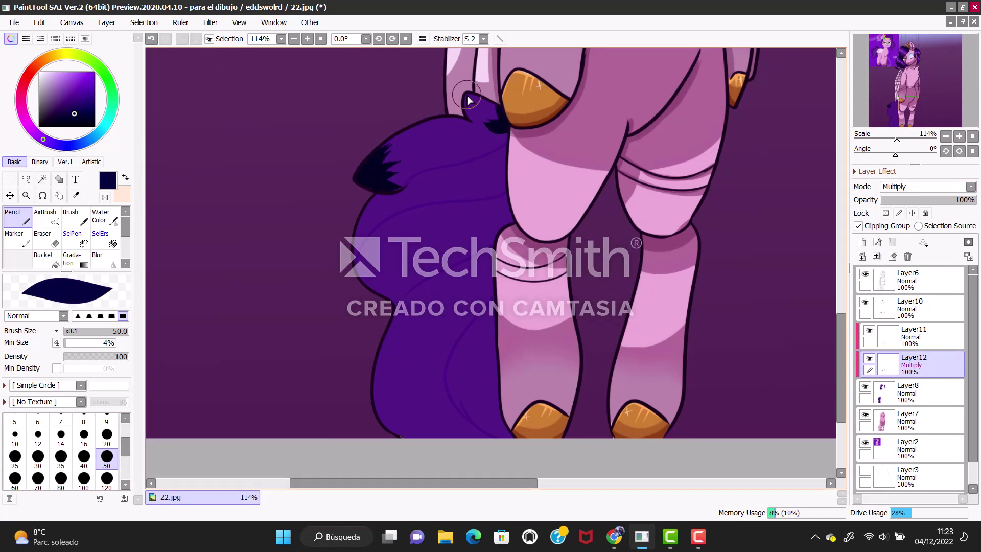
{"action": "left_click_drag", "start_coordinate": [485, 92], "coordinate": [452, 109]}
{"action": "mouse_move", "coordinate": [477, 130]}
{"action": "left_mouse_down"}
{"action": "mouse_move", "coordinate": [506, 143]}
{"action": "mouse_move", "coordinate": [475, 122]}
{"action": "left_mouse_up"}
{"action": "left_click_drag", "start_coordinate": [516, 168], "coordinate": [485, 154]}
{"action": "left_click_drag", "start_coordinate": [511, 194], "coordinate": [481, 163]}
Paint spiky dark navy shading down both sides and the bottom of the tail, and lower Layer12's opacity to 77%
{"action": "left_click_drag", "start_coordinate": [393, 200], "coordinate": [358, 245]}
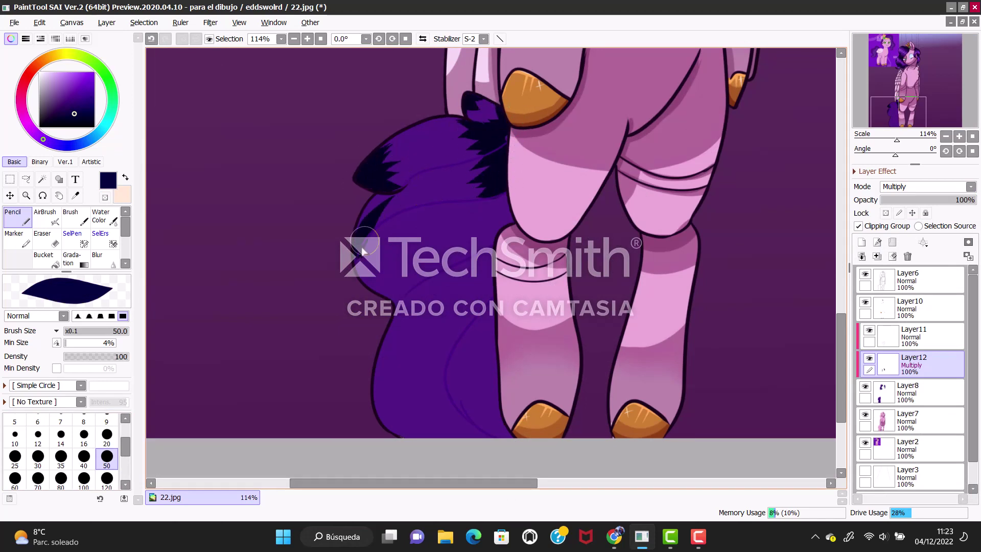
{"action": "mouse_move", "coordinate": [408, 184]}
{"action": "left_mouse_down"}
{"action": "mouse_move", "coordinate": [374, 212]}
{"action": "mouse_move", "coordinate": [394, 278]}
{"action": "mouse_move", "coordinate": [378, 307]}
{"action": "left_mouse_up"}
{"action": "mouse_move", "coordinate": [511, 192]}
{"action": "left_mouse_down"}
{"action": "mouse_move", "coordinate": [478, 240]}
{"action": "mouse_move", "coordinate": [455, 306]}
{"action": "left_mouse_up"}
{"action": "scroll", "coordinate": [501, 323], "scroll_direction": "down", "scroll_amount": 4}
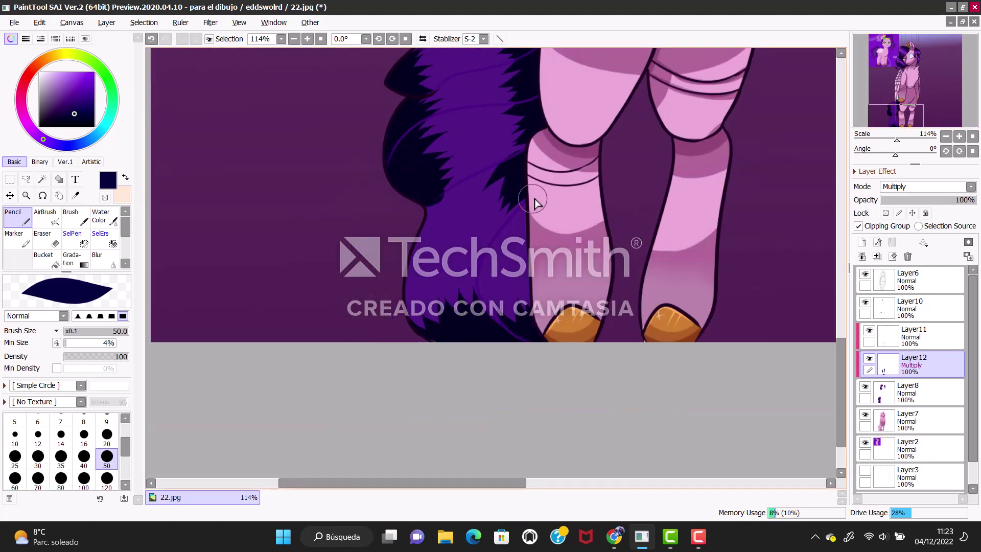
{"action": "left_click", "coordinate": [953, 200]}
{"action": "mouse_move", "coordinate": [929, 77]}
{"action": "left_mouse_down"}
{"action": "mouse_move", "coordinate": [925, 136]}
{"action": "mouse_move", "coordinate": [930, 74]}
{"action": "left_mouse_up"}
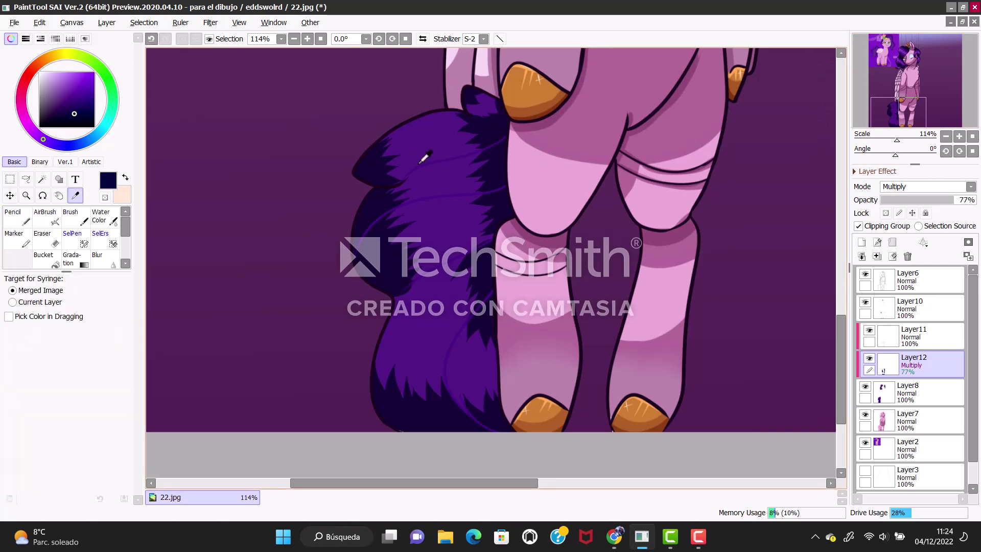
{"action": "left_click", "coordinate": [64, 109], "text": "alt"}
{"action": "left_click", "coordinate": [44, 255]}
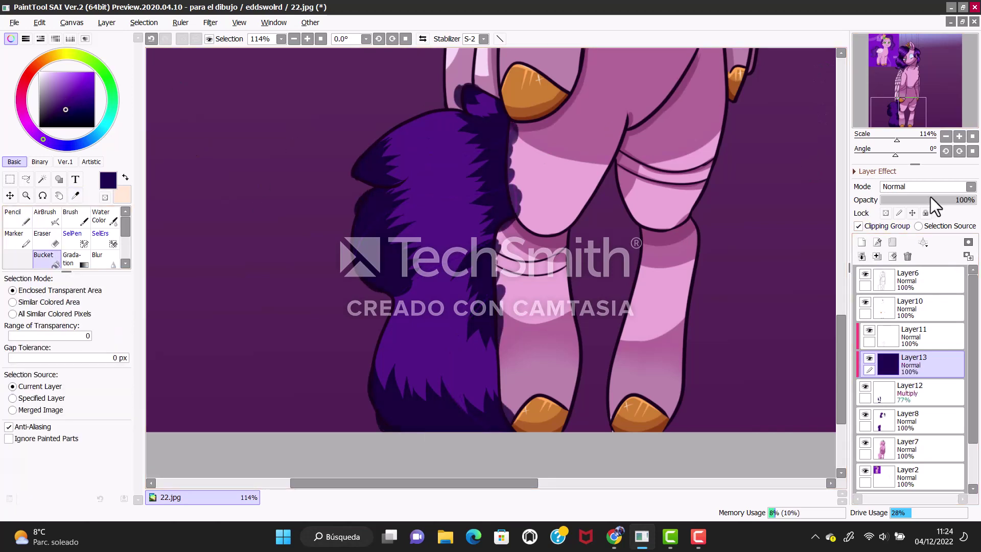
{"action": "left_click", "coordinate": [877, 255]}
{"action": "left_click", "coordinate": [907, 255]}
Lower Layer12's opacity to 60%, and merge it into Layer8 with the strand-line Layer11 hidden
{"action": "left_click", "coordinate": [936, 198]}
{"action": "left_click", "coordinate": [879, 334]}
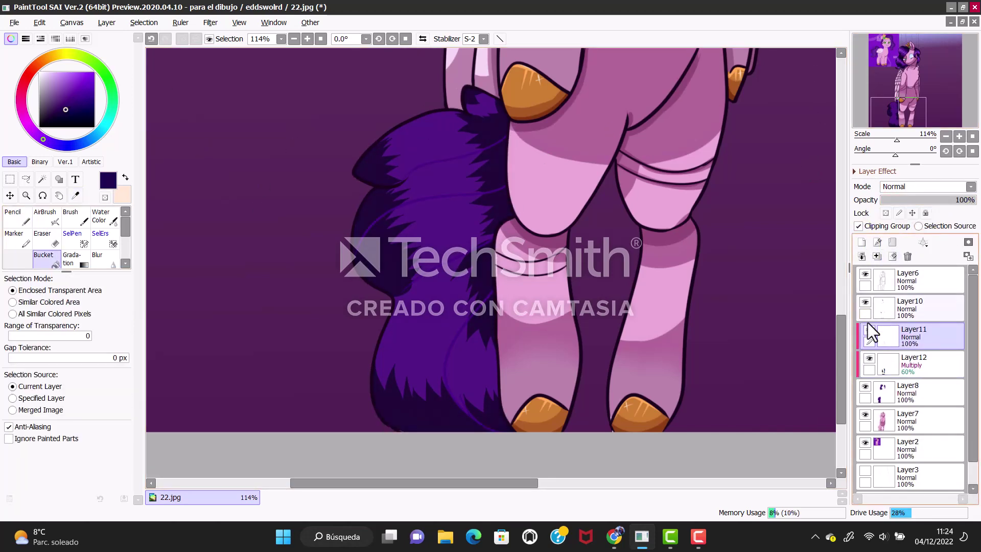
{"action": "left_click", "coordinate": [869, 330]}
{"action": "key", "text": "n"}
{"action": "left_click", "coordinate": [919, 363]}
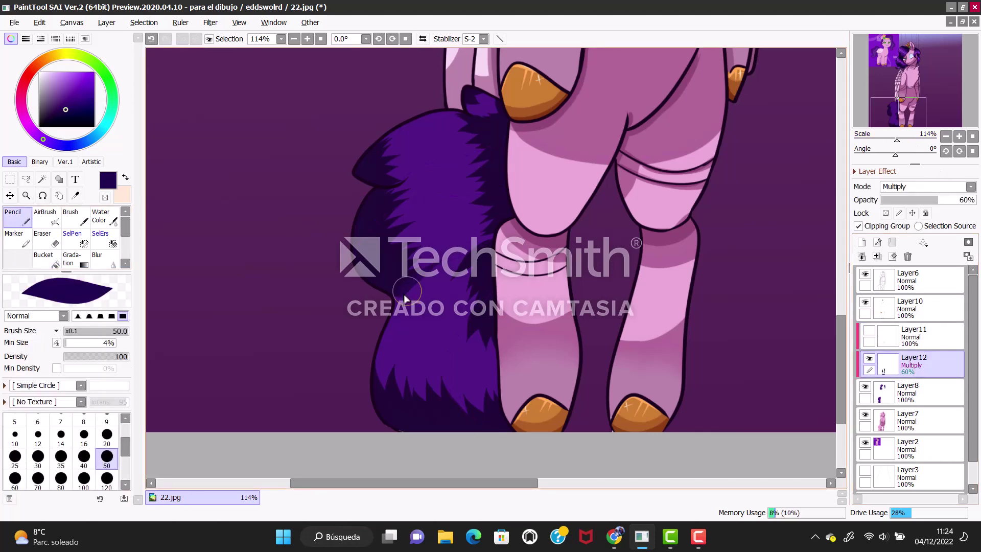
{"action": "left_click", "coordinate": [151, 39]}
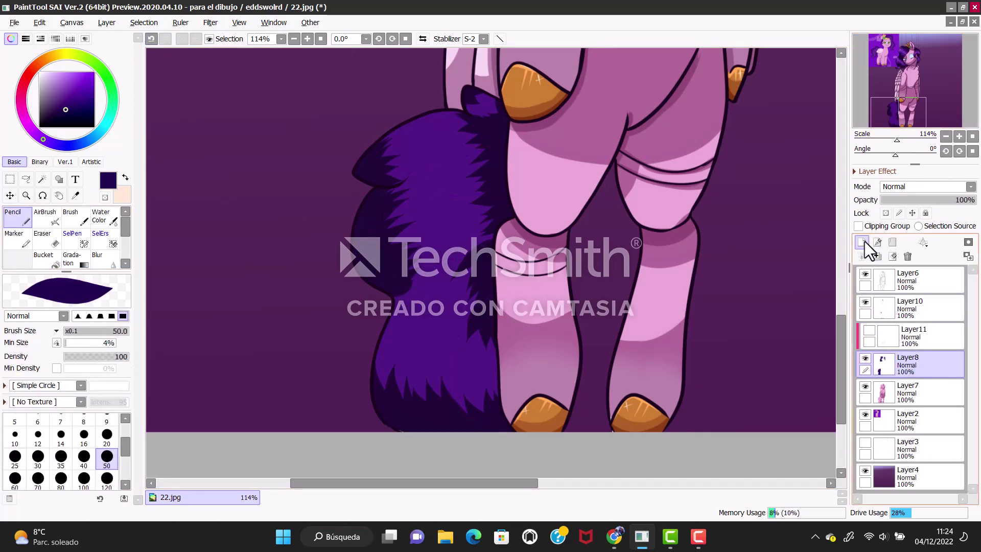
Paint a deeper band of dark purple spikes along the tail's edges on a clipped Multiply layer and merge it into Layer8
{"action": "key", "text": "ctrl+z"}
{"action": "key", "text": "ctrl+y"}
{"action": "key", "text": "ctrl+y"}
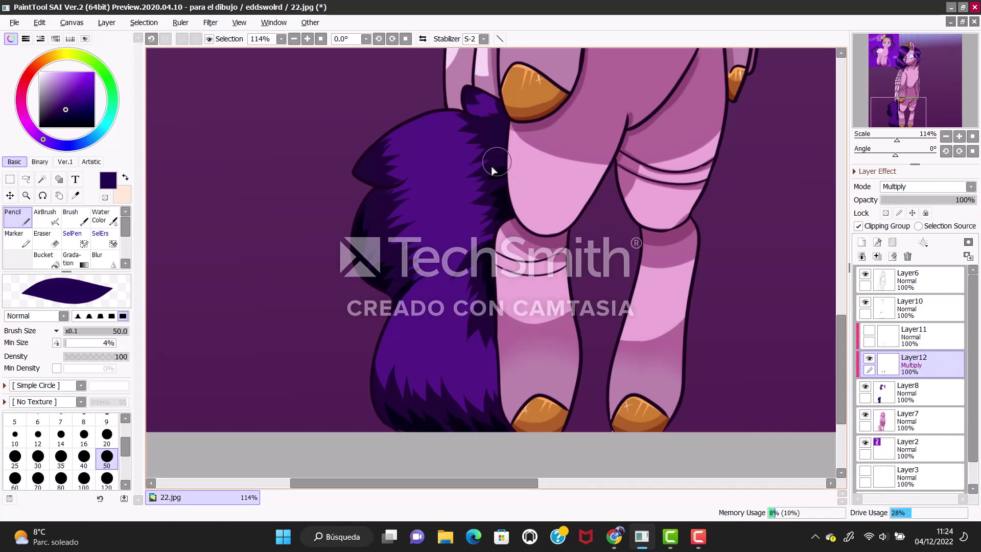
{"action": "left_click", "coordinate": [877, 255]}
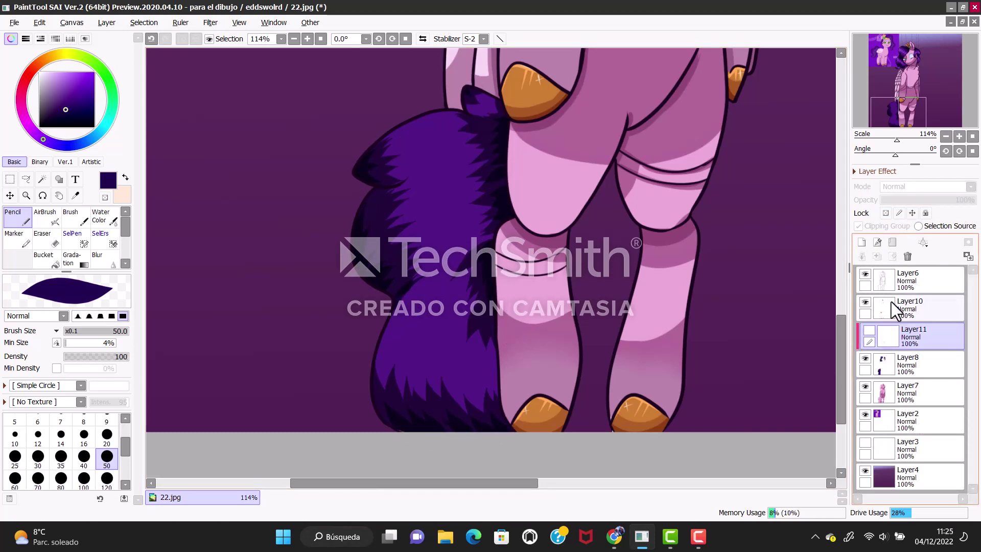
Paint light purple highlight strokes across the tail with a size 20 pencil on Layer11 in Shine mode at 30% opacity
{"action": "left_click", "coordinate": [893, 330]}
{"action": "left_click", "coordinate": [925, 186]}
{"action": "left_click", "coordinate": [902, 268]}
{"action": "left_click", "coordinate": [107, 434]}
{"action": "mouse_move", "coordinate": [418, 125]}
{"action": "left_mouse_down"}
{"action": "mouse_move", "coordinate": [400, 138]}
{"action": "mouse_move", "coordinate": [437, 156]}
{"action": "mouse_move", "coordinate": [457, 197]}
{"action": "mouse_move", "coordinate": [434, 358]}
{"action": "mouse_move", "coordinate": [482, 383]}
{"action": "left_mouse_up"}
{"action": "left_click", "coordinate": [909, 199]}
{"action": "scroll", "coordinate": [947, 118], "scroll_direction": "down", "scroll_amount": 4}
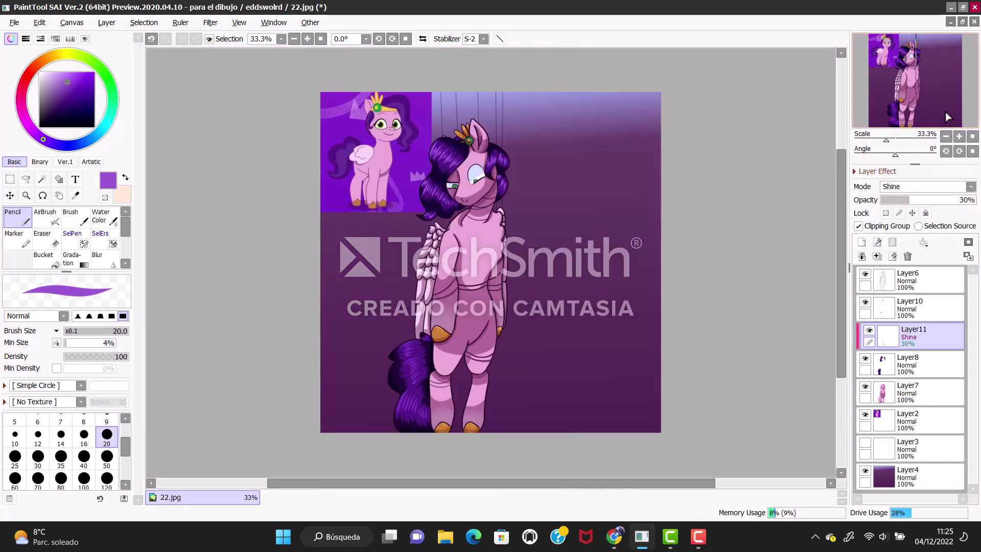
Merge the tail highlights, Layer8 and Layer10 into Layer7
{"action": "left_click", "coordinate": [876, 256]}
{"action": "left_click", "coordinate": [877, 256]}
{"action": "left_click", "coordinate": [910, 307]}
{"action": "left_click", "coordinate": [877, 256]}
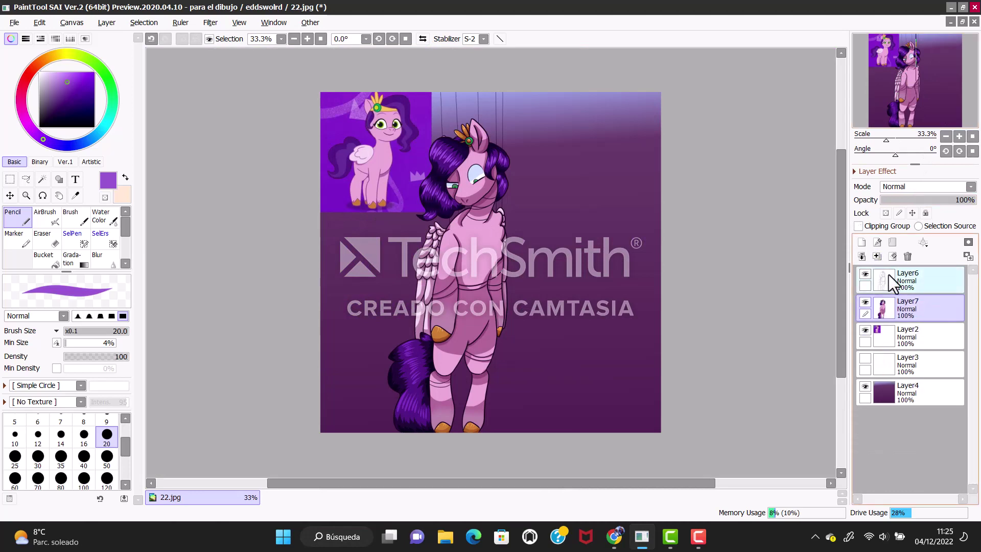
Recolour the line art dark maroon by filling a new clipped layer above Layer6
{"action": "left_click", "coordinate": [861, 242]}
{"action": "left_click", "coordinate": [23, 110]}
{"action": "left_click", "coordinate": [74, 113]}
{"action": "left_click", "coordinate": [43, 255]}
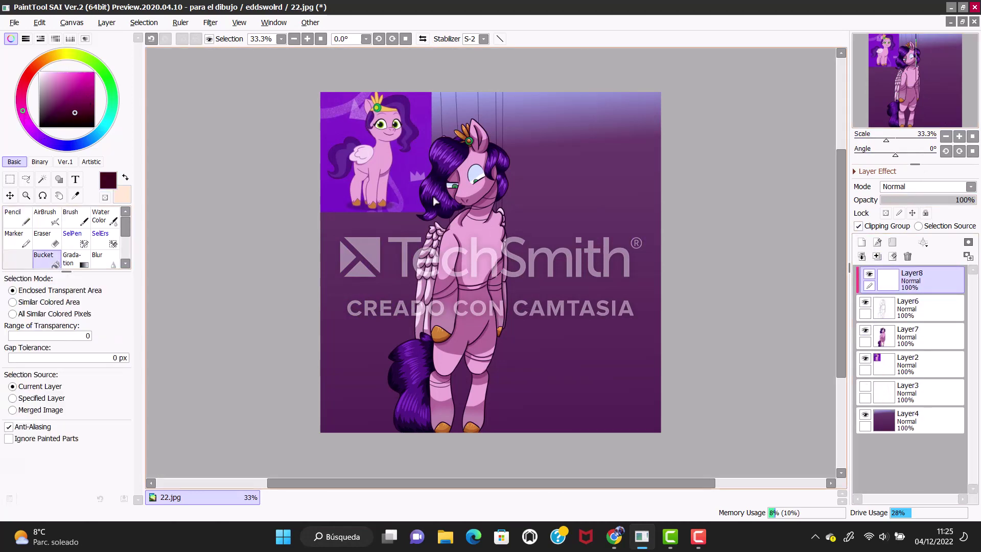
{"action": "left_click", "coordinate": [491, 255]}
Recolour the eye outlines black and the hair and tail outlines dark navy with the size 20 pencil on clipped Layer8
{"action": "left_click_drag", "start_coordinate": [887, 139], "coordinate": [899, 146]}
{"action": "left_click", "coordinate": [29, 211]}
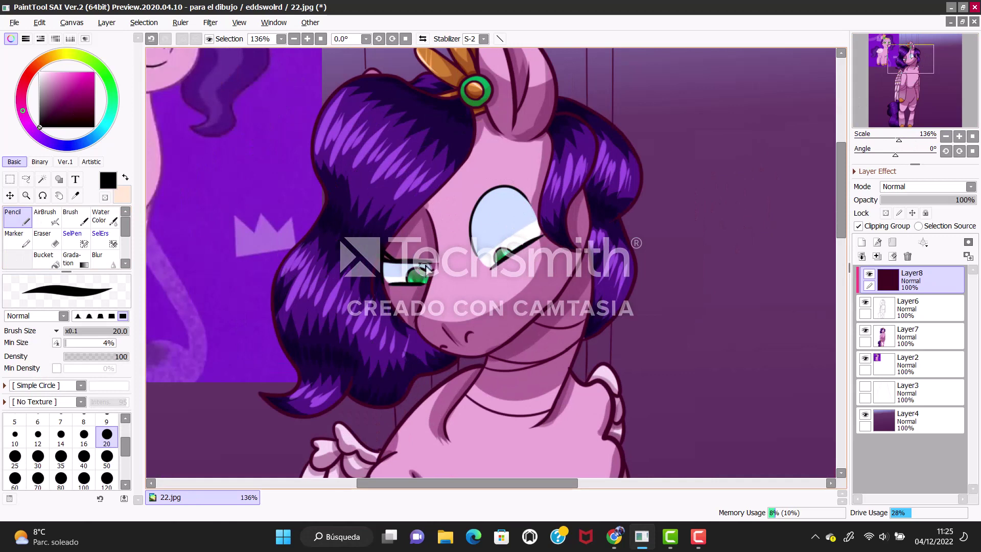
{"action": "left_click", "coordinate": [320, 128], "text": "alt"}
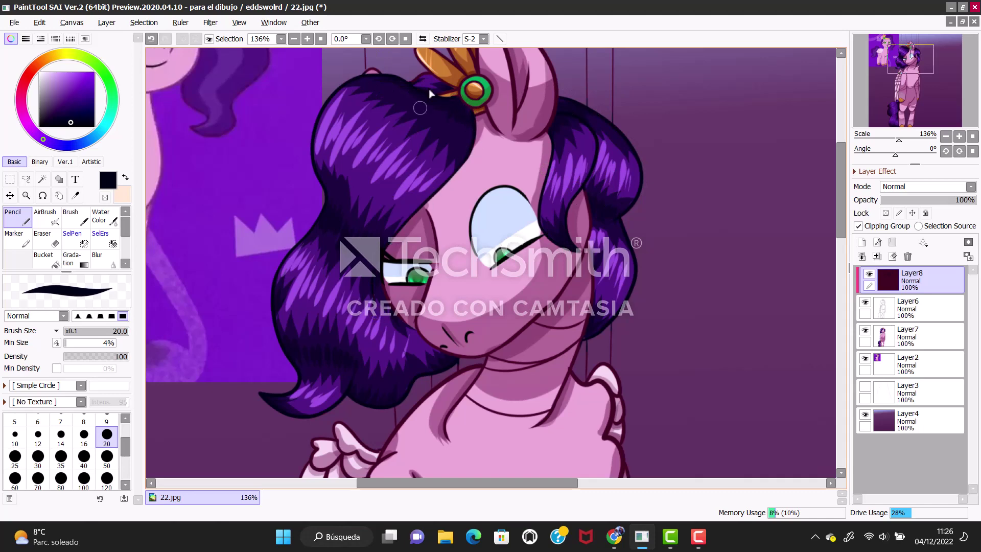
{"action": "scroll", "coordinate": [630, 99], "scroll_direction": "down", "scroll_amount": 15}
{"action": "scroll", "coordinate": [311, 151], "scroll_direction": "up", "scroll_amount": 5}
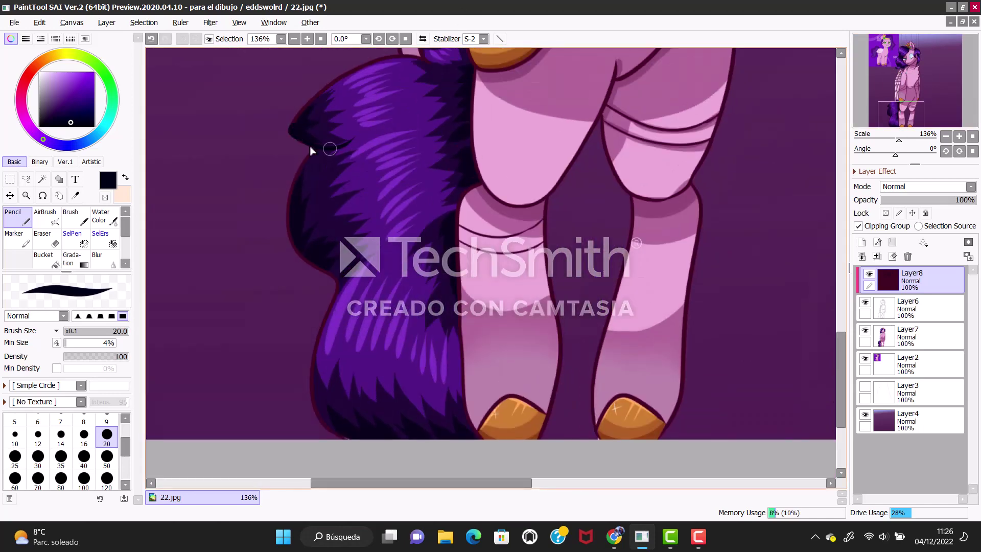
{"action": "left_click_drag", "start_coordinate": [315, 144], "coordinate": [304, 262]}
Recolour the line art of both irises with sampled greens on clipped Layer8
{"action": "left_click_drag", "start_coordinate": [870, 124], "coordinate": [908, 39]}
{"action": "left_click", "coordinate": [517, 239], "text": "alt"}
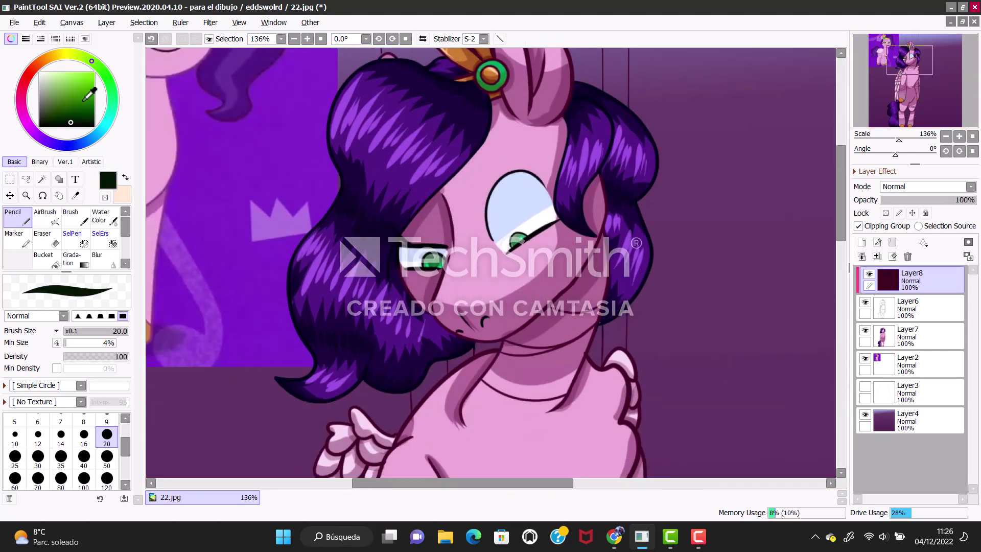
{"action": "left_click", "coordinate": [429, 260], "text": "alt"}
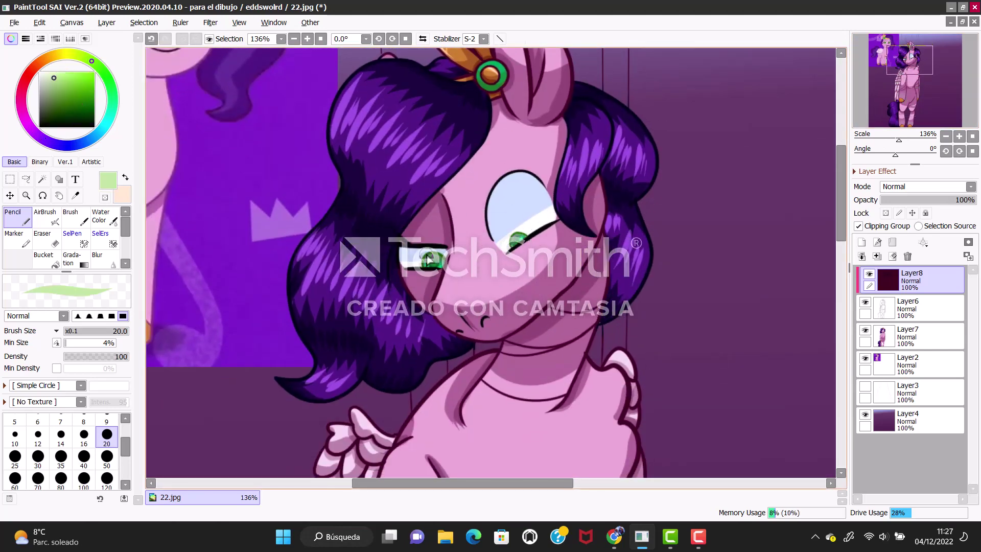
{"action": "key", "text": "r"}
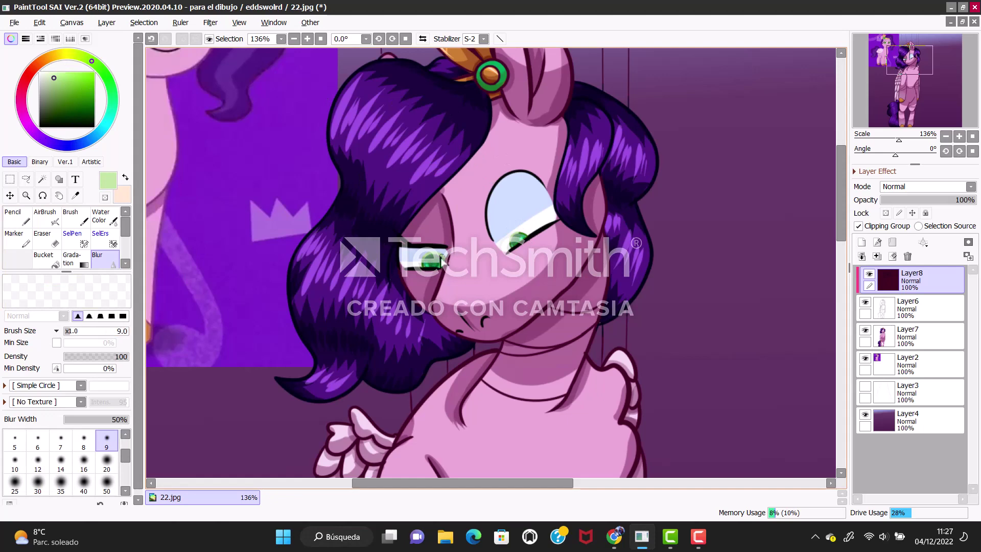
{"action": "key", "text": "n"}
{"action": "scroll", "coordinate": [459, 153], "scroll_direction": "up", "scroll_amount": 3}
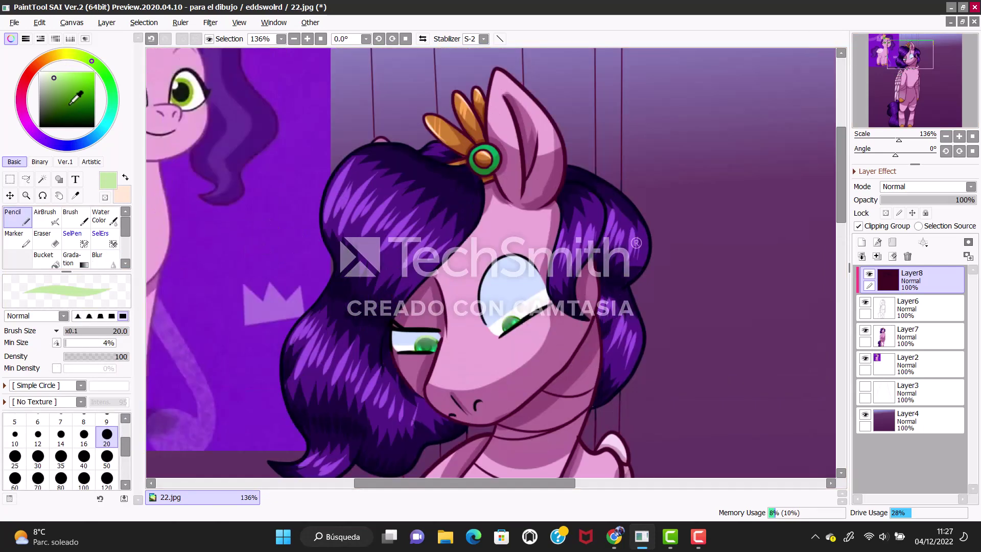
Merge the line colours into Layer6 and draw thin dark navy stray strands around the hair and tail with a size 9 pencil on a new layer
{"action": "left_click", "coordinate": [294, 38]}
{"action": "left_click", "coordinate": [294, 38]}
{"action": "left_click", "coordinate": [294, 39]}
{"action": "left_click", "coordinate": [293, 38]}
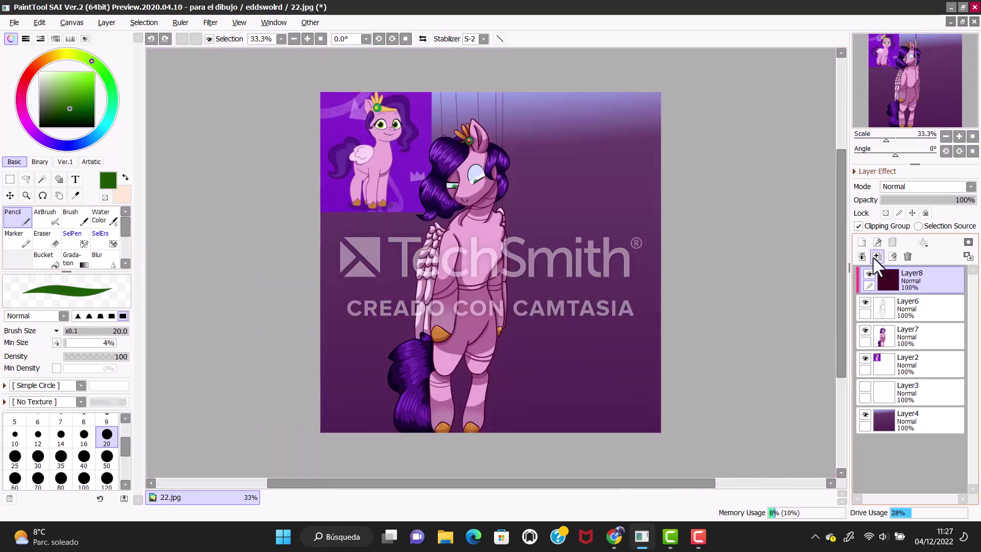
{"action": "key", "text": "alt"}
{"action": "left_click", "coordinate": [463, 154], "text": "alt"}
{"action": "left_click", "coordinate": [897, 136]}
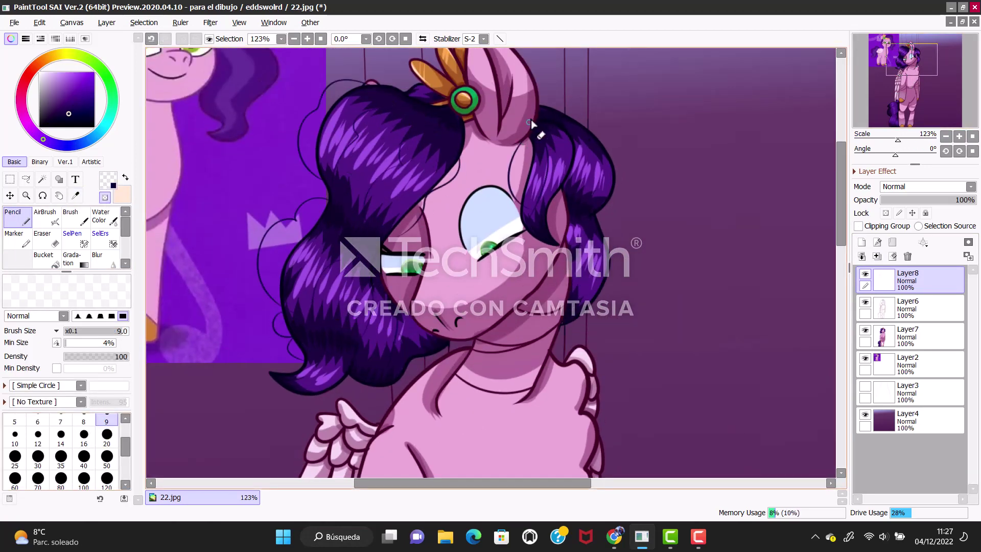
{"action": "left_click_drag", "start_coordinate": [539, 109], "coordinate": [620, 174]}
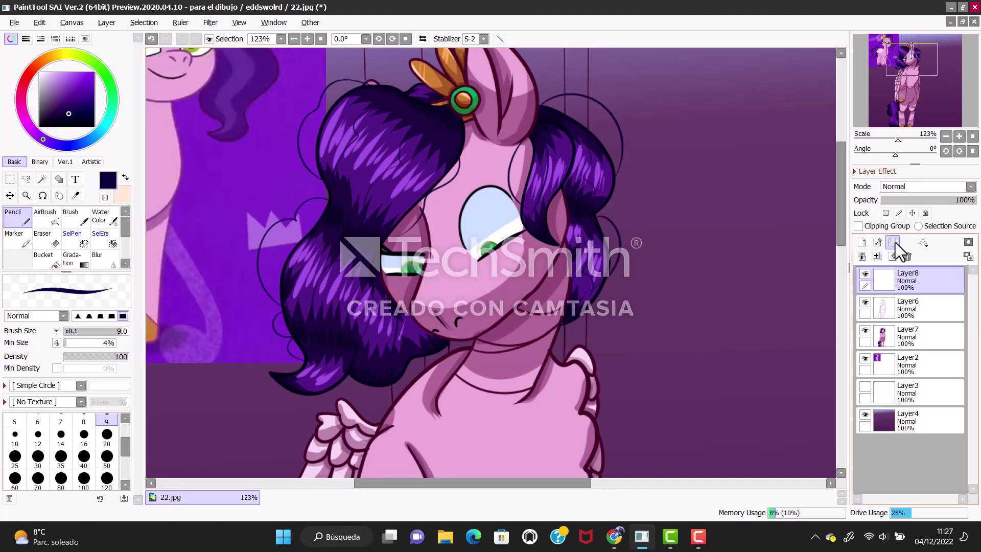
{"action": "left_click", "coordinate": [903, 105]}
{"action": "scroll", "coordinate": [400, 284], "scroll_direction": "down", "scroll_amount": 3}
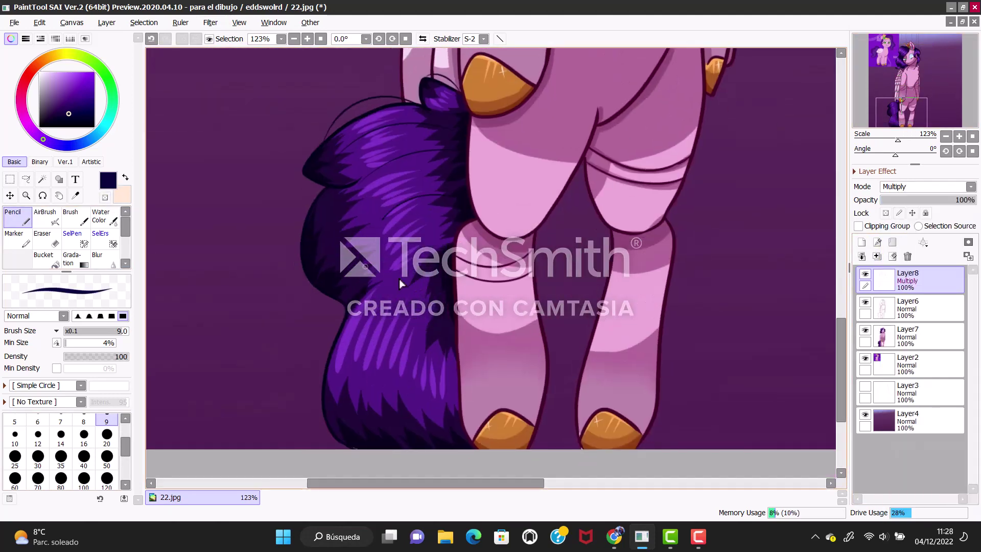
Set the stray-strand layer to Multiply at 68% opacity and merge it with Layer6 into Layer7
{"action": "left_click", "coordinate": [925, 187]}
{"action": "left_click", "coordinate": [914, 196]}
{"action": "scroll", "coordinate": [777, 241], "scroll_direction": "up", "scroll_amount": 5}
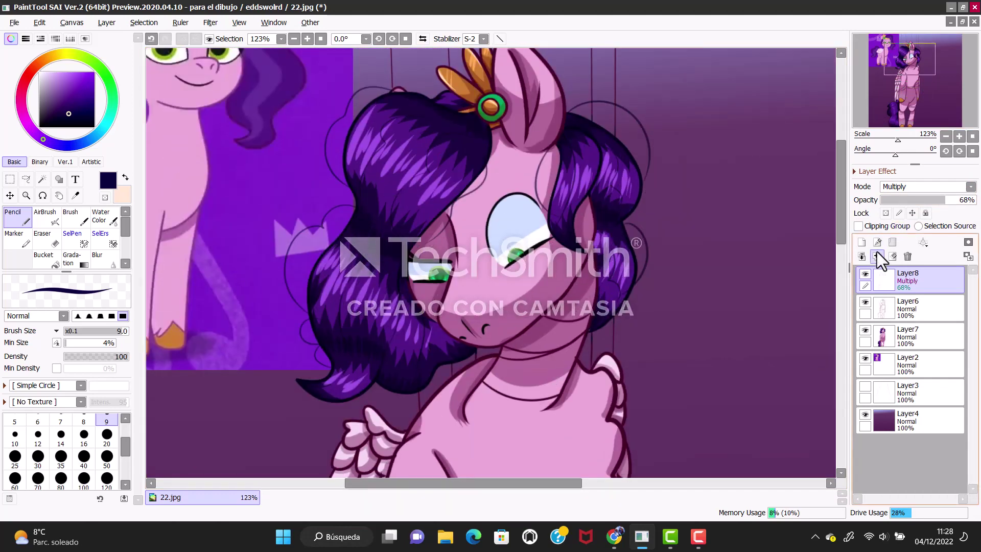
{"action": "left_click", "coordinate": [879, 306]}
{"action": "left_click", "coordinate": [907, 256]}
Paint light pink fur tufts on the cheek, chest, arm, waist, thighs and knees with a size 20 pencil on a new top layer
{"action": "scroll", "coordinate": [511, 306], "scroll_direction": "down", "scroll_amount": 3}
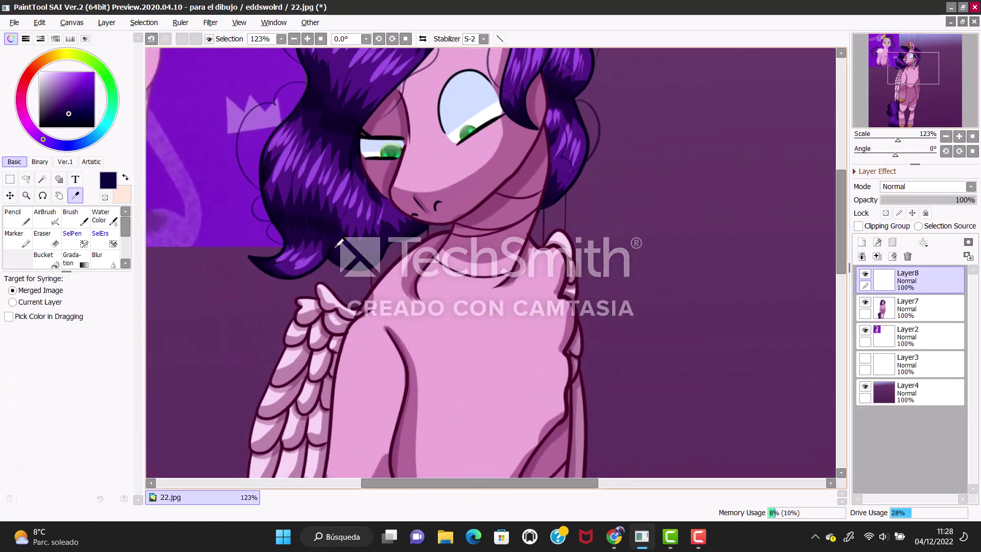
{"action": "left_click", "coordinate": [500, 291], "text": "alt"}
{"action": "key", "text": "bracketright"}
{"action": "key", "text": "bracketright"}
{"action": "key", "text": "bracketright"}
{"action": "key", "text": "bracketright"}
{"action": "key", "text": "bracketright"}
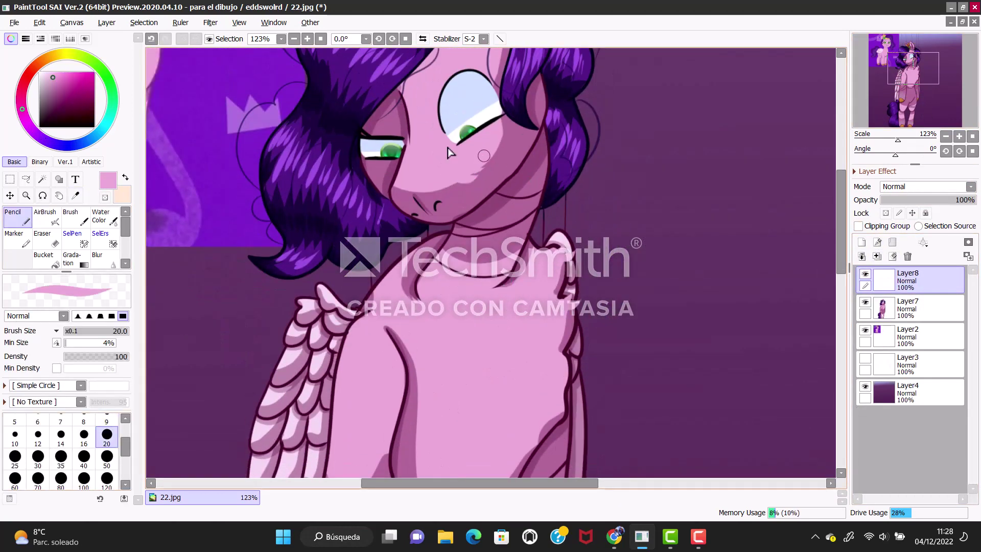
{"action": "scroll", "coordinate": [356, 145], "scroll_direction": "down", "scroll_amount": 5}
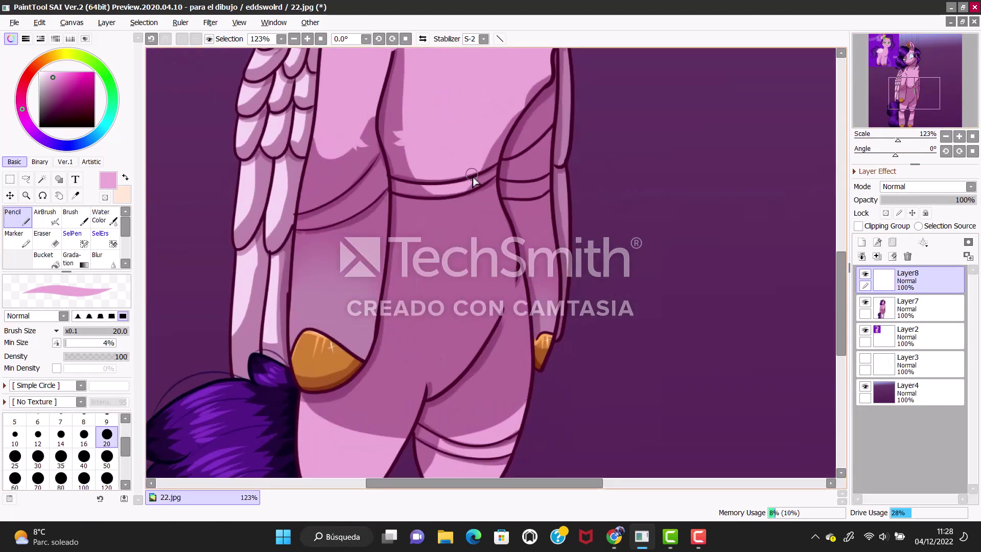
{"action": "scroll", "coordinate": [449, 399], "scroll_direction": "down", "scroll_amount": 3}
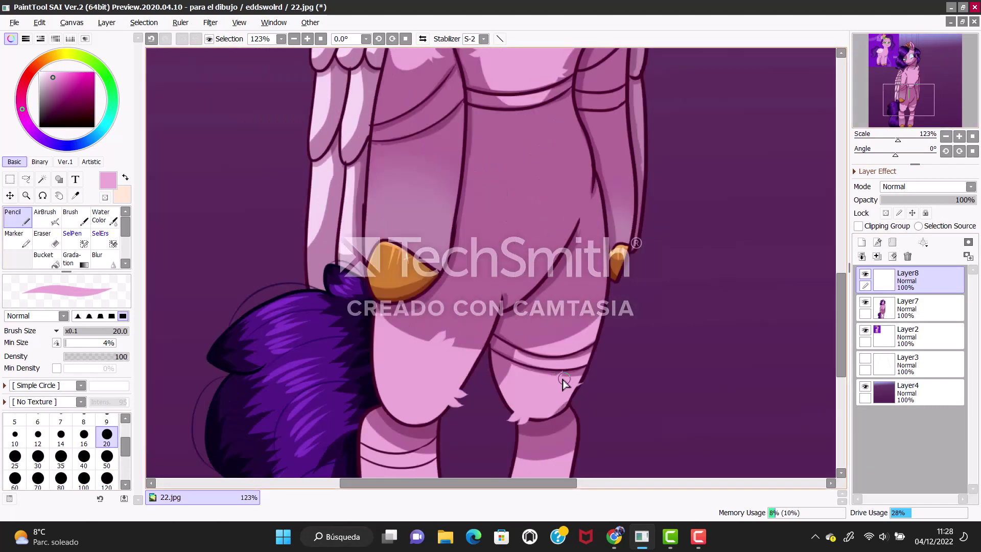
{"action": "scroll", "coordinate": [458, 265], "scroll_direction": "down", "scroll_amount": 3}
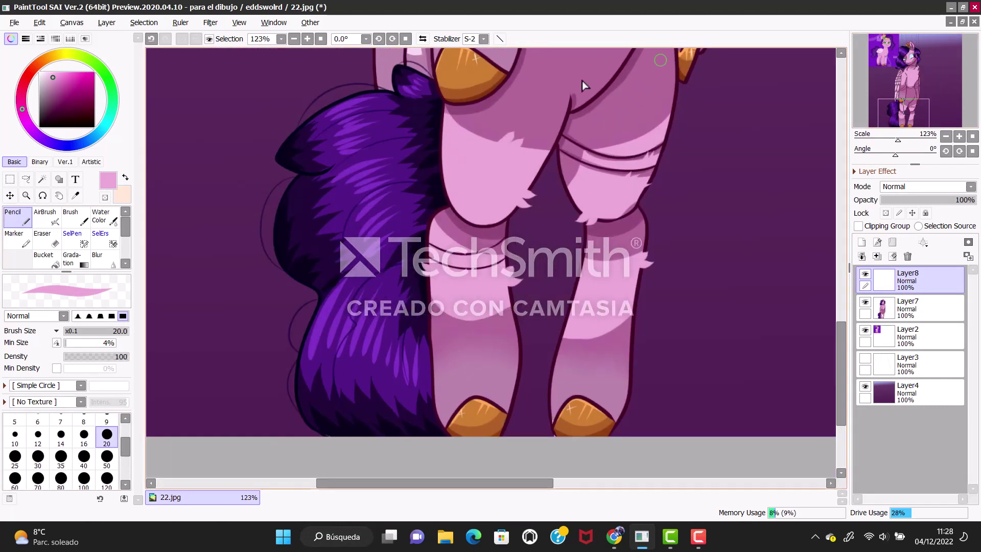
Paint mauve fur tufts hanging over both foot hooves
{"action": "left_click", "coordinate": [51, 87]}
{"action": "left_click_drag", "start_coordinate": [439, 408], "coordinate": [452, 434]}
{"action": "mouse_move", "coordinate": [478, 398]}
{"action": "left_mouse_down"}
{"action": "mouse_move", "coordinate": [513, 427]}
{"action": "mouse_move", "coordinate": [579, 397]}
{"action": "left_mouse_up"}
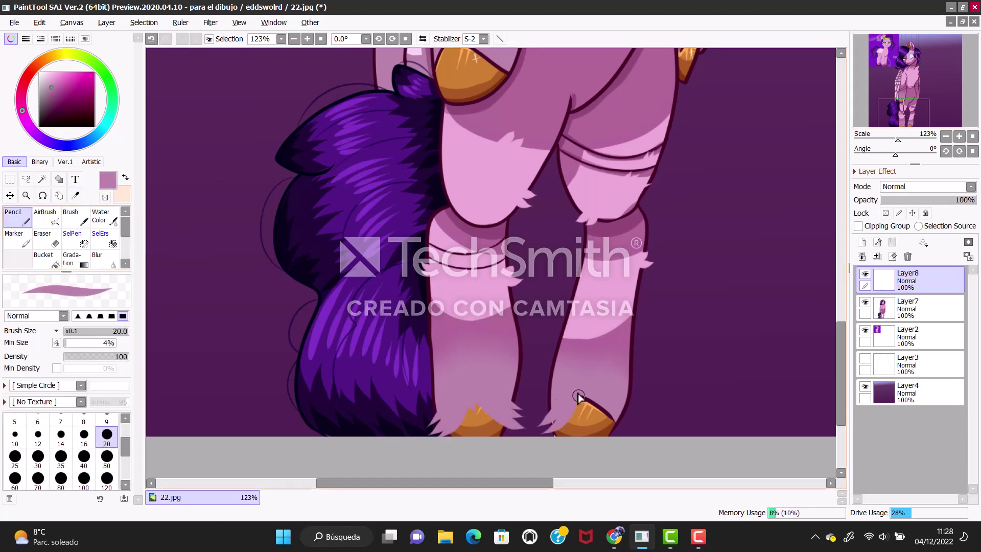
Paint mauve fur tufts over both hand hooves and switch the pencil to transparent for erasing
{"action": "scroll", "coordinate": [449, 285], "scroll_direction": "up", "scroll_amount": 3}
{"action": "left_click_drag", "start_coordinate": [407, 272], "coordinate": [372, 303]}
{"action": "mouse_move", "coordinate": [636, 273]}
{"action": "left_mouse_down"}
{"action": "mouse_move", "coordinate": [655, 280]}
{"action": "mouse_move", "coordinate": [645, 277]}
{"action": "left_mouse_up"}
{"action": "left_click", "coordinate": [152, 39]}
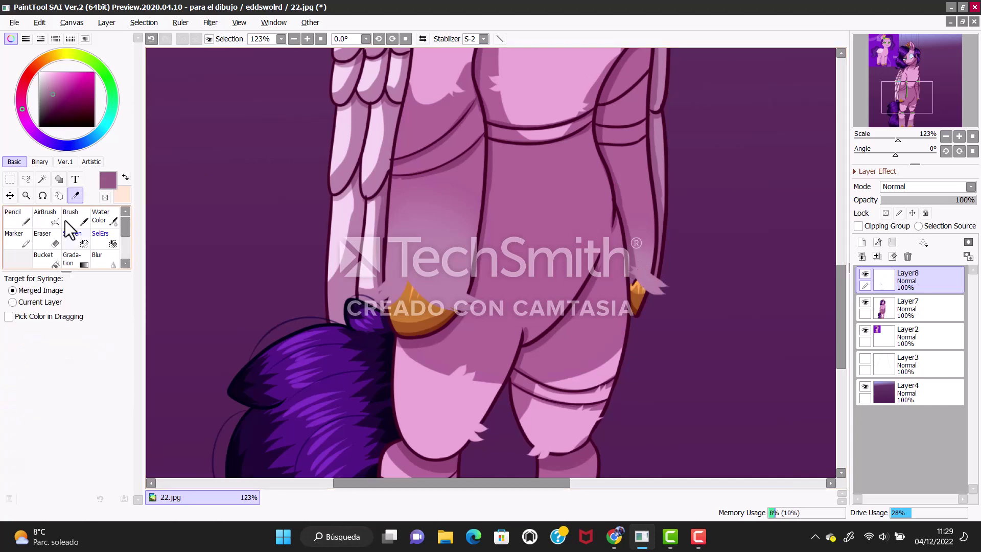
{"action": "scroll", "coordinate": [634, 288], "scroll_direction": "up", "scroll_amount": 1}
{"action": "left_click", "coordinate": [105, 196]}
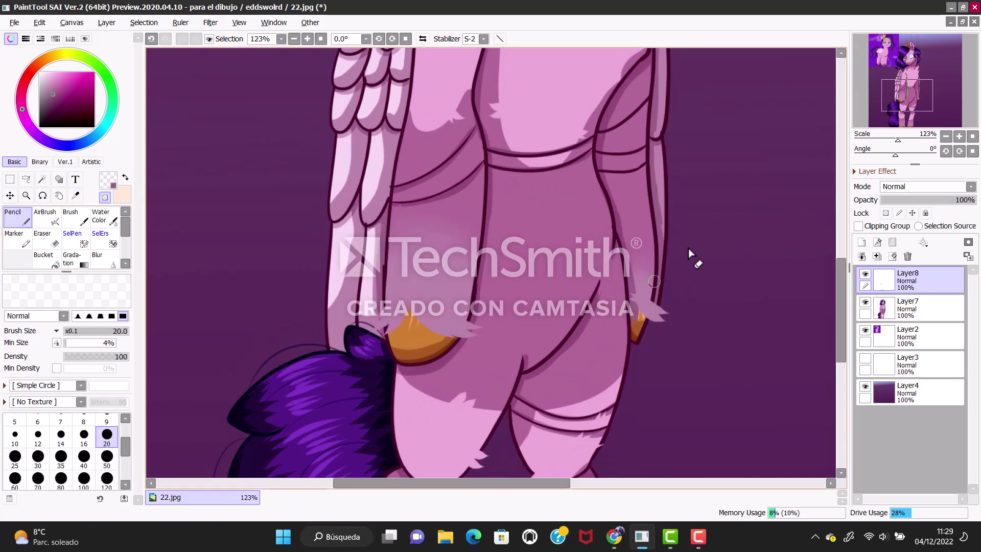
Paint pink and mauve fur tufts along the edges of the shoulders and arms
{"action": "scroll", "coordinate": [690, 254], "scroll_direction": "up", "scroll_amount": 10}
{"action": "scroll", "coordinate": [415, 256], "scroll_direction": "down", "scroll_amount": 5}
{"action": "left_click", "coordinate": [415, 338], "text": "alt"}
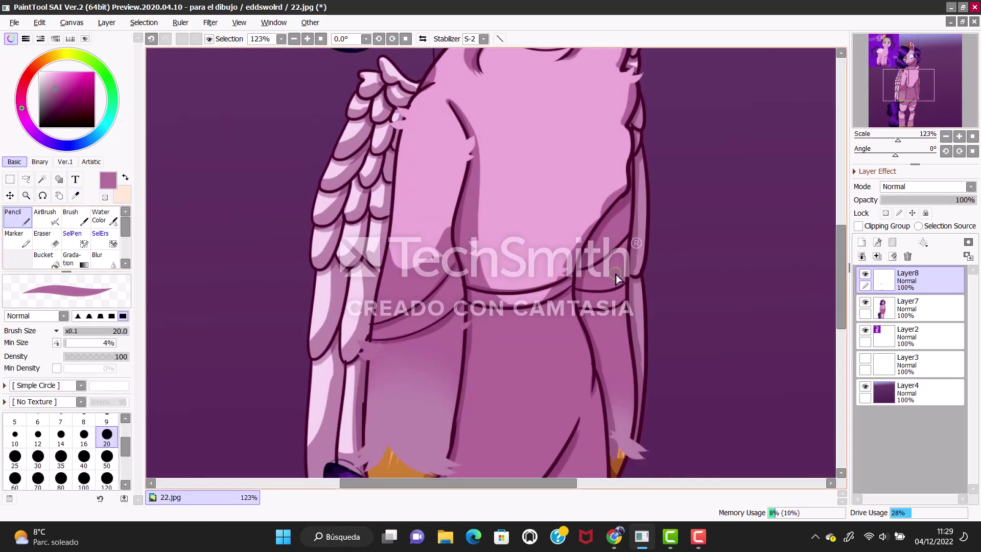
Paint light pink fur tufts on the edge and inside of the ear
{"action": "scroll", "coordinate": [616, 278], "scroll_direction": "up", "scroll_amount": 5}
{"action": "left_click", "coordinate": [156, 41]}
{"action": "key", "text": "alt"}
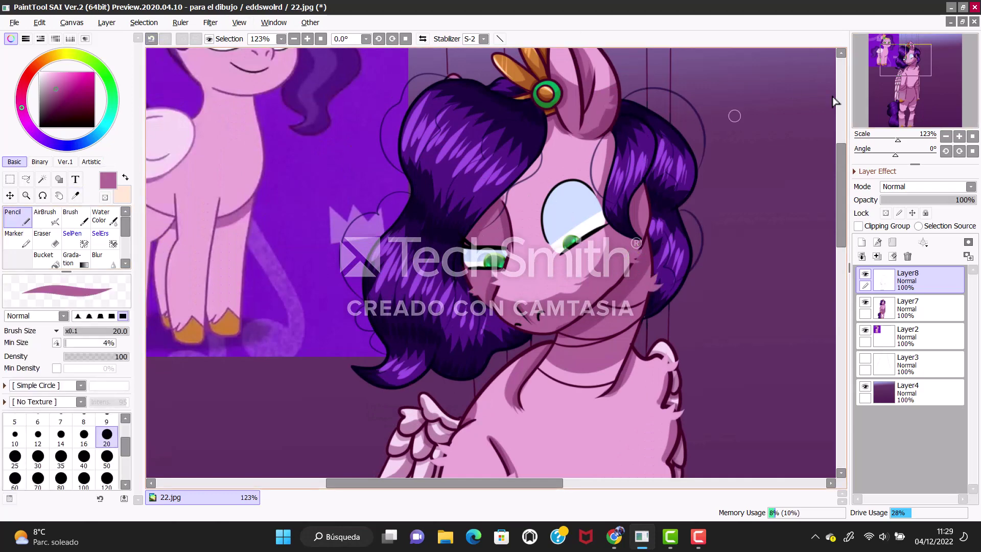
{"action": "scroll", "coordinate": [733, 114], "scroll_direction": "up", "scroll_amount": 3}
{"action": "left_click", "coordinate": [587, 152], "text": "alt"}
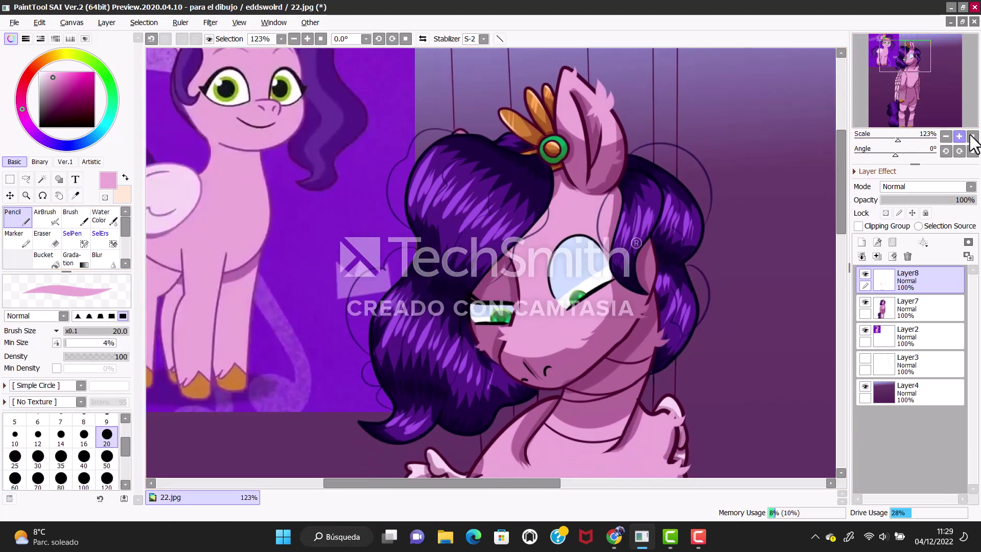
Clip the empty layer to the character and paint dark red blood lines and drips along the upper neck seams with a size 4 brush
{"action": "scroll", "coordinate": [893, 118], "scroll_direction": "down", "scroll_amount": 6}
{"action": "left_click", "coordinate": [858, 226]}
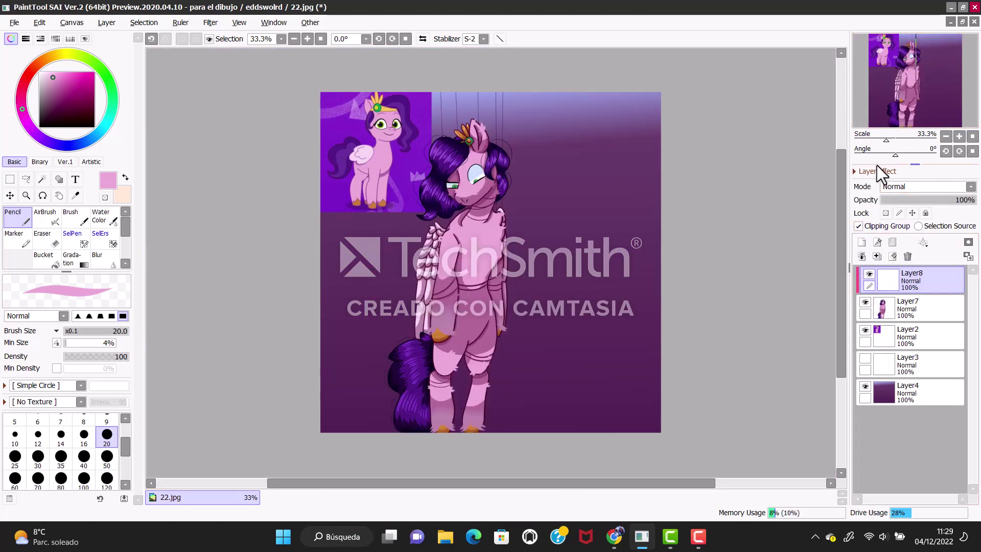
{"action": "left_click", "coordinate": [70, 212]}
{"action": "left_click", "coordinate": [11, 38]}
{"action": "left_click", "coordinate": [106, 370]}
{"action": "scroll", "coordinate": [893, 143], "scroll_direction": "up", "scroll_amount": 6}
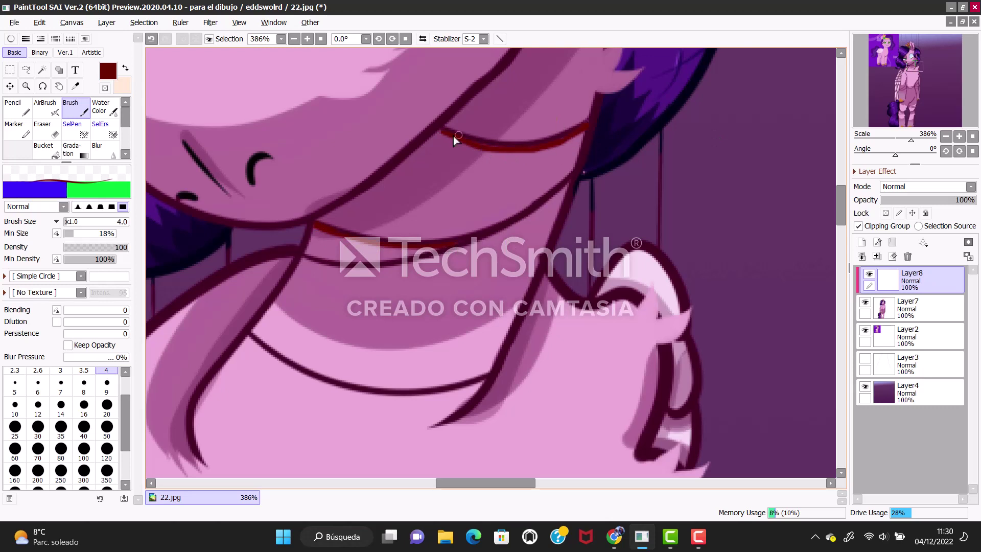
{"action": "left_click_drag", "start_coordinate": [517, 149], "coordinate": [509, 221]}
{"action": "left_click_drag", "start_coordinate": [307, 270], "coordinate": [350, 259]}
{"action": "key", "text": "ctrl+z"}
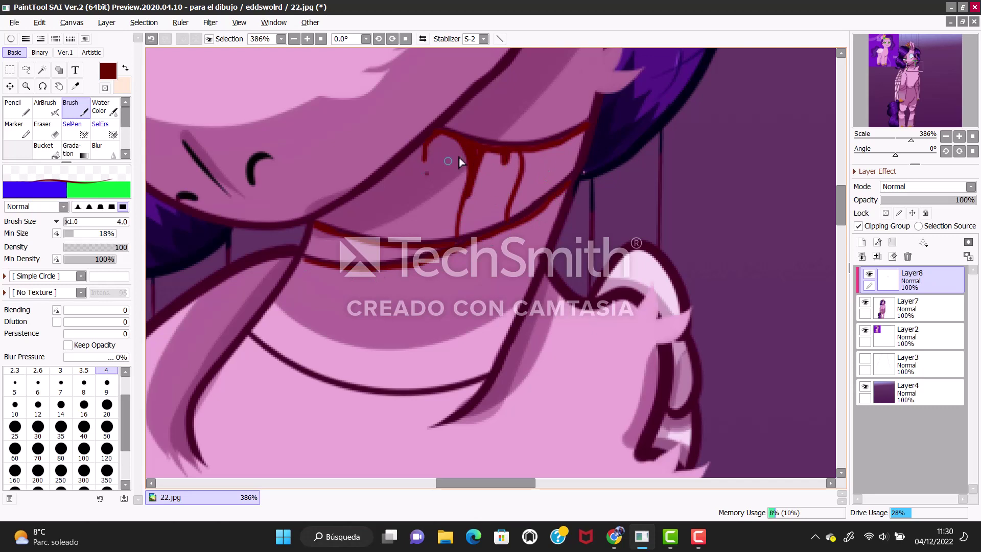
Paint long dark red blood drips running down the neck from the lower seam, using brush size 9 for the thicker ones
{"action": "left_click_drag", "start_coordinate": [413, 262], "coordinate": [374, 377]}
{"action": "left_click", "coordinate": [106, 385]}
{"action": "left_click_drag", "start_coordinate": [512, 220], "coordinate": [445, 380]}
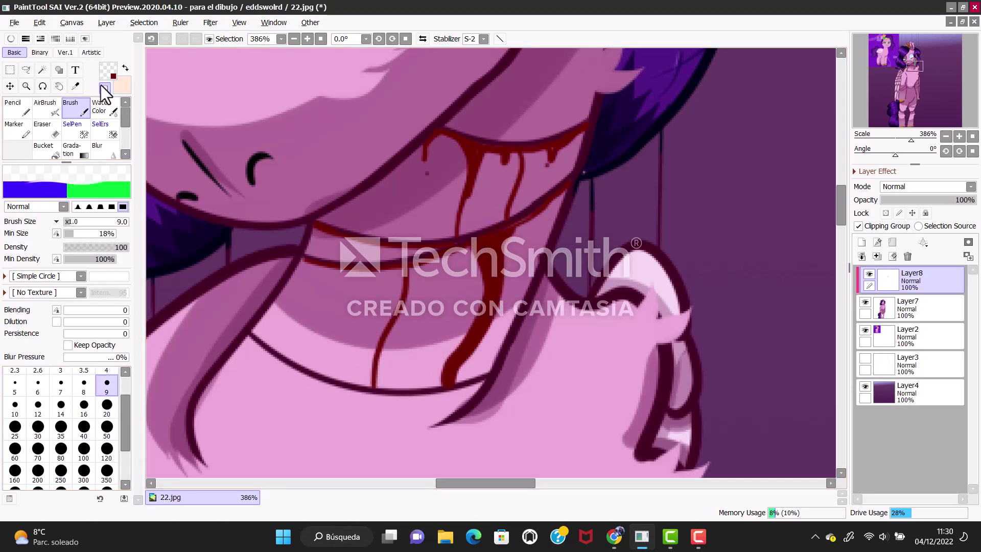
{"action": "left_click_drag", "start_coordinate": [529, 224], "coordinate": [489, 369]}
{"action": "left_click_drag", "start_coordinate": [350, 264], "coordinate": [305, 364]}
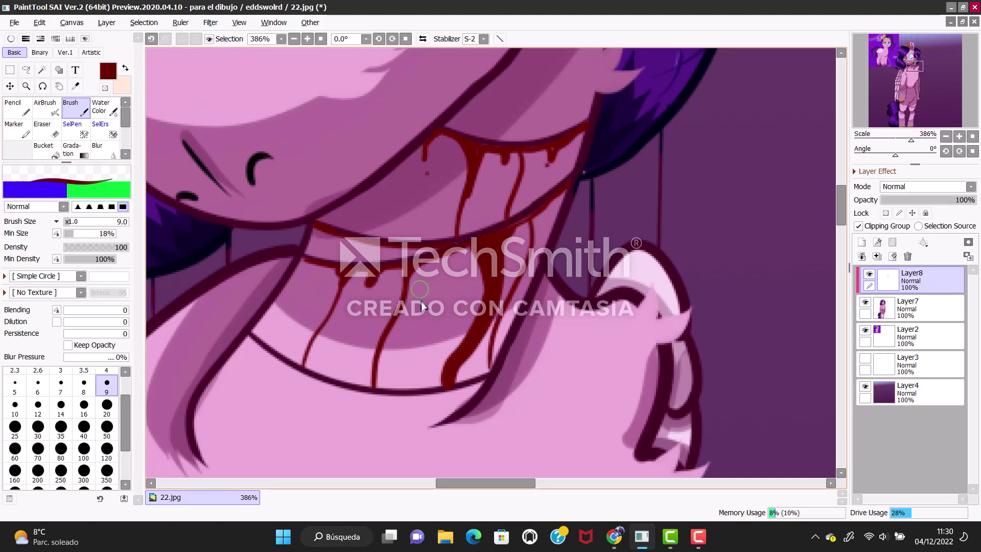
Paint blood running from the nostrils across the muzzle and turn off the layer's clipping group
{"action": "mouse_move", "coordinate": [913, 67]}
{"action": "left_mouse_down"}
{"action": "mouse_move", "coordinate": [926, 69]}
{"action": "mouse_move", "coordinate": [909, 62]}
{"action": "left_mouse_up"}
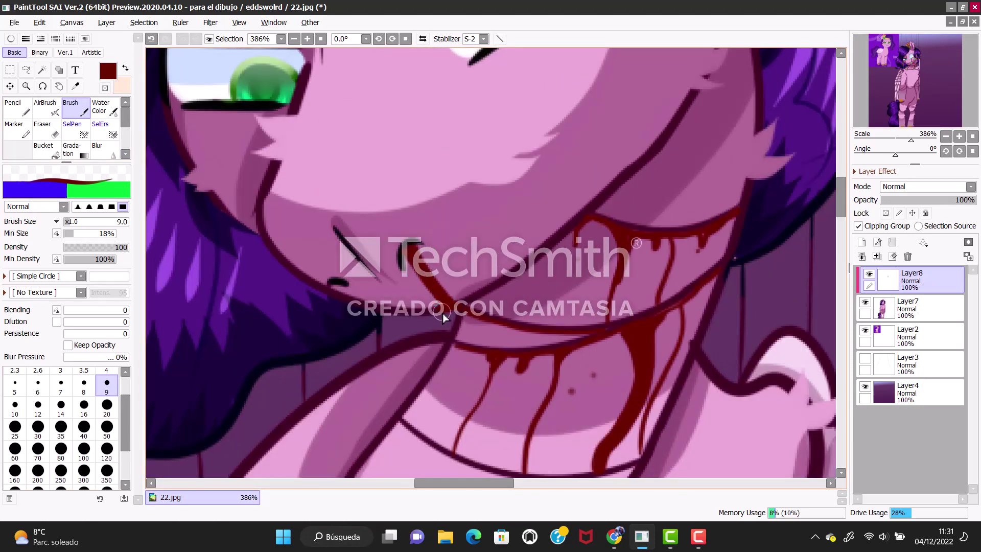
{"action": "left_click", "coordinate": [471, 333]}
{"action": "left_click", "coordinate": [858, 225]}
{"action": "left_click", "coordinate": [931, 56]}
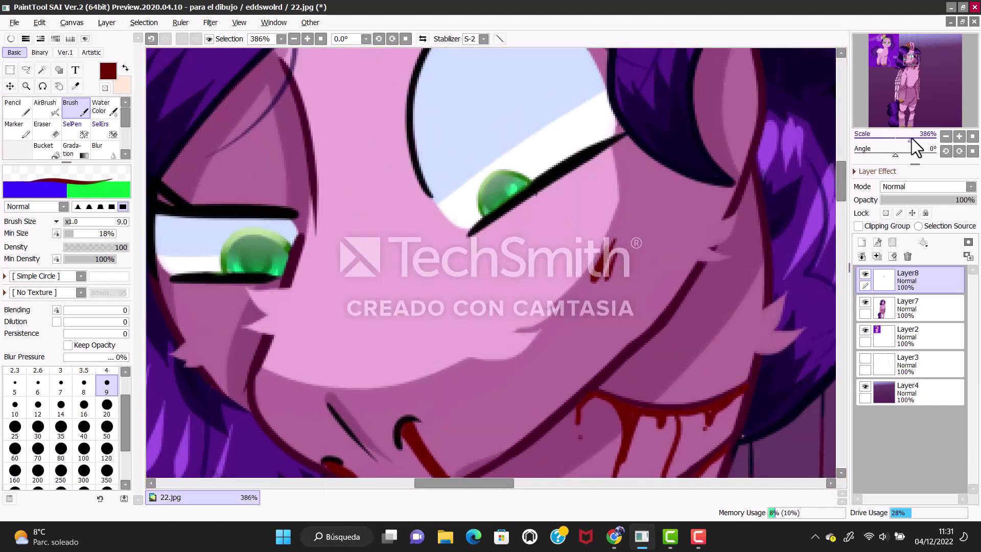
Paint blood along the seam at the base of the neck, with drips and droplets falling onto the chest
{"action": "left_click_drag", "start_coordinate": [912, 139], "coordinate": [899, 139]}
{"action": "scroll", "coordinate": [924, 104], "scroll_direction": "up", "scroll_amount": 6}
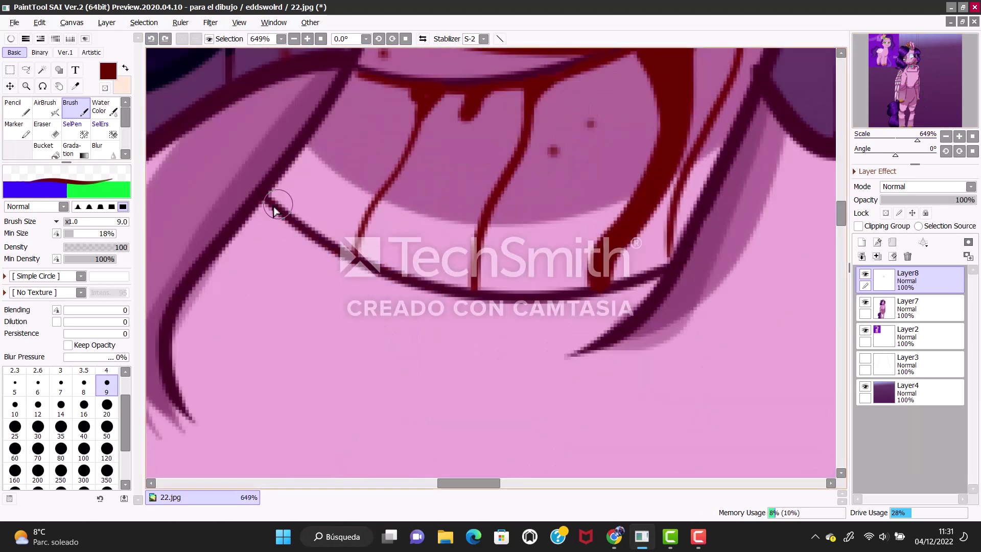
{"action": "left_click_drag", "start_coordinate": [319, 236], "coordinate": [332, 417]}
{"action": "left_click_drag", "start_coordinate": [475, 286], "coordinate": [454, 393]}
{"action": "left_click_drag", "start_coordinate": [388, 286], "coordinate": [396, 315]}
{"action": "left_click", "coordinate": [423, 354]}
{"action": "left_click", "coordinate": [403, 396]}
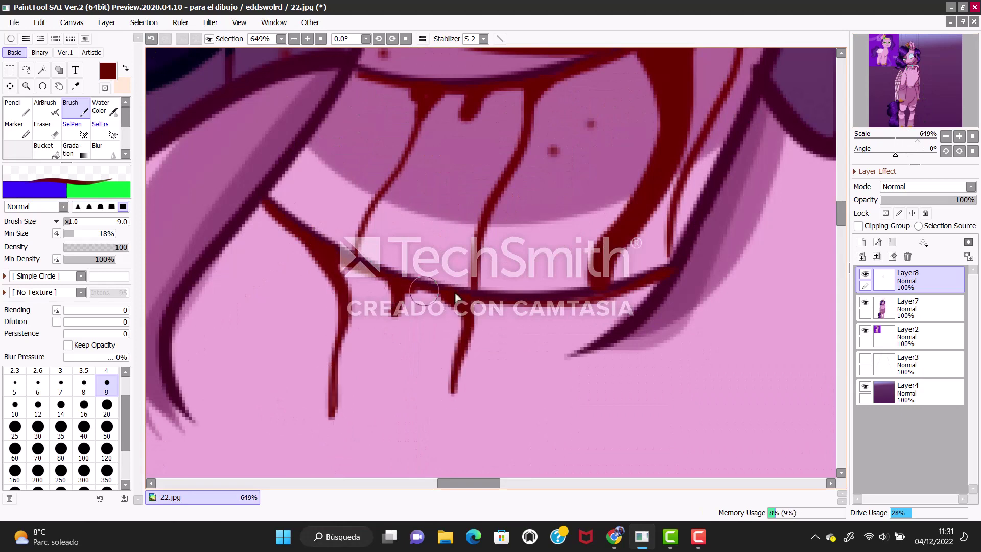
{"action": "left_click", "coordinate": [559, 322]}
{"action": "left_click", "coordinate": [540, 357]}
{"action": "left_click", "coordinate": [286, 340]}
Paint dark red blood lines along the elbow seams beside the large wing, with drips joining the two seams
{"action": "scroll", "coordinate": [314, 316], "scroll_direction": "down", "scroll_amount": 4}
{"action": "scroll", "coordinate": [503, 416], "scroll_direction": "up", "scroll_amount": 2}
{"action": "left_click_drag", "start_coordinate": [276, 301], "coordinate": [317, 274]}
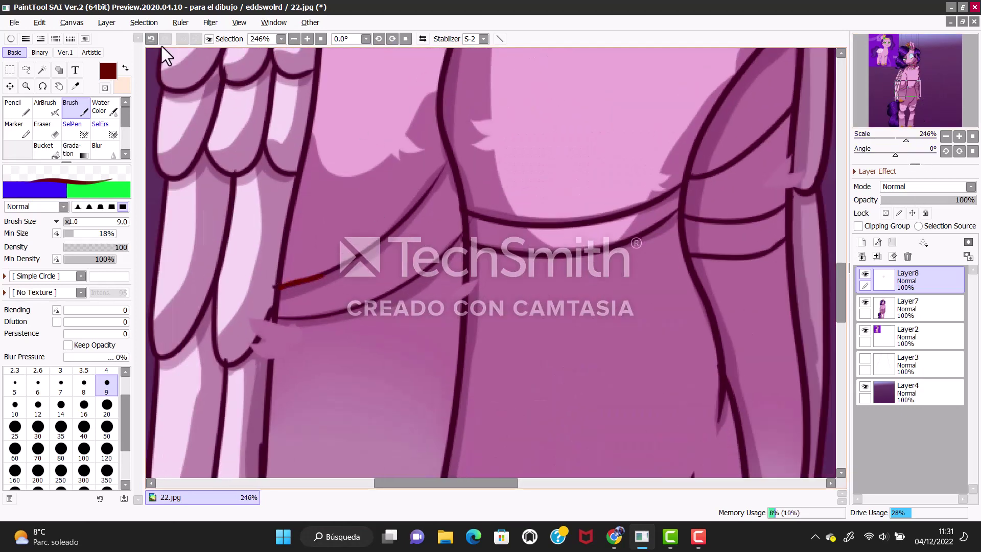
{"action": "left_click", "coordinate": [152, 39]}
{"action": "left_click_drag", "start_coordinate": [448, 164], "coordinate": [401, 227]}
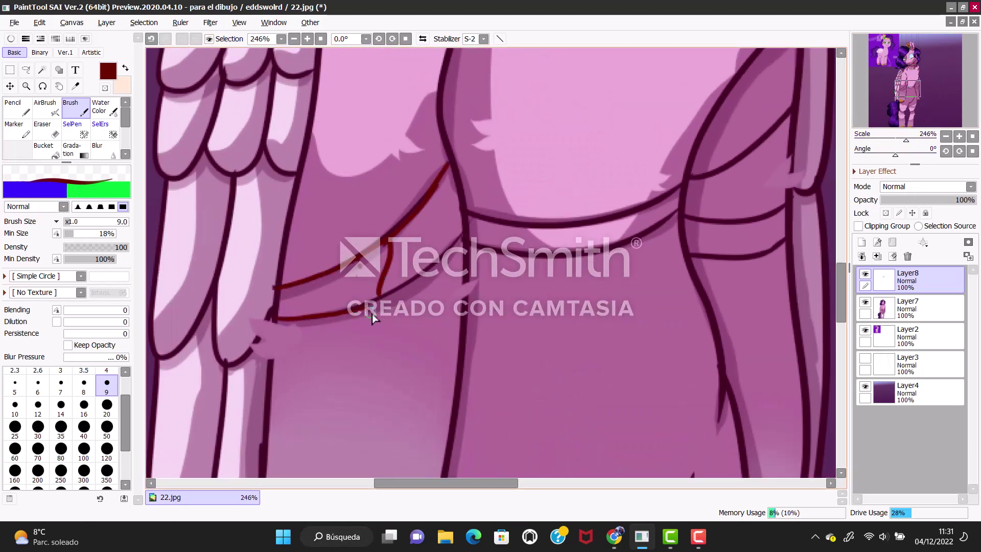
{"action": "left_click_drag", "start_coordinate": [460, 210], "coordinate": [583, 227]}
{"action": "key", "text": "ctrl+z"}
{"action": "left_click_drag", "start_coordinate": [317, 277], "coordinate": [323, 306]}
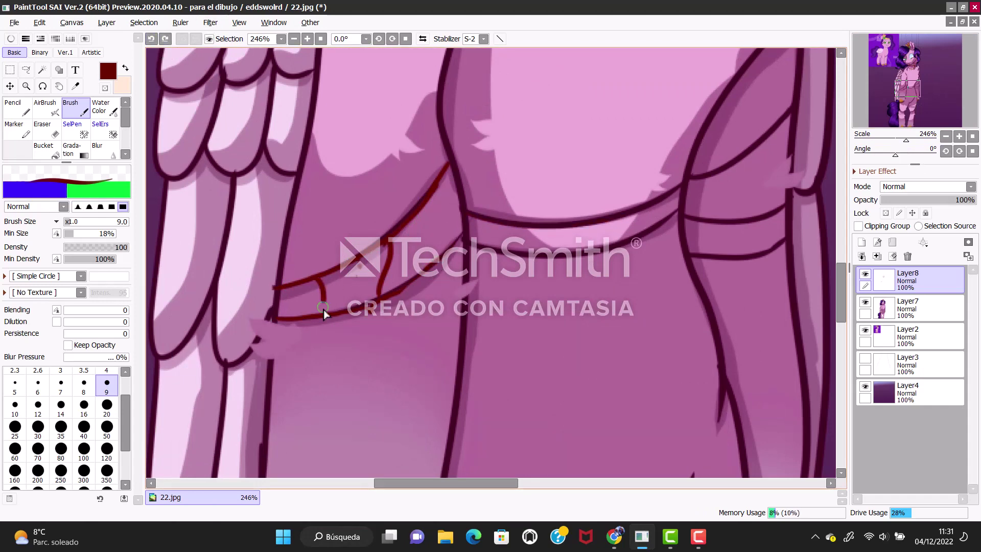
Paint blood along both waist seams with drips between and below them, and add two scratch marks on the lower belly
{"action": "left_click_drag", "start_coordinate": [468, 217], "coordinate": [536, 229]}
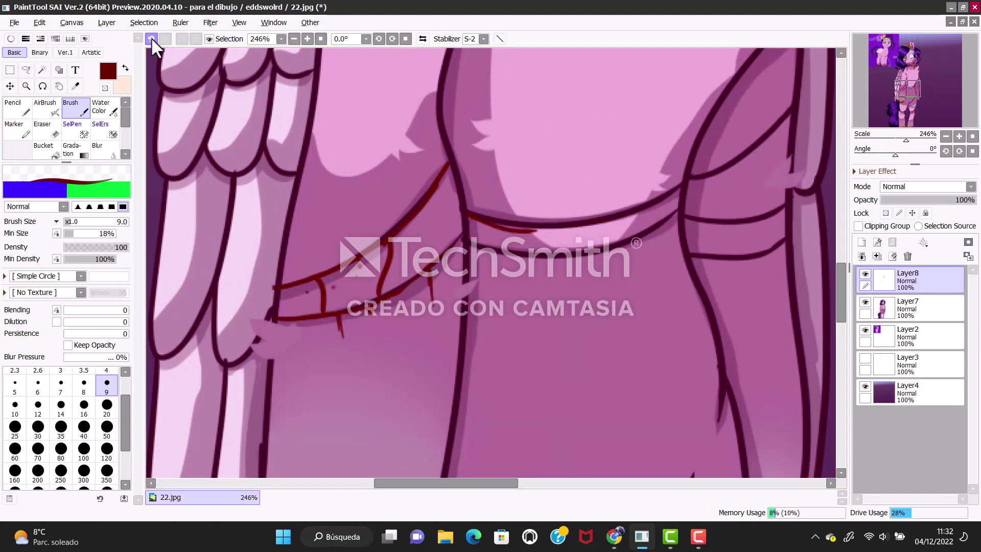
{"action": "scroll", "coordinate": [468, 217], "scroll_direction": "up", "scroll_amount": 1}
{"action": "mouse_move", "coordinate": [408, 181]}
{"action": "left_mouse_down"}
{"action": "mouse_move", "coordinate": [484, 204]}
{"action": "mouse_move", "coordinate": [532, 203]}
{"action": "left_mouse_up"}
{"action": "key", "text": "ctrl+z"}
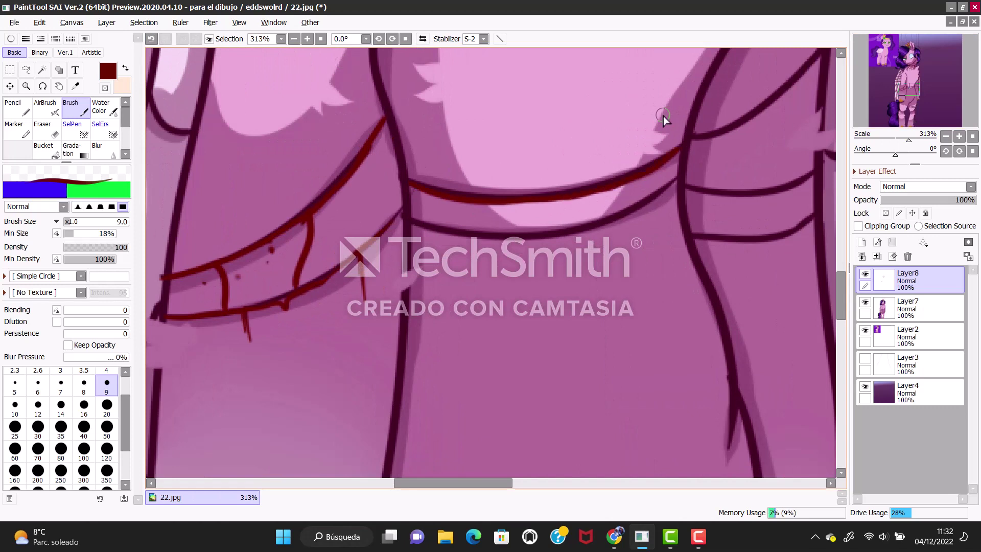
{"action": "mouse_move", "coordinate": [411, 225]}
{"action": "left_mouse_down"}
{"action": "mouse_move", "coordinate": [587, 237]}
{"action": "mouse_move", "coordinate": [679, 149]}
{"action": "left_mouse_up"}
{"action": "left_click_drag", "start_coordinate": [634, 182], "coordinate": [635, 201]}
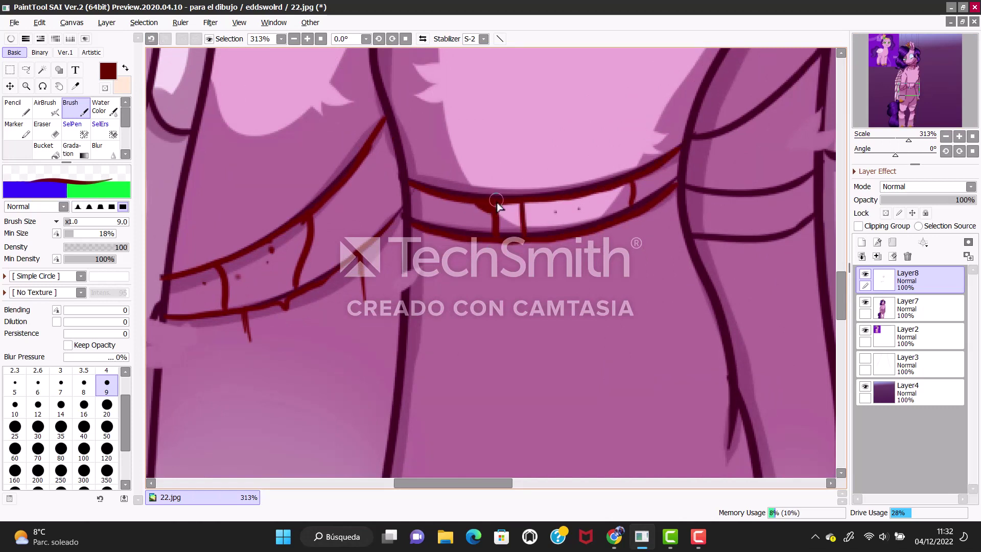
{"action": "left_click_drag", "start_coordinate": [554, 243], "coordinate": [532, 387]}
{"action": "left_click", "coordinate": [151, 39]}
{"action": "left_click", "coordinate": [152, 39]}
{"action": "left_click_drag", "start_coordinate": [529, 318], "coordinate": [493, 364]}
{"action": "left_click_drag", "start_coordinate": [536, 331], "coordinate": [517, 353]}
Paint blood lines, drips and droplets on the elbow seams of the arm farther from the large wing
{"action": "mouse_move", "coordinate": [920, 74]}
{"action": "left_mouse_down"}
{"action": "mouse_move", "coordinate": [931, 51]}
{"action": "mouse_move", "coordinate": [918, 86]}
{"action": "left_mouse_up"}
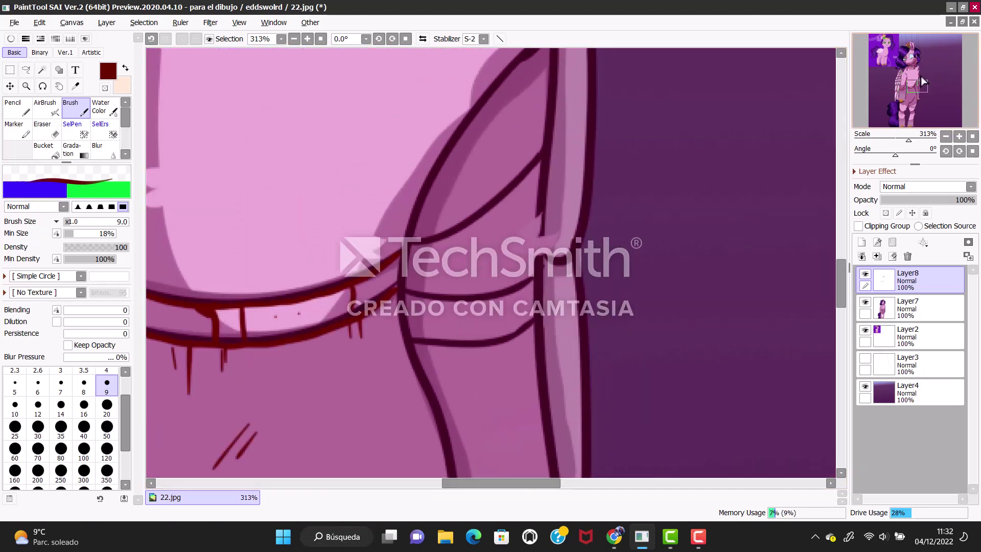
{"action": "left_click_drag", "start_coordinate": [491, 219], "coordinate": [479, 293]}
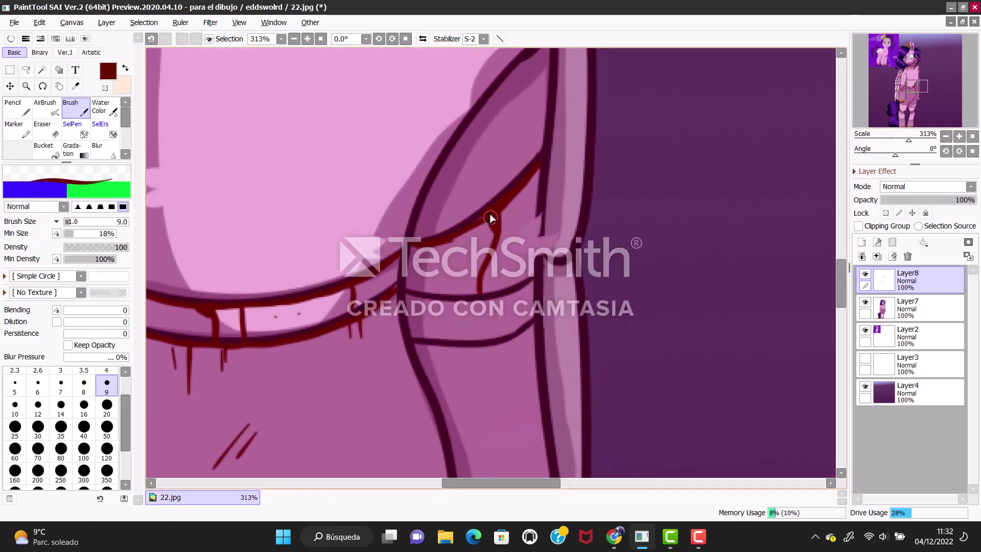
{"action": "left_click_drag", "start_coordinate": [412, 295], "coordinate": [483, 301]}
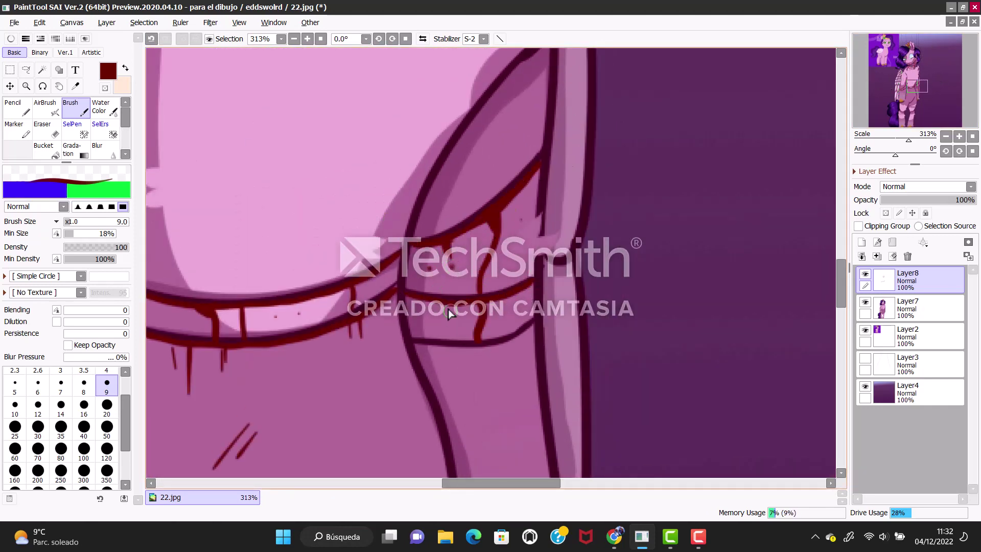
{"action": "left_click_drag", "start_coordinate": [533, 328], "coordinate": [476, 345]}
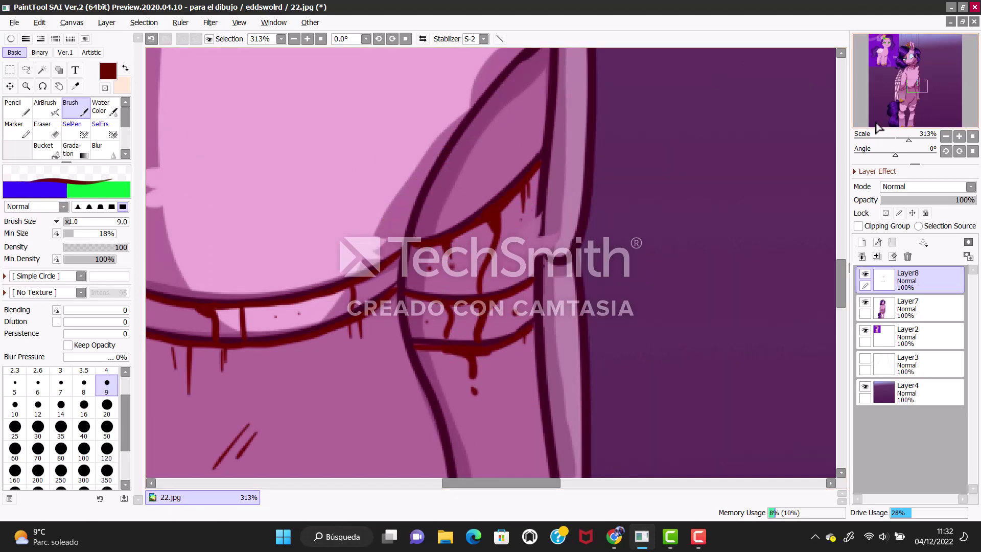
Paint blood along the thigh seams of the leg farther from the tail, with drips running down to the knee
{"action": "scroll", "coordinate": [480, 322], "scroll_direction": "down", "scroll_amount": 3}
{"action": "scroll", "coordinate": [420, 210], "scroll_direction": "up", "scroll_amount": 2}
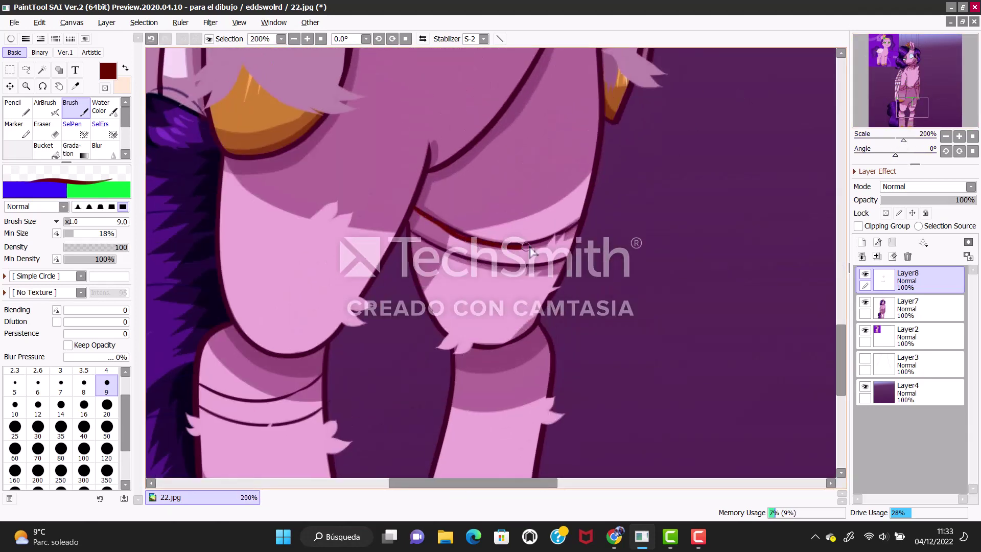
{"action": "left_click_drag", "start_coordinate": [412, 224], "coordinate": [542, 267]}
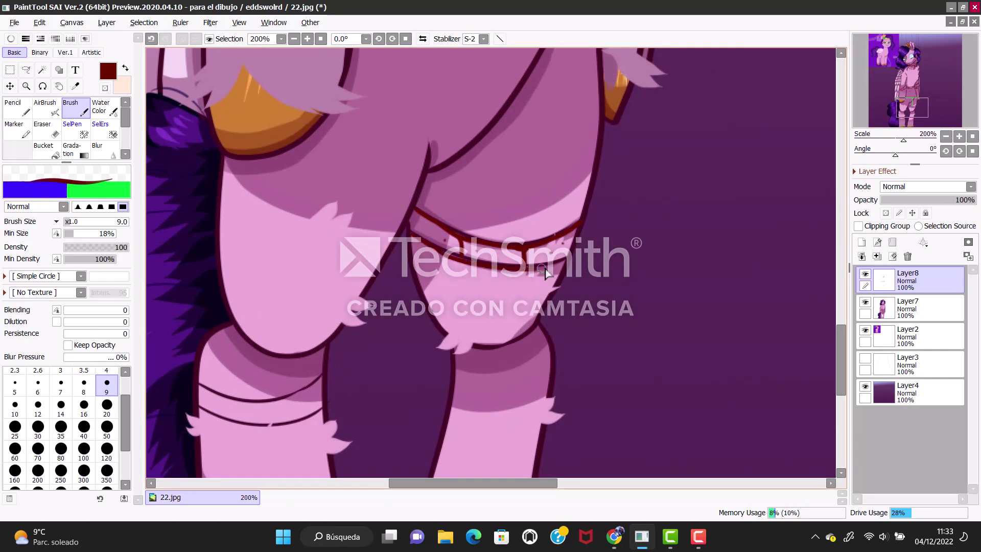
{"action": "left_click_drag", "start_coordinate": [483, 291], "coordinate": [472, 341]}
{"action": "left_click_drag", "start_coordinate": [445, 254], "coordinate": [438, 316]}
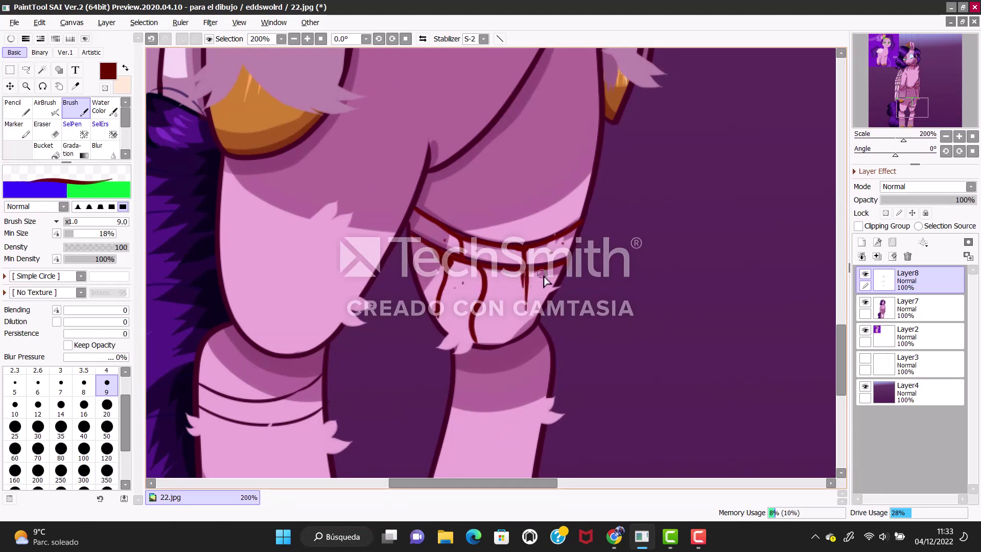
Paint blood lines and drips along the seams below the knee of the leg nearest the tail
{"action": "scroll", "coordinate": [544, 279], "scroll_direction": "down", "scroll_amount": 4}
{"action": "scroll", "coordinate": [544, 279], "scroll_direction": "left", "scroll_amount": 5}
{"action": "mouse_move", "coordinate": [444, 185]}
{"action": "left_mouse_down"}
{"action": "mouse_move", "coordinate": [557, 190]}
{"action": "mouse_move", "coordinate": [540, 299]}
{"action": "left_mouse_up"}
{"action": "left_click_drag", "start_coordinate": [515, 227], "coordinate": [514, 265]}
{"action": "left_click_drag", "start_coordinate": [506, 227], "coordinate": [505, 263]}
Add a new layer clipped to the blood layer and shade the neck blood with a near-black red
{"action": "scroll", "coordinate": [917, 62], "scroll_direction": "down", "scroll_amount": 5}
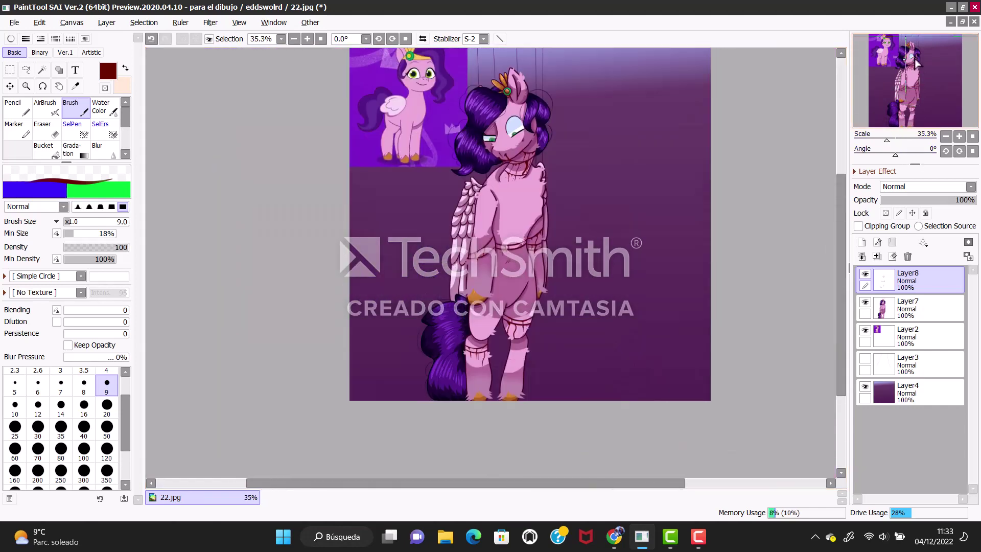
{"action": "left_click", "coordinate": [862, 242]}
{"action": "left_click", "coordinate": [858, 225]}
{"action": "left_click", "coordinate": [10, 38]}
{"action": "left_click", "coordinate": [79, 118]}
{"action": "scroll", "coordinate": [572, 239], "scroll_direction": "up", "scroll_amount": 6}
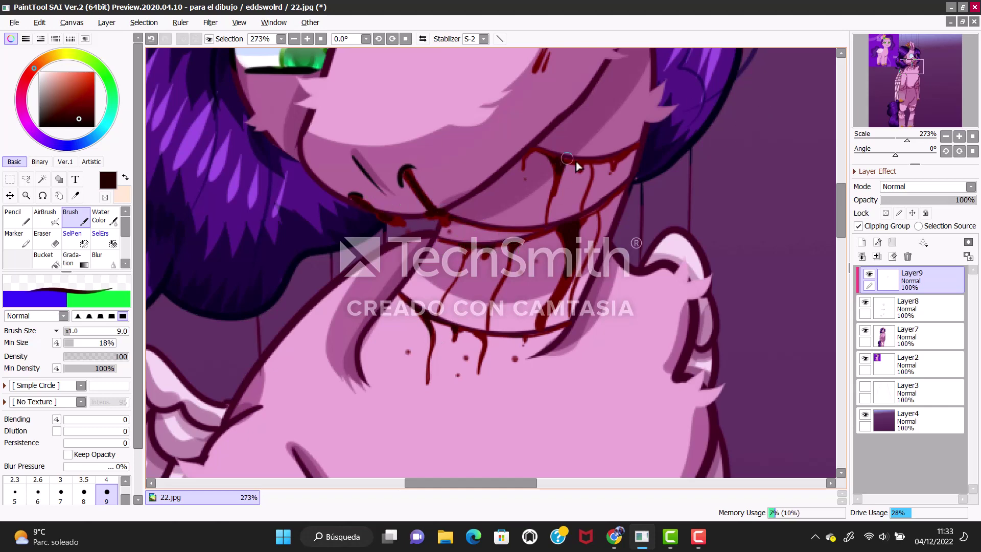
{"action": "left_click", "coordinate": [922, 70]}
Shade the blood on the waist, arm and leg seams with the near-black red and merge the shading into the blood layer
{"action": "left_click", "coordinate": [915, 91]}
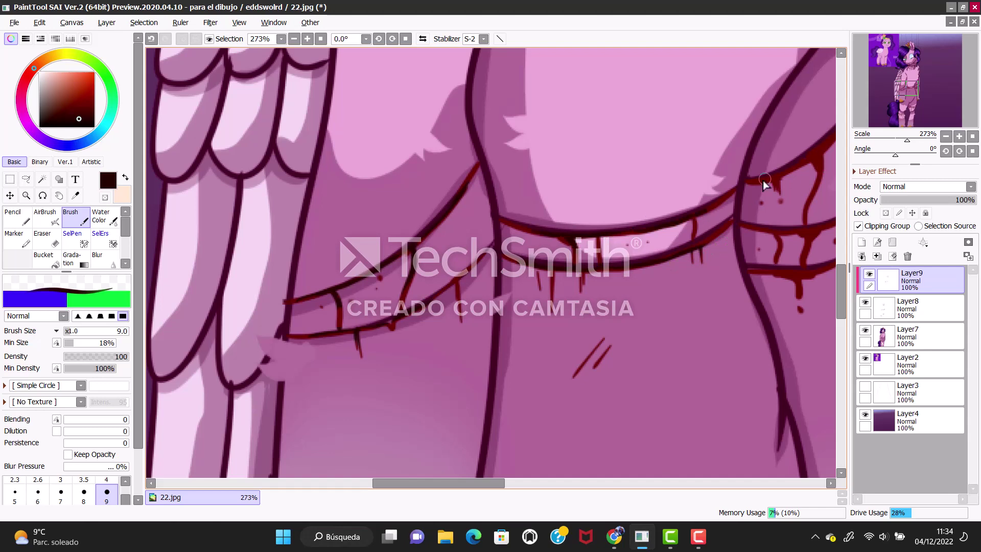
{"action": "left_click_drag", "start_coordinate": [763, 180], "coordinate": [532, 170]}
{"action": "left_click", "coordinate": [883, 94]}
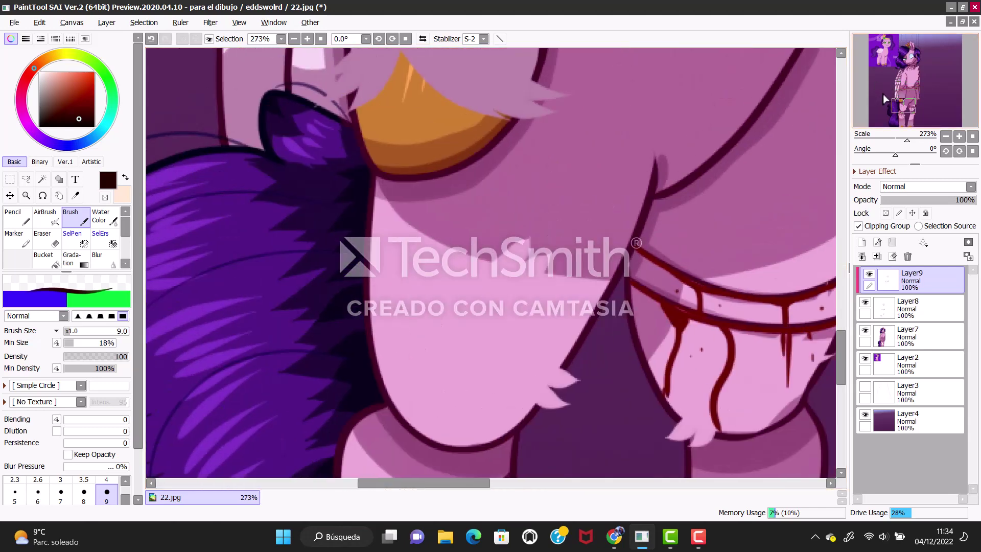
{"action": "left_click", "coordinate": [908, 110]}
{"action": "mouse_move", "coordinate": [534, 135]}
{"action": "left_mouse_down"}
{"action": "mouse_move", "coordinate": [569, 186]}
{"action": "mouse_move", "coordinate": [631, 230]}
{"action": "left_mouse_up"}
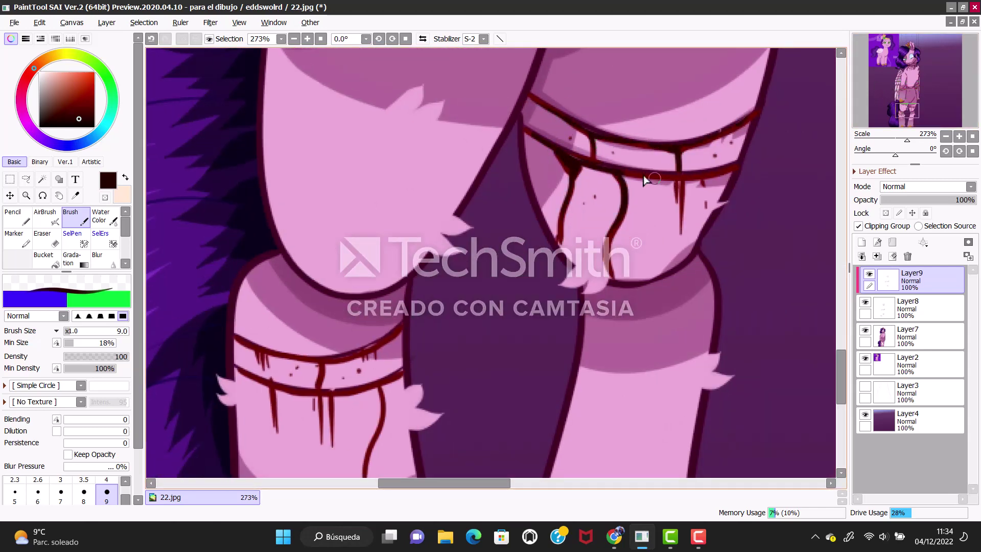
{"action": "left_click_drag", "start_coordinate": [643, 174], "coordinate": [747, 166]}
{"action": "key", "text": "ctrl+e"}
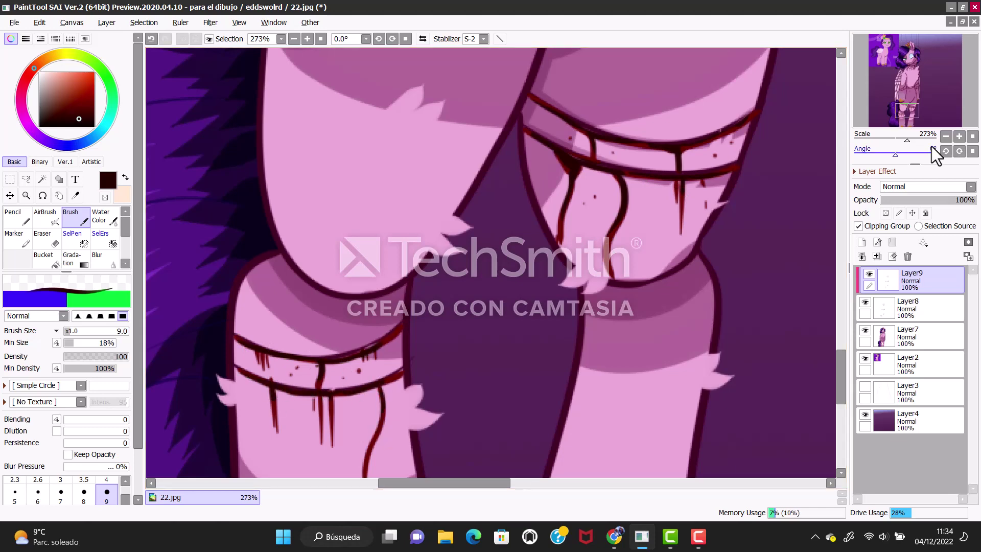
Sample the dark red from the neck blood and touch up the blood on the neck, waist, arm and leg seams
{"action": "left_click", "coordinate": [918, 104]}
{"action": "left_click", "coordinate": [909, 138]}
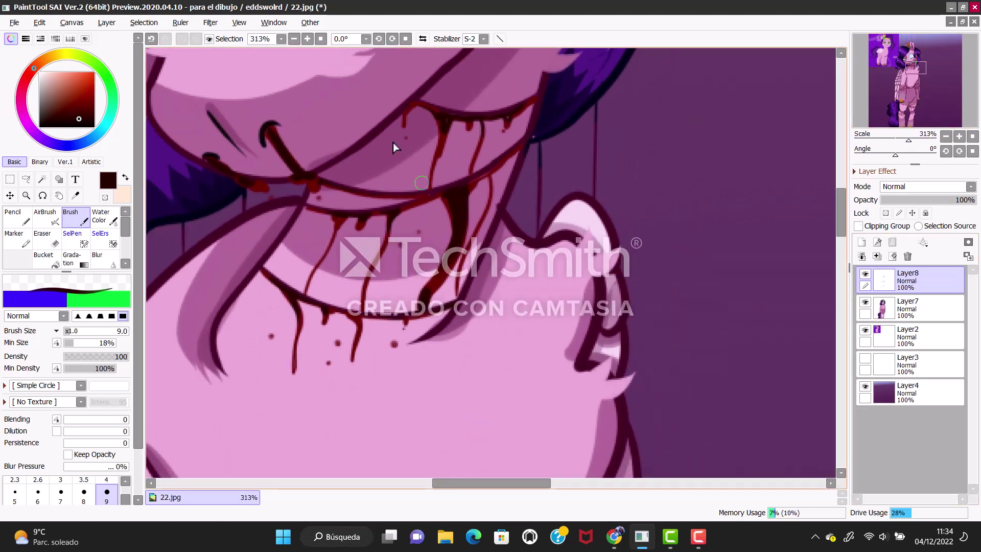
{"action": "left_click", "coordinate": [458, 249], "text": "alt"}
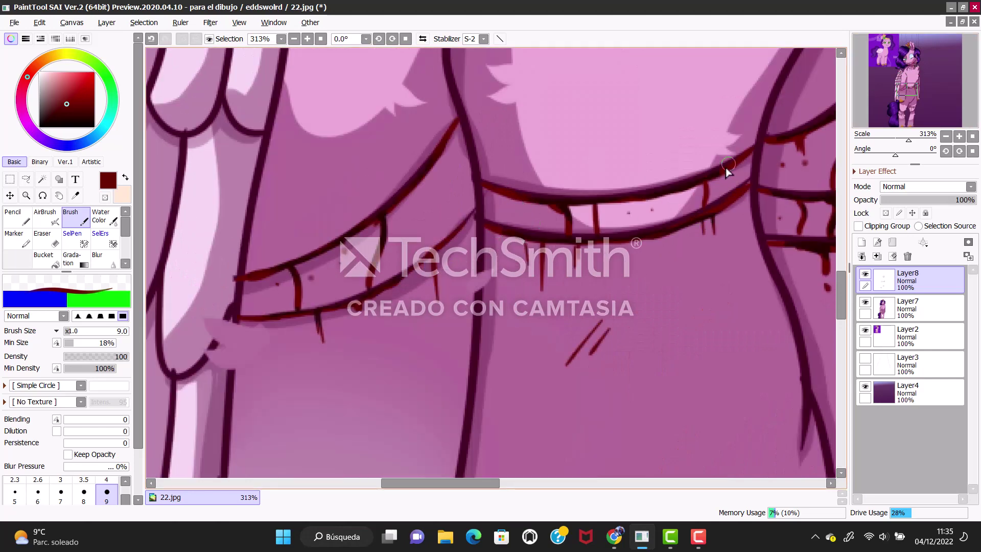
{"action": "left_click_drag", "start_coordinate": [728, 171], "coordinate": [500, 331]}
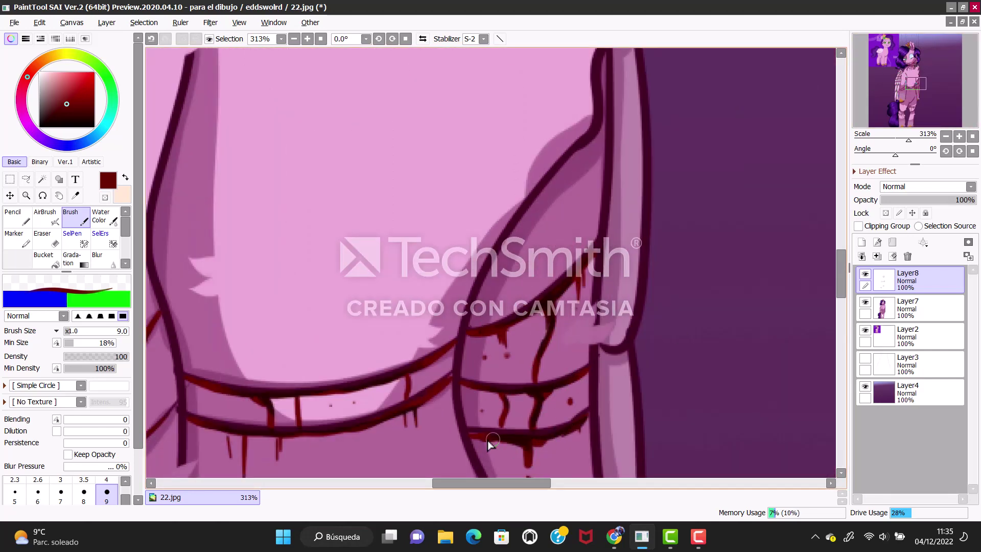
{"action": "left_click_drag", "start_coordinate": [489, 445], "coordinate": [739, 192]}
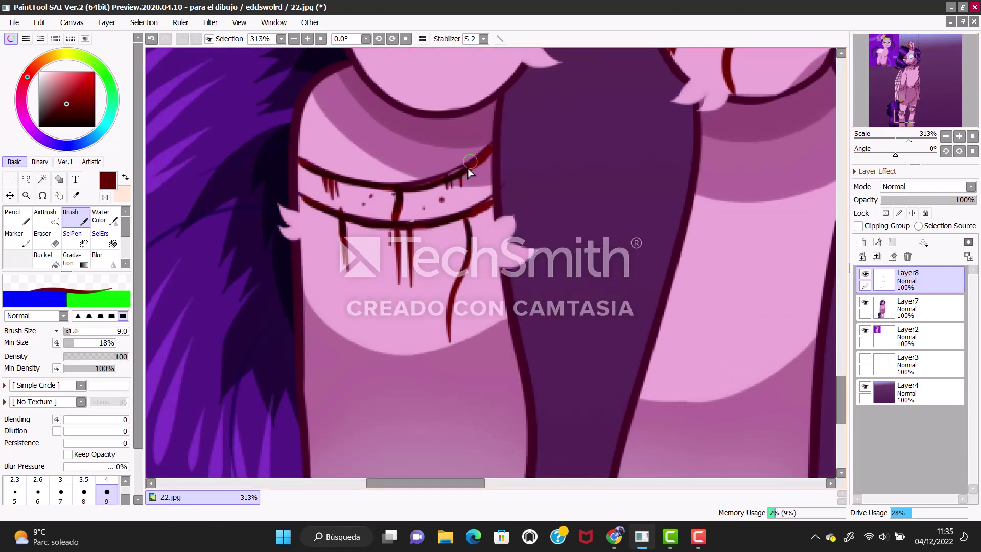
Delete the reference image layer and add a new layer clipped to the character layer
{"action": "scroll", "coordinate": [329, 160], "scroll_direction": "down", "scroll_amount": 10}
{"action": "left_click", "coordinate": [907, 256]}
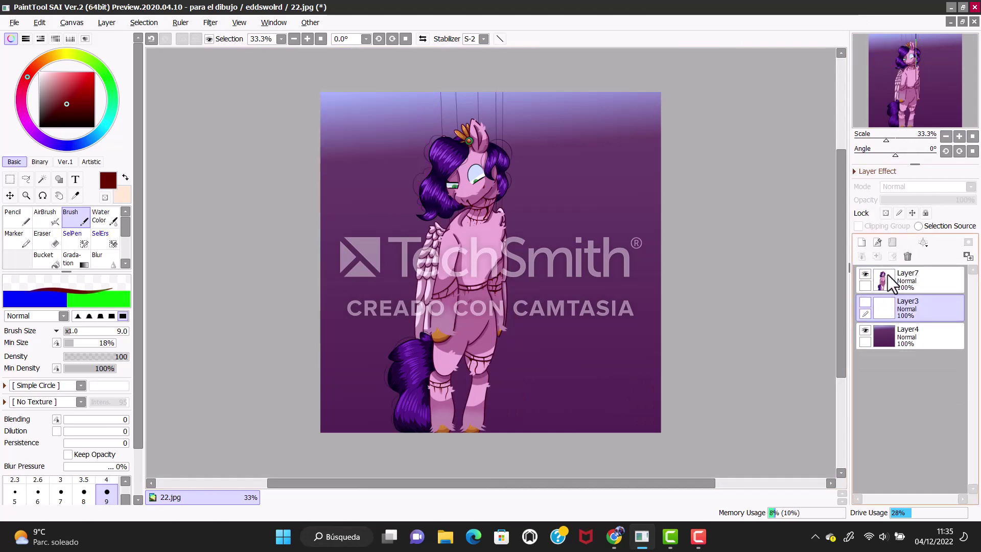
{"action": "left_click", "coordinate": [861, 242]}
{"action": "left_click", "coordinate": [858, 225]}
Set the clipped layer to Multiply and apply a straight gradient of near-black purple to transparency that darkens the legs and tail
{"action": "left_click", "coordinate": [39, 136]}
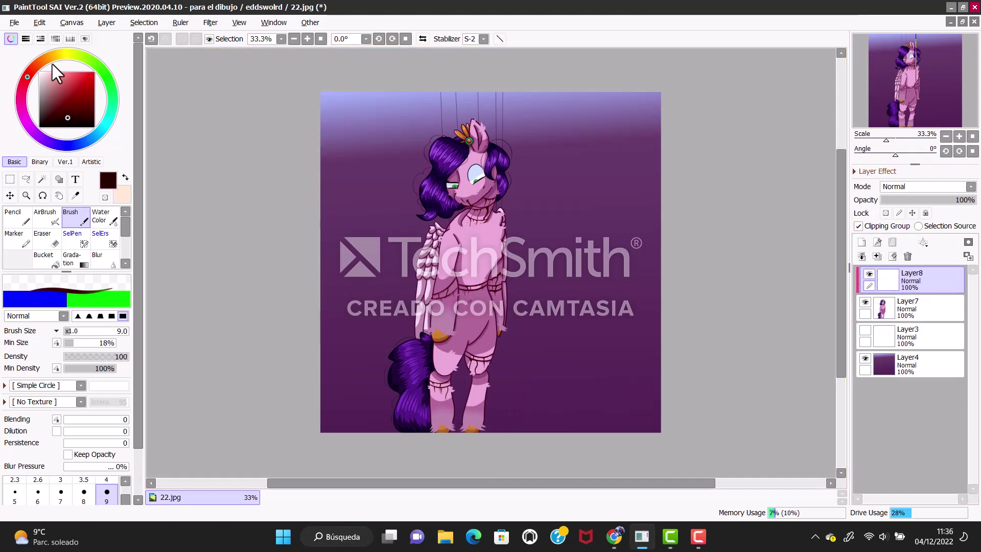
{"action": "left_click", "coordinate": [71, 125]}
{"action": "left_click", "coordinate": [925, 187]}
{"action": "left_click", "coordinate": [899, 202]}
{"action": "left_click", "coordinate": [74, 258]}
{"action": "left_click_drag", "start_coordinate": [490, 255], "coordinate": [490, 432]}
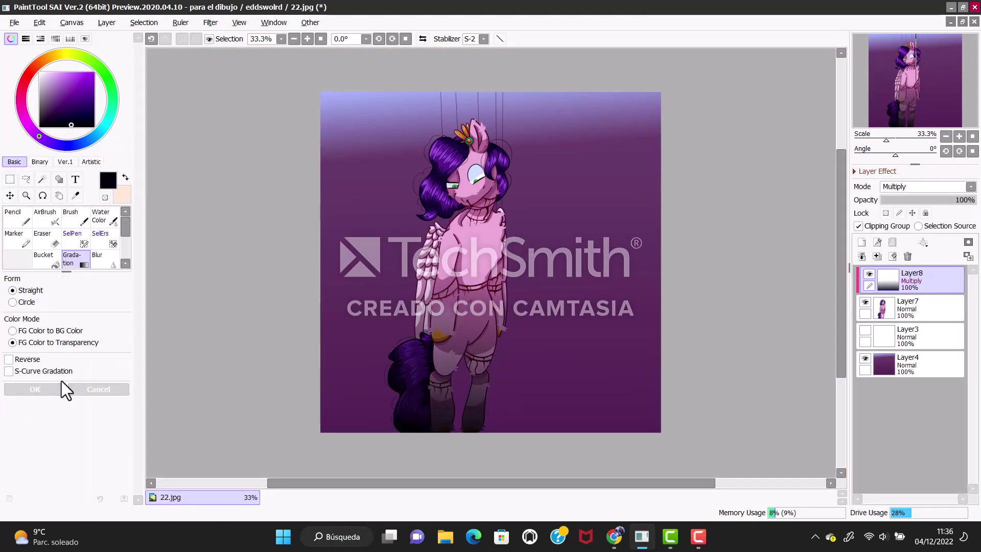
Apply the dark gradient, lower the Multiply layer's opacity and merge it into the character layer
{"action": "left_click", "coordinate": [34, 390]}
{"action": "left_click_drag", "start_coordinate": [971, 200], "coordinate": [918, 201]}
{"action": "left_click", "coordinate": [907, 256]}
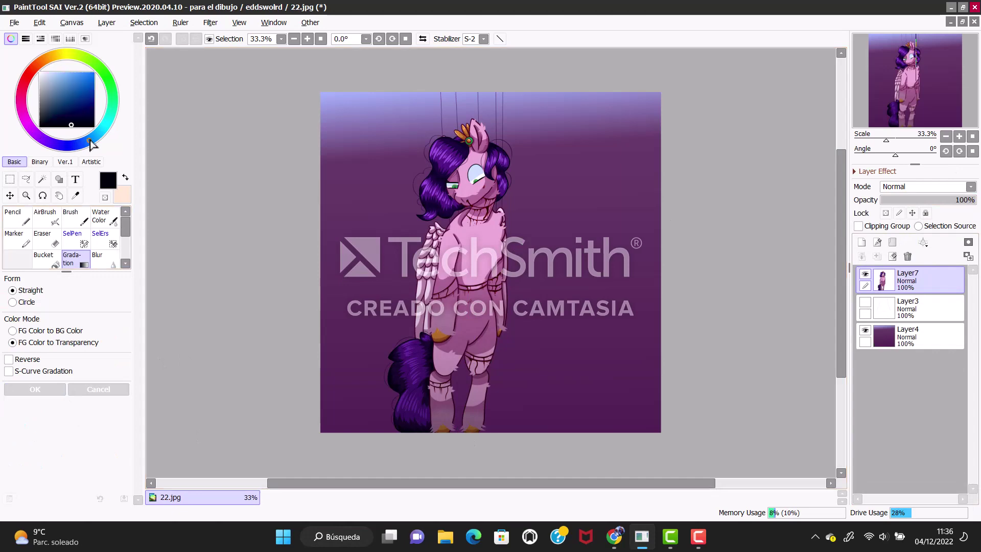
Add a new layer clipped to the character layer and set it to Shine mode
{"action": "left_click", "coordinate": [861, 242]}
{"action": "left_click", "coordinate": [858, 225]}
{"action": "left_click", "coordinate": [925, 187]}
{"action": "left_click", "coordinate": [902, 278]}
Try brightening the character's upper half with a light blue straight gradient at reduced opacity on the Shine layer
{"action": "left_click_drag", "start_coordinate": [490, 94], "coordinate": [490, 432]}
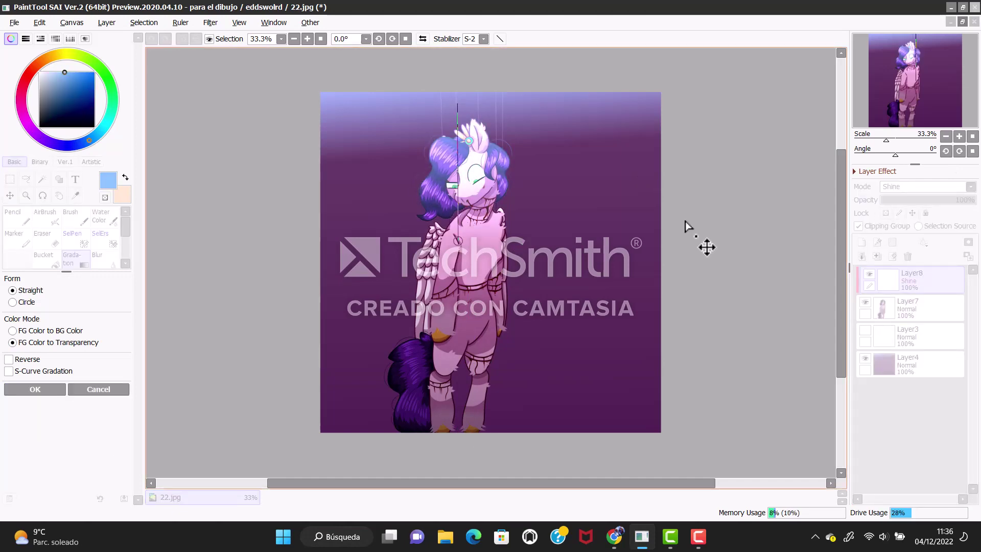
{"action": "key", "text": "Return"}
{"action": "left_click_drag", "start_coordinate": [971, 200], "coordinate": [909, 207]}
{"action": "key", "text": "ctrl+z"}
{"action": "key", "text": "ctrl+z"}
{"action": "key", "text": "ctrl+z"}
{"action": "key", "text": "n"}
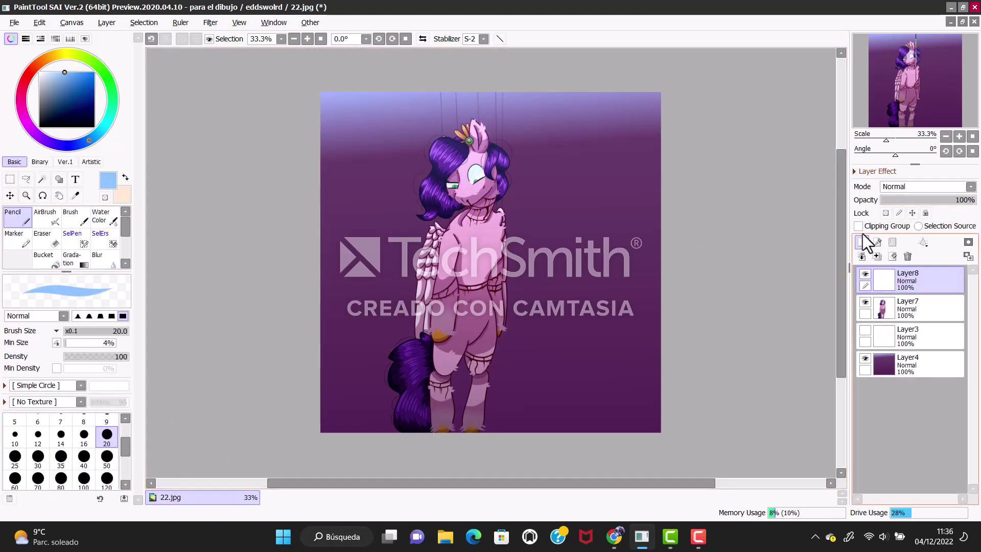
{"action": "key", "text": "ctrl+y"}
Paint thin light blue rim highlights along the edges of the hair with a size 9 pencil
{"action": "scroll", "coordinate": [366, 291], "scroll_direction": "up", "scroll_amount": 5}
{"action": "key", "text": "bracketleft"}
{"action": "key", "text": "bracketleft"}
{"action": "key", "text": "bracketleft"}
{"action": "key", "text": "bracketleft"}
{"action": "key", "text": "bracketleft"}
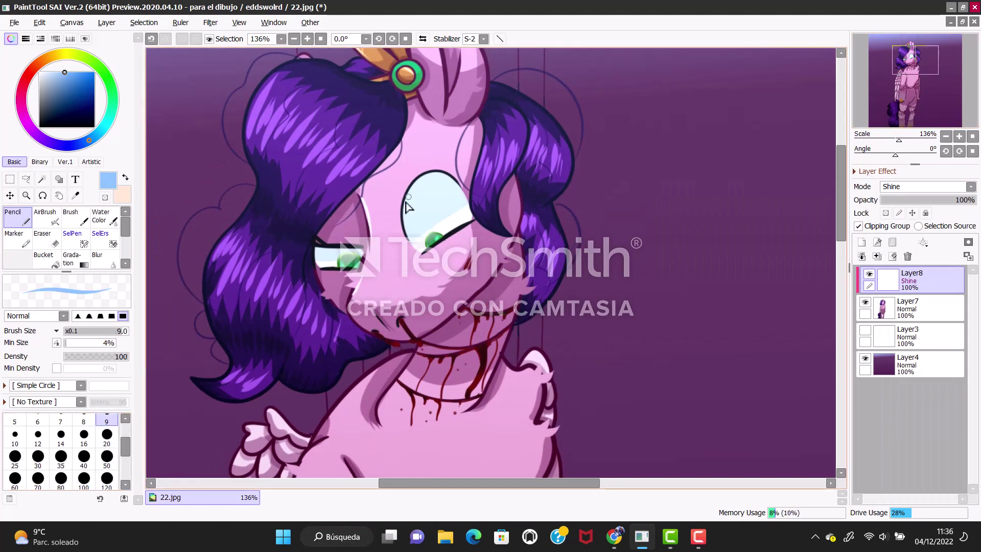
{"action": "left_click_drag", "start_coordinate": [484, 123], "coordinate": [485, 144]}
{"action": "left_click_drag", "start_coordinate": [283, 69], "coordinate": [247, 128]}
{"action": "left_click_drag", "start_coordinate": [257, 197], "coordinate": [203, 302]}
{"action": "left_click_drag", "start_coordinate": [236, 351], "coordinate": [211, 382]}
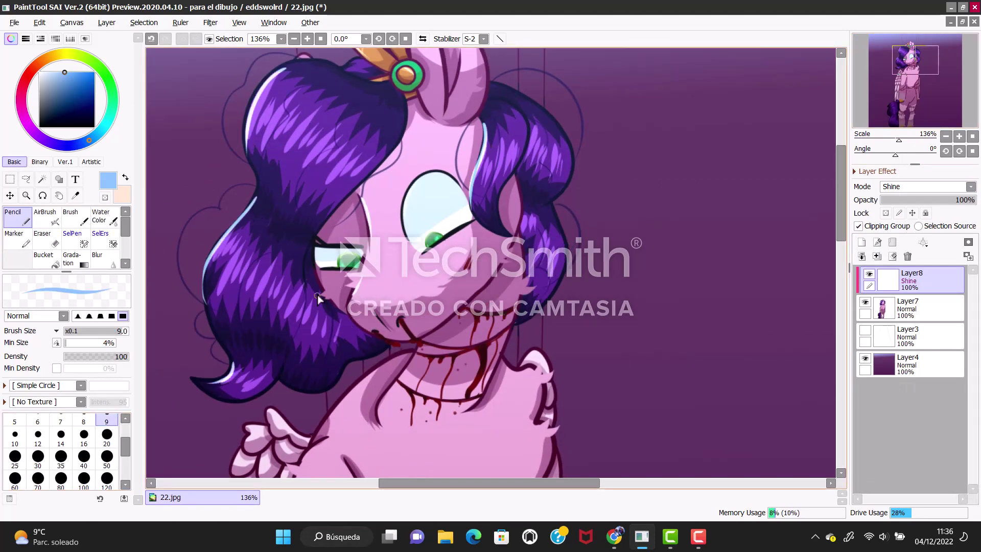
Add light blue highlights to the hair curls, wing and shoulders, and merge the Shine layer into the character layer
{"action": "scroll", "coordinate": [515, 132], "scroll_direction": "up", "scroll_amount": 3}
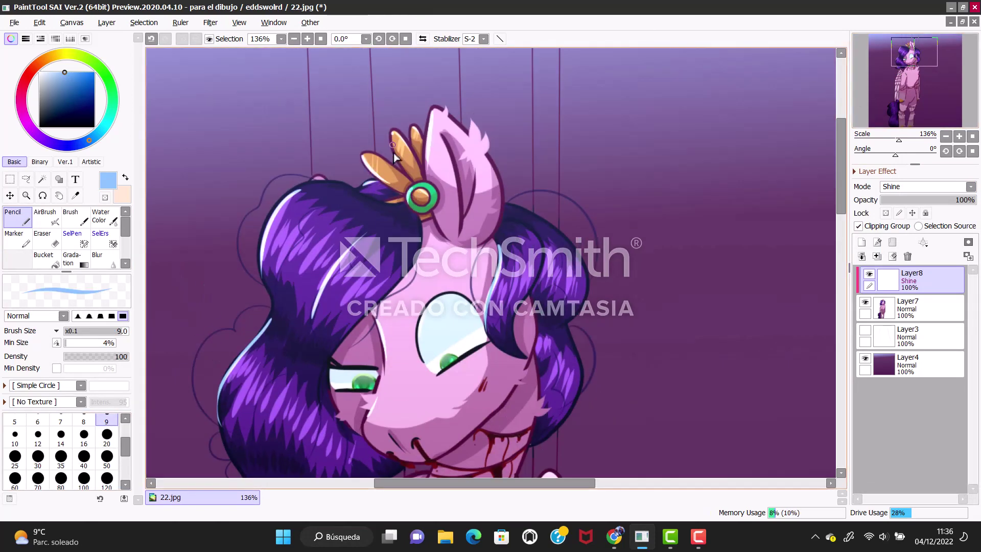
{"action": "scroll", "coordinate": [393, 158], "scroll_direction": "down", "scroll_amount": 5}
{"action": "scroll", "coordinate": [613, 192], "scroll_direction": "up", "scroll_amount": 3}
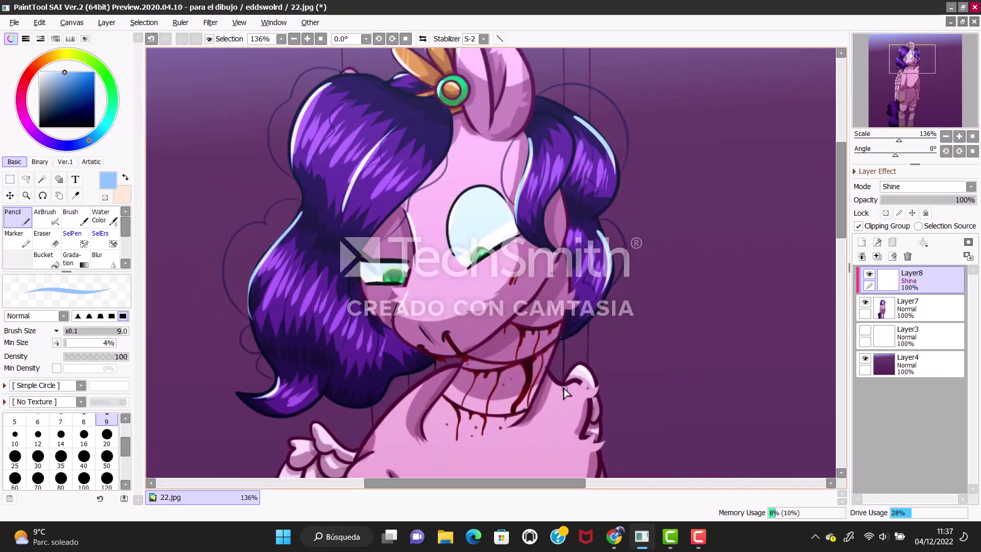
{"action": "scroll", "coordinate": [445, 238], "scroll_direction": "down", "scroll_amount": 6}
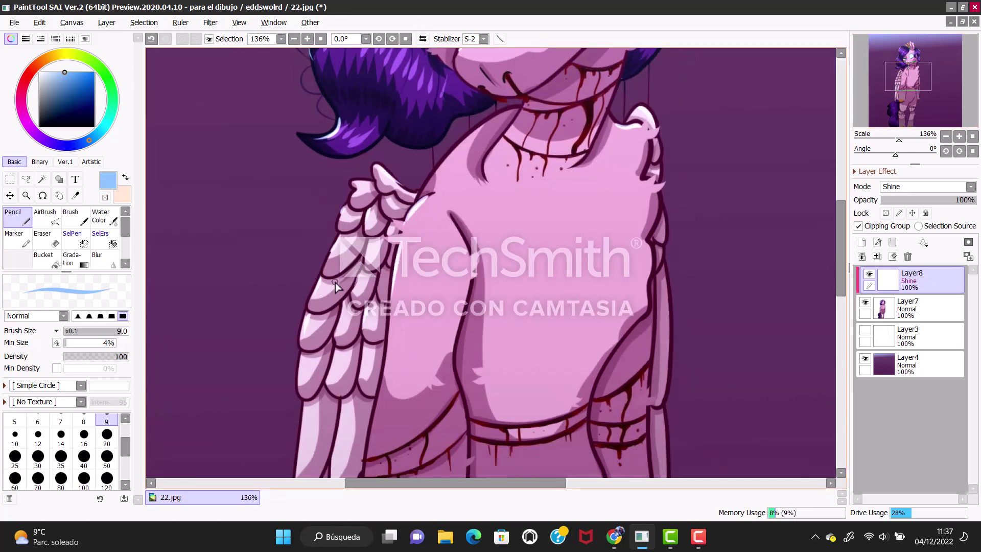
{"action": "left_click_drag", "start_coordinate": [899, 140], "coordinate": [887, 140]}
{"action": "left_click_drag", "start_coordinate": [943, 200], "coordinate": [957, 200]}
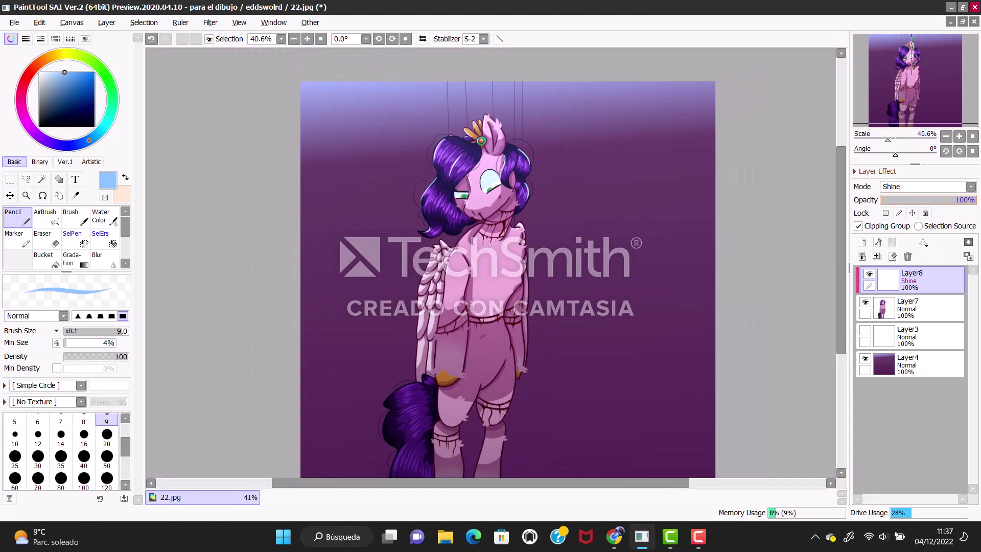
{"action": "left_click", "coordinate": [877, 256]}
Show the hidden layer with the light blue spotlight outlines and move it above the character layer
{"action": "left_click", "coordinate": [865, 302]}
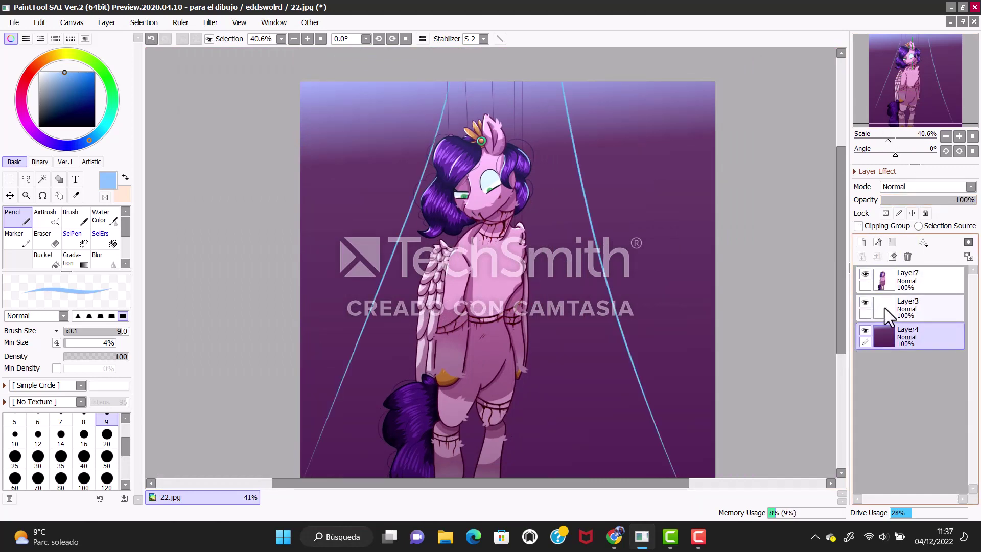
{"action": "left_click_drag", "start_coordinate": [899, 308], "coordinate": [887, 281]}
{"action": "left_click", "coordinate": [930, 91]}
Close the gaps in the spotlight outline and fill the beam between the lines with solid light blue
{"action": "key", "text": "b"}
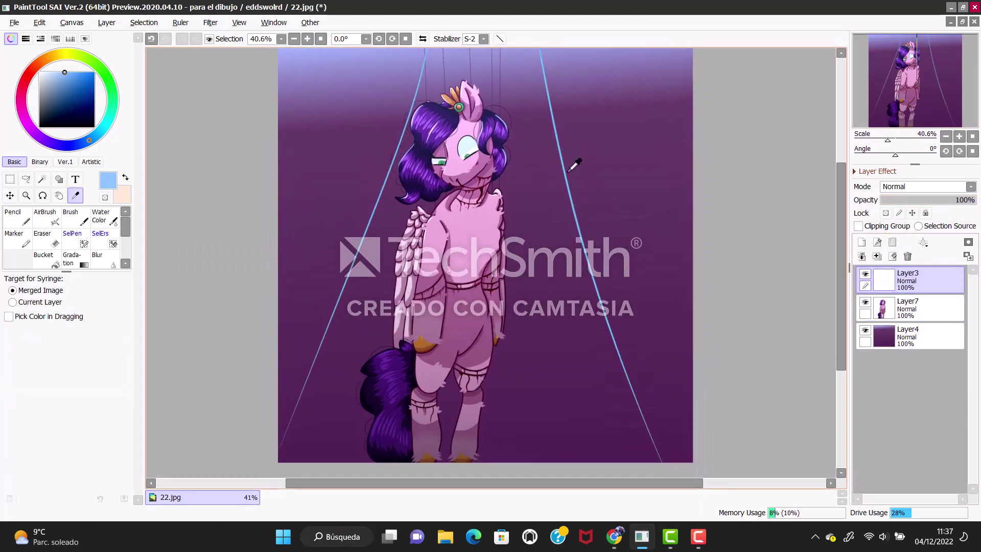
{"action": "left_click", "coordinate": [429, 129]}
{"action": "left_click", "coordinate": [151, 39]}
{"action": "key", "text": "n"}
{"action": "left_click_drag", "start_coordinate": [319, 352], "coordinate": [278, 453]}
{"action": "left_click", "coordinate": [43, 258]}
{"action": "left_click", "coordinate": [460, 204]}
{"action": "left_click", "coordinate": [315, 39]}
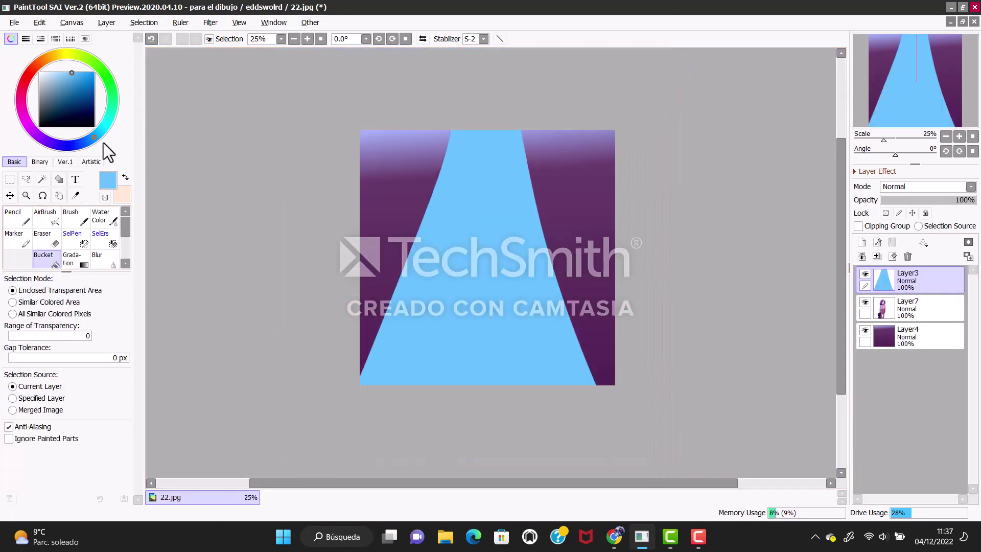
Erase the lower part of the blue beam with the transparent pencil, leaving a curved edge across the character's waist
{"action": "key", "text": "ctrl+t"}
{"action": "key", "text": "n"}
{"action": "left_click", "coordinate": [105, 197]}
{"action": "mouse_move", "coordinate": [388, 327]}
{"action": "left_mouse_down"}
{"action": "mouse_move", "coordinate": [565, 306]}
{"action": "mouse_move", "coordinate": [409, 339]}
{"action": "mouse_move", "coordinate": [615, 350]}
{"action": "mouse_move", "coordinate": [380, 356]}
{"action": "mouse_move", "coordinate": [601, 253]}
{"action": "left_mouse_up"}
Set the beam layer to Shine mode at 21% opacity
{"action": "left_click", "coordinate": [925, 187]}
{"action": "left_click", "coordinate": [900, 262]}
{"action": "left_click_drag", "start_coordinate": [925, 200], "coordinate": [905, 209]}
Soften both sides and the lower edge of the light beam with a size 350 Blur brush
{"action": "left_click", "coordinate": [97, 258]}
{"action": "left_click", "coordinate": [107, 197]}
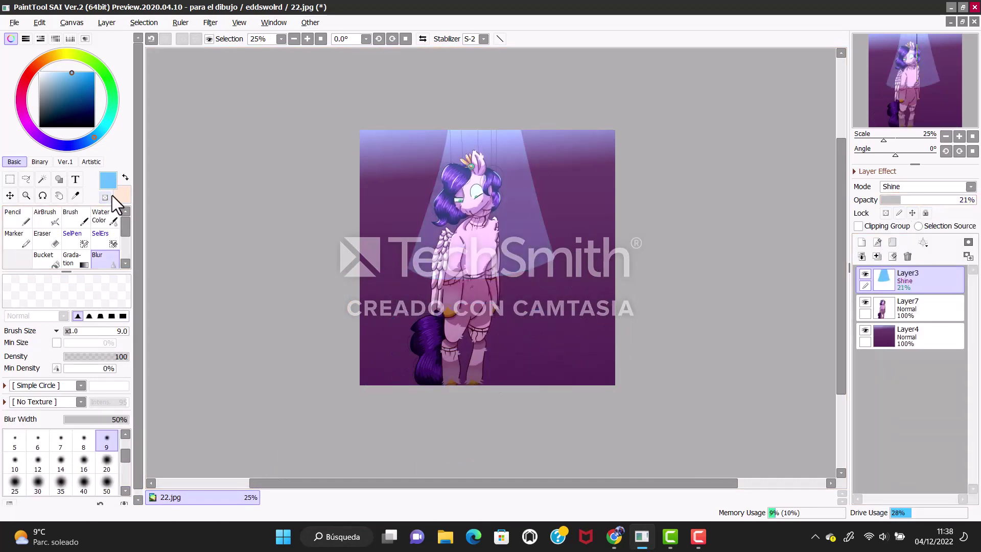
{"action": "left_click_drag", "start_coordinate": [528, 134], "coordinate": [557, 259]}
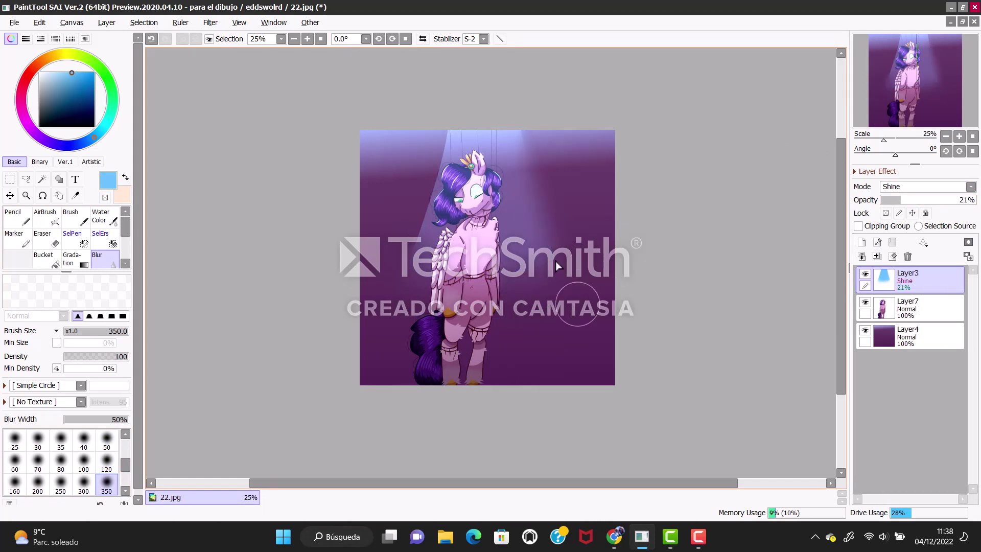
{"action": "left_click_drag", "start_coordinate": [429, 235], "coordinate": [455, 128]}
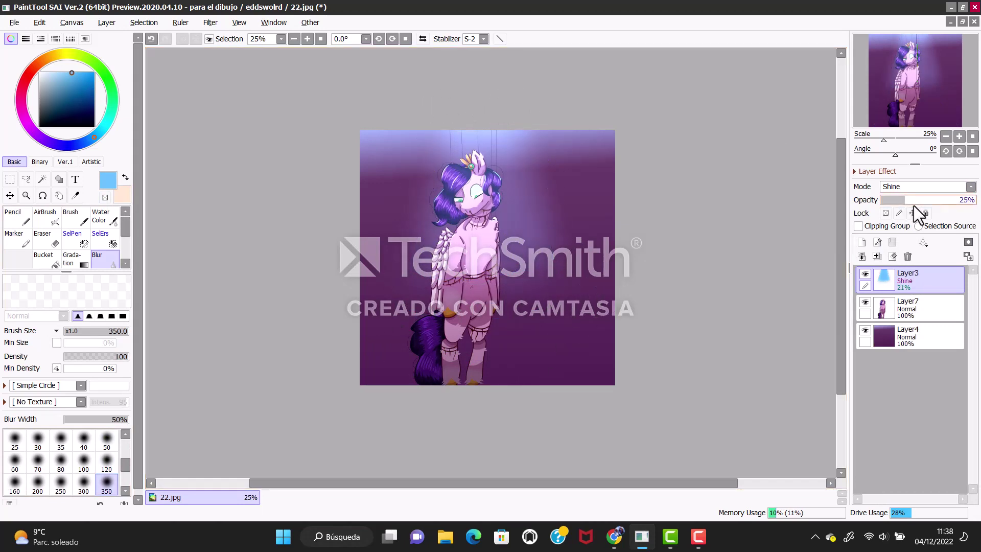
Adjust the opacity of the beam layer and merge the character and beam layers into the background layer
{"action": "left_click_drag", "start_coordinate": [919, 213], "coordinate": [909, 194]}
{"action": "key", "text": "ctrl+e"}
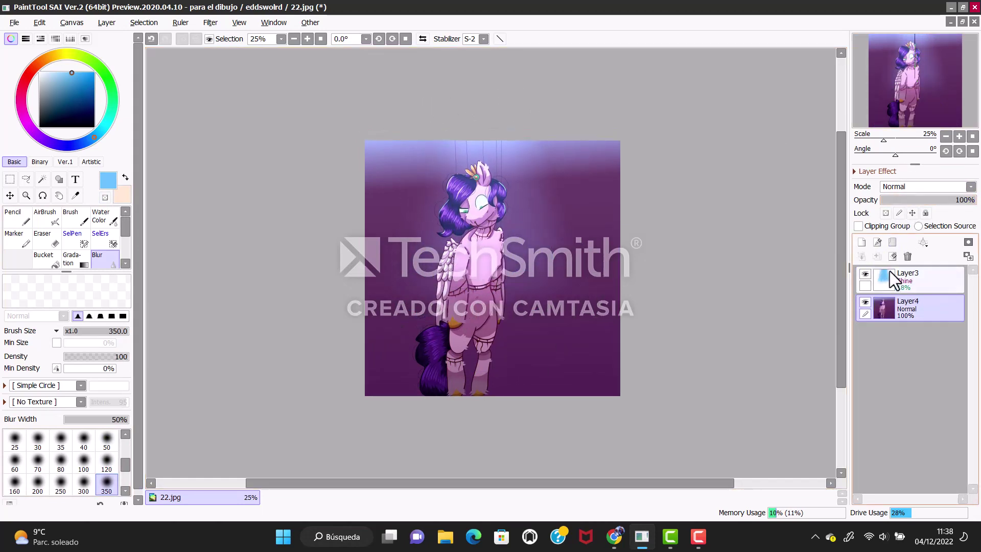
{"action": "key", "text": "ctrl+e"}
Add a new layer and draw pale blue tears running from both eyes with a size 9 pencil
{"action": "key", "text": "n"}
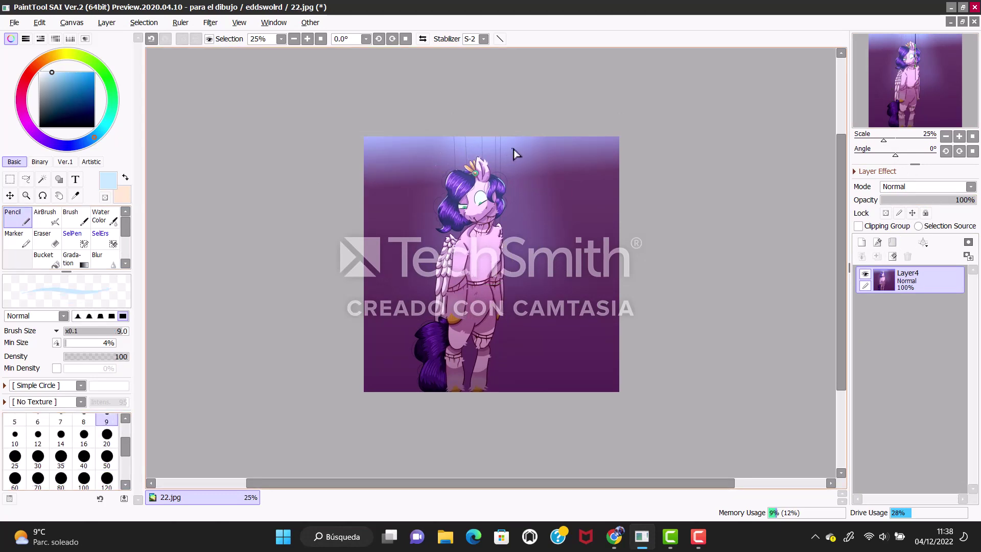
{"action": "left_click_drag", "start_coordinate": [883, 139], "coordinate": [905, 139]}
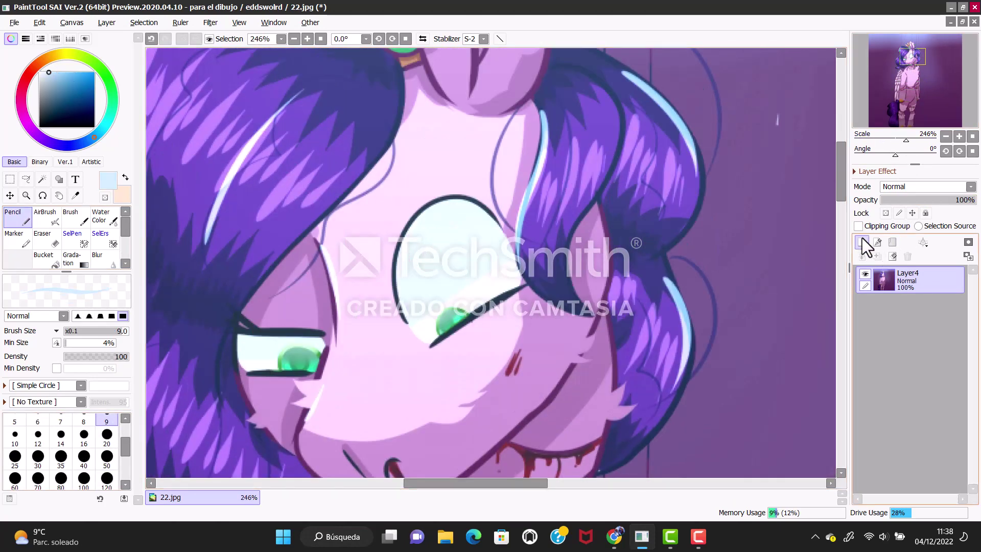
{"action": "left_click", "coordinate": [861, 242]}
{"action": "left_click_drag", "start_coordinate": [513, 296], "coordinate": [552, 382]}
{"action": "left_click_drag", "start_coordinate": [241, 372], "coordinate": [275, 441]}
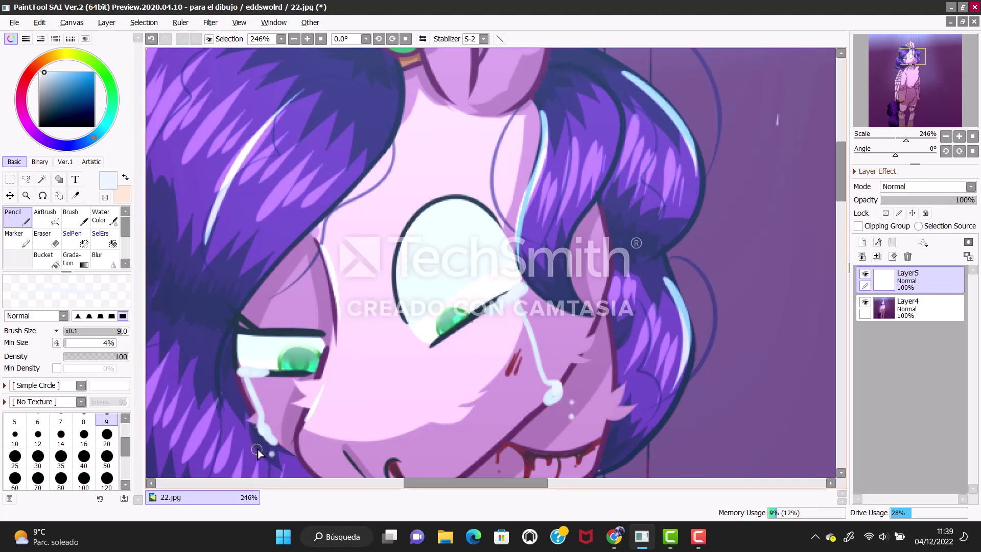
Sample the pale lilac of the wing and paint small feathers falling around the character with a size 50 pencil
{"action": "left_click_drag", "start_coordinate": [906, 139], "coordinate": [896, 134]}
{"action": "scroll", "coordinate": [459, 255], "scroll_direction": "down", "scroll_amount": 5}
{"action": "left_click", "coordinate": [339, 314], "text": "alt"}
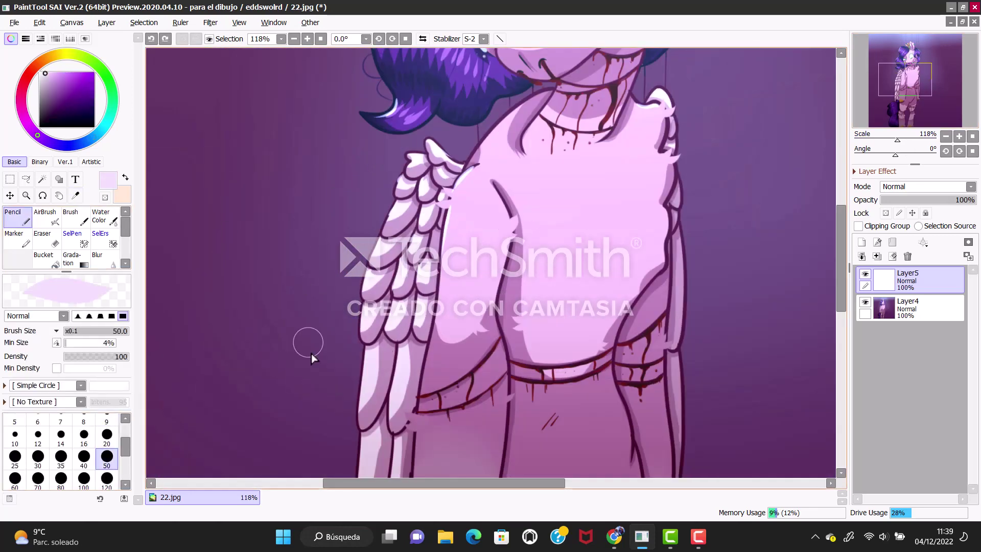
{"action": "scroll", "coordinate": [768, 199], "scroll_direction": "down", "scroll_amount": 5}
{"action": "left_click_drag", "start_coordinate": [897, 140], "coordinate": [884, 139]}
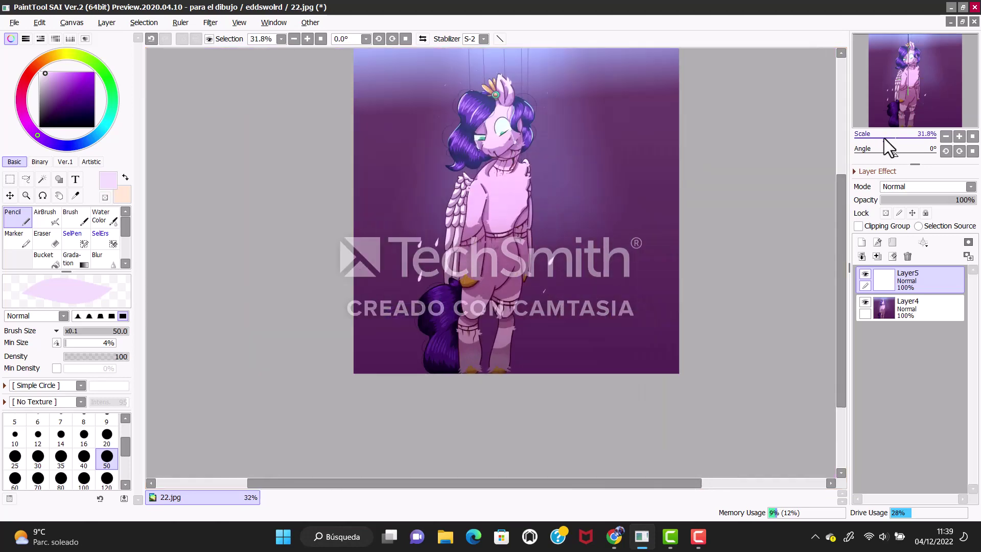
Set the pencil to black at size 4
{"action": "left_click", "coordinate": [39, 127]}
{"action": "scroll", "coordinate": [62, 449], "scroll_direction": "up", "scroll_amount": 2}
{"action": "left_click", "coordinate": [106, 422]}
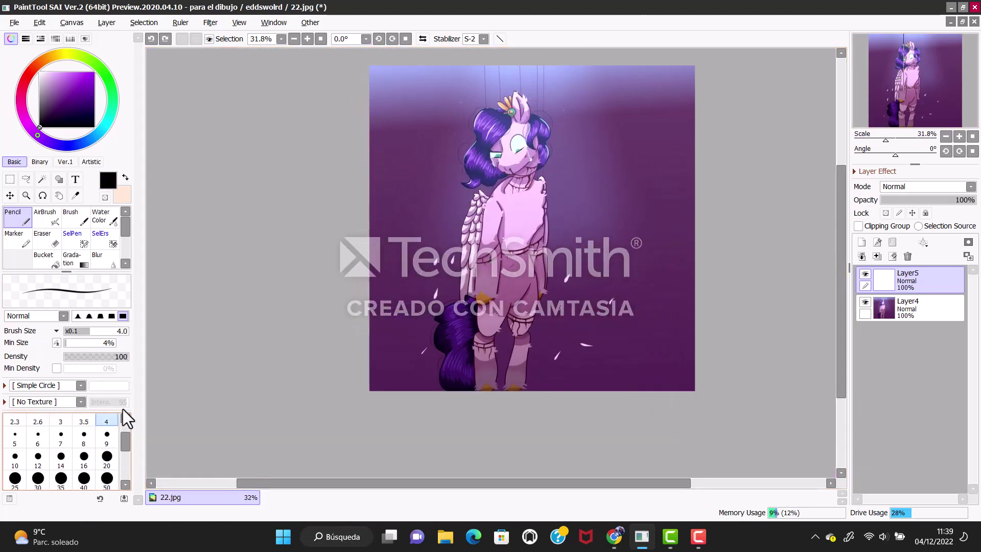
Tint the whole drawing with a dark red filled layer in Shade mode at 10% opacity and merge it down
{"action": "left_click", "coordinate": [503, 298]}
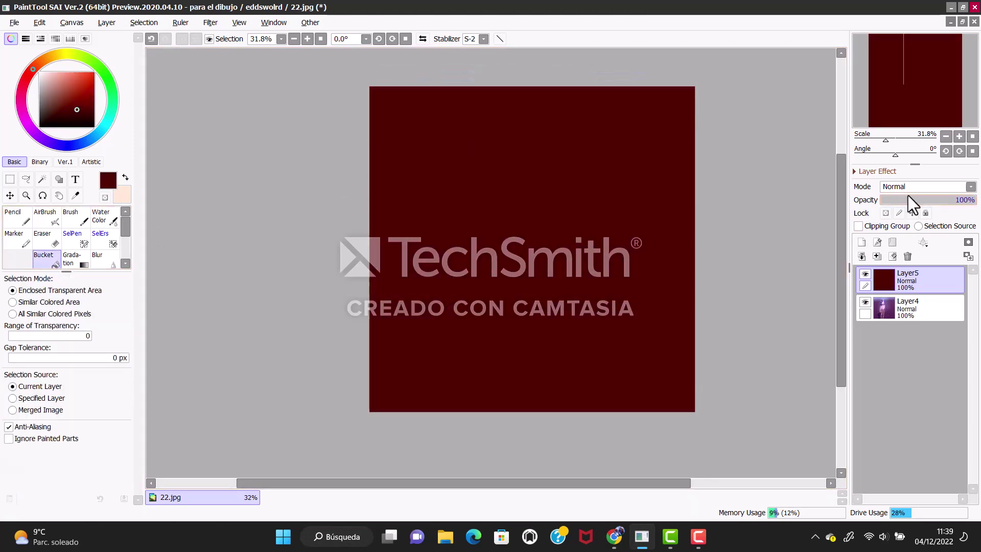
{"action": "left_click", "coordinate": [922, 187]}
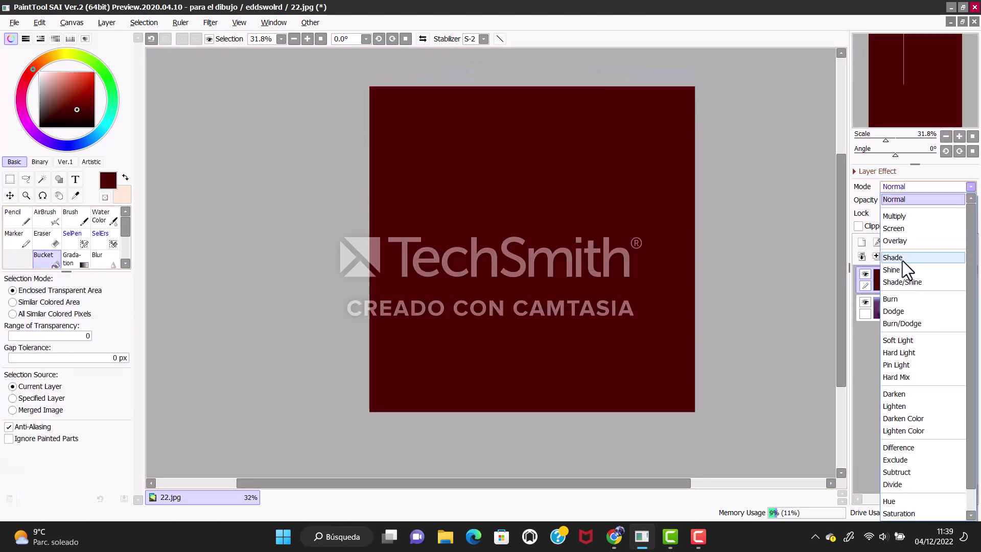
{"action": "left_click", "coordinate": [903, 260]}
{"action": "left_click", "coordinate": [894, 201]}
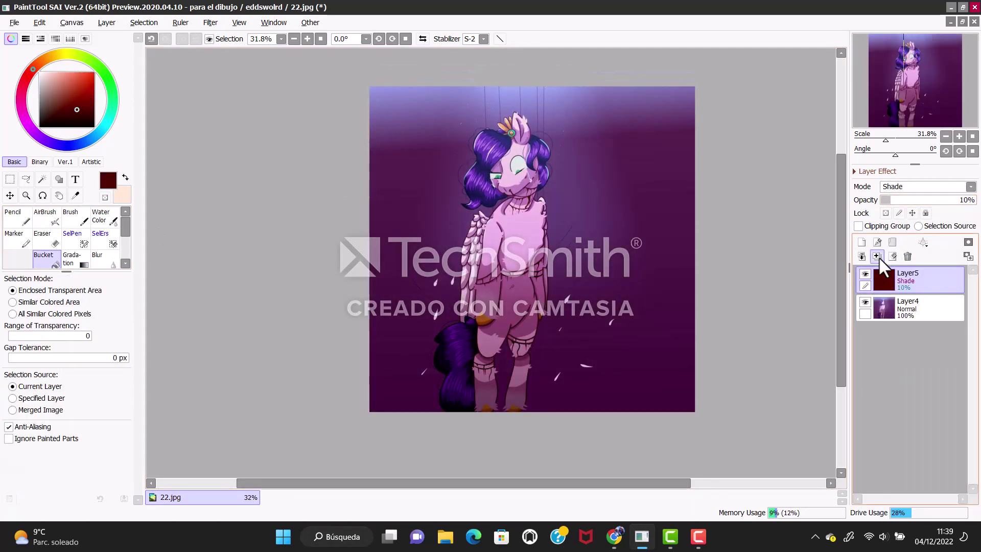
{"action": "left_click", "coordinate": [877, 256]}
Try drawing a music note mark on the thigh with a sampled dark purple and a size 9 pencil
{"action": "key", "text": "n"}
{"action": "scroll", "coordinate": [931, 88], "scroll_direction": "up", "scroll_amount": 5}
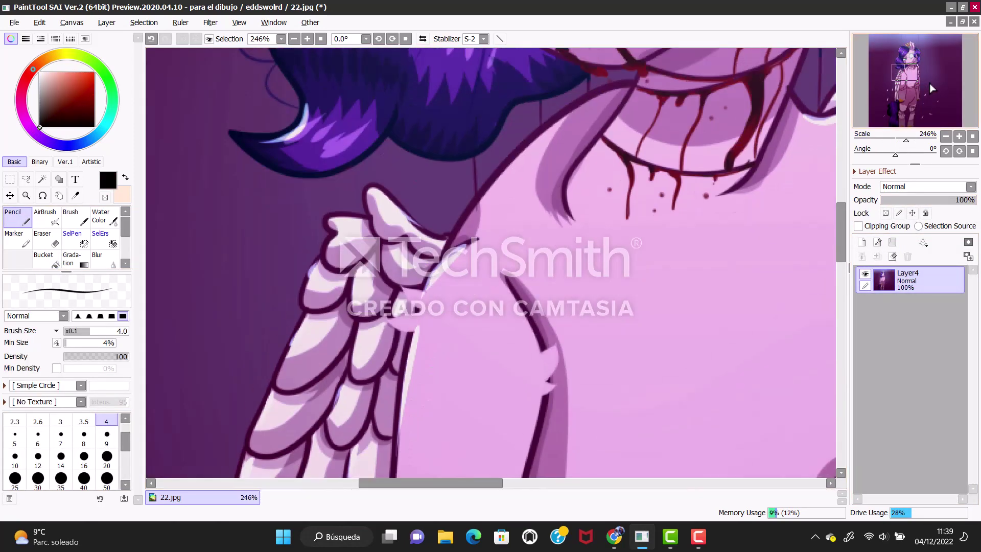
{"action": "scroll", "coordinate": [919, 88], "scroll_direction": "down", "scroll_amount": 5}
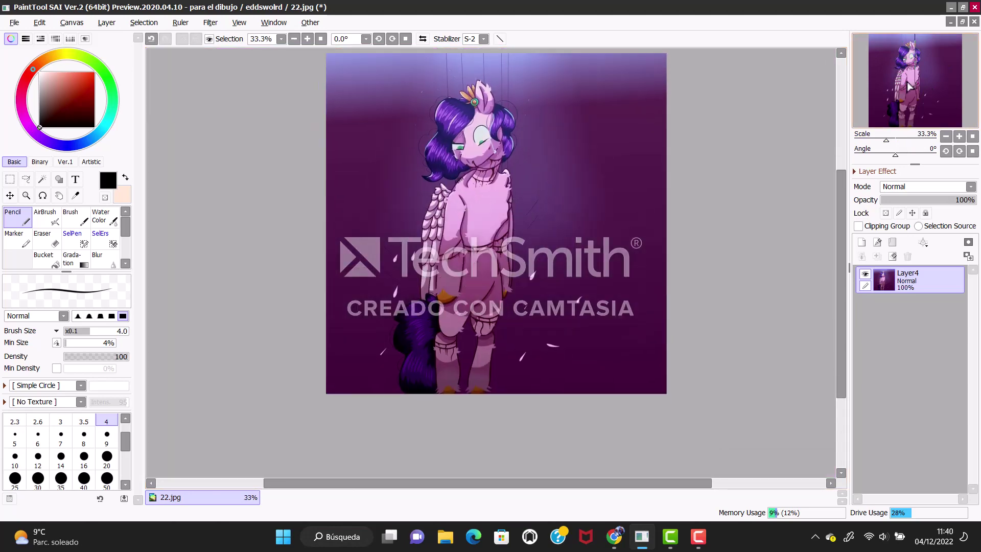
{"action": "scroll", "coordinate": [909, 88], "scroll_direction": "up", "scroll_amount": 6}
{"action": "left_click", "coordinate": [391, 249], "text": "alt"}
{"action": "key", "text": "bracketright"}
{"action": "key", "text": "bracketright"}
{"action": "key", "text": "bracketright"}
{"action": "key", "text": "bracketright"}
{"action": "key", "text": "bracketright"}
{"action": "left_click_drag", "start_coordinate": [424, 283], "coordinate": [429, 287]}
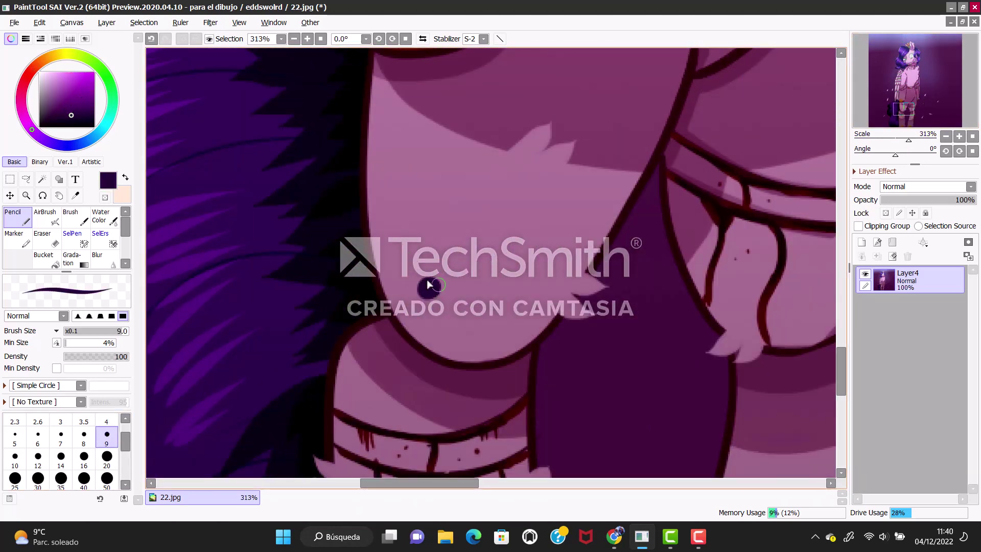
{"action": "left_click_drag", "start_coordinate": [417, 225], "coordinate": [433, 236]}
{"action": "left_click_drag", "start_coordinate": [387, 258], "coordinate": [411, 204]}
{"action": "left_click_drag", "start_coordinate": [435, 244], "coordinate": [445, 254]}
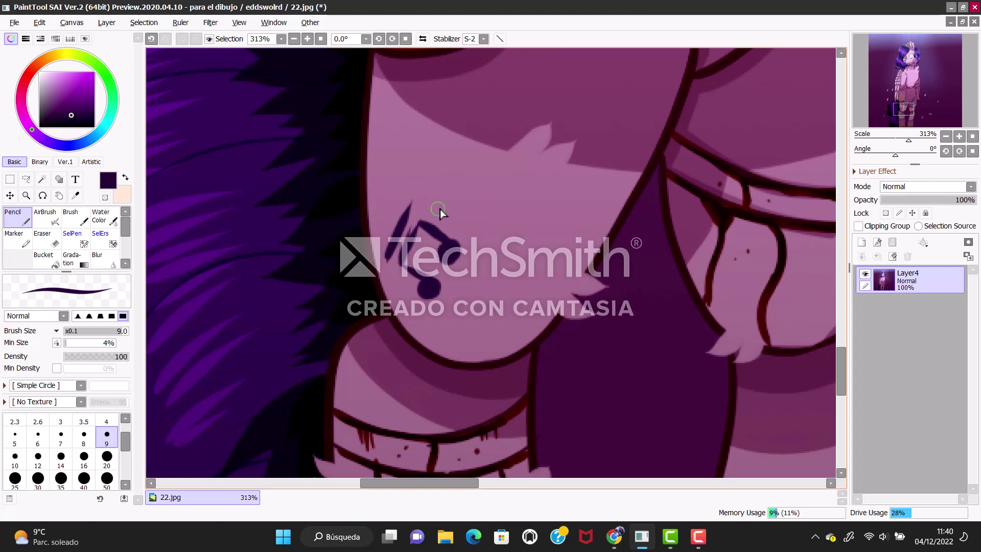
Undo the music note strokes on the thigh and fit the whole drawing in view
{"action": "left_click", "coordinate": [151, 39]}
{"action": "left_click", "coordinate": [151, 39]}
{"action": "left_click", "coordinate": [151, 39]}
{"action": "left_click", "coordinate": [320, 39]}
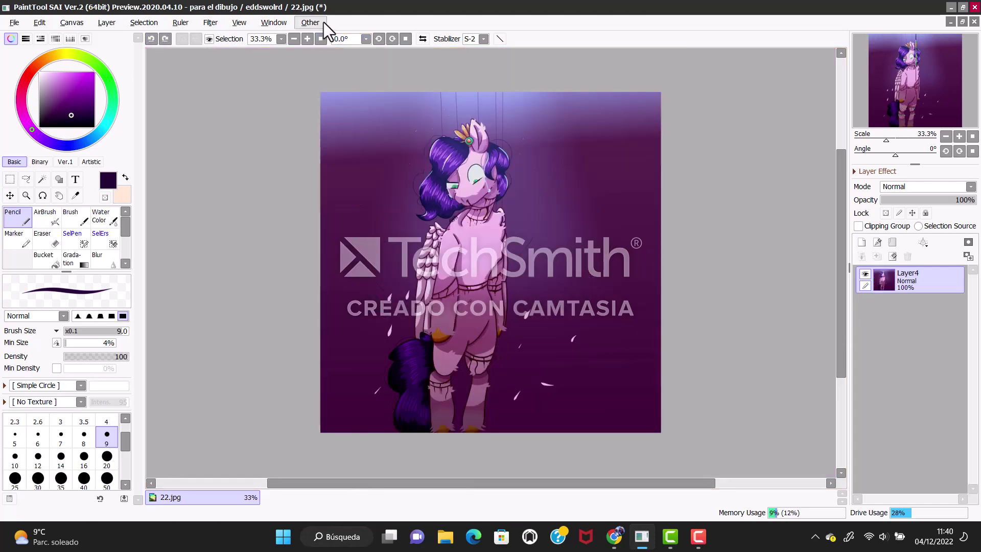